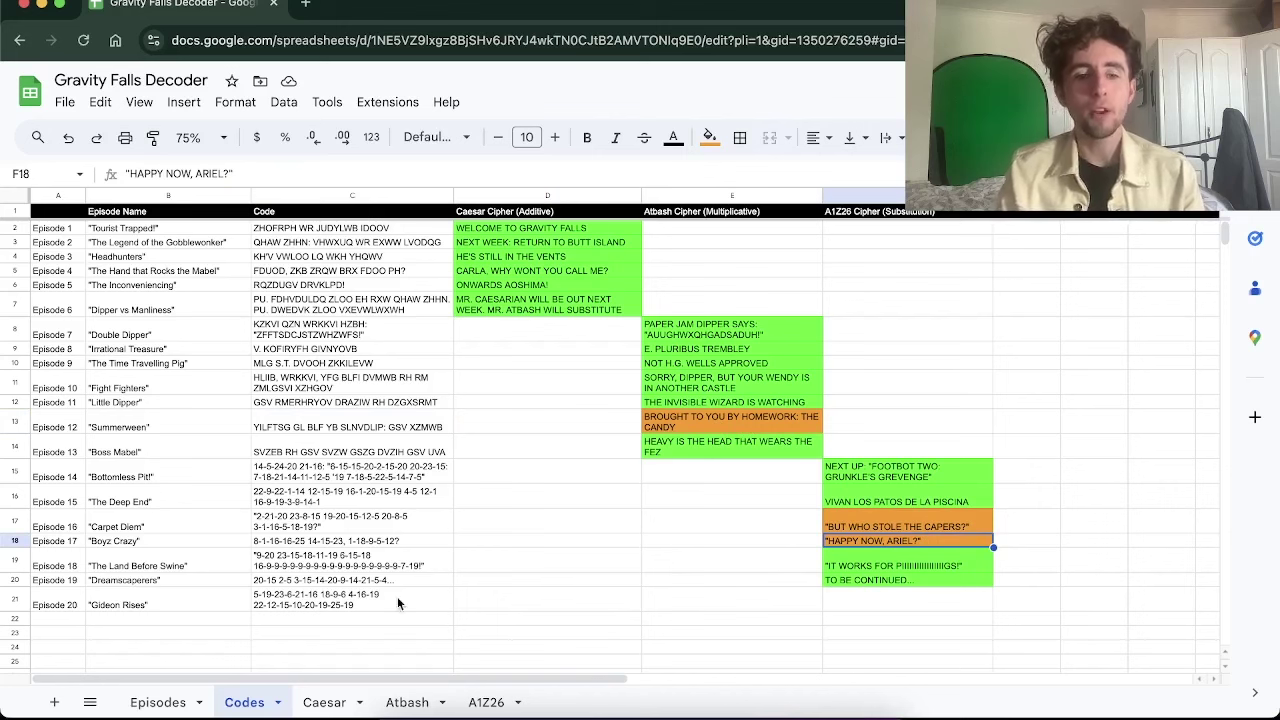
# Step: Select episode 20's empty A1Z26 cell on Codes, then go to the Episodes sheet
pyautogui.click(926, 601)
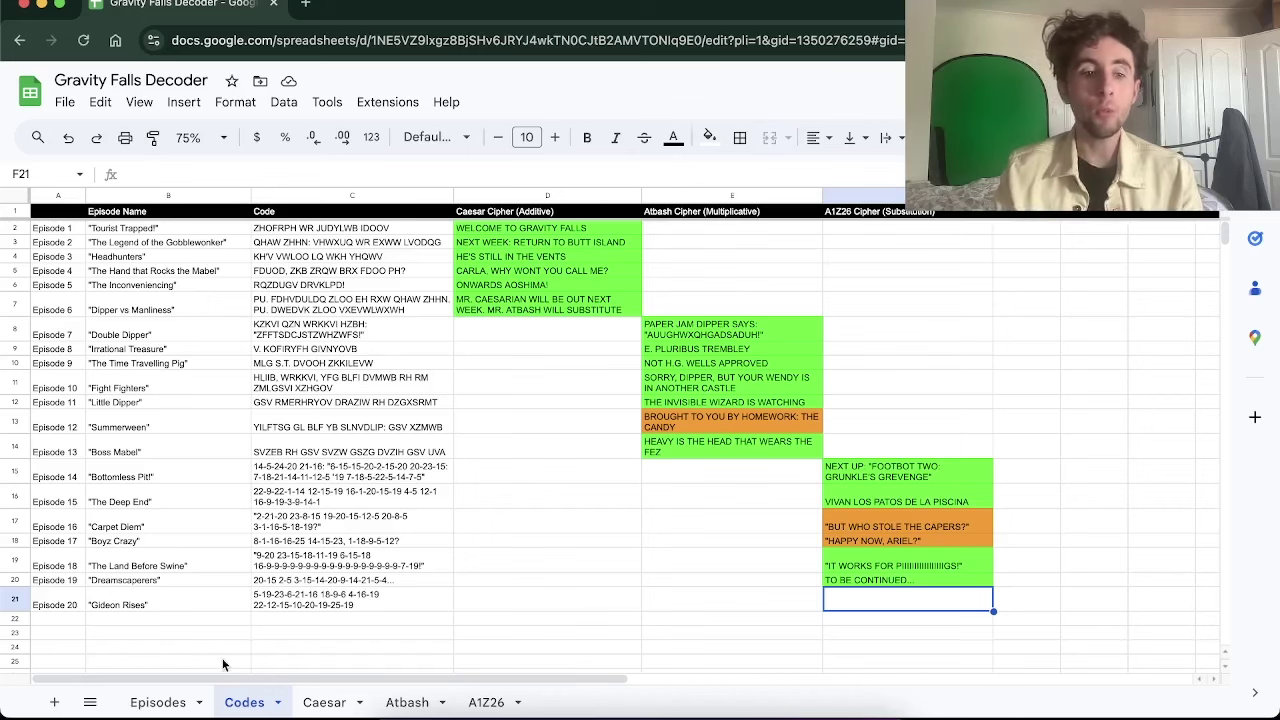
pyautogui.click(158, 702)
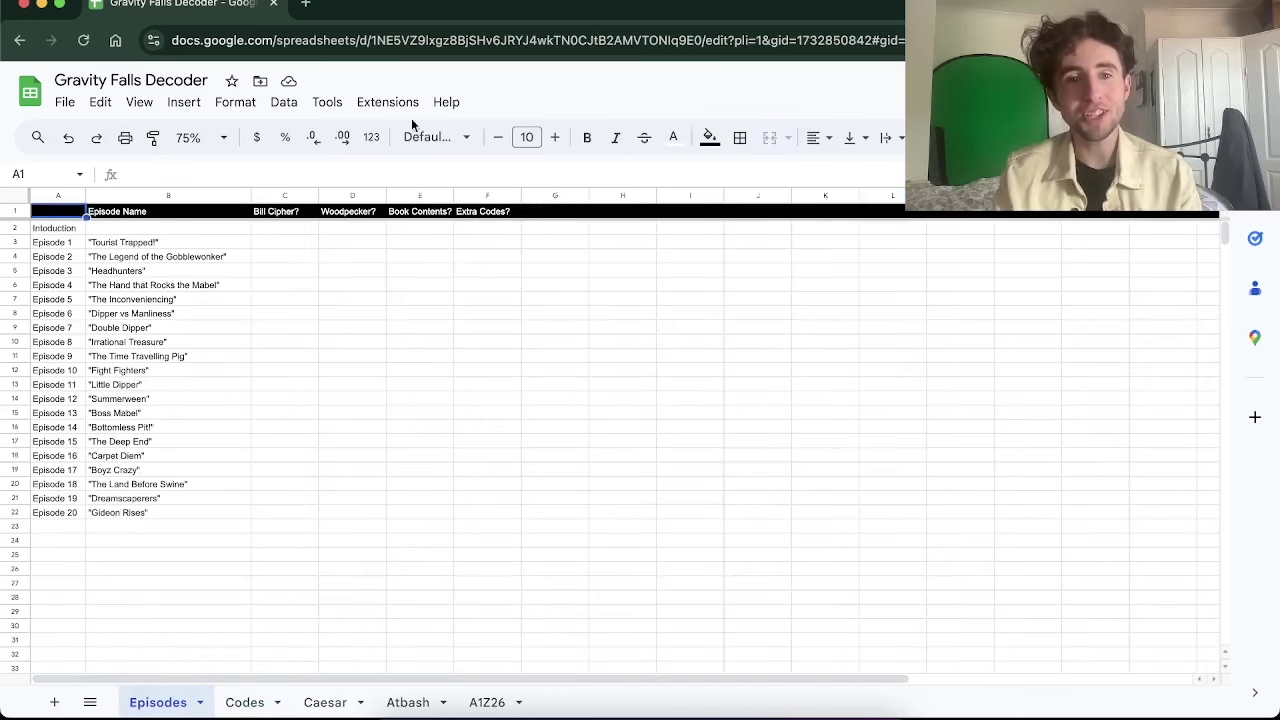
# Step: Zoom the Episodes sheet to 100% and highlight the Bill Cipher? cells for every episode
pyautogui.click(224, 137)
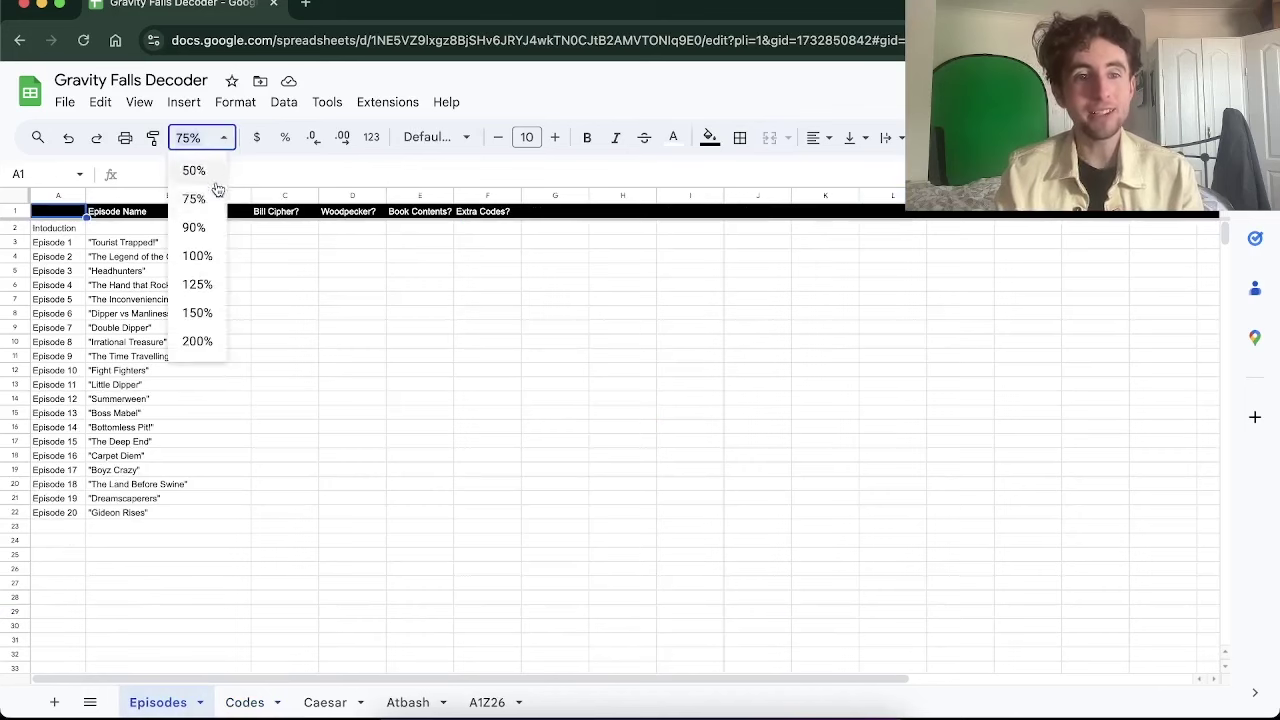
pyautogui.click(200, 255)
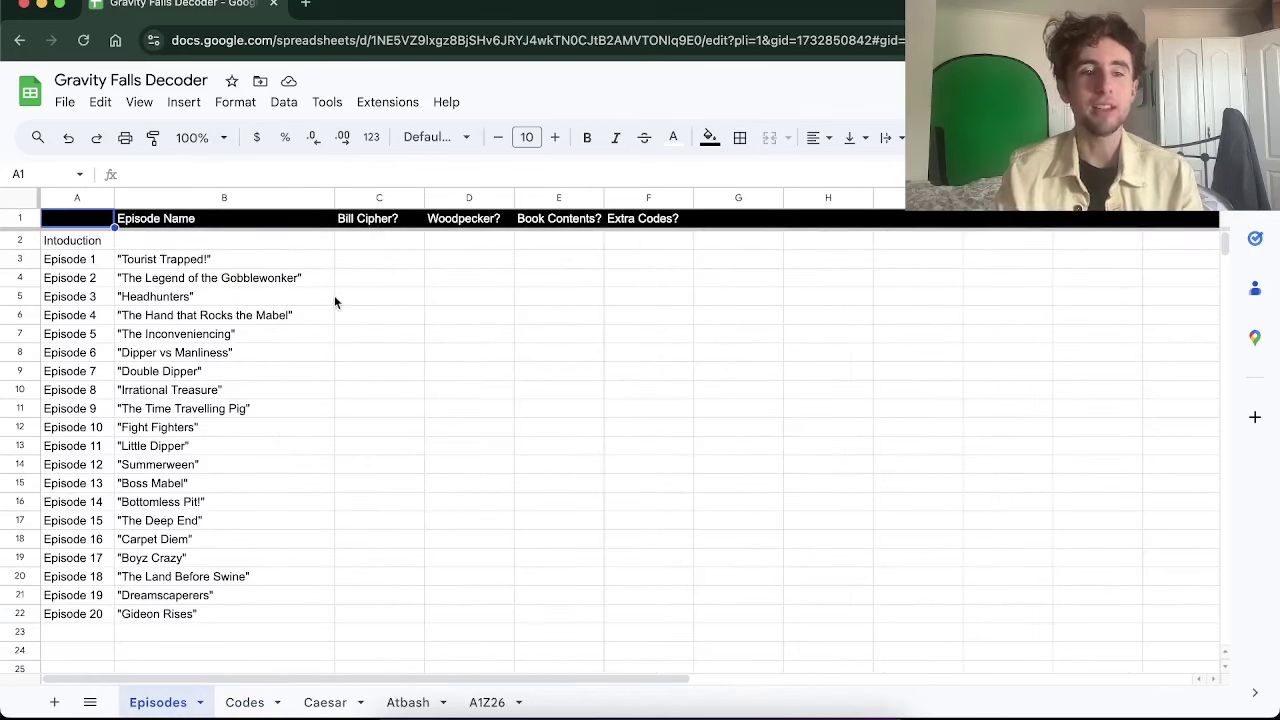
pyautogui.click(372, 241)
pyautogui.moveTo(372, 241); pyautogui.dragTo(386, 615)
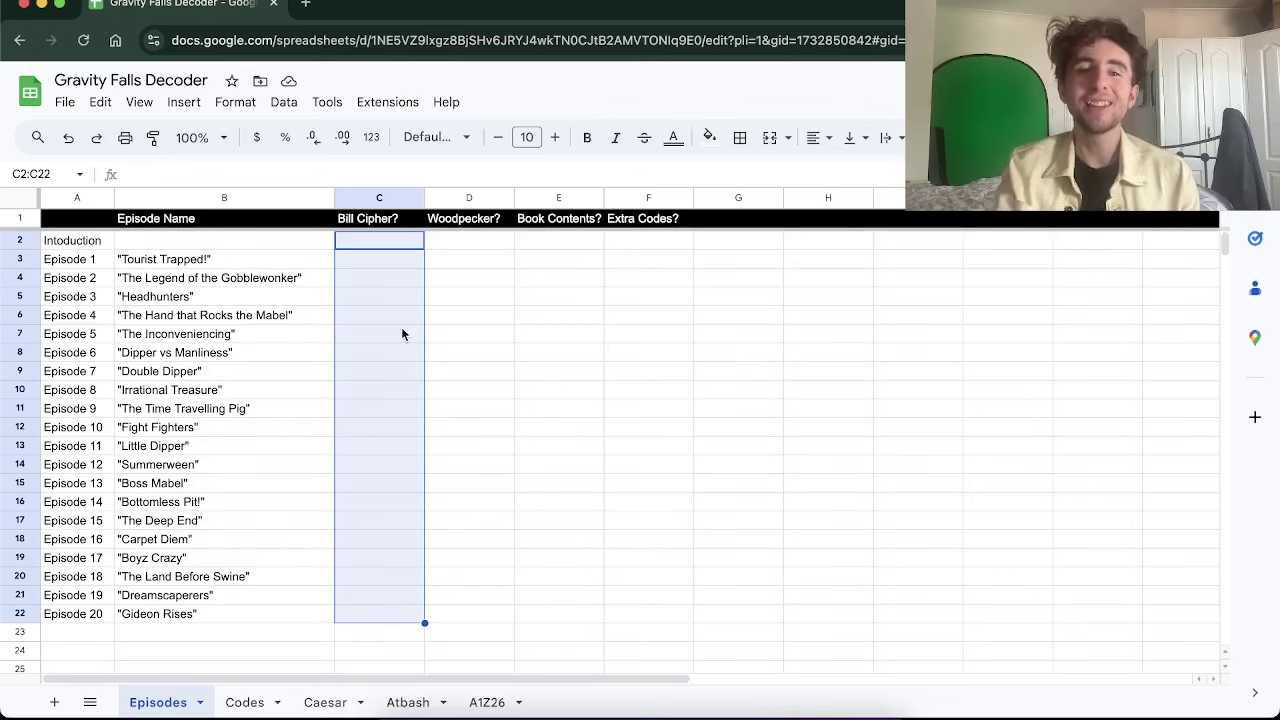
pyautogui.click(464, 283)
pyautogui.click(341, 243)
pyautogui.click(354, 297)
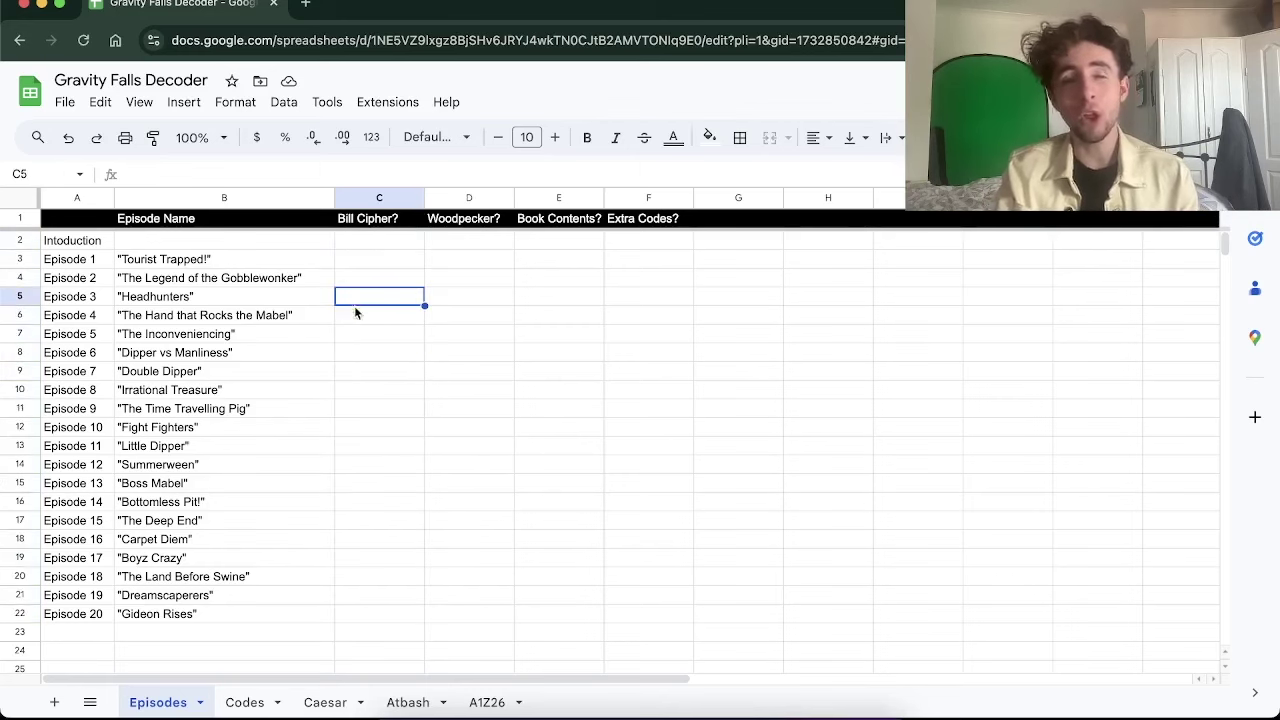
pyautogui.click(356, 352)
pyautogui.click(369, 522)
pyautogui.moveTo(364, 241); pyautogui.dragTo(385, 613)
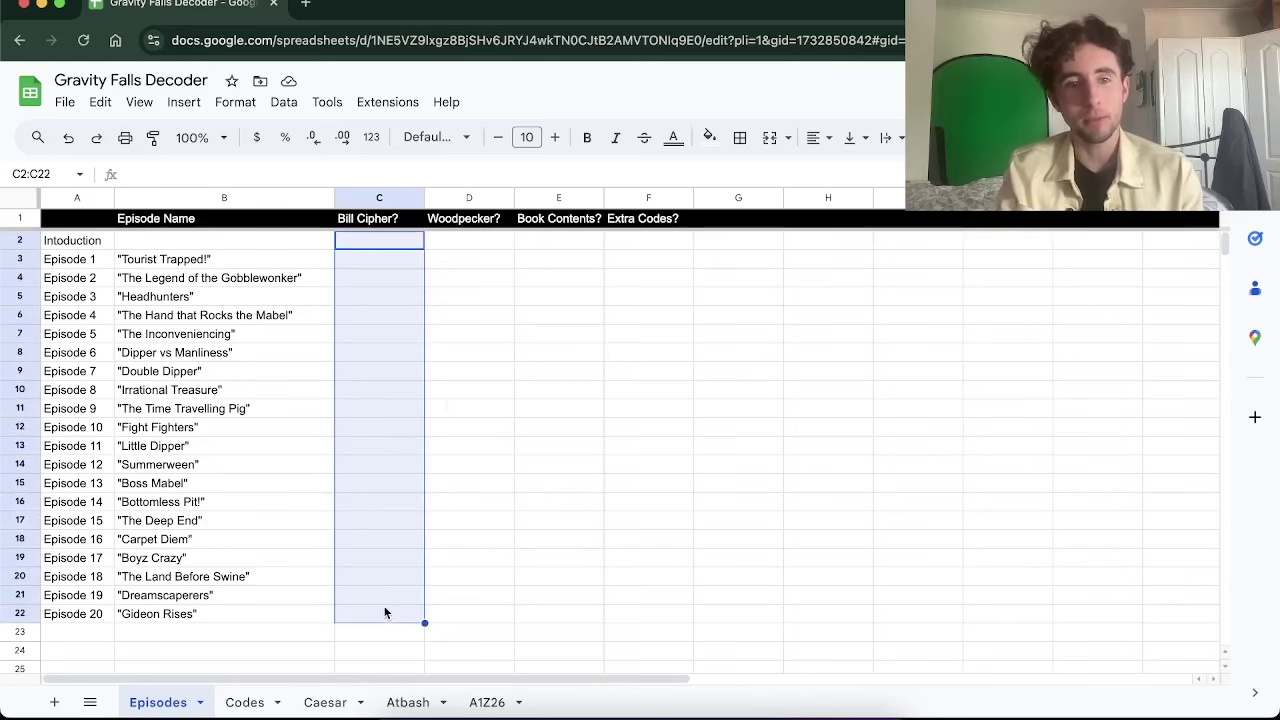
# Step: Highlight the Woodpecker? column, pointing out episode 8's Woodpecker? cell
pyautogui.click(448, 398)
pyautogui.moveTo(483, 240); pyautogui.dragTo(449, 217)
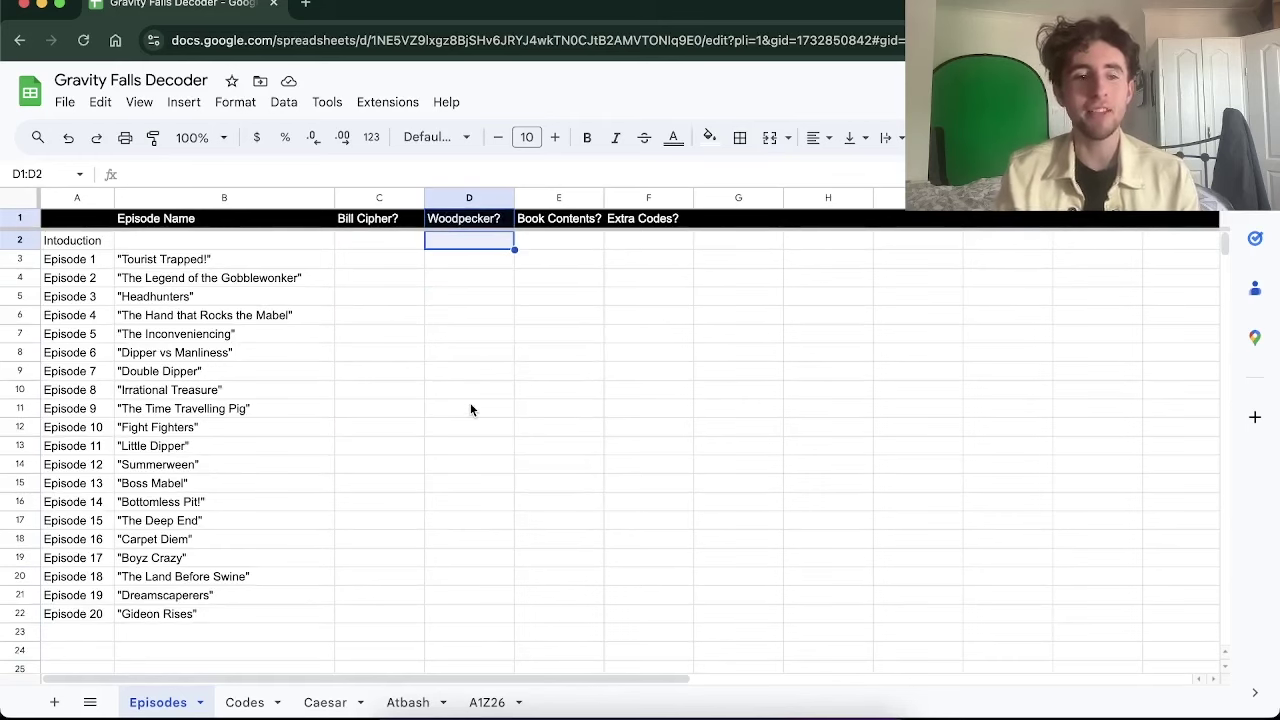
pyautogui.moveTo(214, 392); pyautogui.dragTo(437, 383)
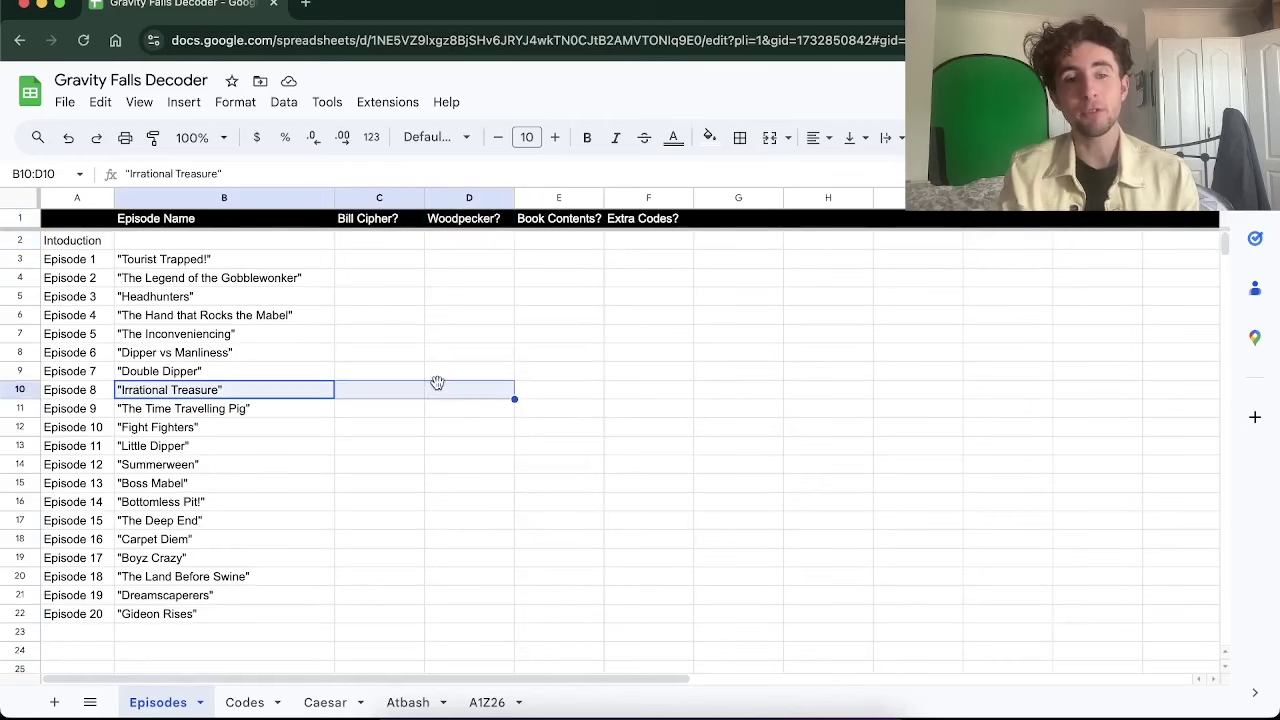
pyautogui.click(447, 396)
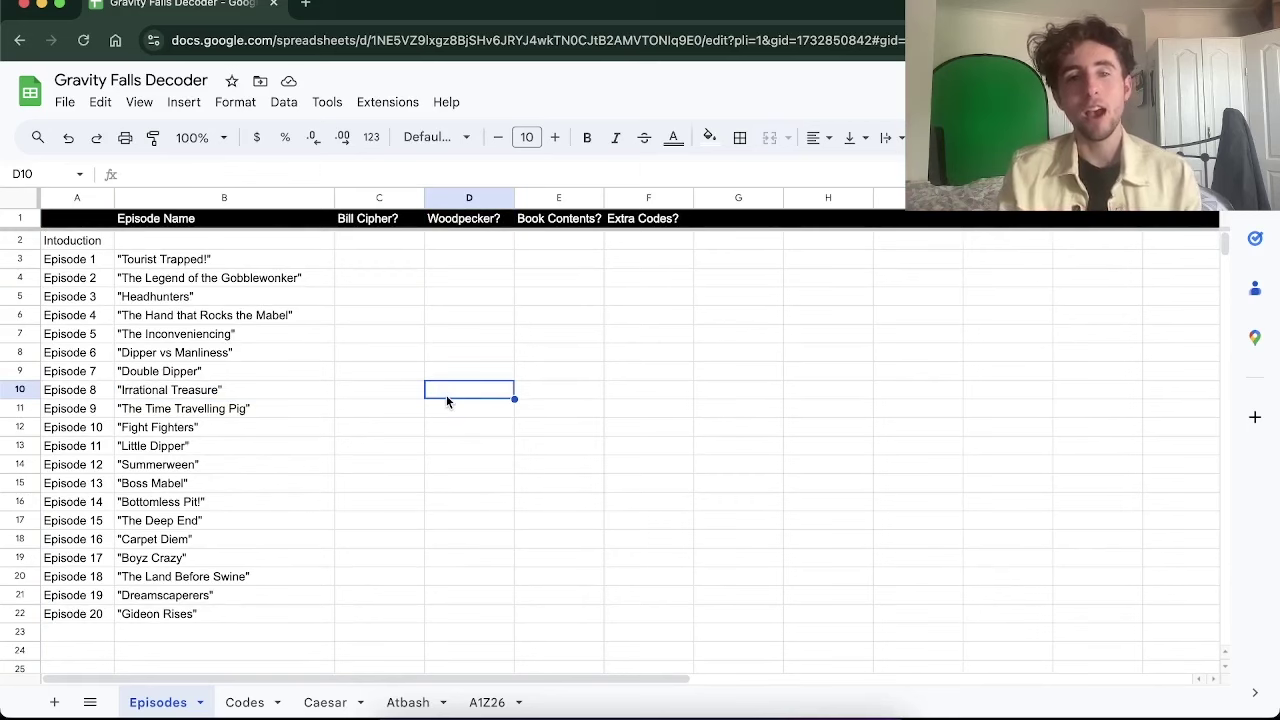
# Step: Highlight the Book Contents? and Extra Codes? columns, plus The Land Before Swine and Dreamscaperers rows
pyautogui.moveTo(548, 240); pyautogui.dragTo(576, 617)
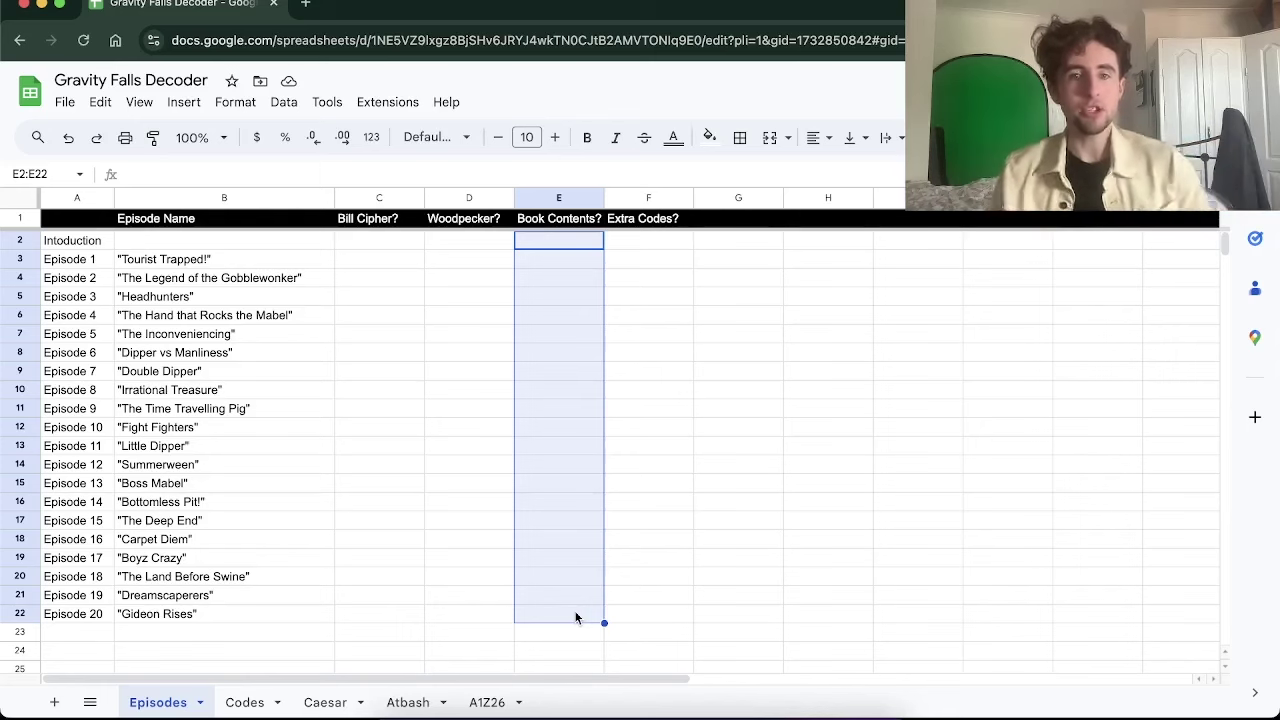
pyautogui.moveTo(645, 245); pyautogui.dragTo(673, 615)
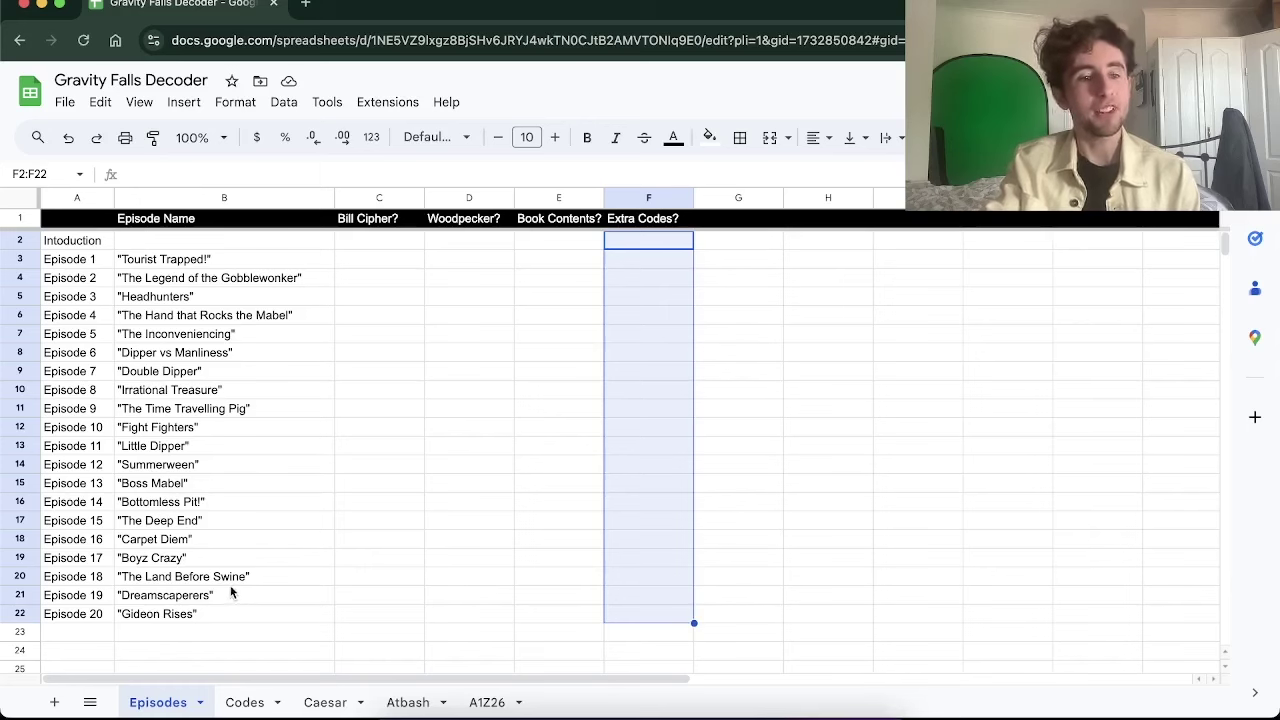
pyautogui.moveTo(230, 585); pyautogui.dragTo(608, 585)
pyautogui.moveTo(277, 594); pyautogui.dragTo(634, 593)
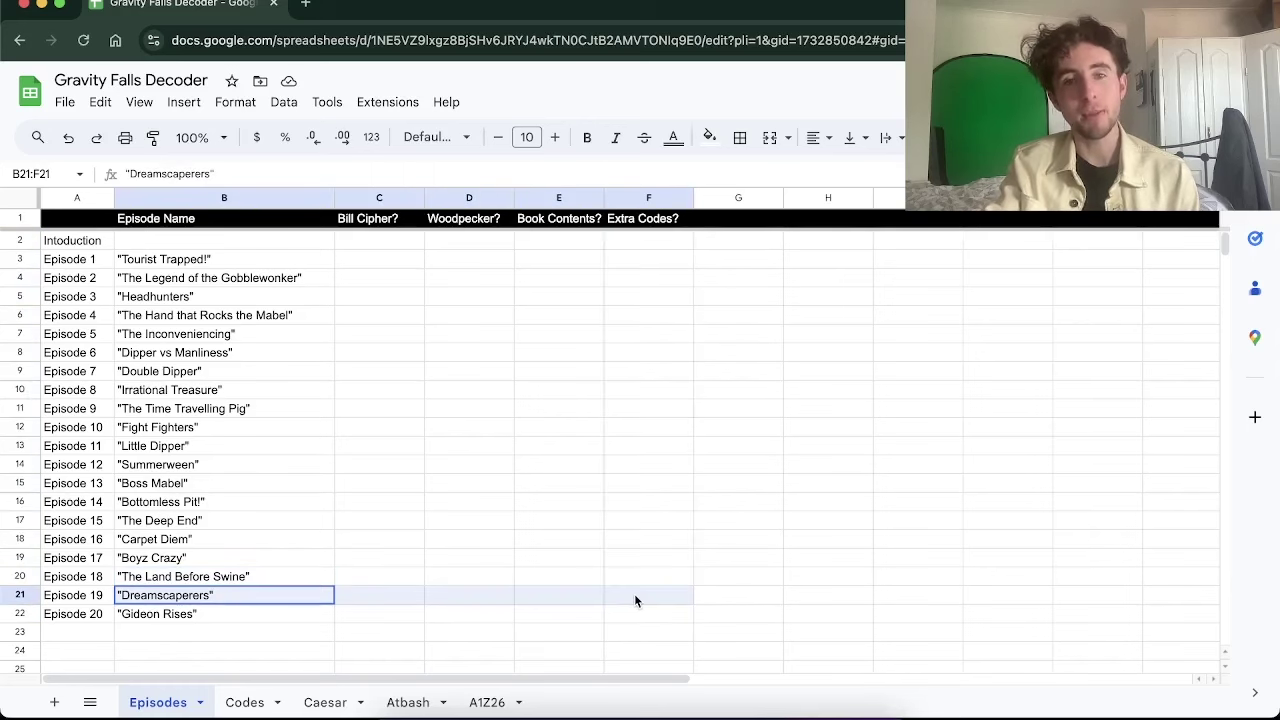
pyautogui.click(634, 596)
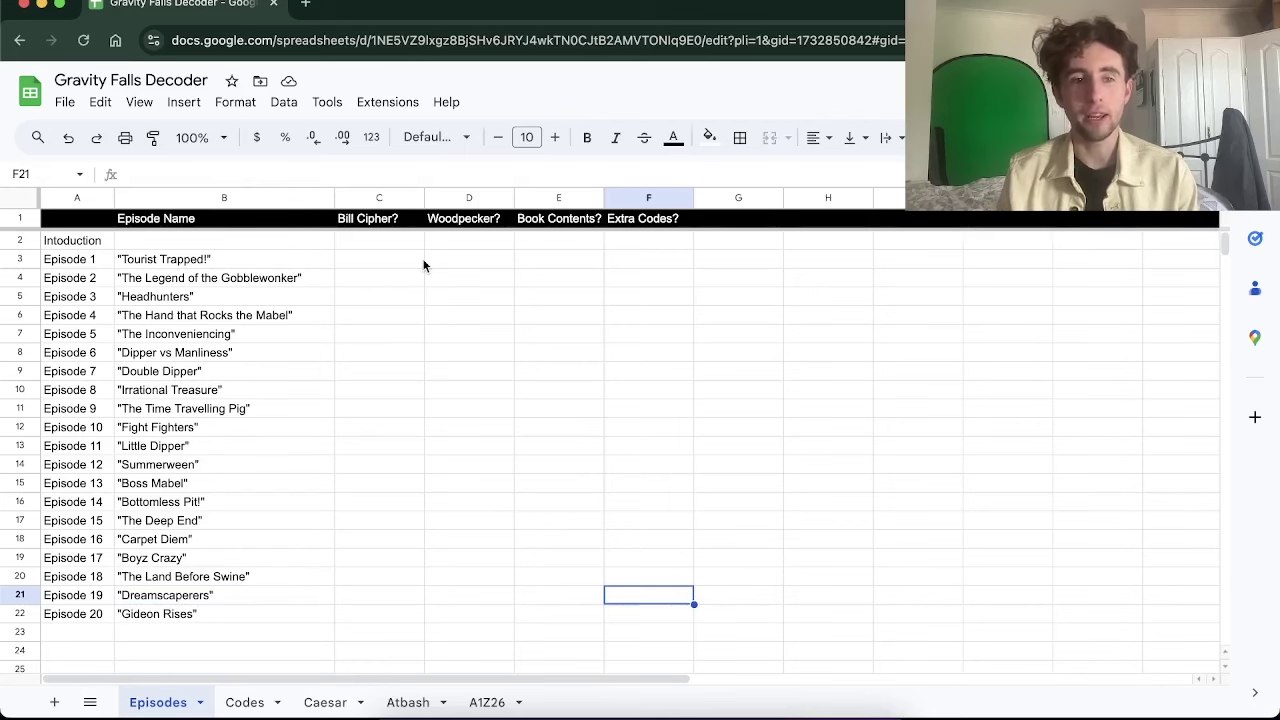
# Step: Return from the Episodes sheet to the Codes sheet
pyautogui.click(244, 702)
pyautogui.hscroll(2, 531, 599)
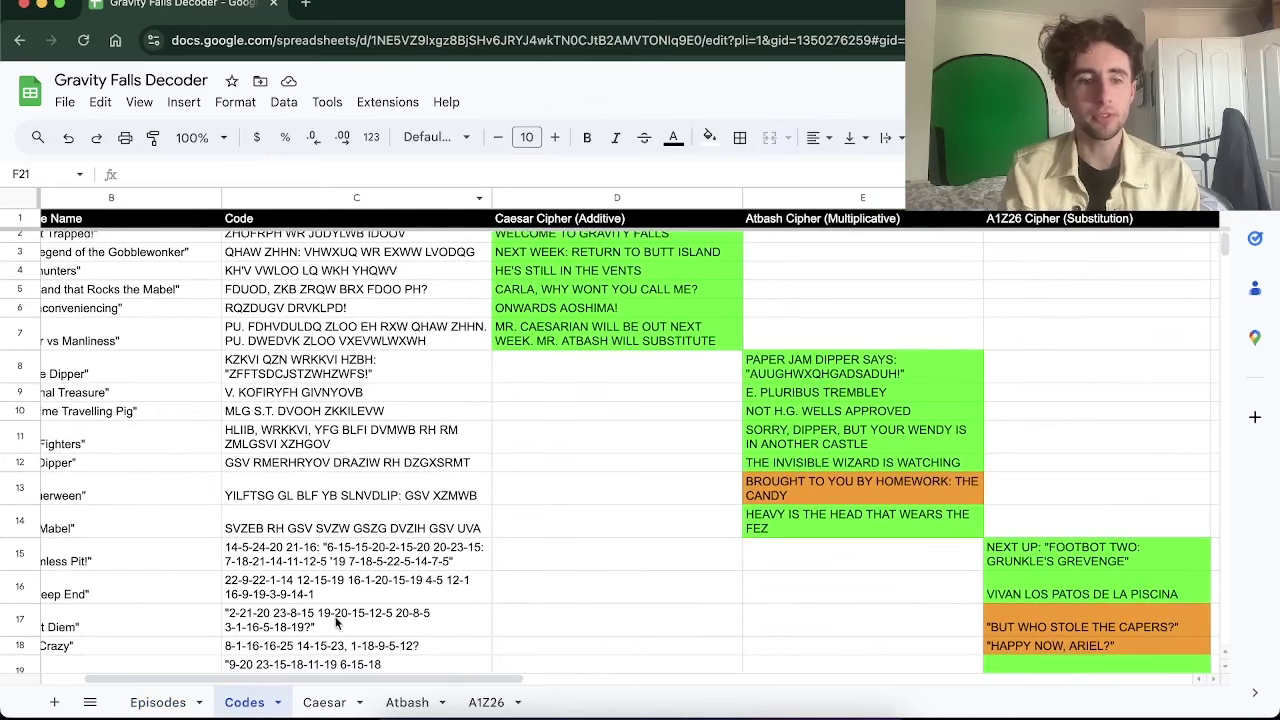
pyautogui.click(170, 703)
pyautogui.click(199, 703)
pyautogui.click(244, 702)
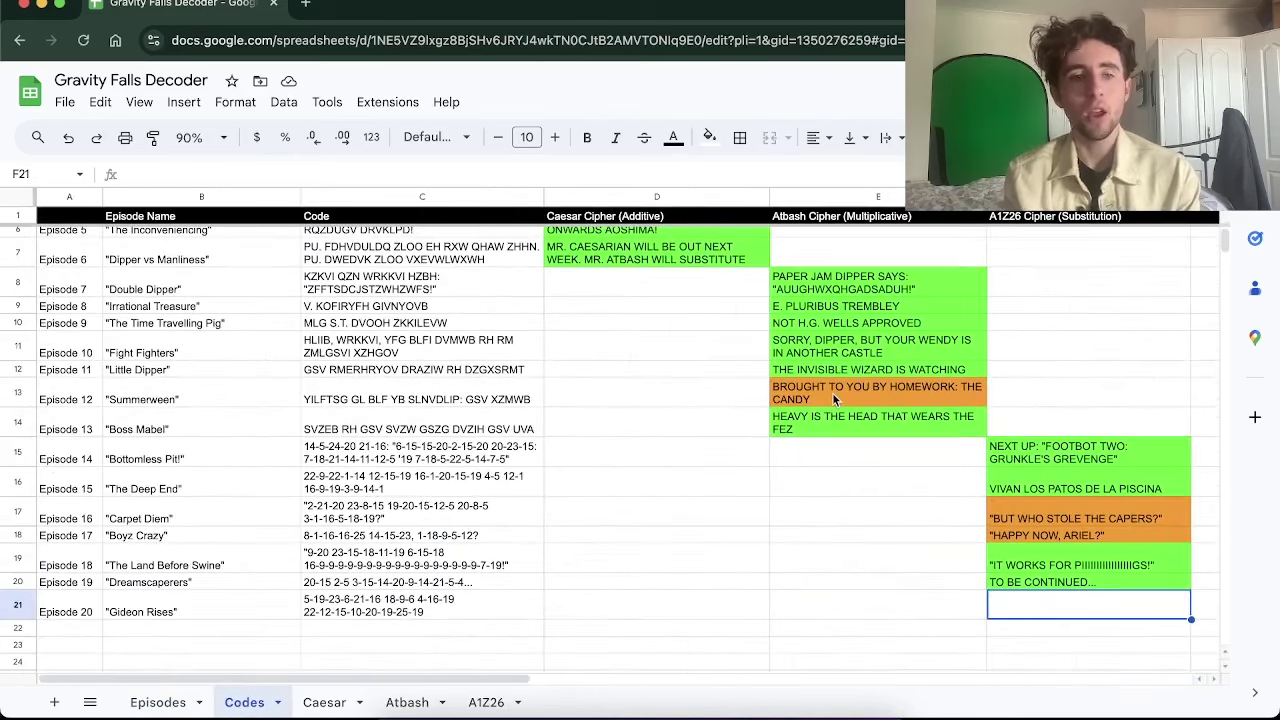
# Step: Inspect Summerween's orange message in E13, then scrub the episode video to the candy scene
pyautogui.click(832, 394)
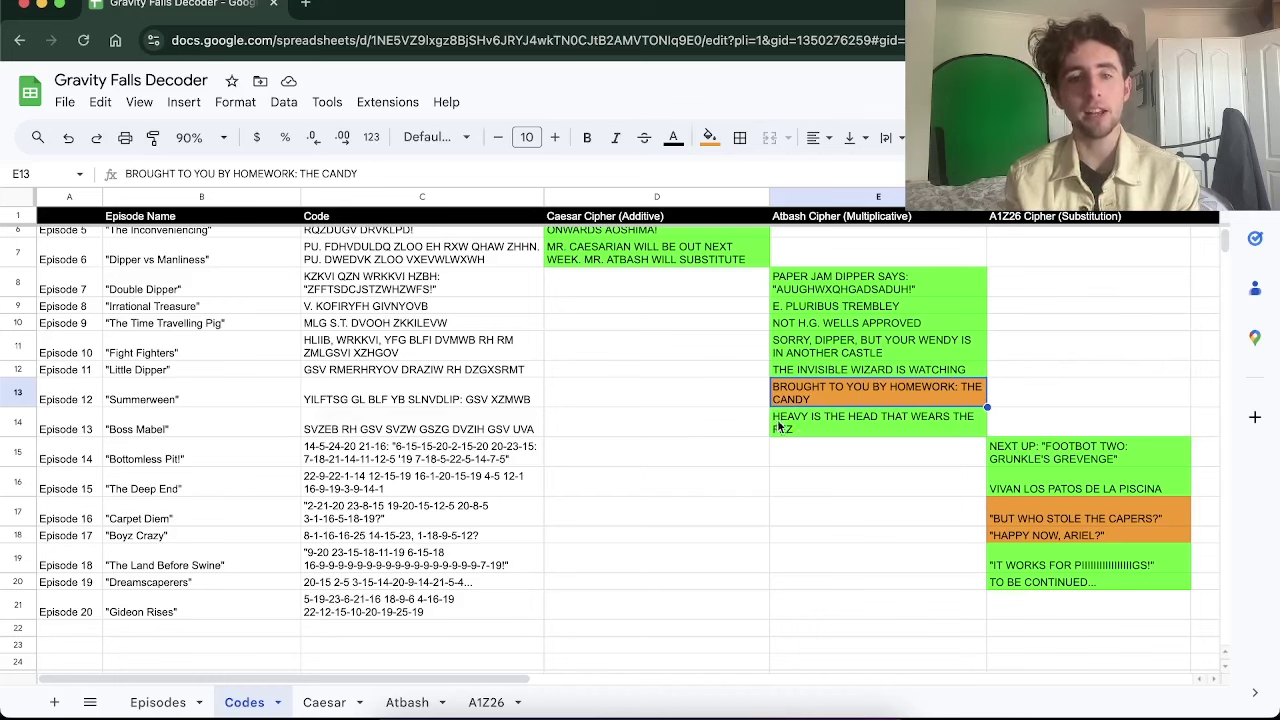
pyautogui.click(693, 400)
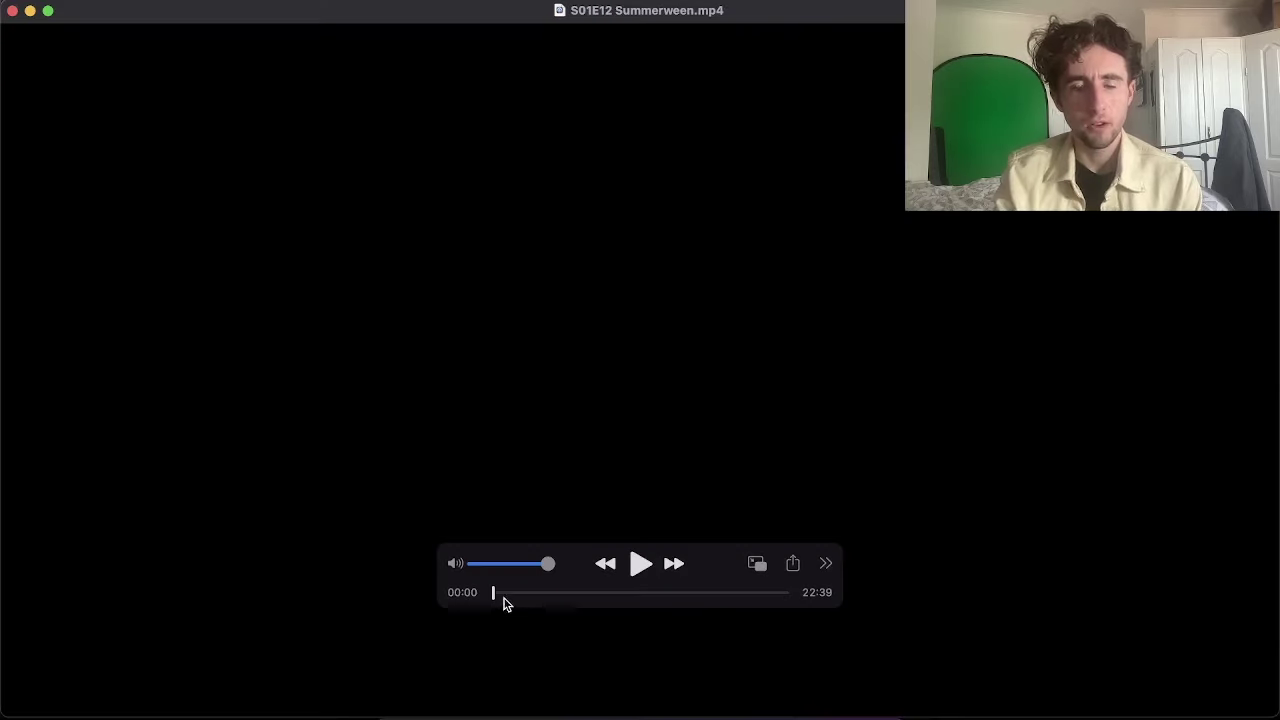
pyautogui.moveTo(500, 598); pyautogui.dragTo(532, 604)
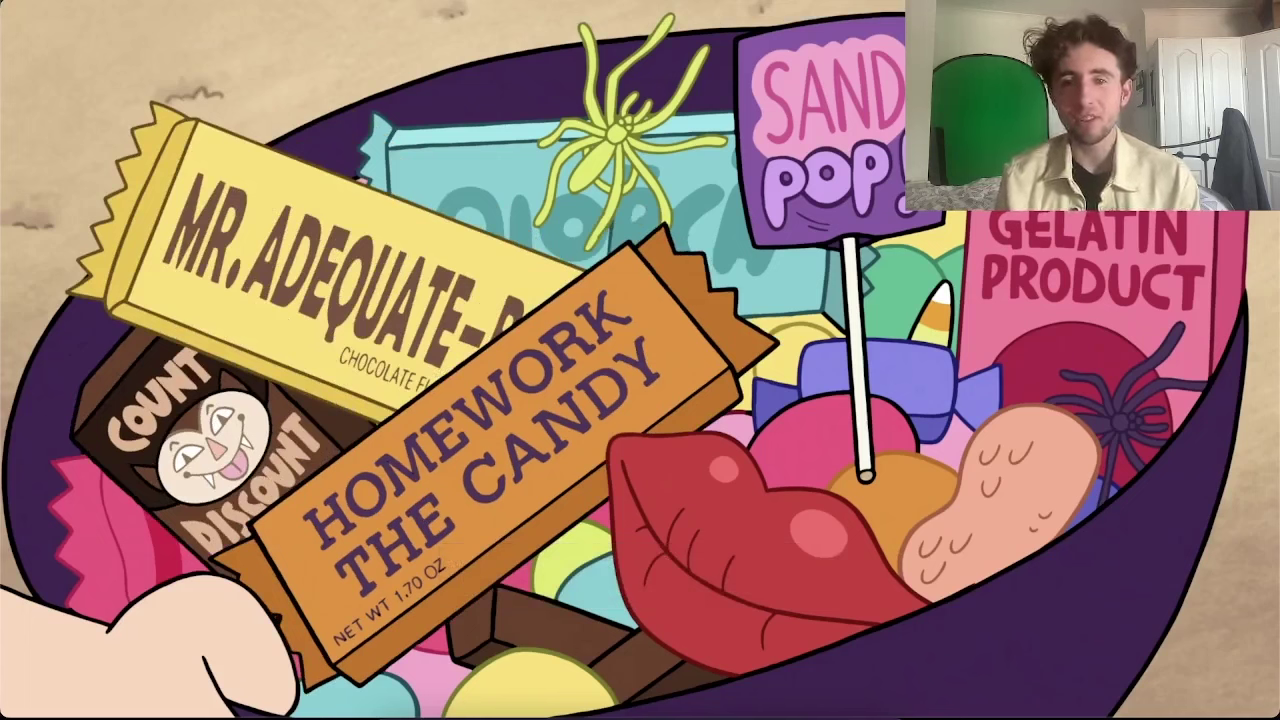
# Step: Confirm the Homework candy clue on the paused frame and return to the decoder spreadsheet
pyautogui.moveTo(1005, 373)
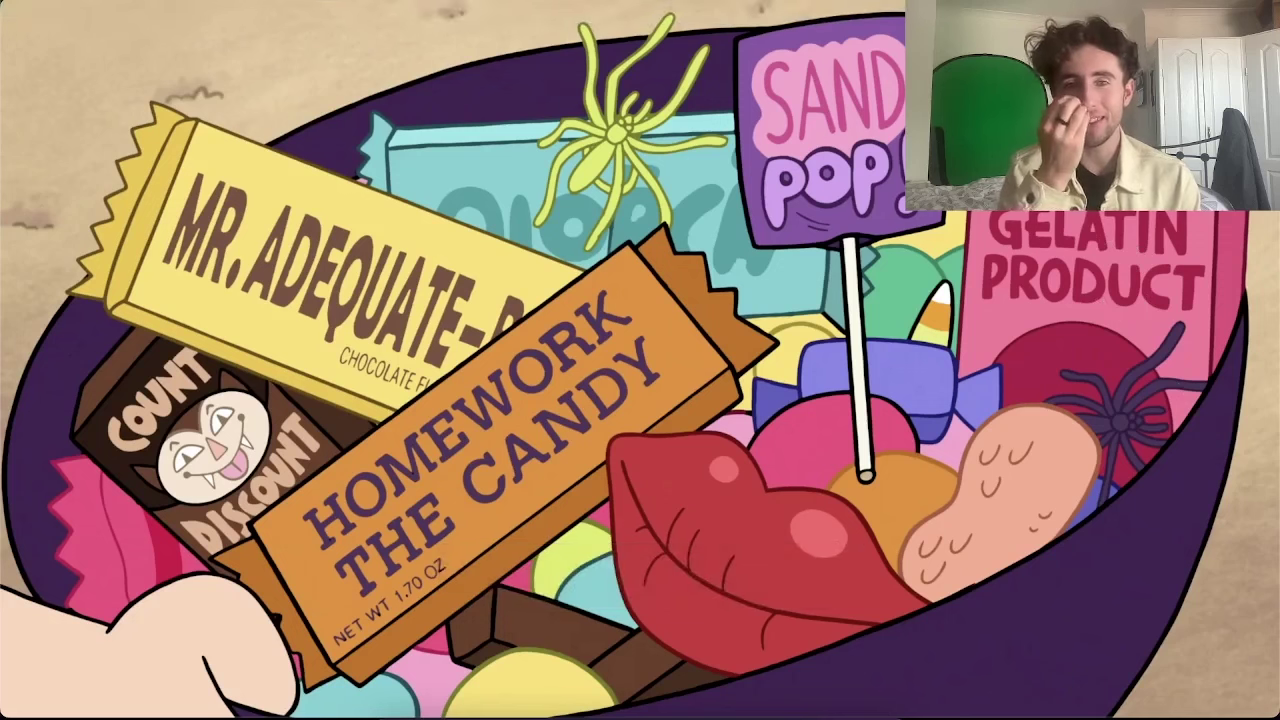
pyautogui.moveTo(877, 23)
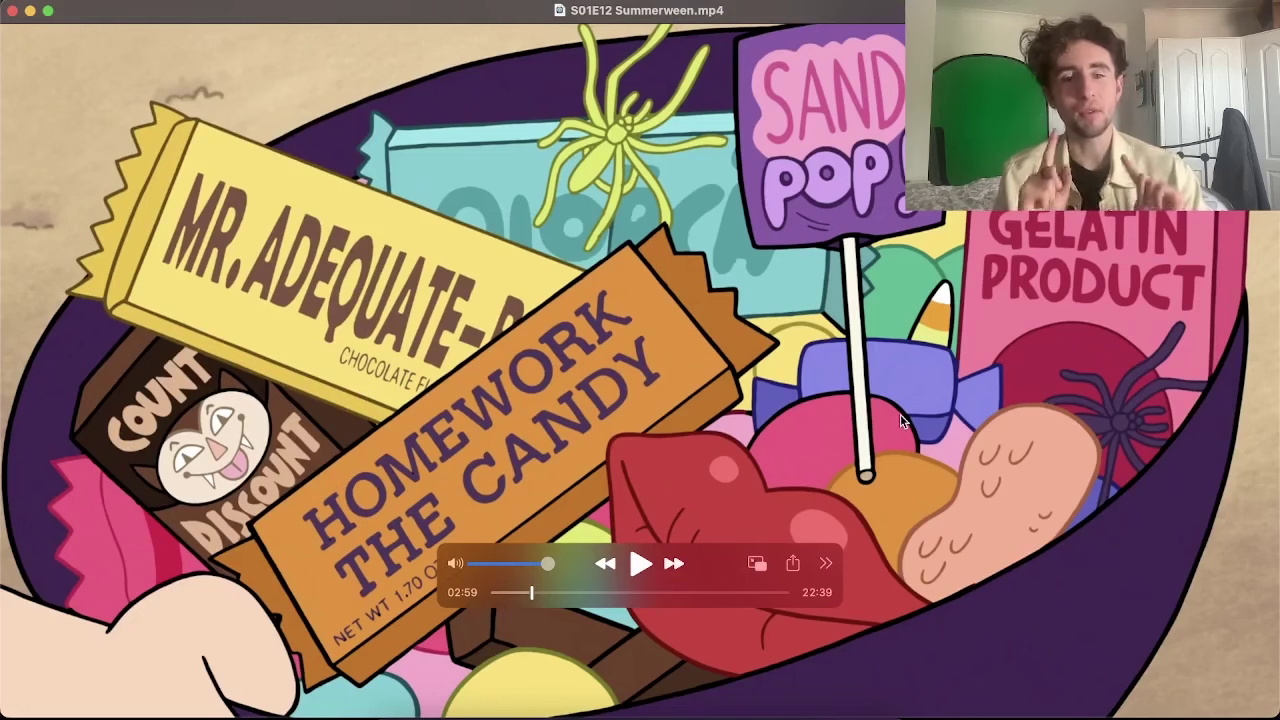
pyautogui.press('super+Tab')
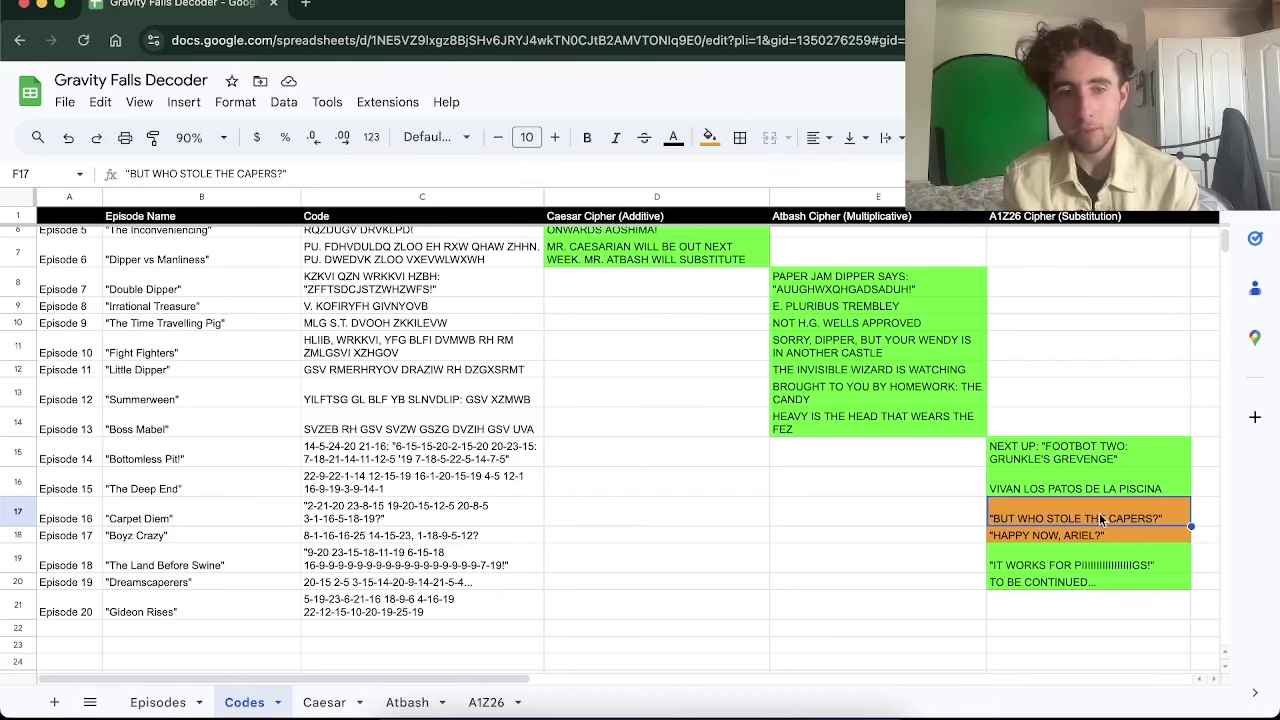
# Step: Inspect the Carpet Diem code in C17 and its orange decoded message in F17
pyautogui.click(476, 526)
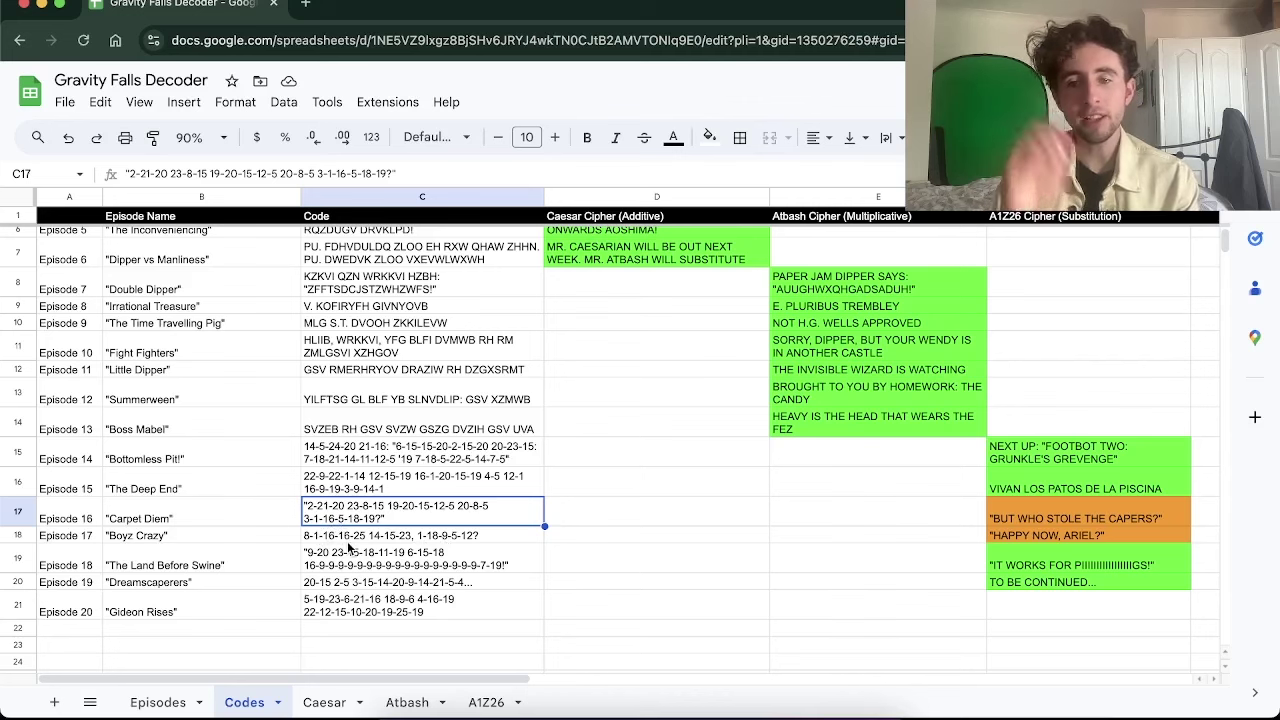
pyautogui.click(1127, 504)
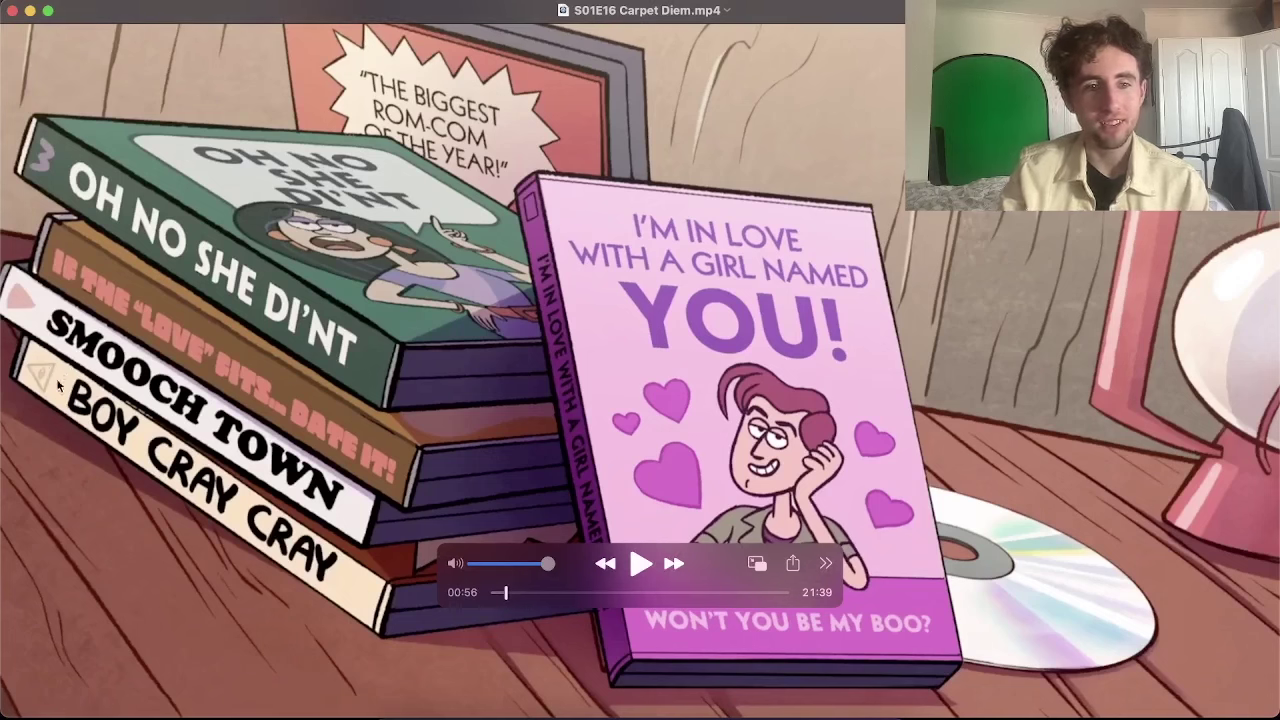
# Step: Scrub the Carpet Diem video back and forth to 03:24, hunting for the capers clue
pyautogui.moveTo(712, 432)
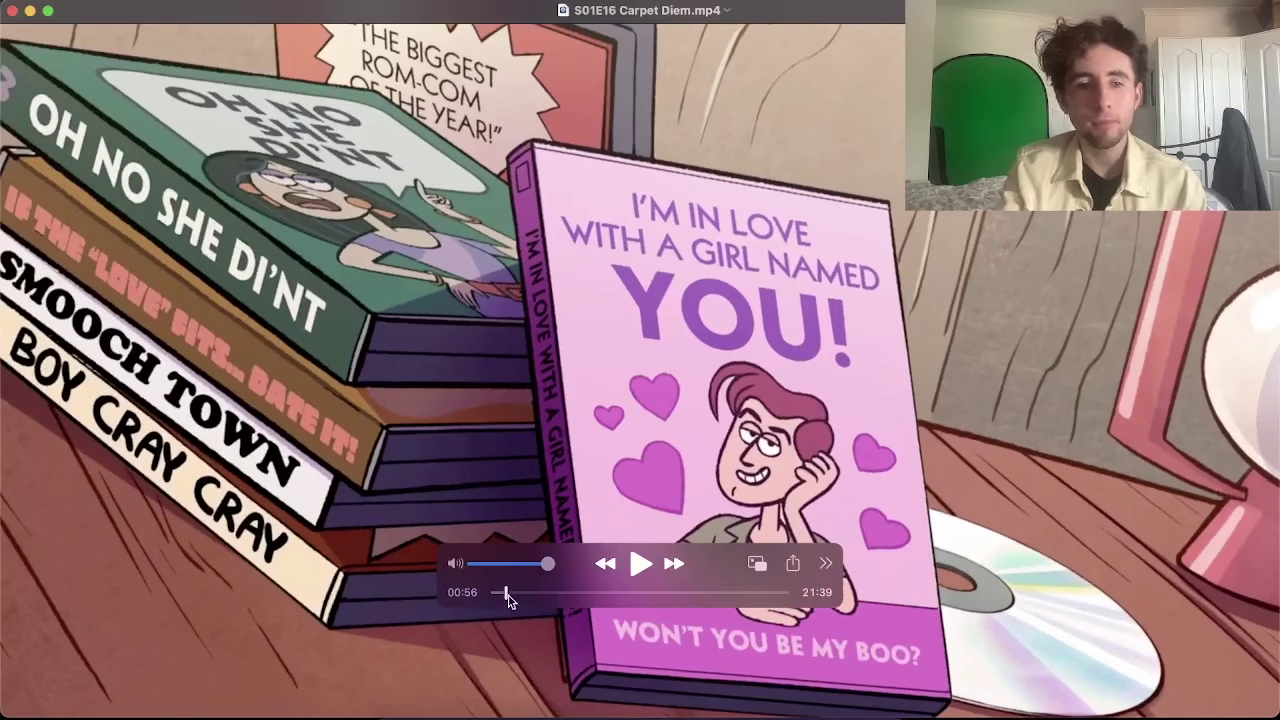
pyautogui.moveTo(506, 593); pyautogui.dragTo(515, 596)
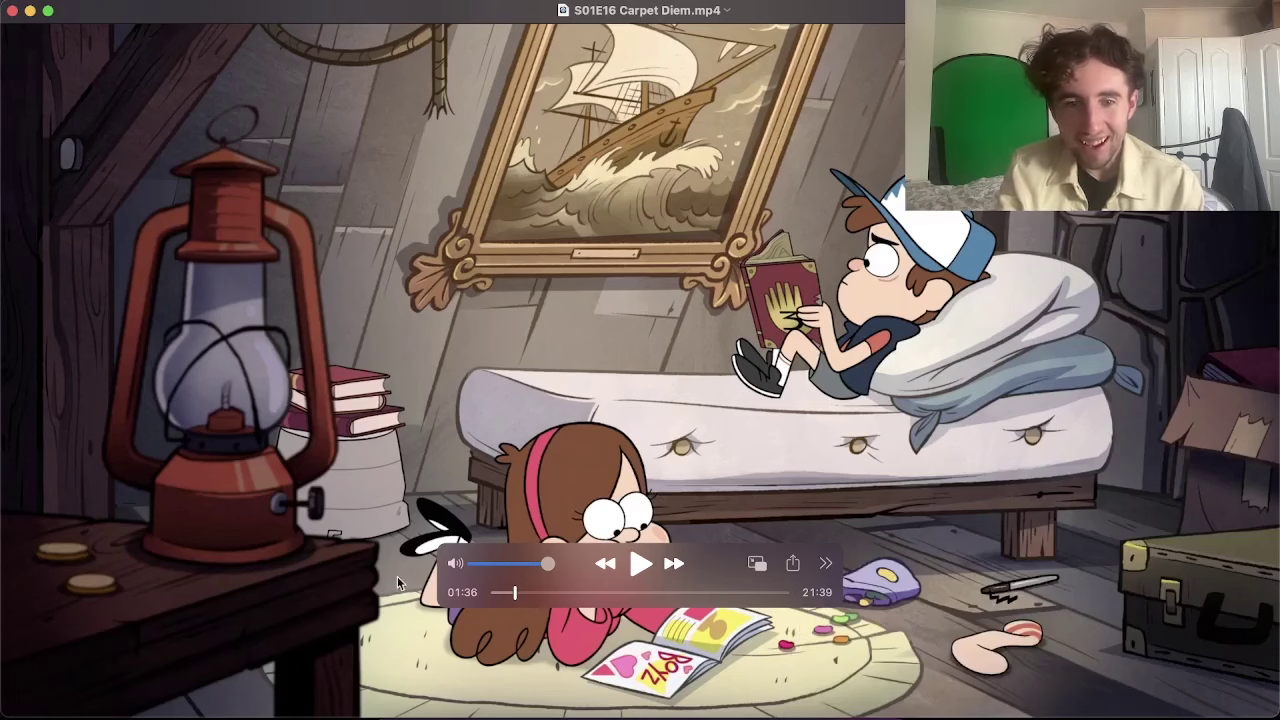
pyautogui.click(518, 592)
pyautogui.moveTo(518, 591); pyautogui.dragTo(536, 592)
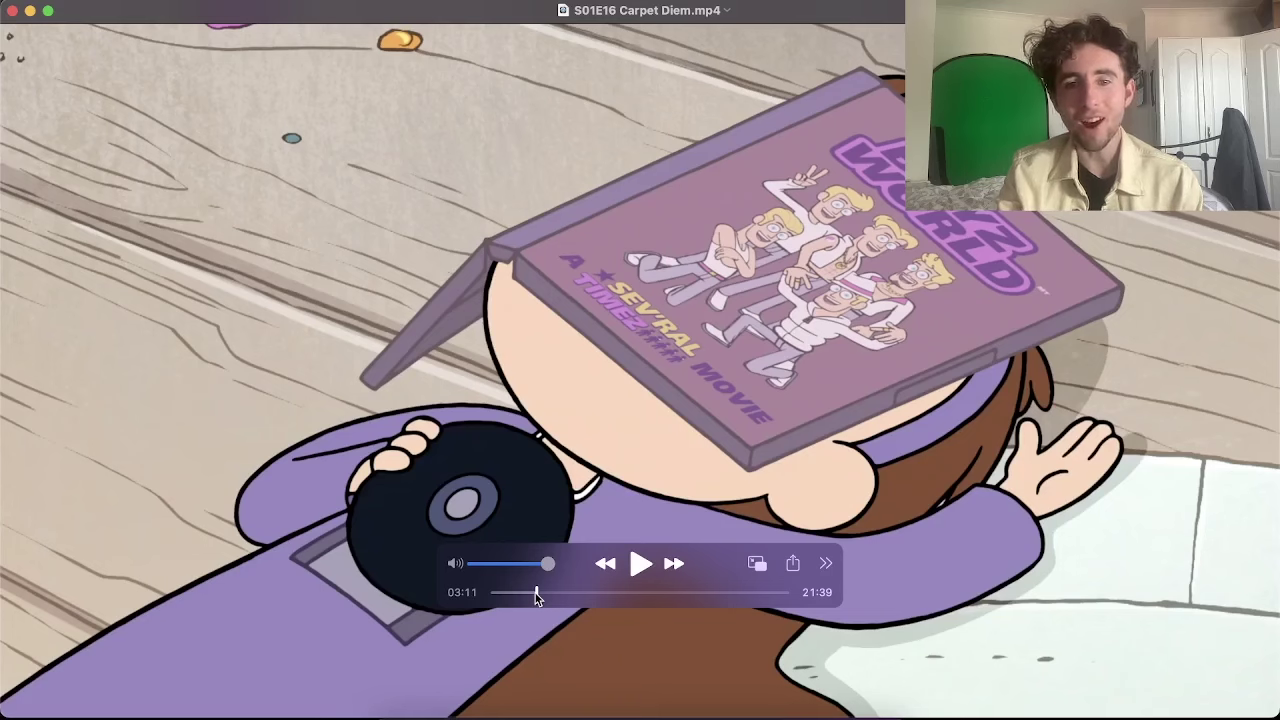
pyautogui.moveTo(536, 592); pyautogui.dragTo(552, 596)
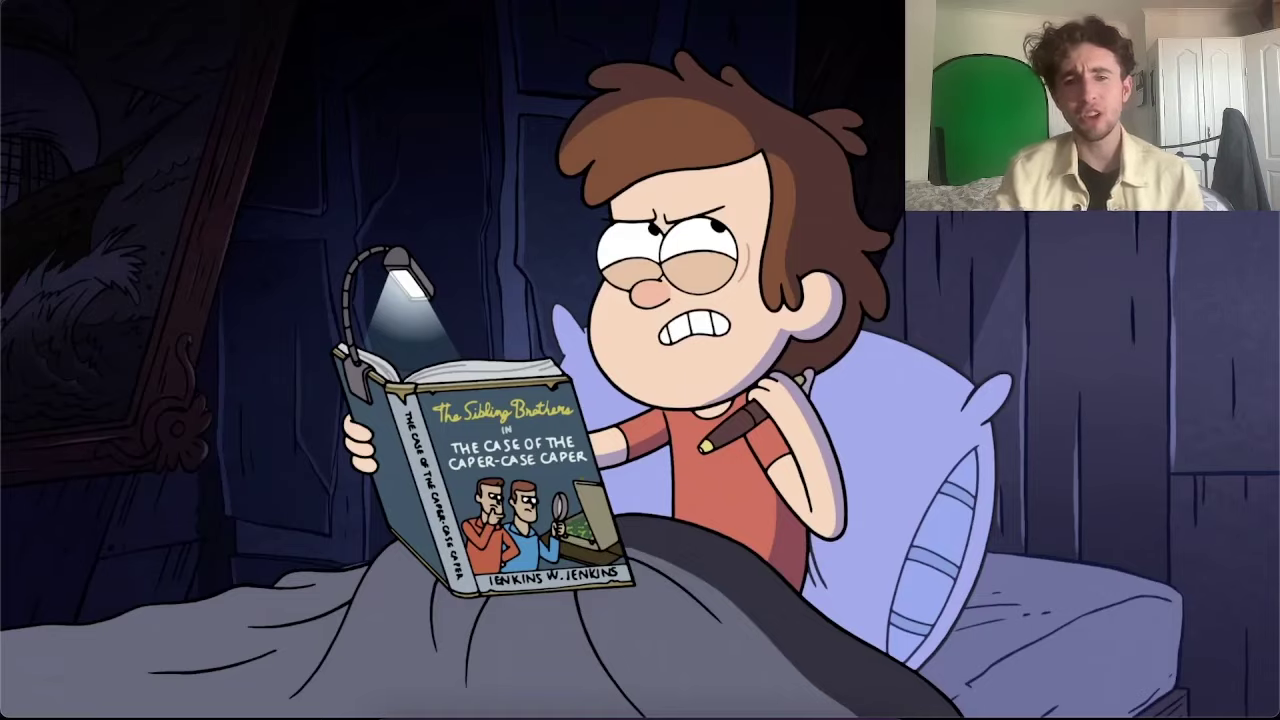
pyautogui.moveTo(585, 597); pyautogui.dragTo(537, 628)
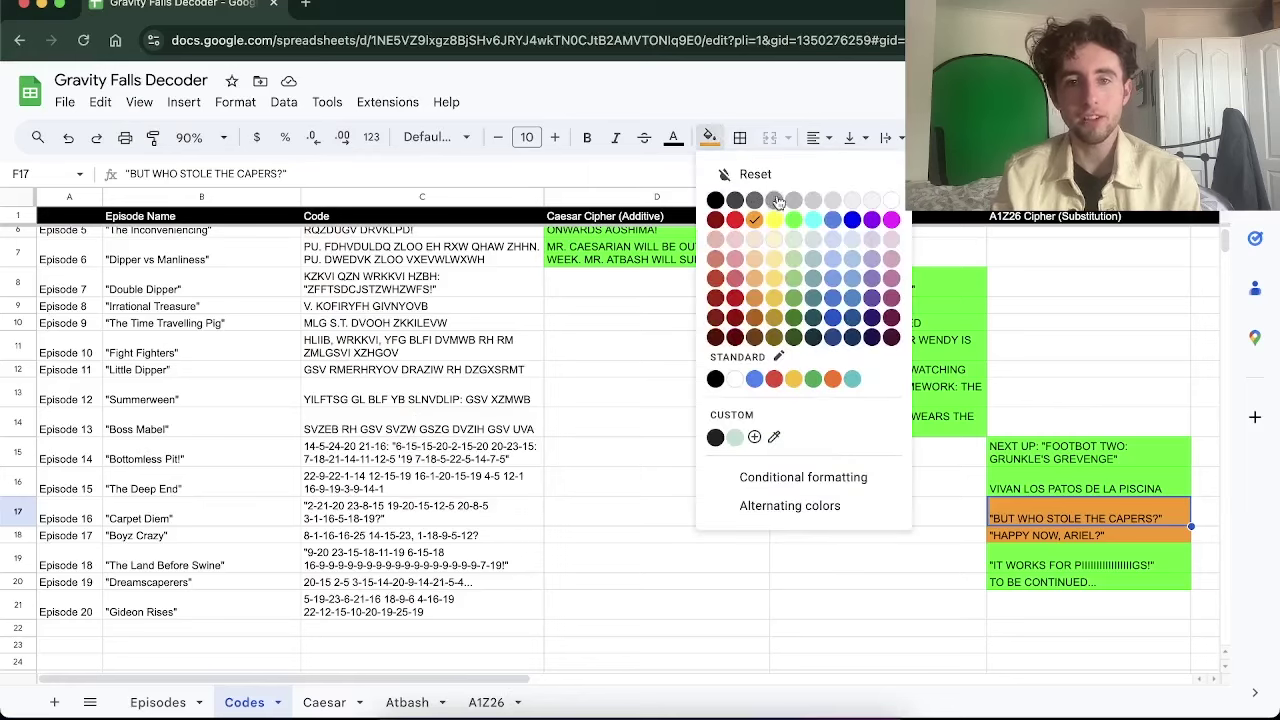
# Step: Fill Carpet Diem's F17 message green, then select the unverified Boyz Crazy message
pyautogui.click(796, 222)
pyautogui.click(912, 422)
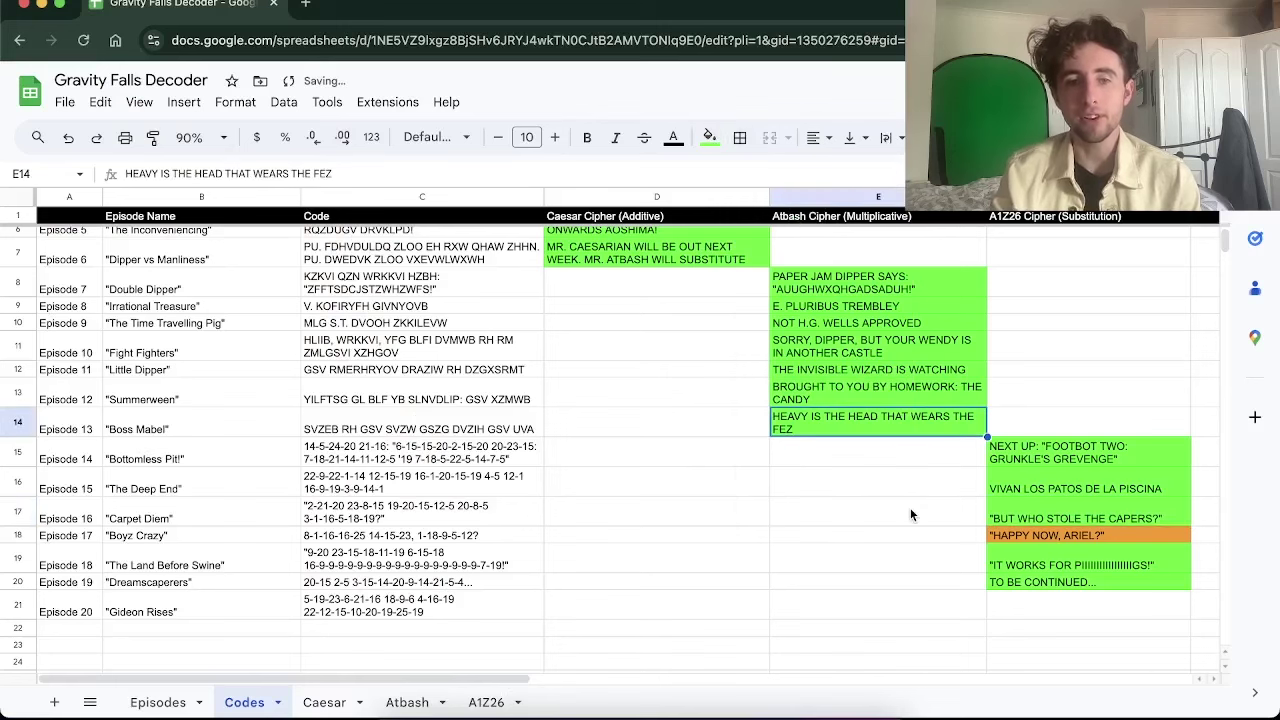
pyautogui.scroll(-1, 880, 510)
pyautogui.click(777, 503)
pyautogui.click(1043, 503)
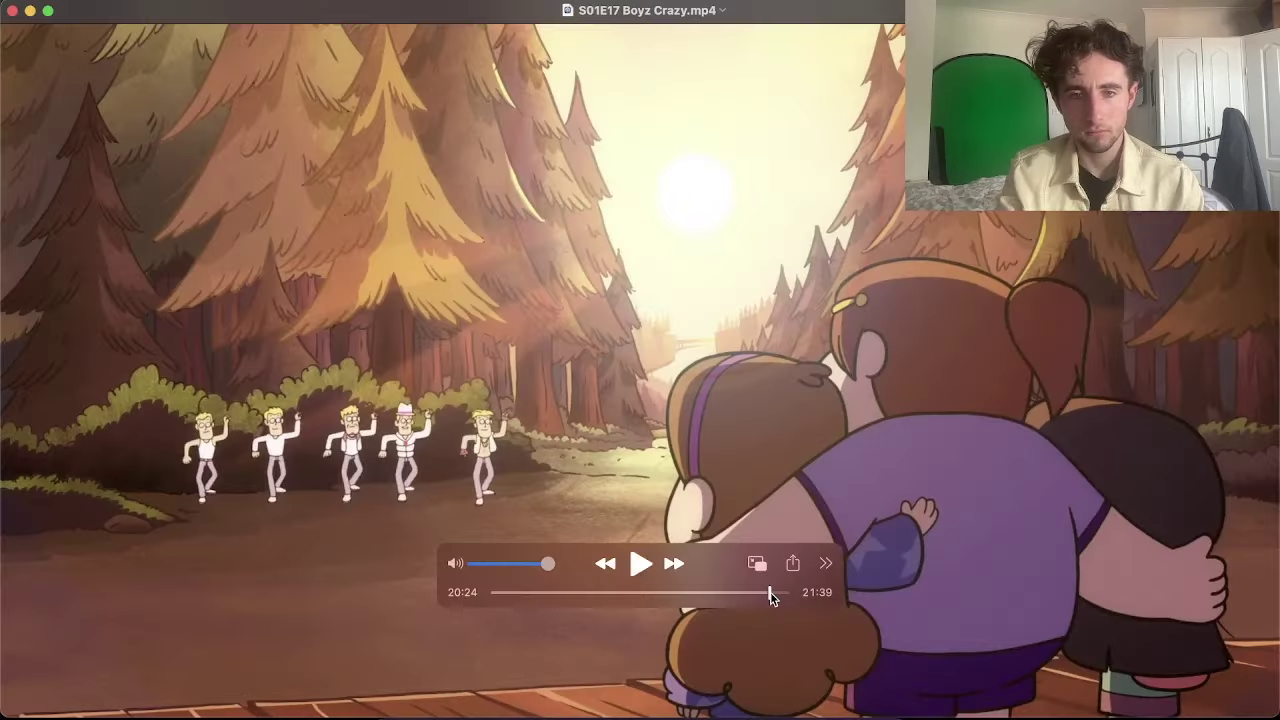
# Step: Skip the Boyz Crazy video to 20:59, near its end
pyautogui.press('space')
pyautogui.press('space')
pyautogui.moveTo(773, 592); pyautogui.dragTo(779, 594)
pyautogui.press('space')
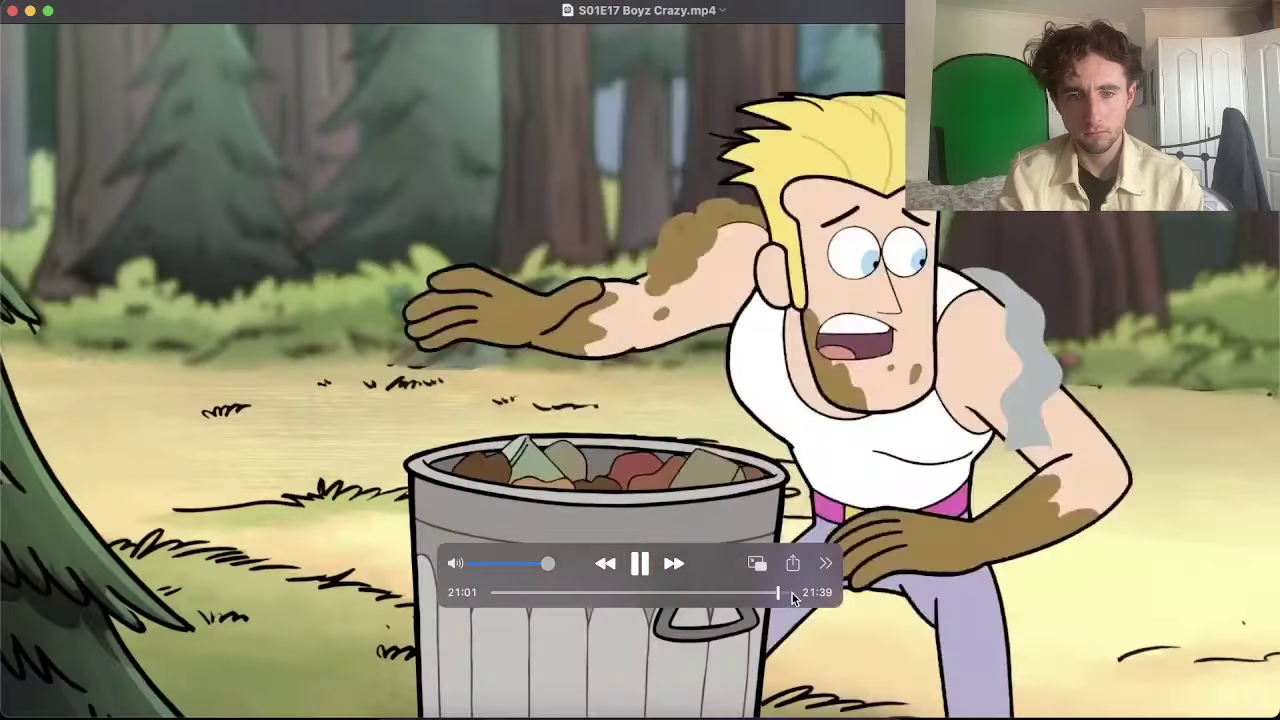
# Step: Pause Boyz Crazy, rewind it to 10:02, and return to the decoder spreadsheet
pyautogui.press('space')
pyautogui.moveTo(784, 593); pyautogui.dragTo(629, 593)
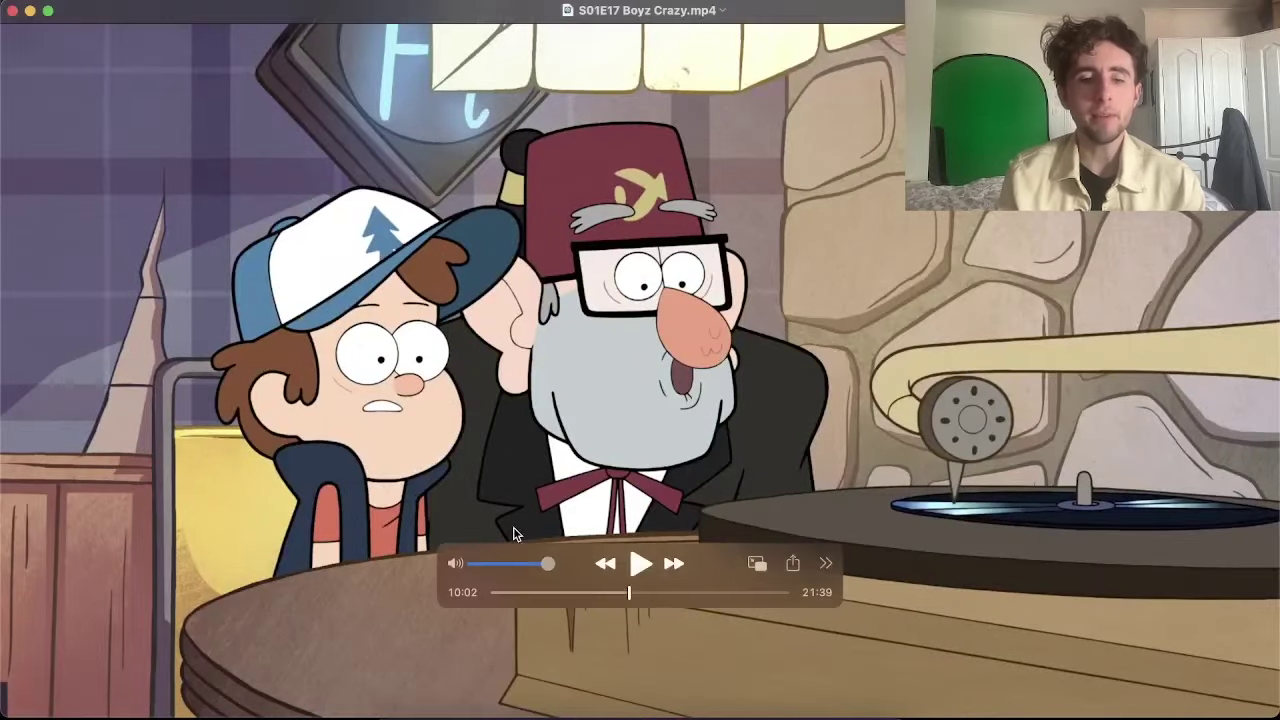
pyautogui.click(486, 712)
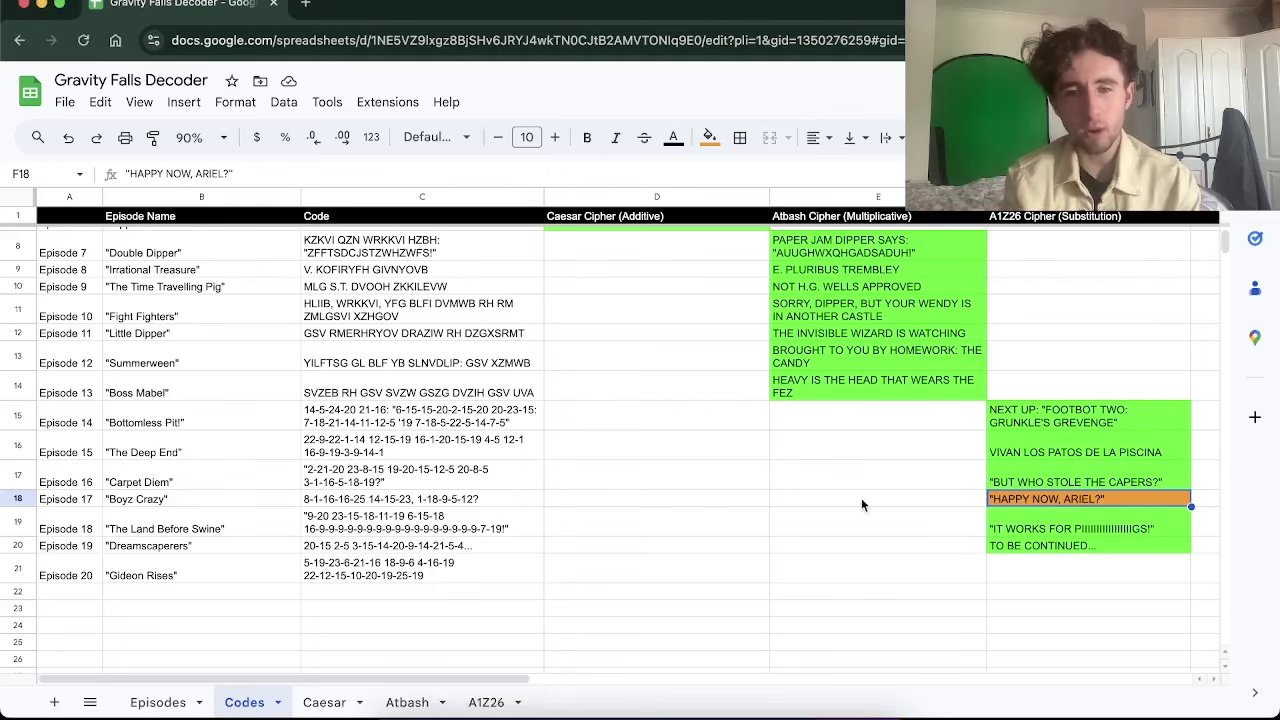
pyautogui.scroll(2, 891, 496)
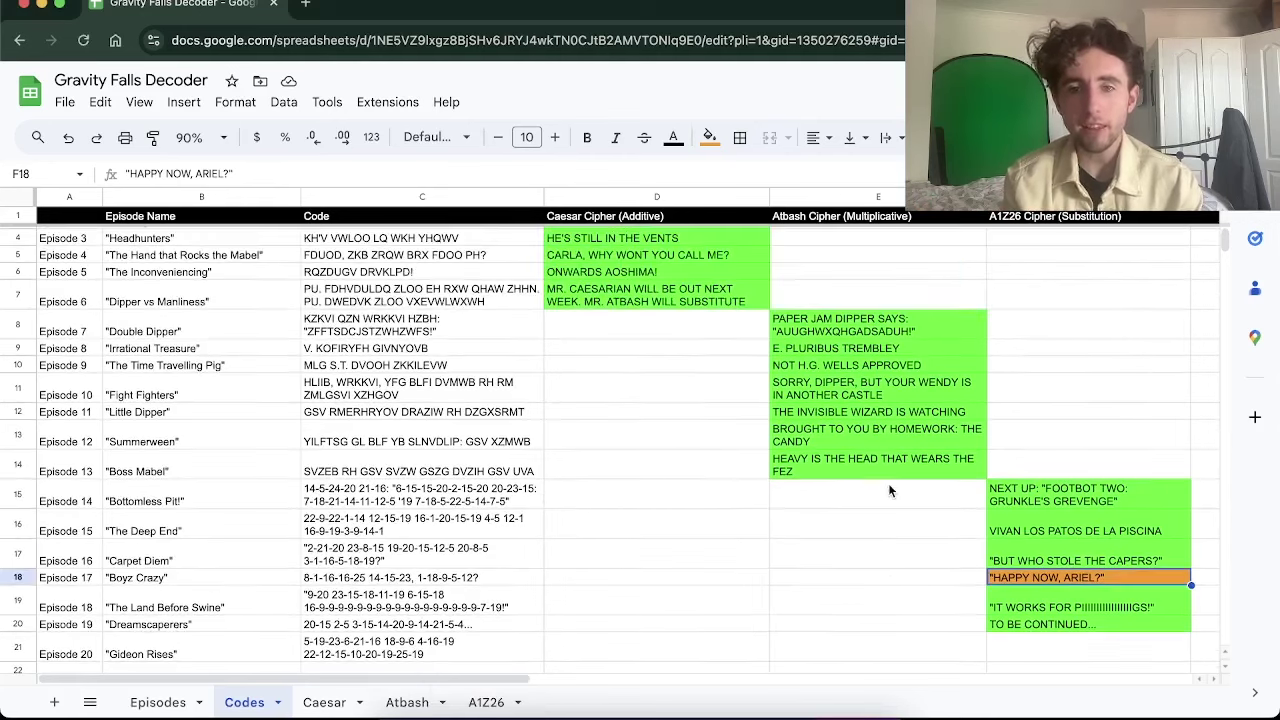
pyautogui.click(833, 370)
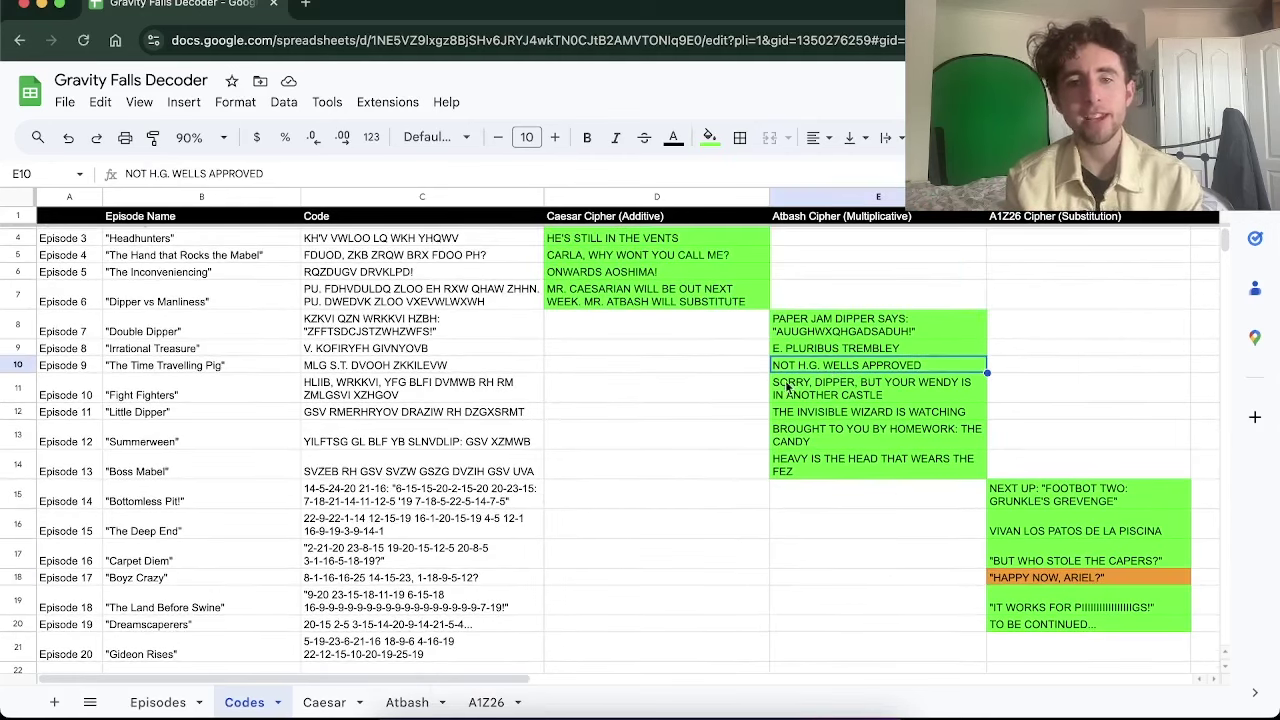
pyautogui.scroll(1, 840, 395)
pyautogui.scroll(1, 653, 414)
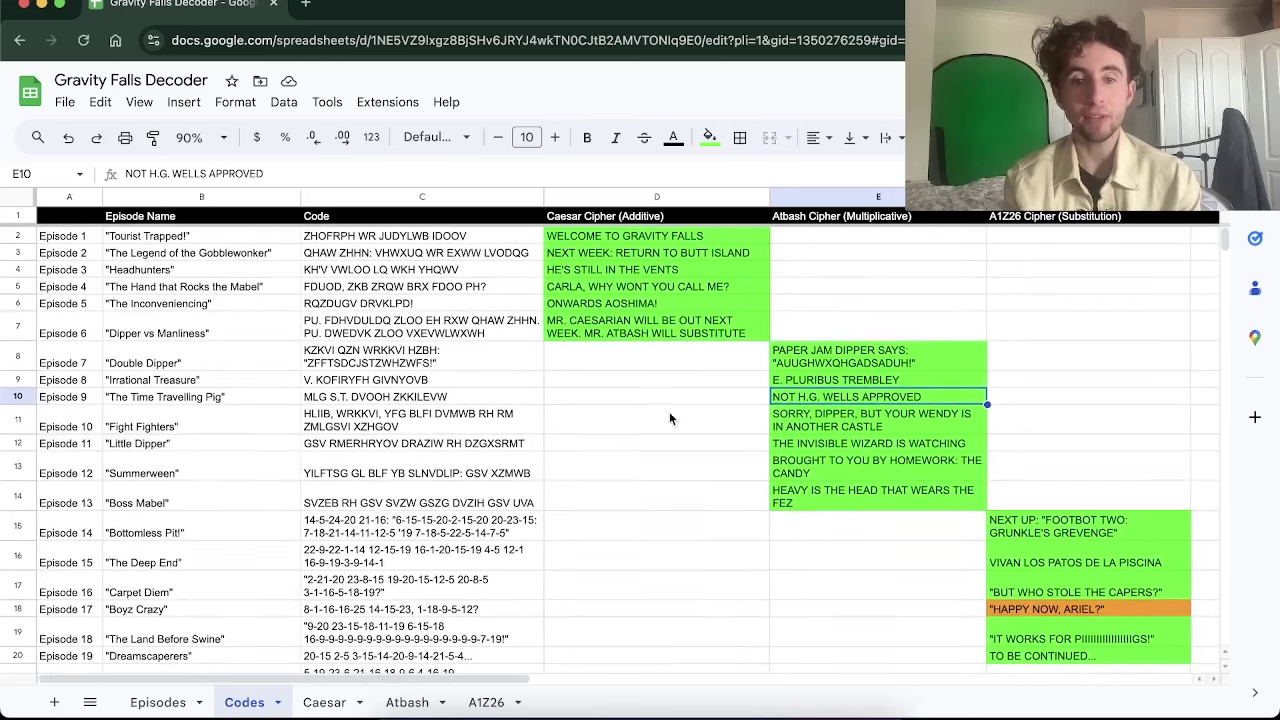
pyautogui.moveTo(709, 398); pyautogui.dragTo(60, 399)
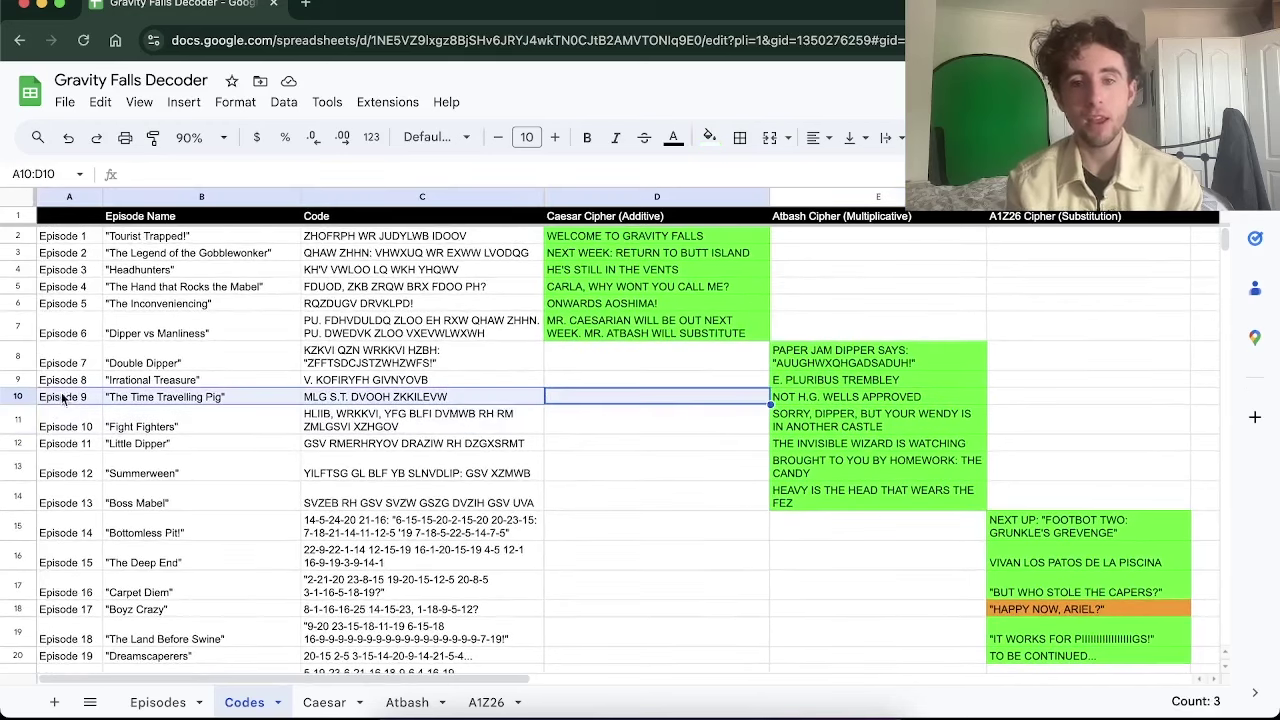
pyautogui.click(922, 400)
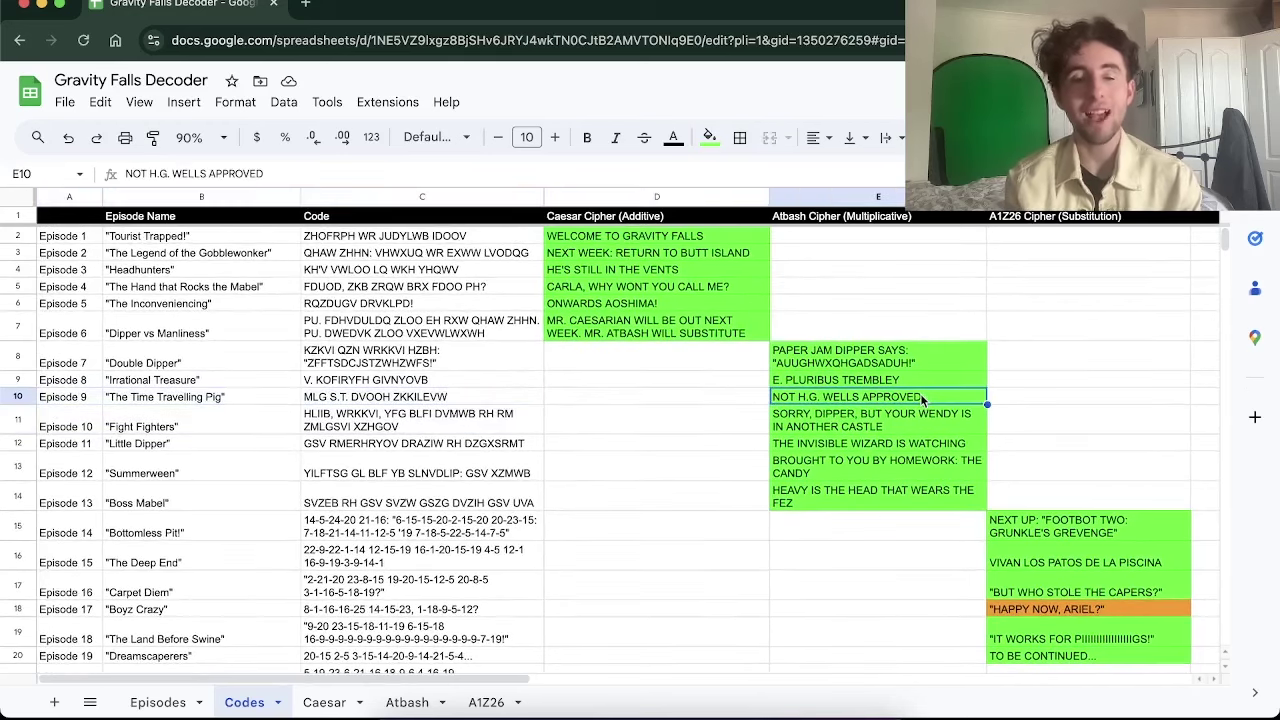
pyautogui.scroll(-3, 922, 398)
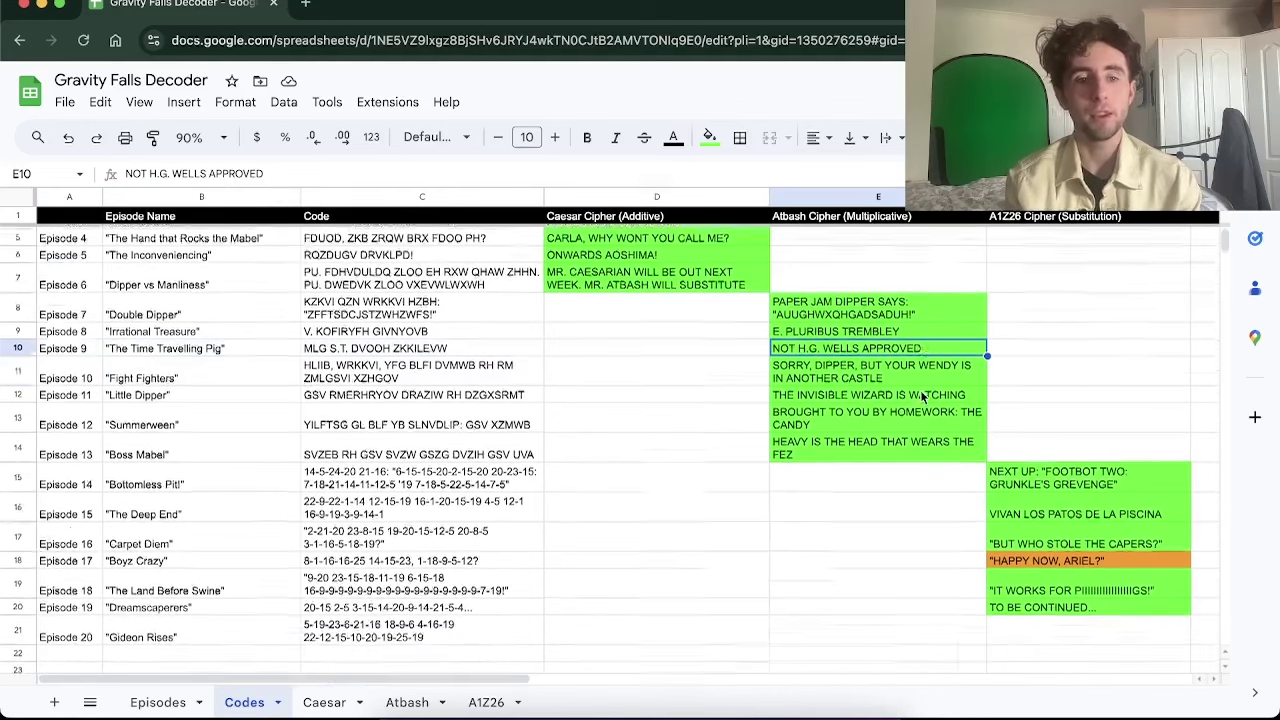
pyautogui.click(1022, 476)
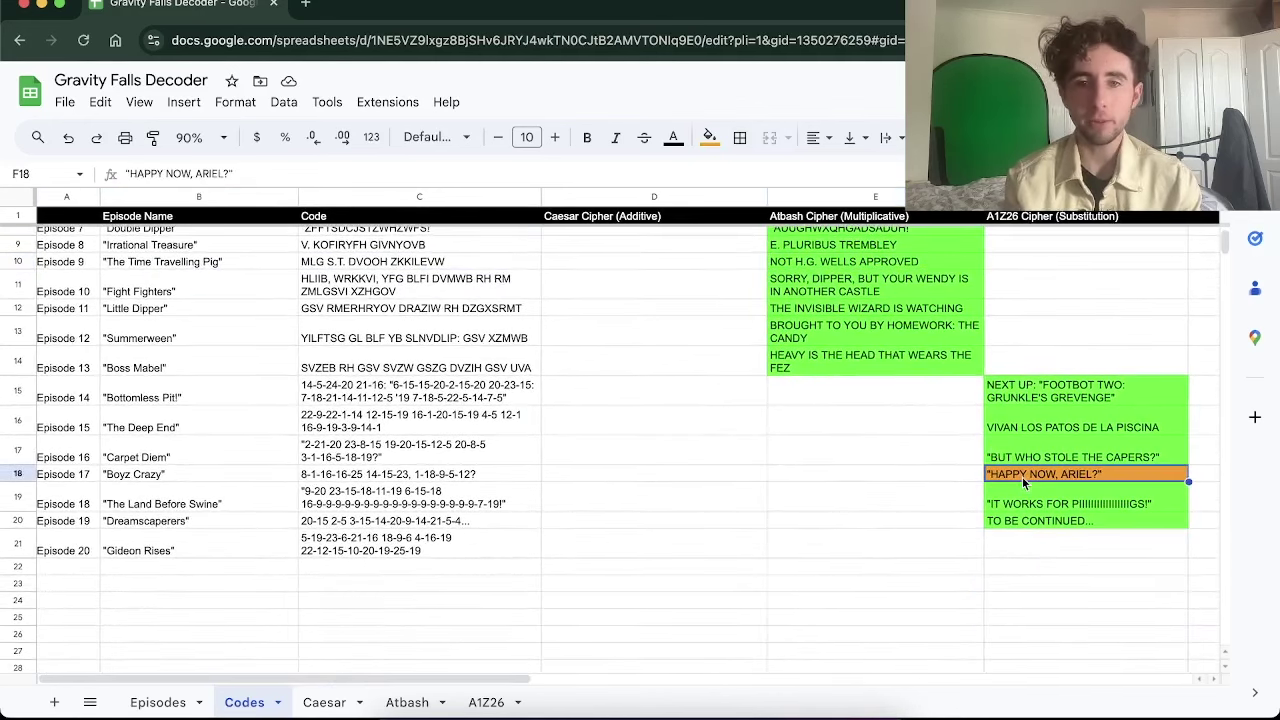
pyautogui.scroll(1, 1022, 476)
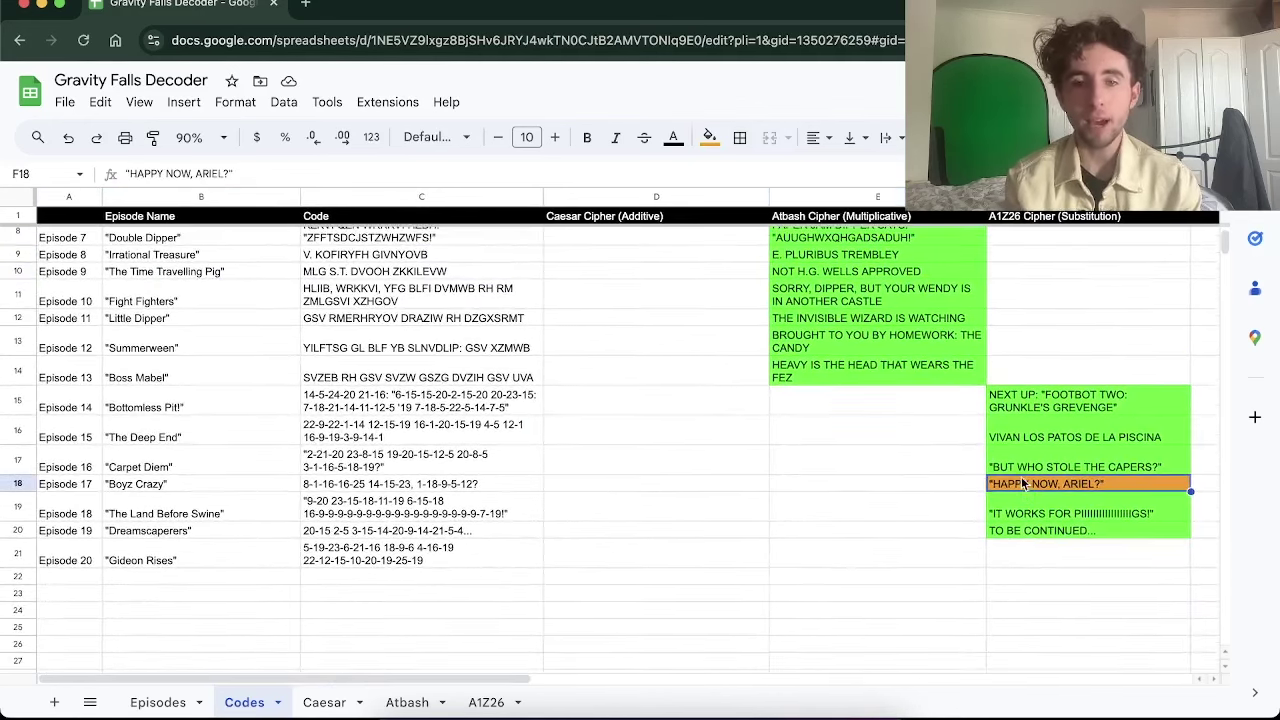
pyautogui.click(13, 484)
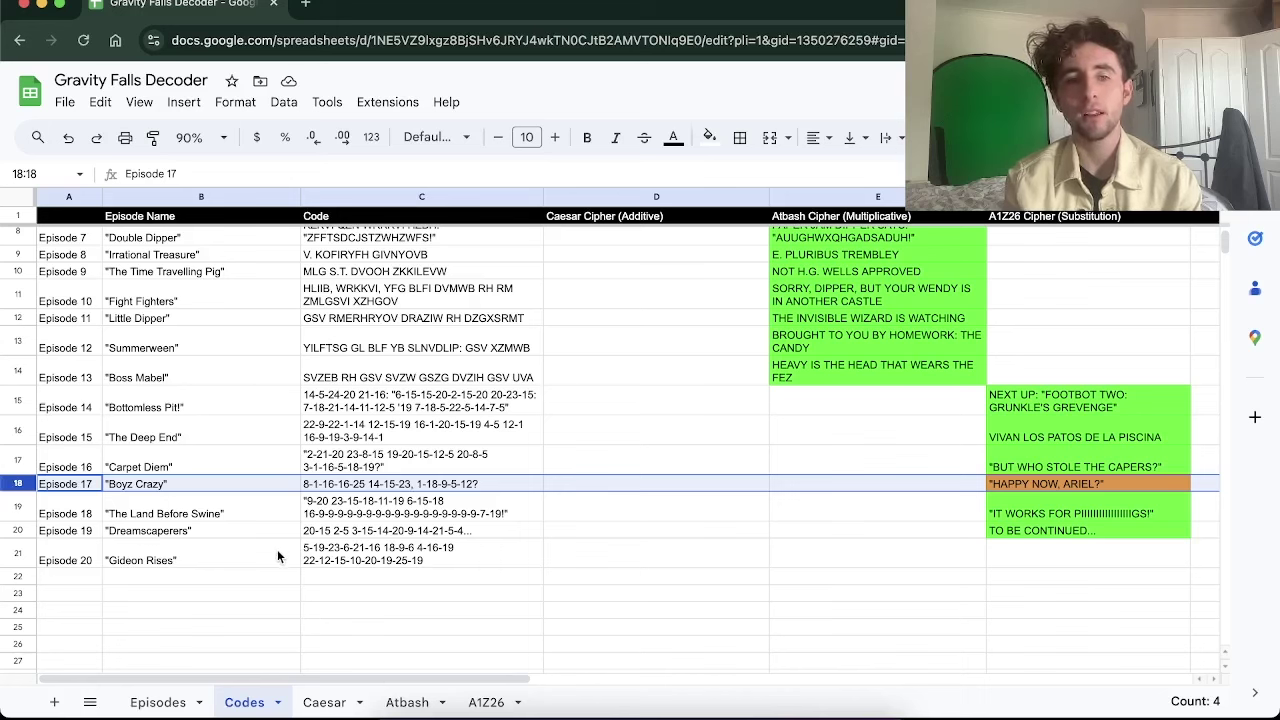
pyautogui.click(277, 549)
pyautogui.click(271, 487)
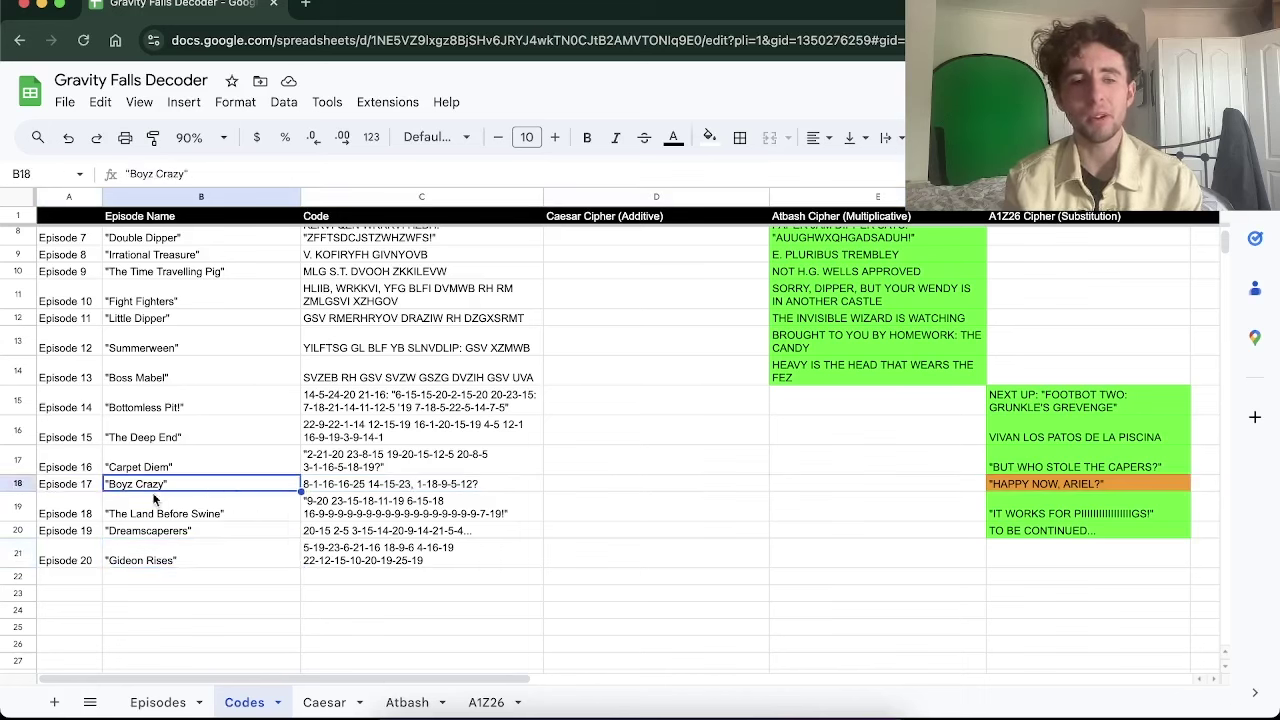
pyautogui.click(58, 488)
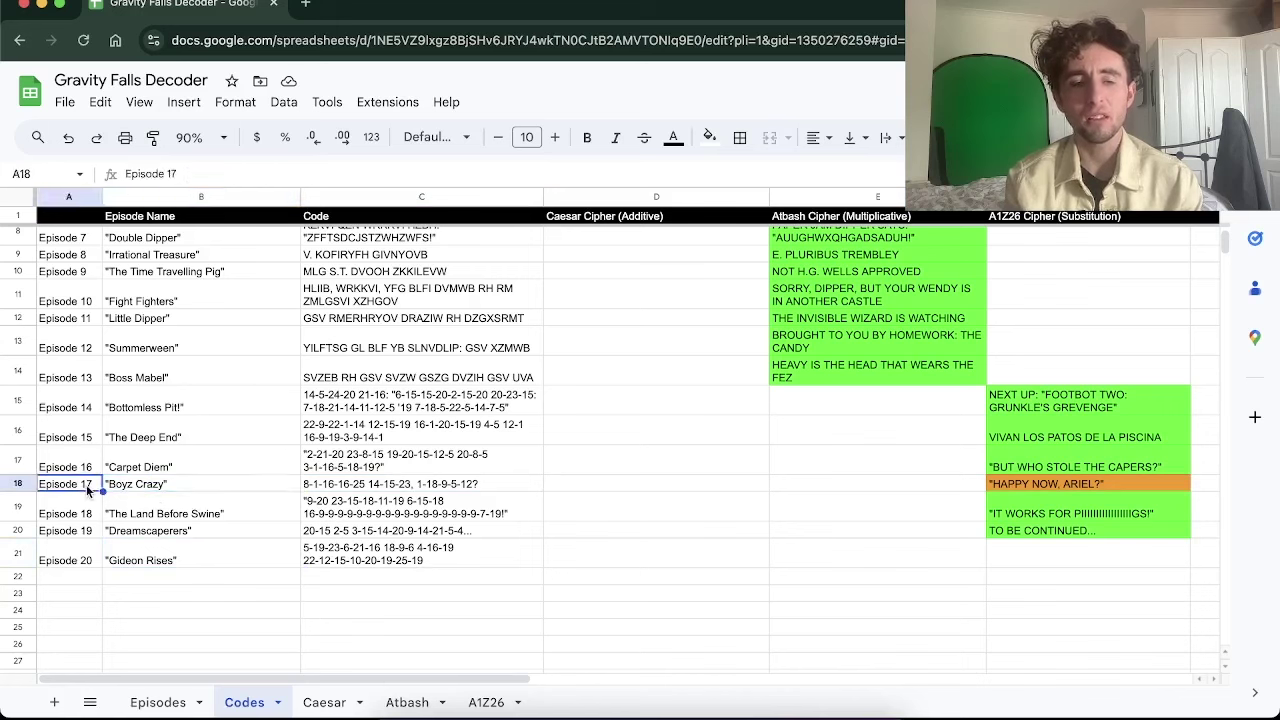
pyautogui.click(28, 484)
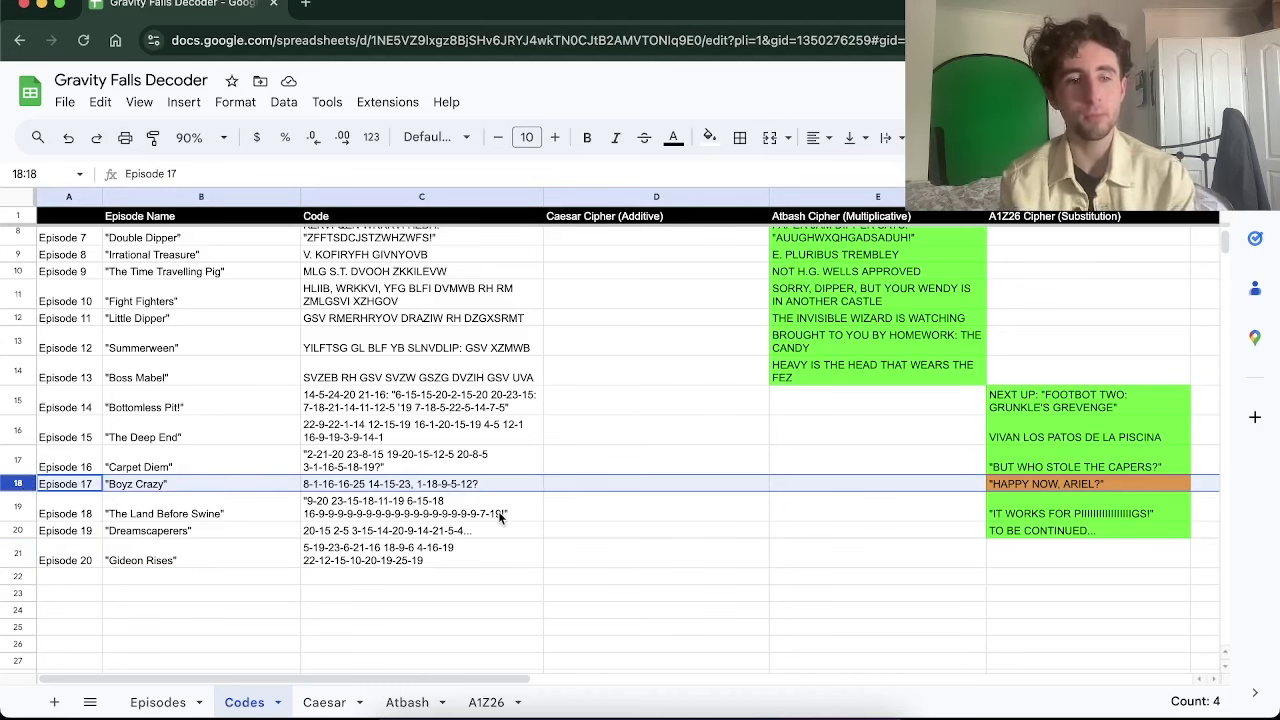
pyautogui.click(586, 518)
pyautogui.click(553, 470)
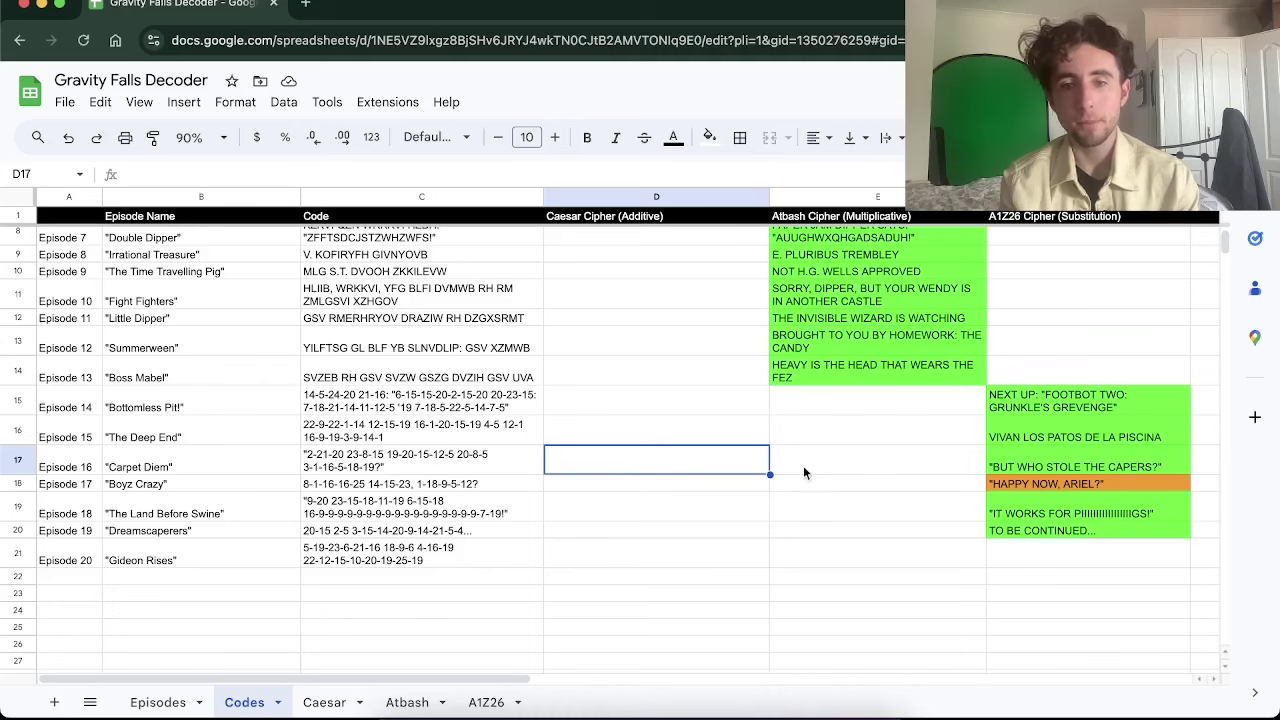
pyautogui.click(835, 470)
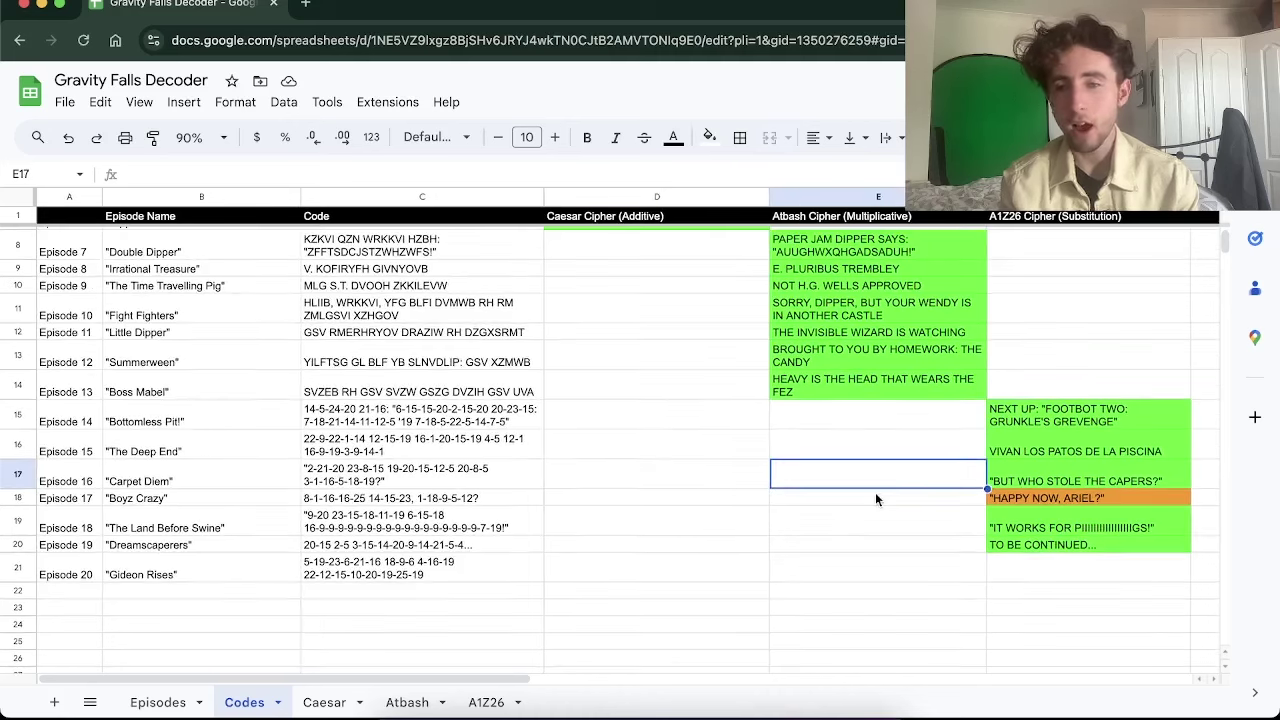
pyautogui.scroll(4, 875, 500)
pyautogui.scroll(-5, 877, 492)
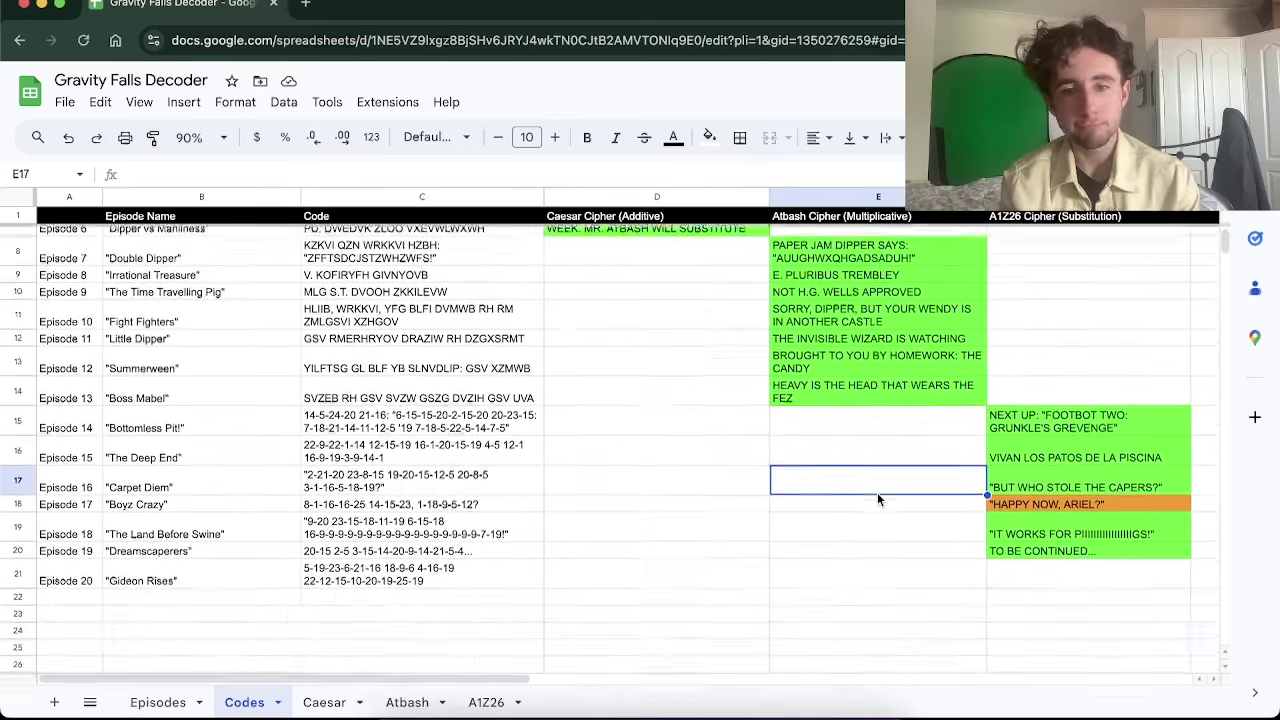
pyautogui.click(902, 479)
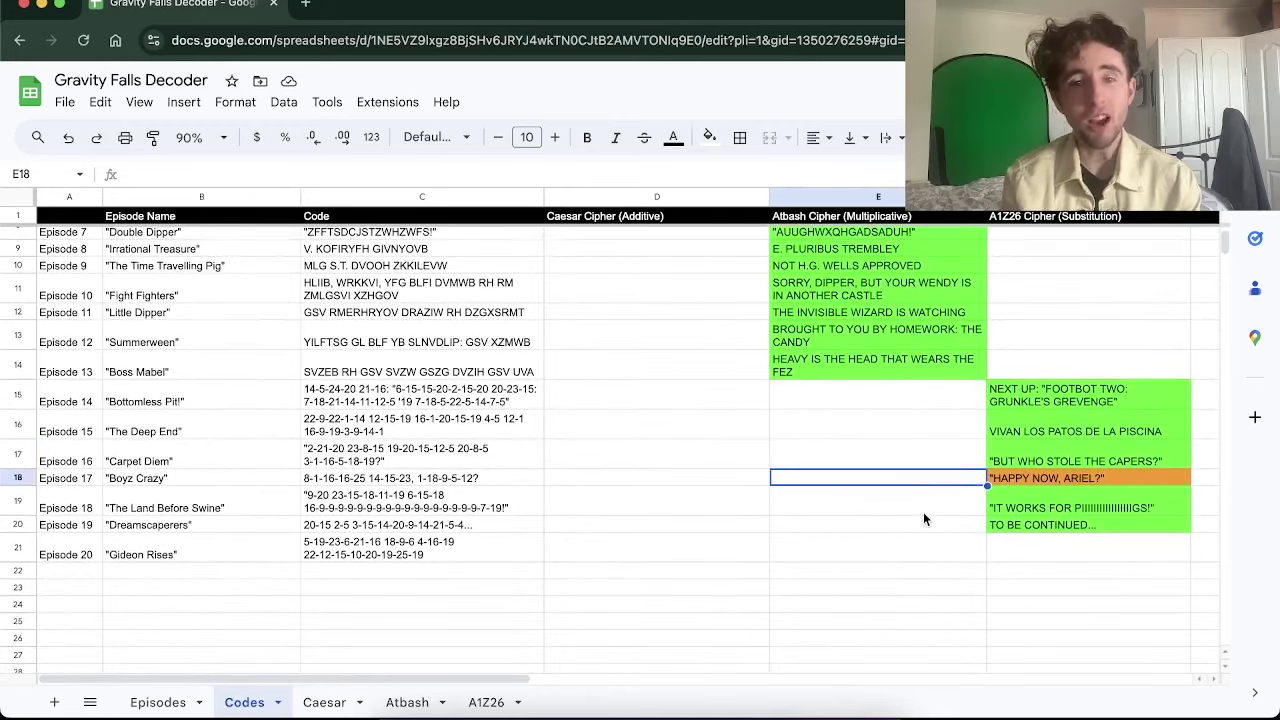
pyautogui.scroll(-1, 923, 512)
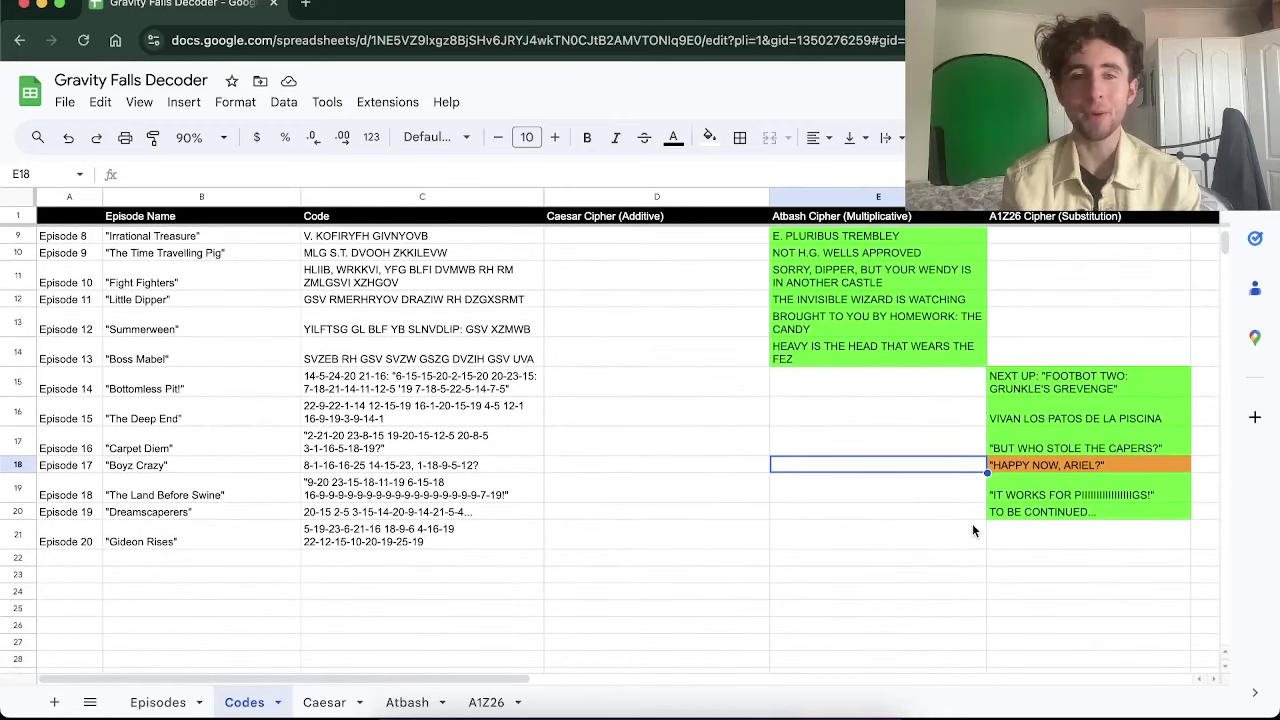
pyautogui.scroll(5, 972, 530)
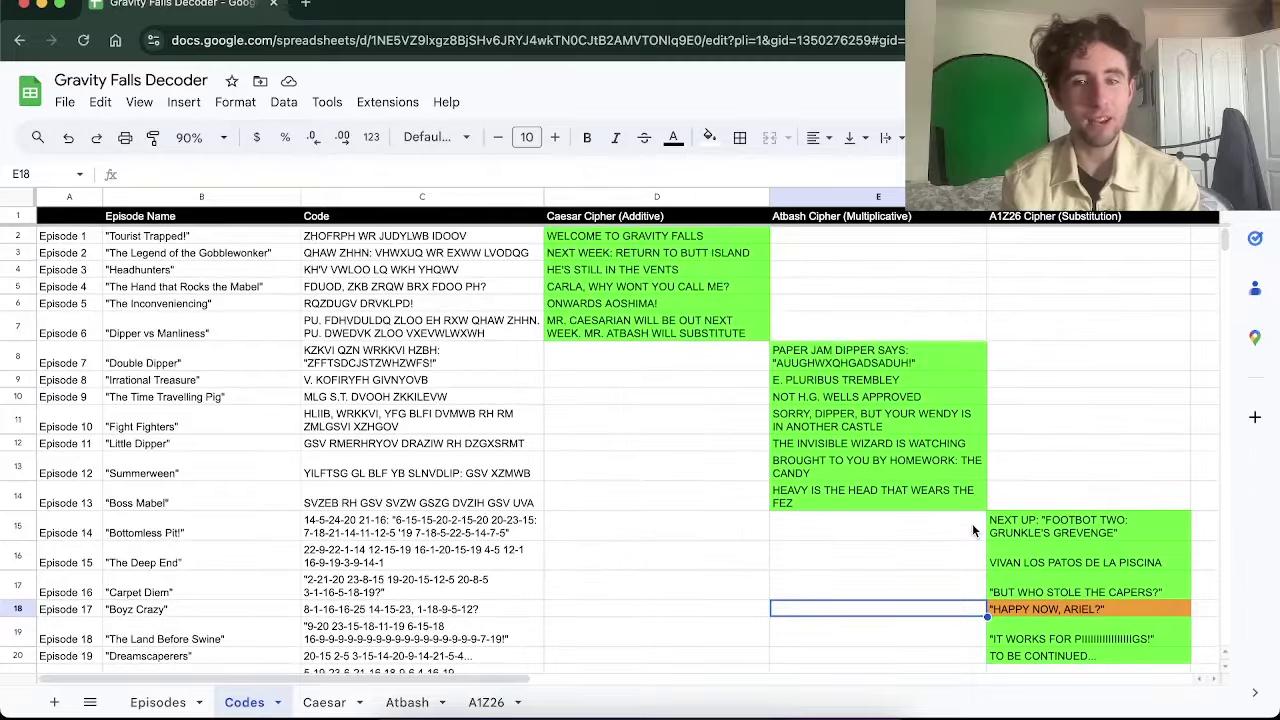
pyautogui.scroll(-3, 973, 529)
pyautogui.scroll(3, 973, 529)
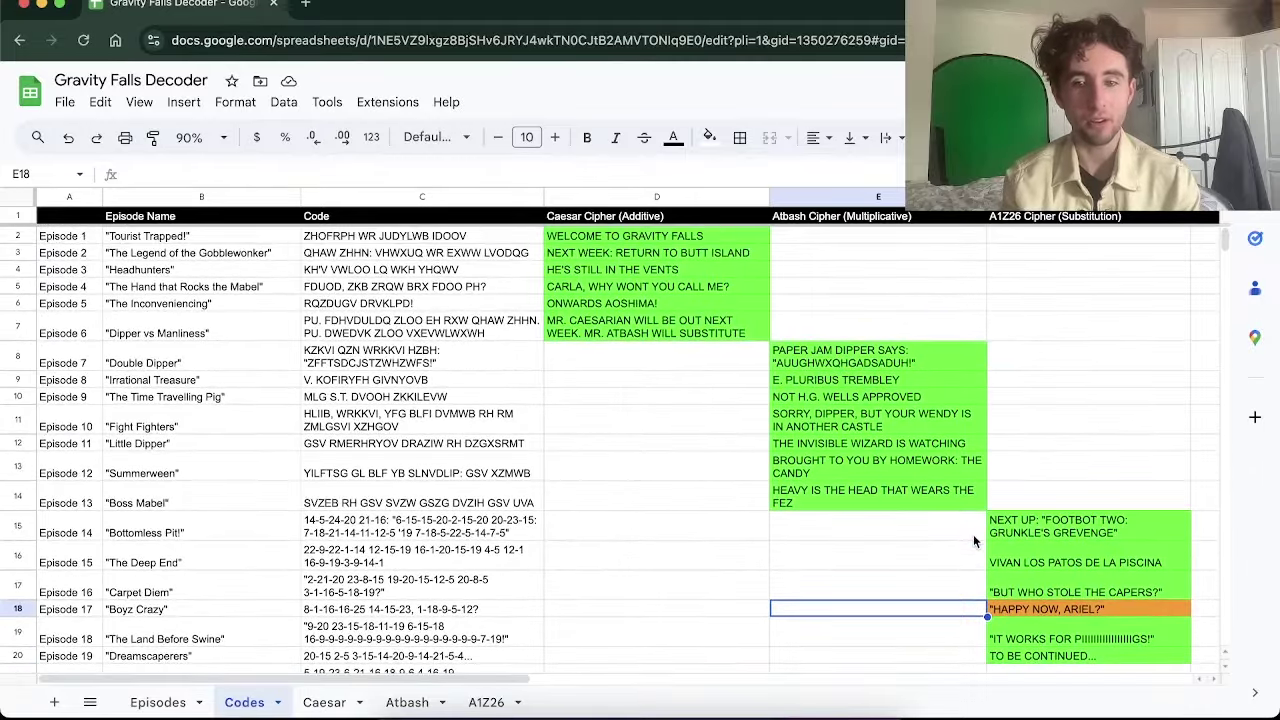
pyautogui.scroll(-5, 973, 541)
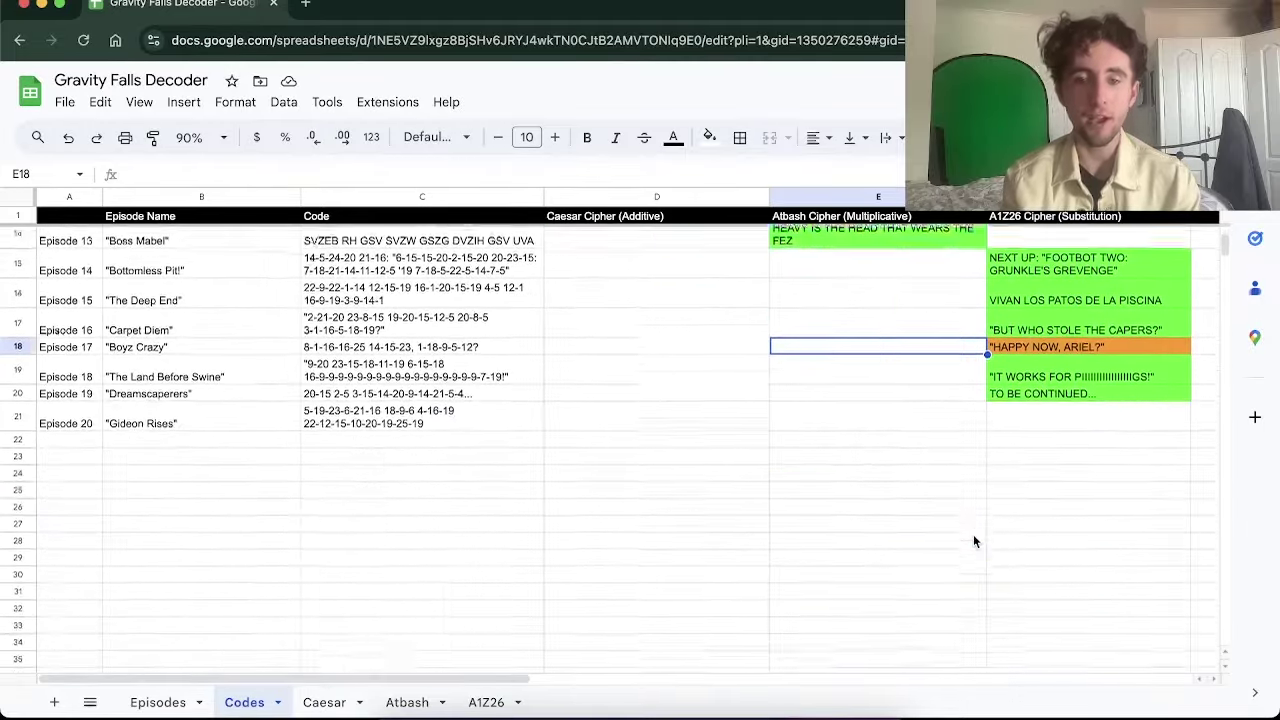
pyautogui.scroll(5, 975, 541)
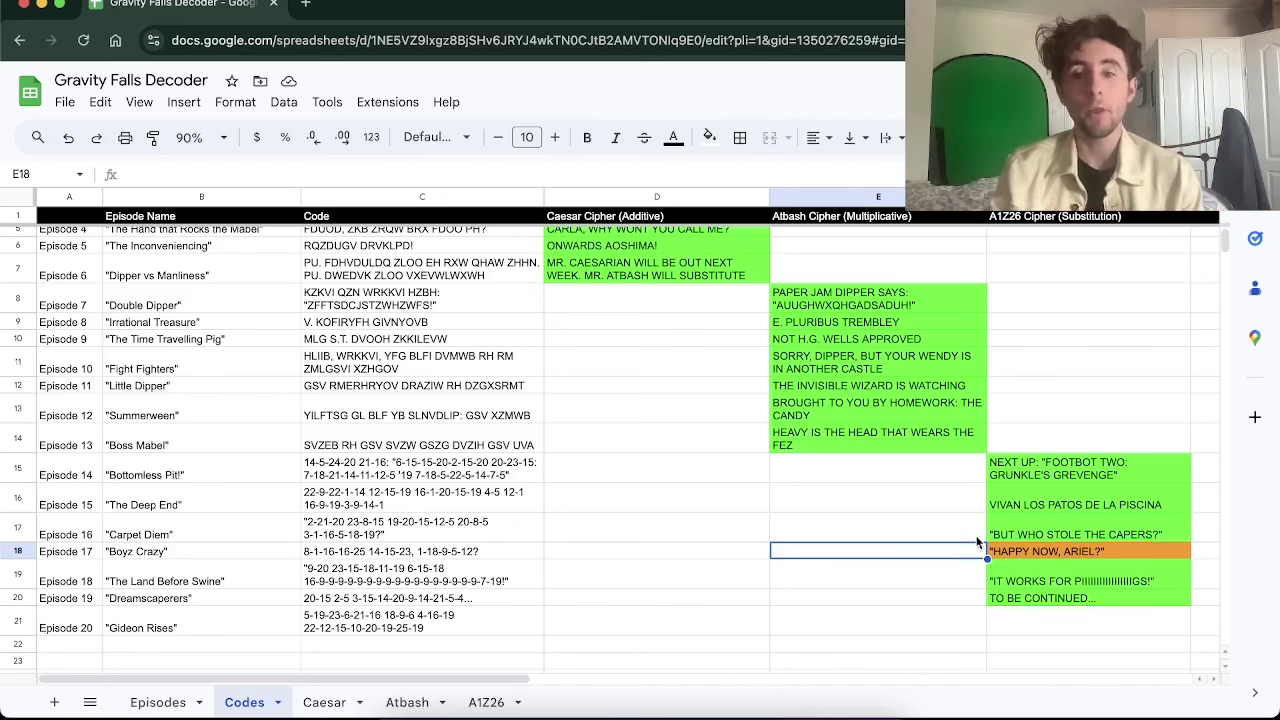
pyautogui.click(1024, 550)
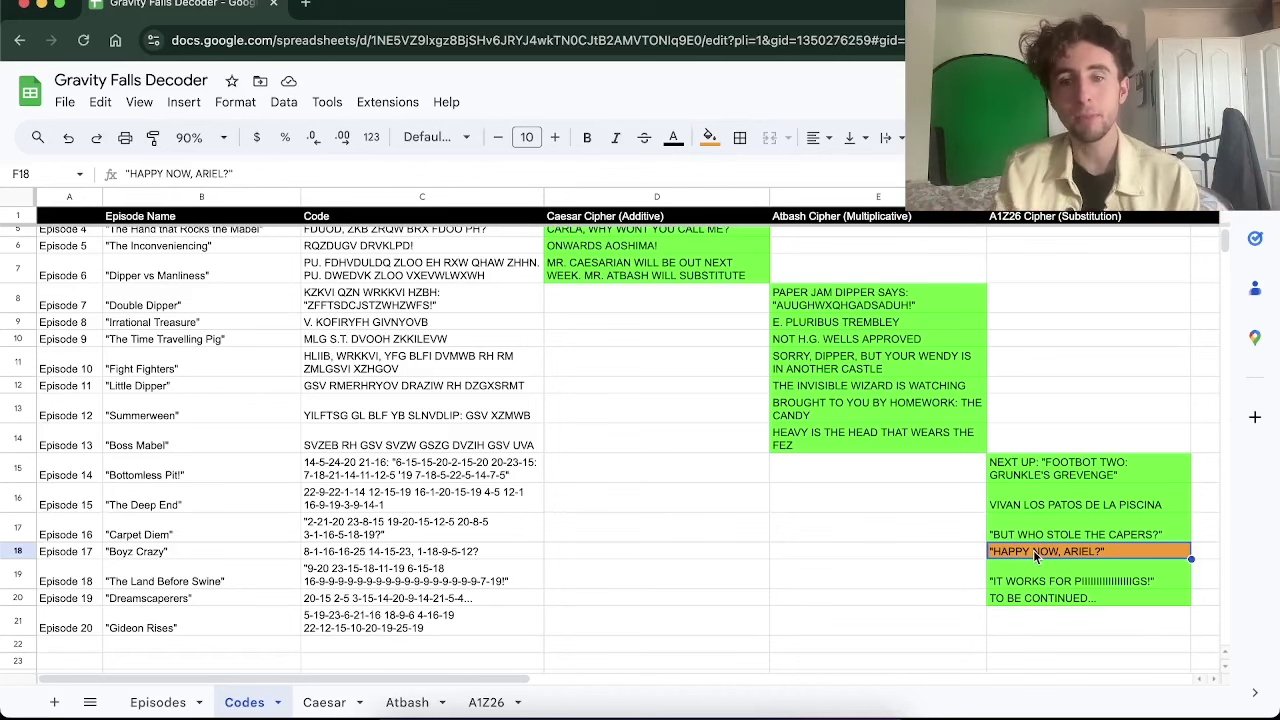
# Step: Mark Boyz Crazy's 'HAPPY NOW, ARIEL?' message in F18 orange as unverified
pyautogui.moveTo(1033, 550)
pyautogui.mouseDown()
pyautogui.moveTo(953, 558)
pyautogui.moveTo(1064, 556)
pyautogui.mouseUp()
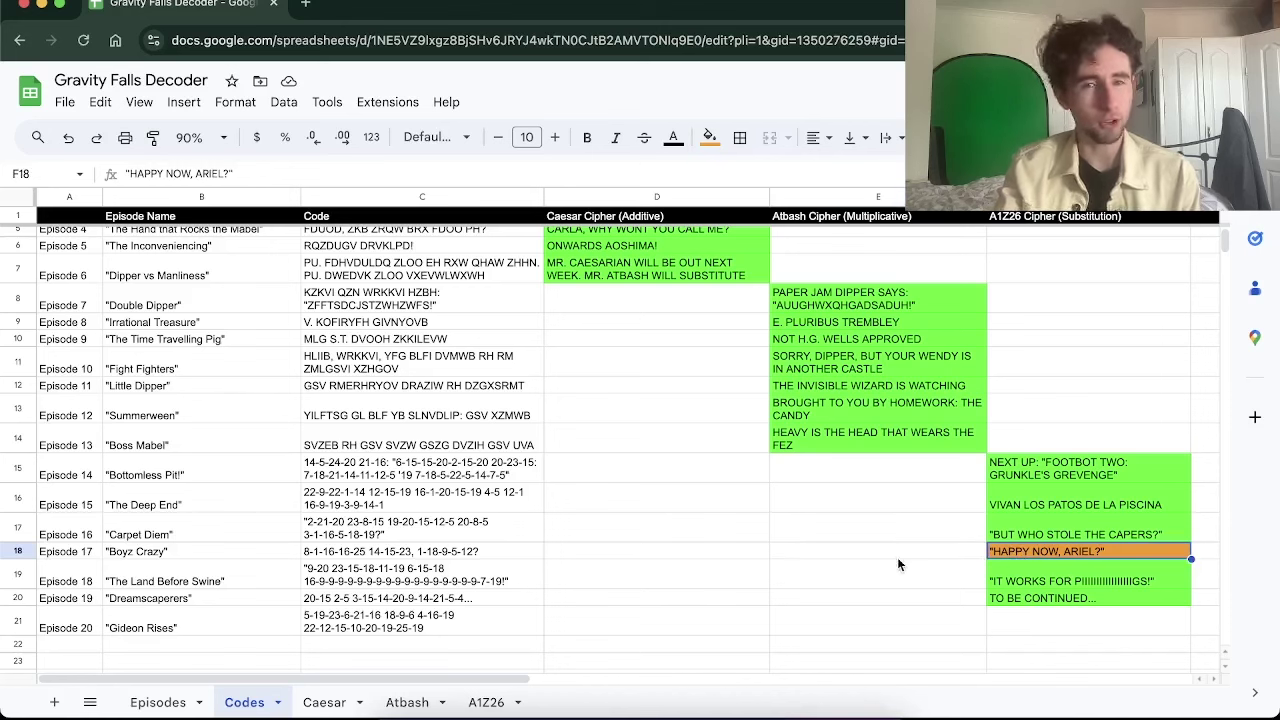
pyautogui.moveTo(861, 556); pyautogui.dragTo(1072, 560)
pyautogui.scroll(-3, 1073, 558)
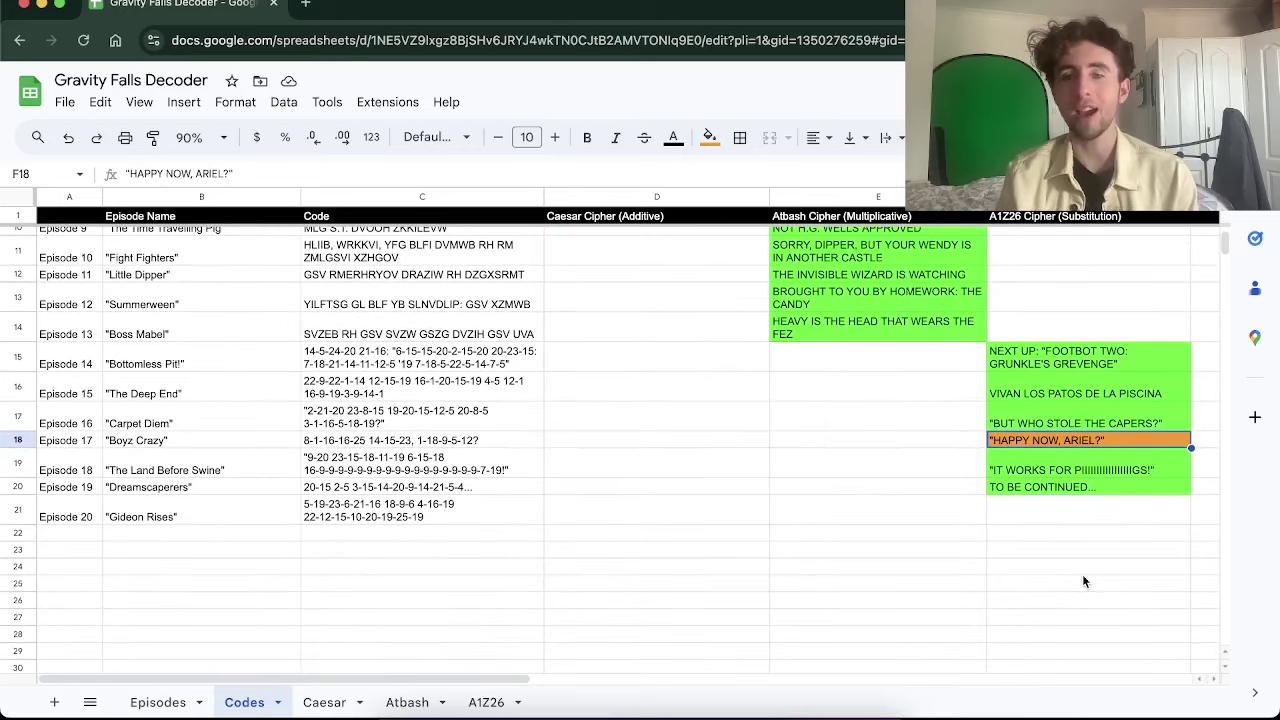
pyautogui.click(1069, 524)
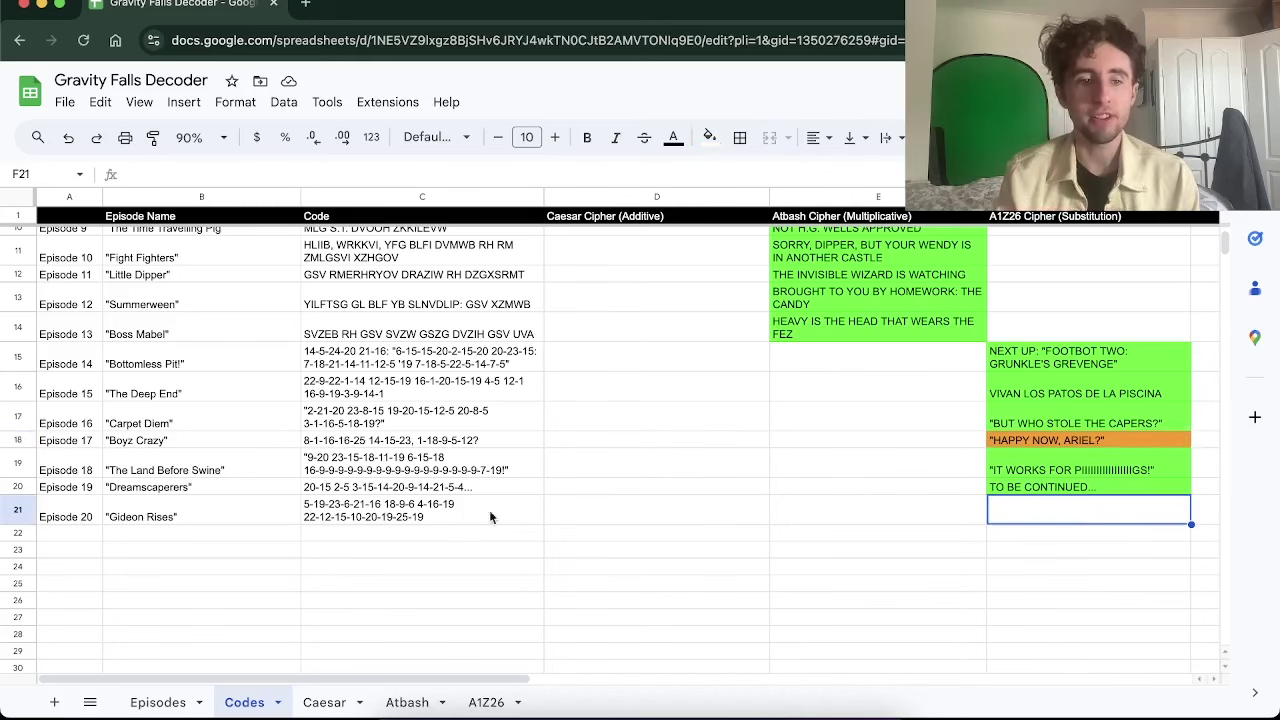
pyautogui.click(354, 522)
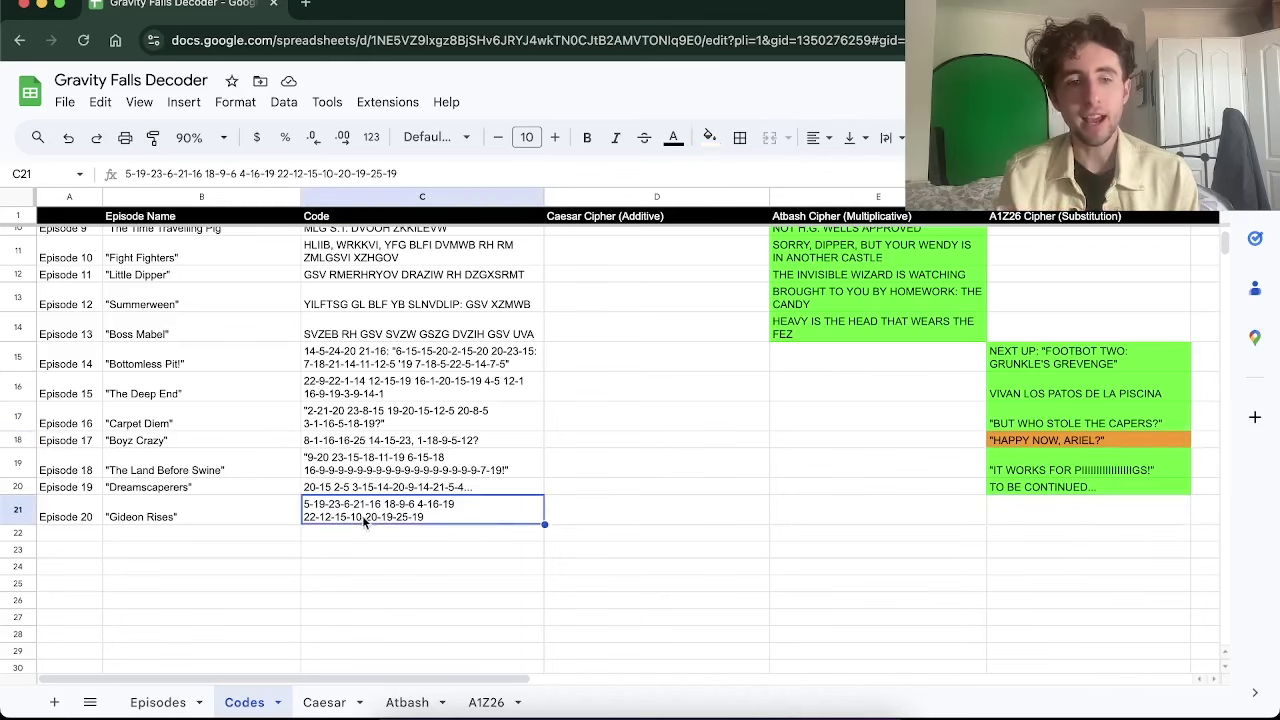
pyautogui.scroll(1, 831, 487)
pyautogui.scroll(3, 831, 487)
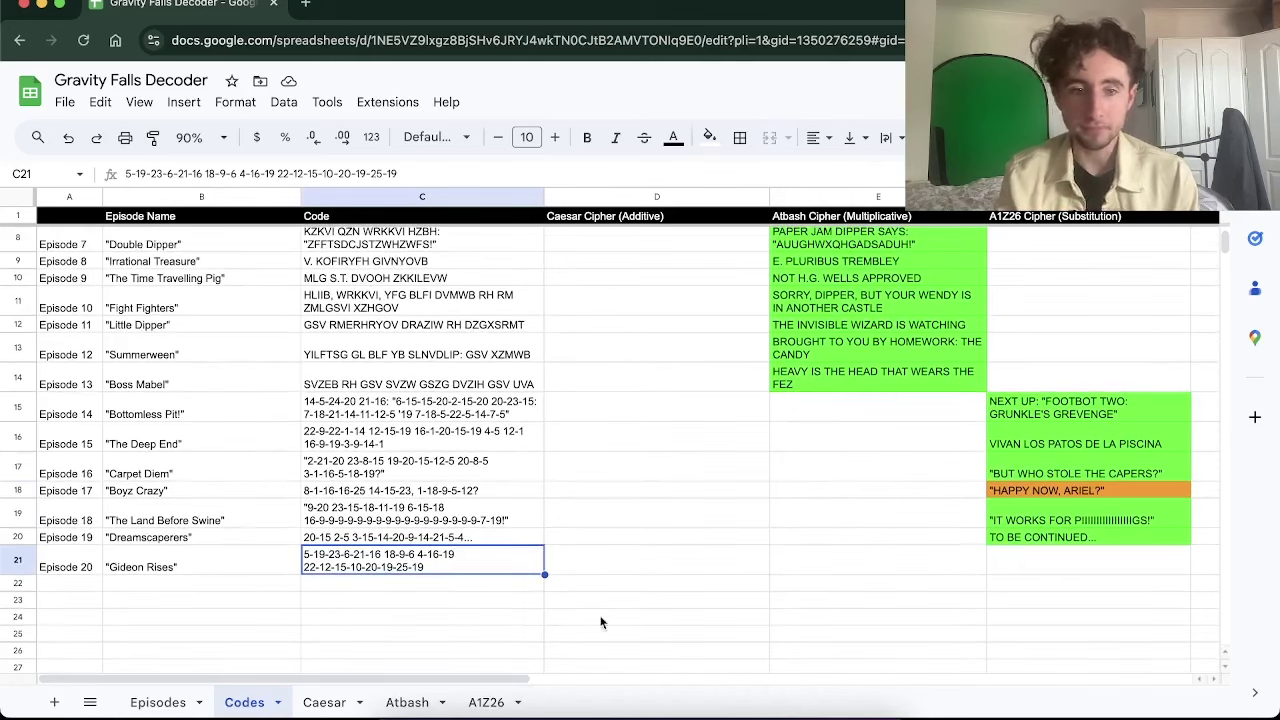
pyautogui.click(484, 702)
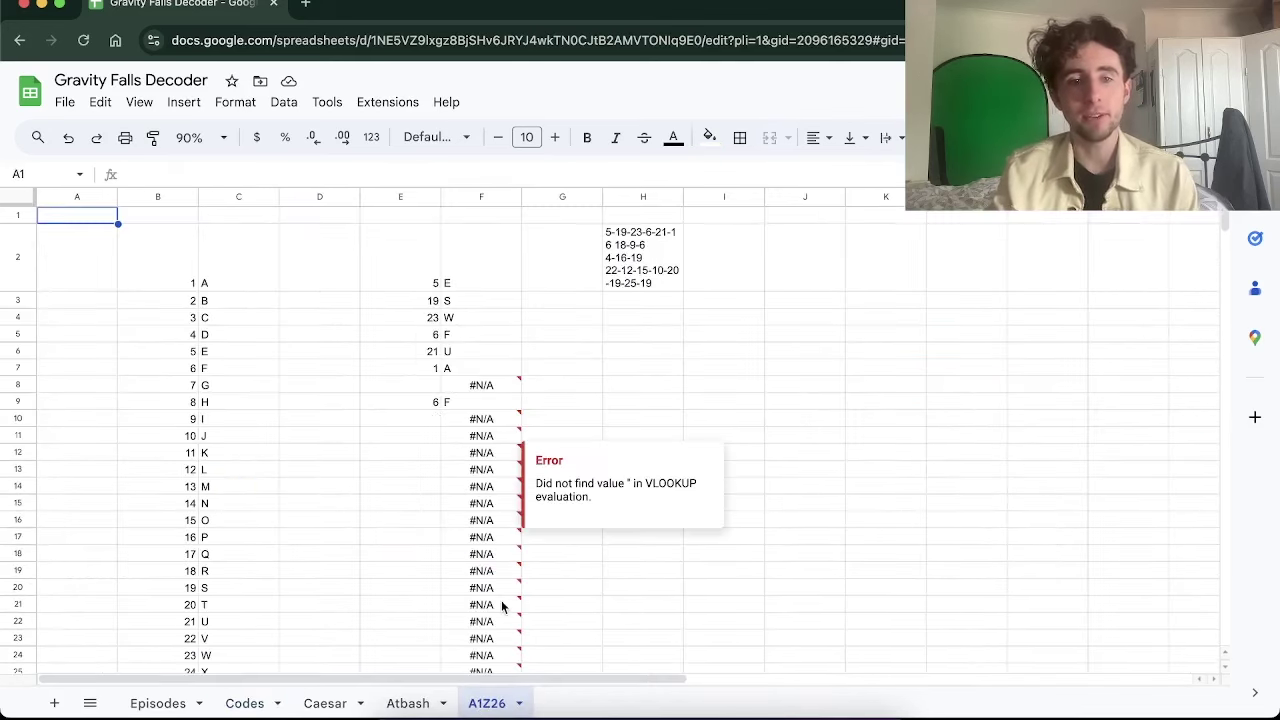
pyautogui.click(637, 253)
pyautogui.moveTo(438, 258); pyautogui.dragTo(430, 366)
pyautogui.click(513, 361)
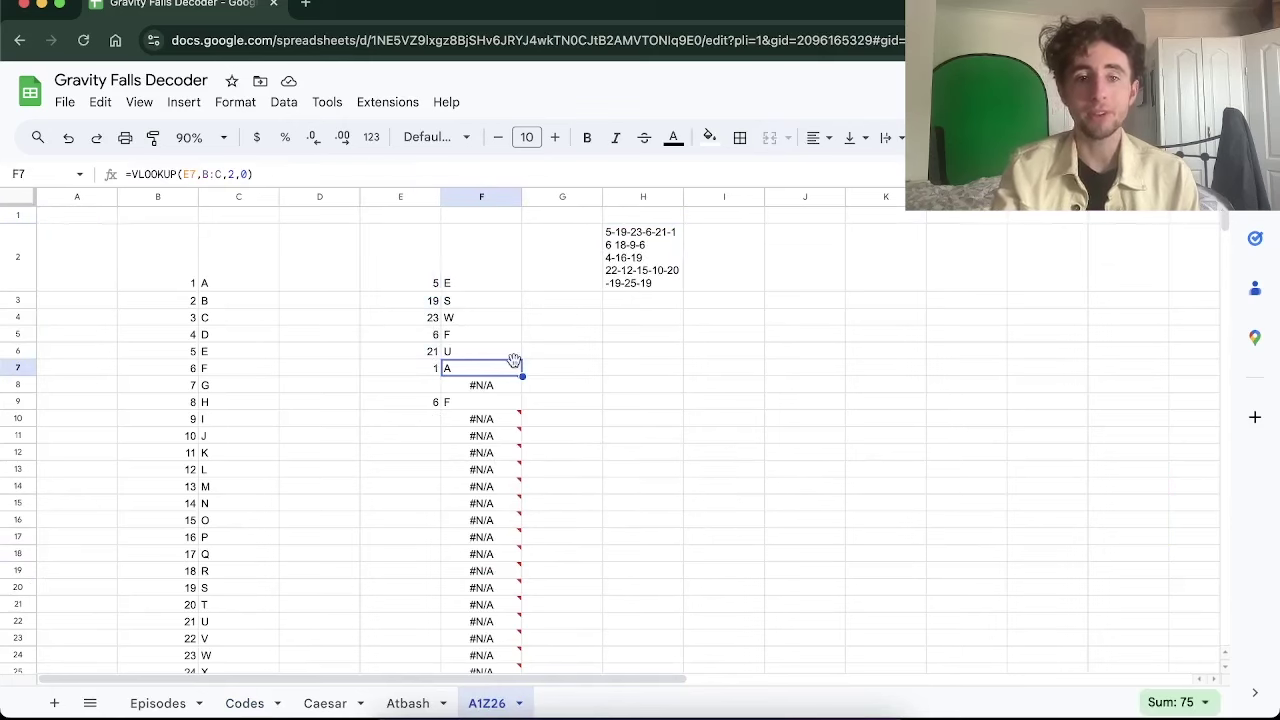
pyautogui.click(612, 422)
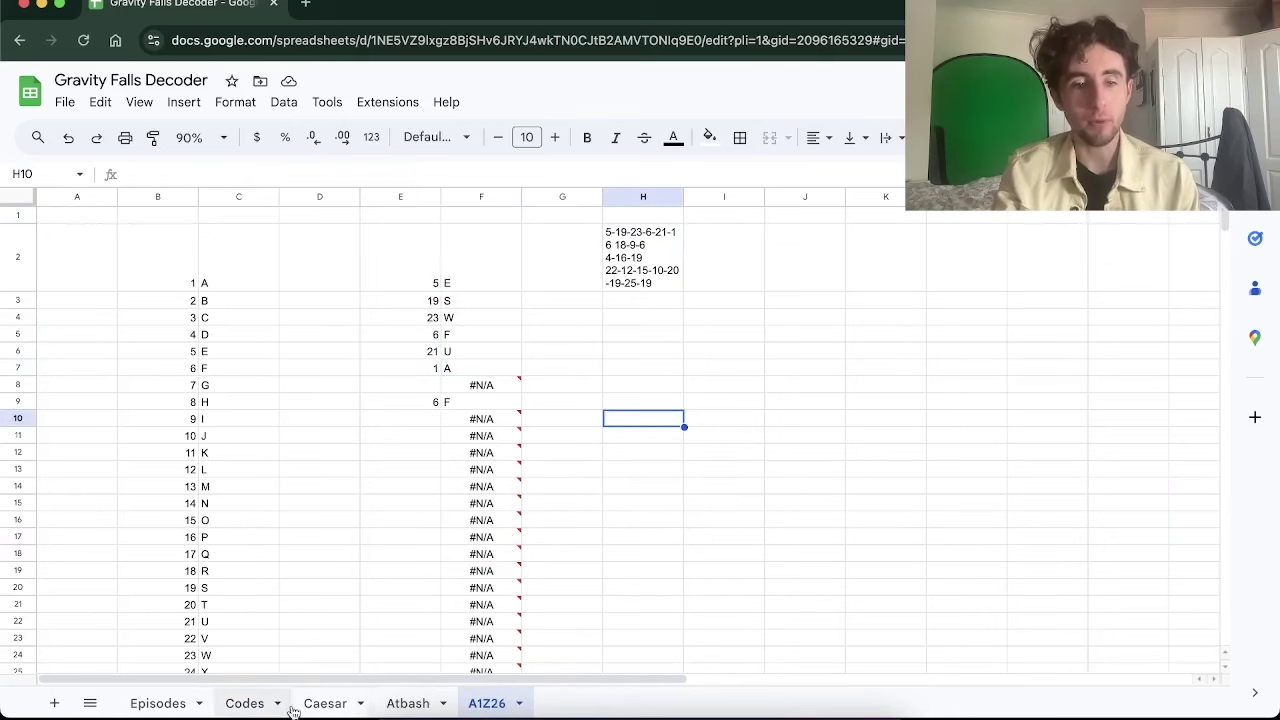
pyautogui.click(244, 703)
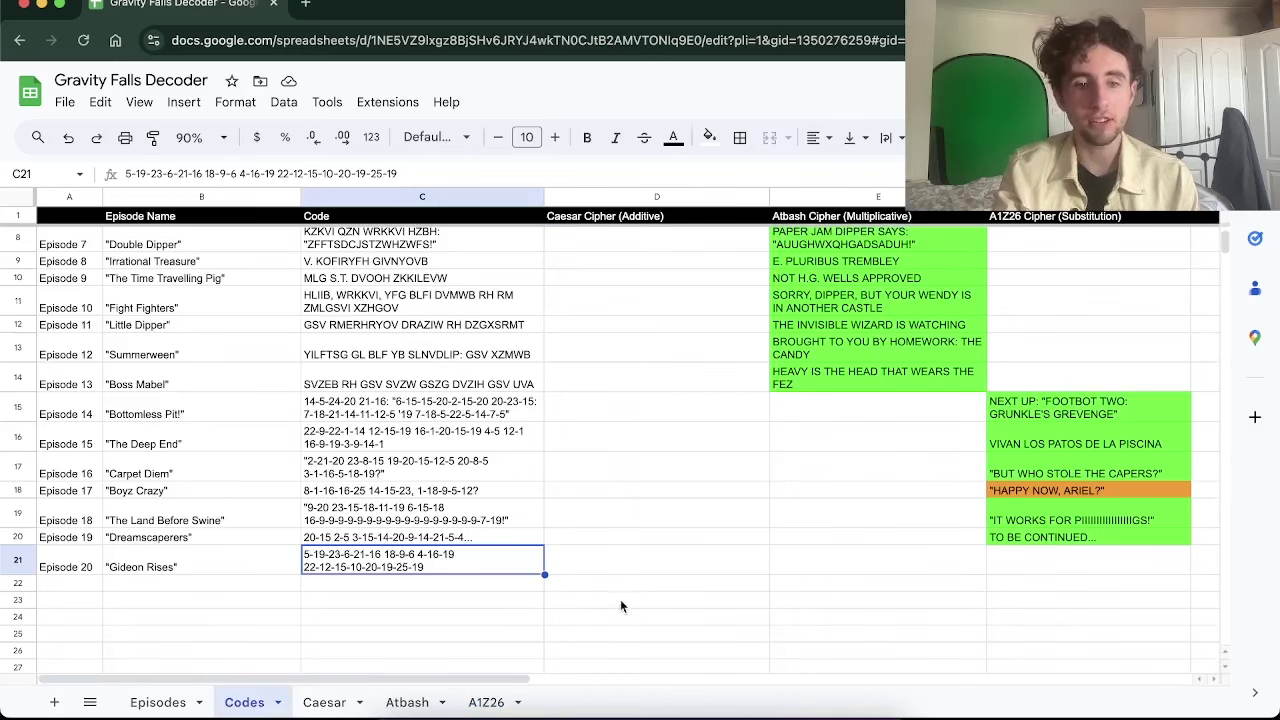
pyautogui.moveTo(441, 420); pyautogui.dragTo(432, 540)
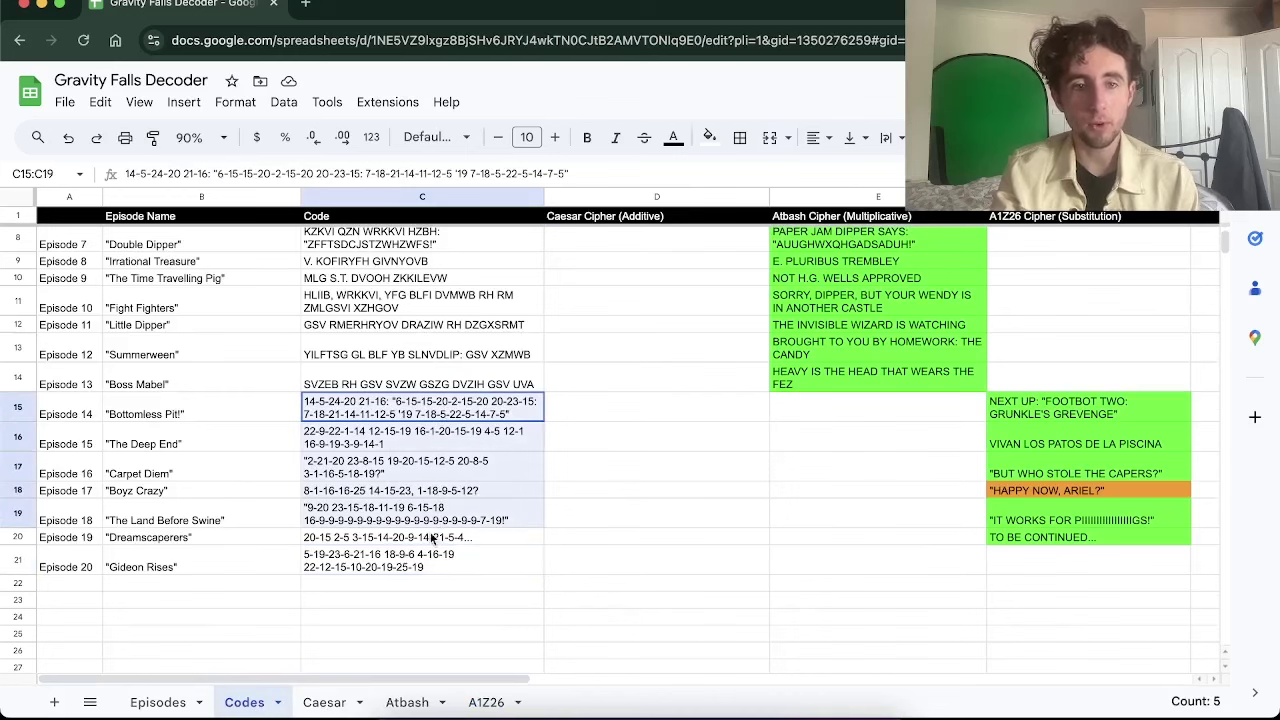
pyautogui.click(538, 565)
pyautogui.click(560, 614)
pyautogui.click(604, 578)
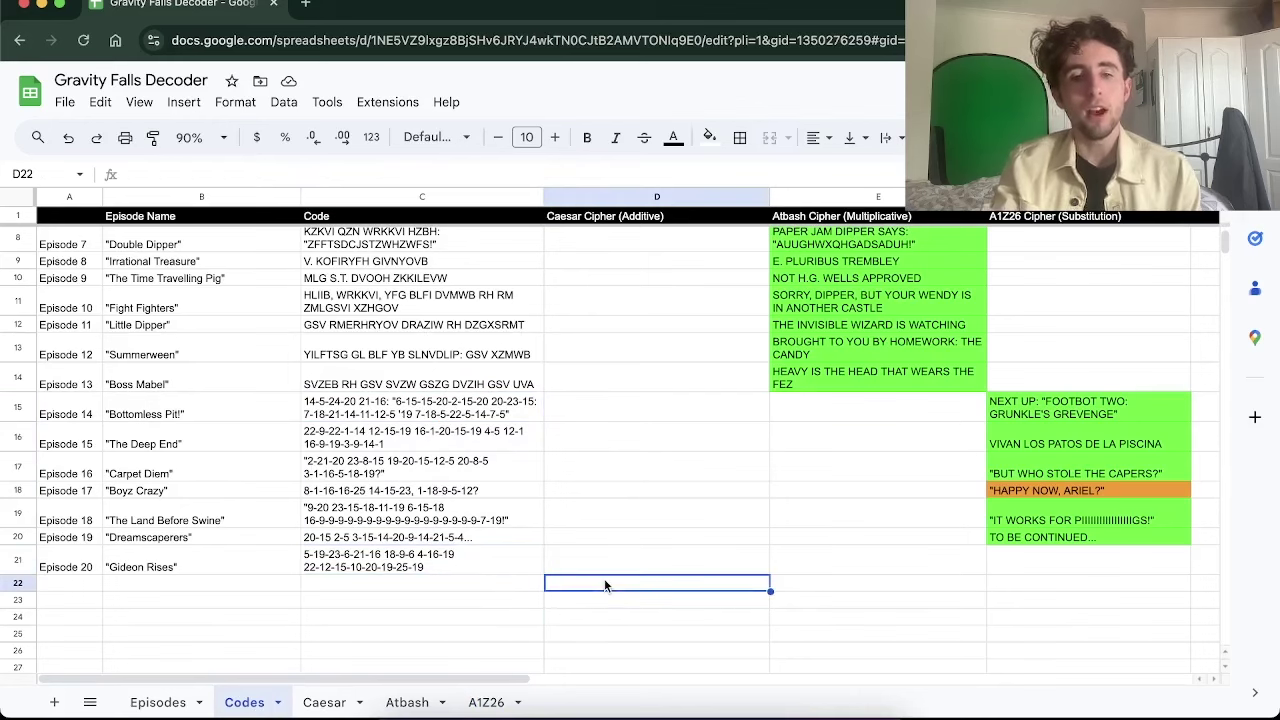
pyautogui.click(382, 580)
pyautogui.click(451, 614)
pyautogui.click(562, 604)
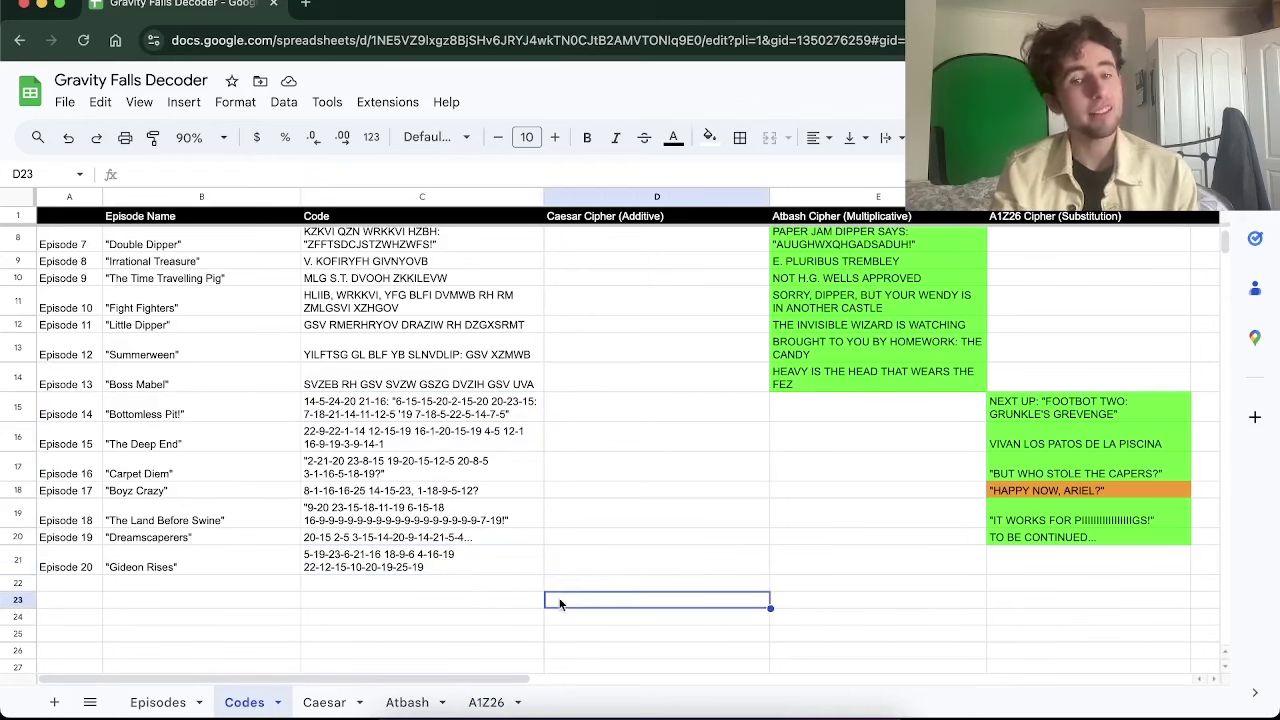
pyautogui.click(458, 583)
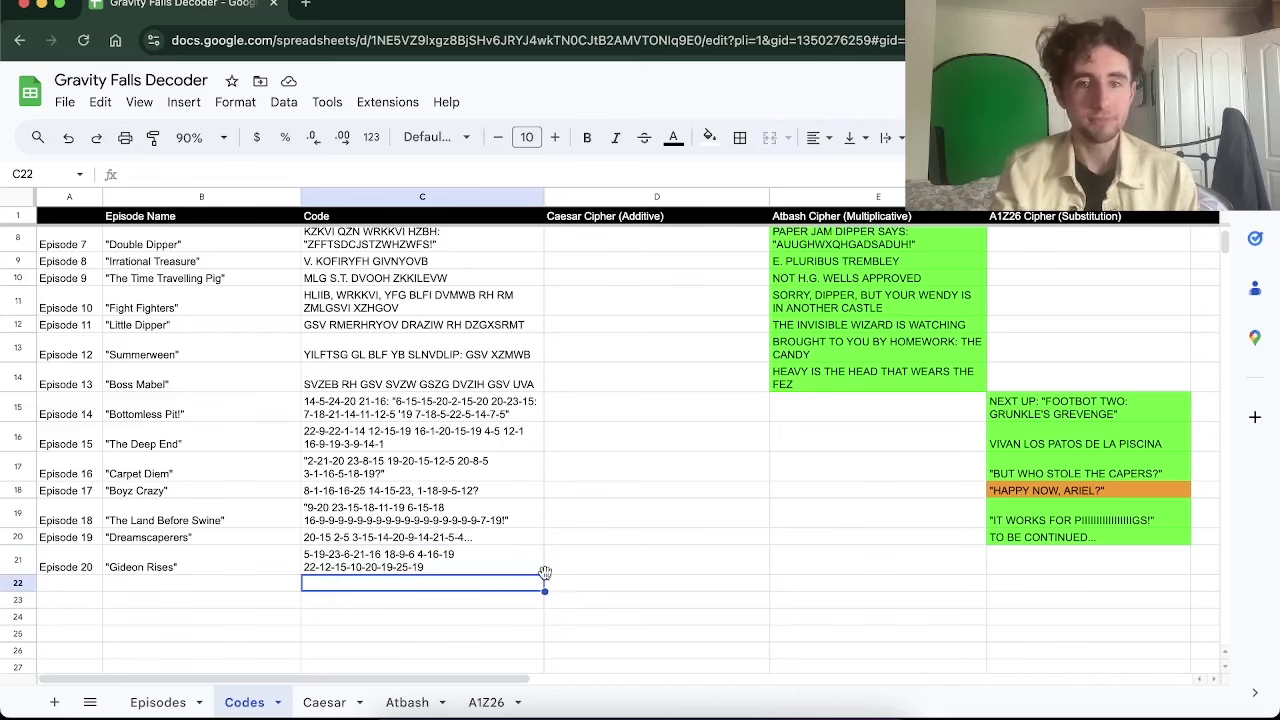
pyautogui.scroll(1, 719, 320)
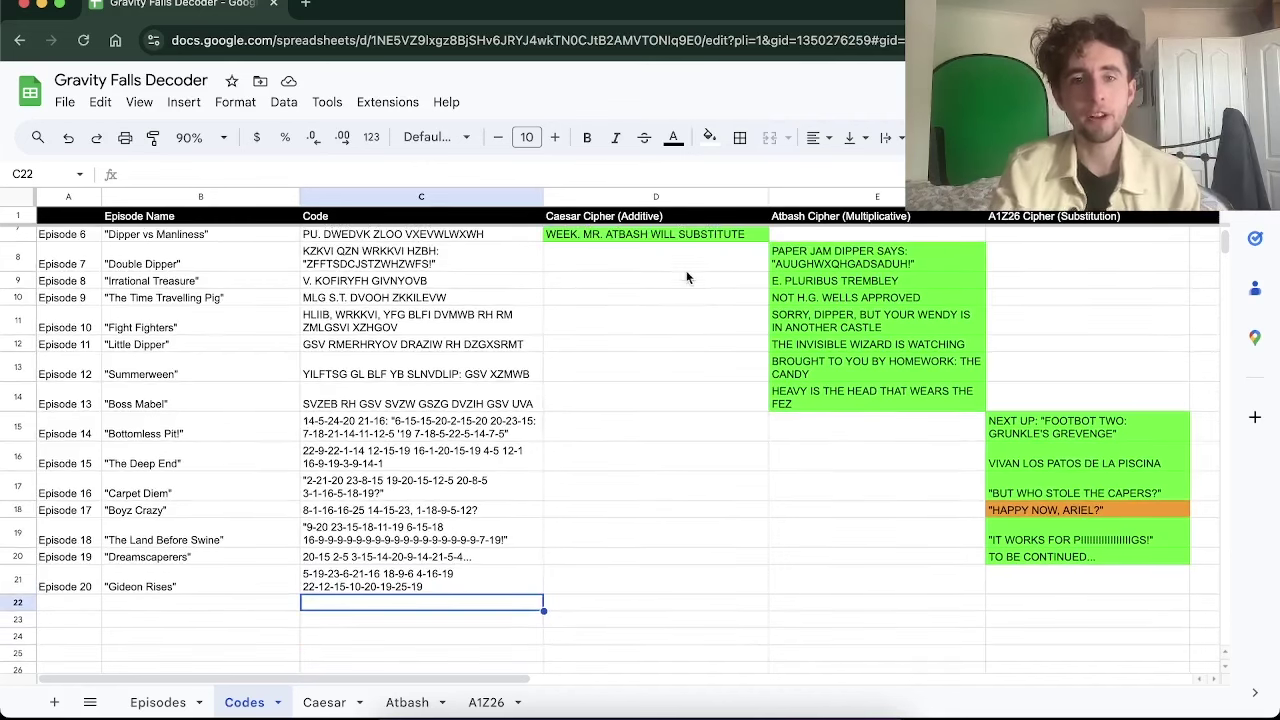
pyautogui.click(617, 219)
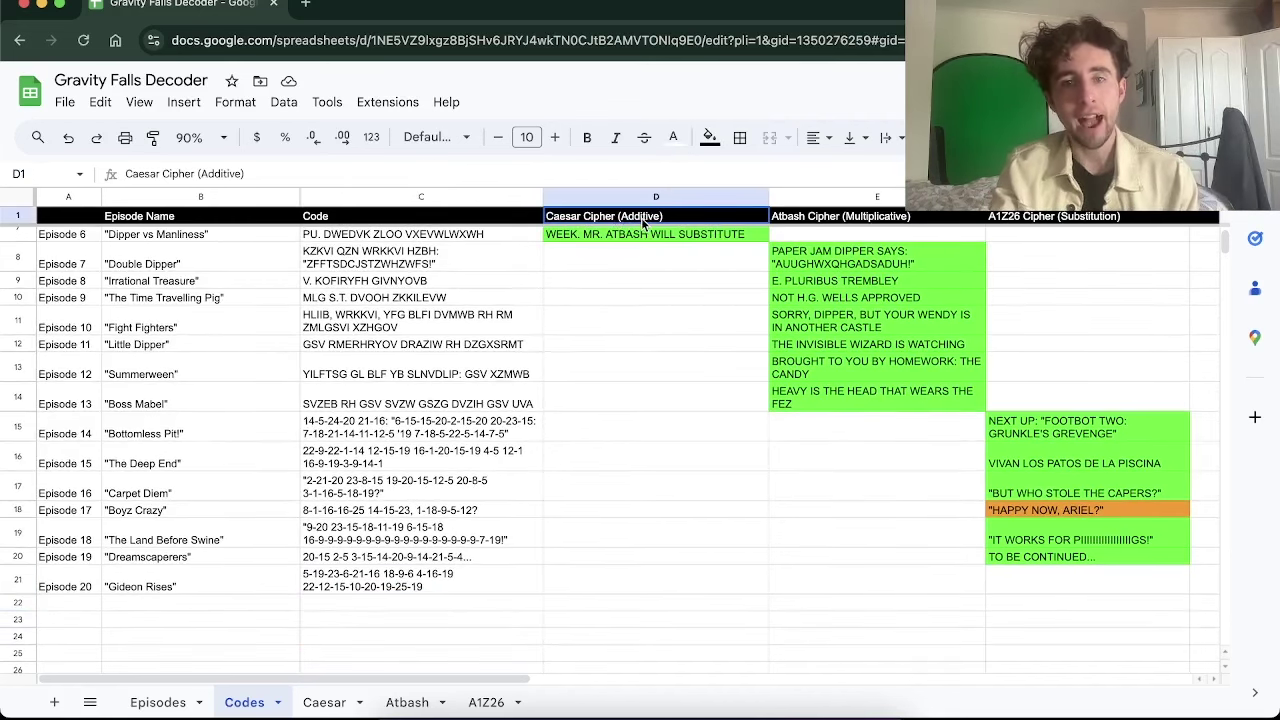
pyautogui.moveTo(705, 218); pyautogui.dragTo(805, 220)
pyautogui.click(880, 219)
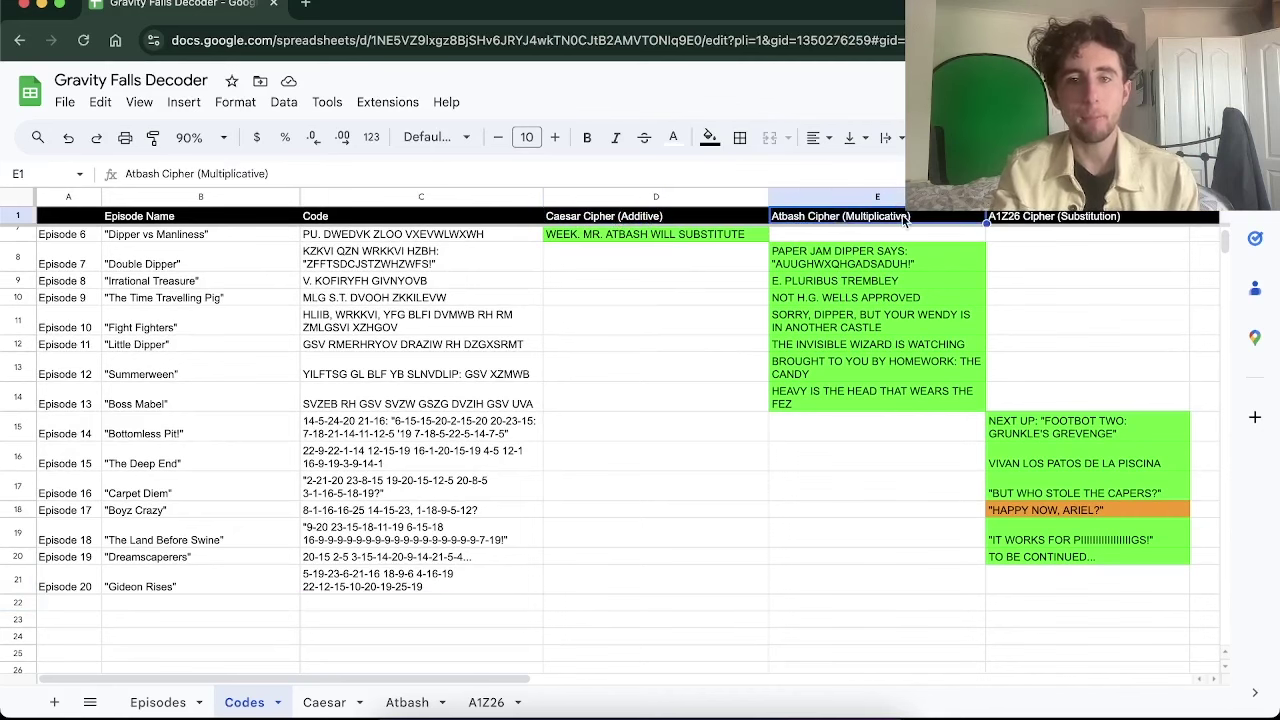
pyautogui.click(1115, 219)
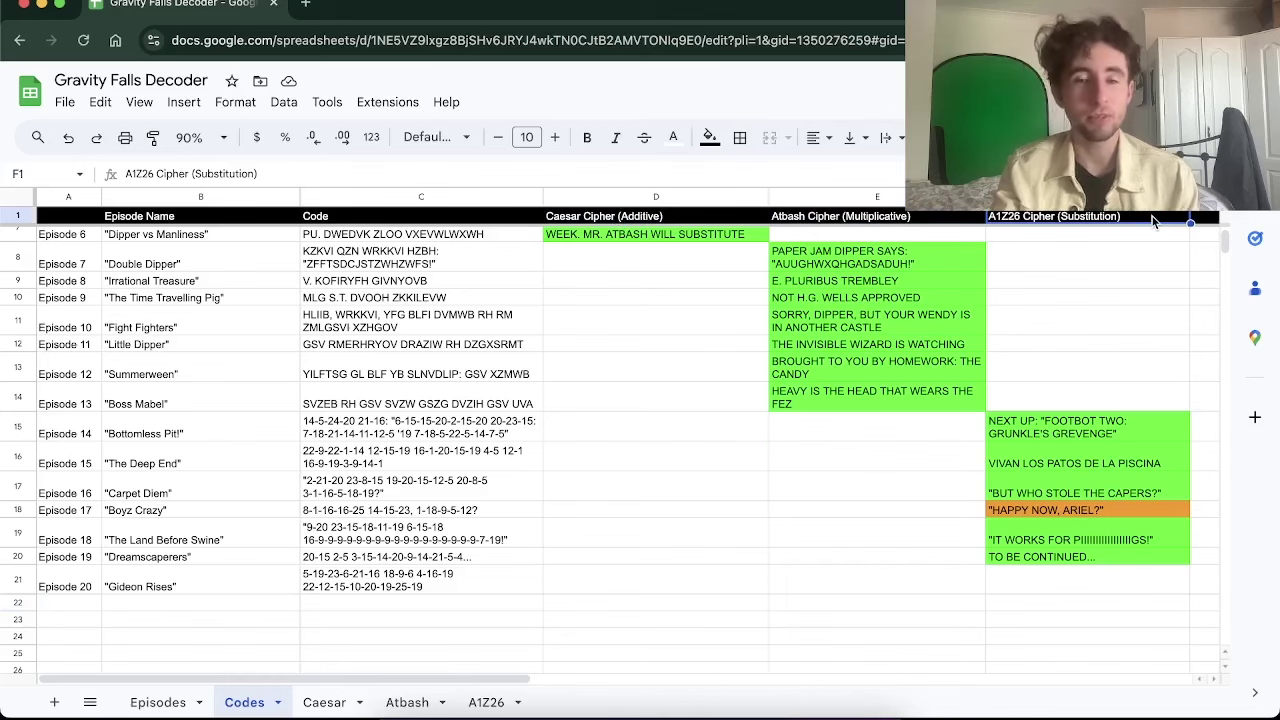
pyautogui.click(968, 295)
pyautogui.click(1008, 368)
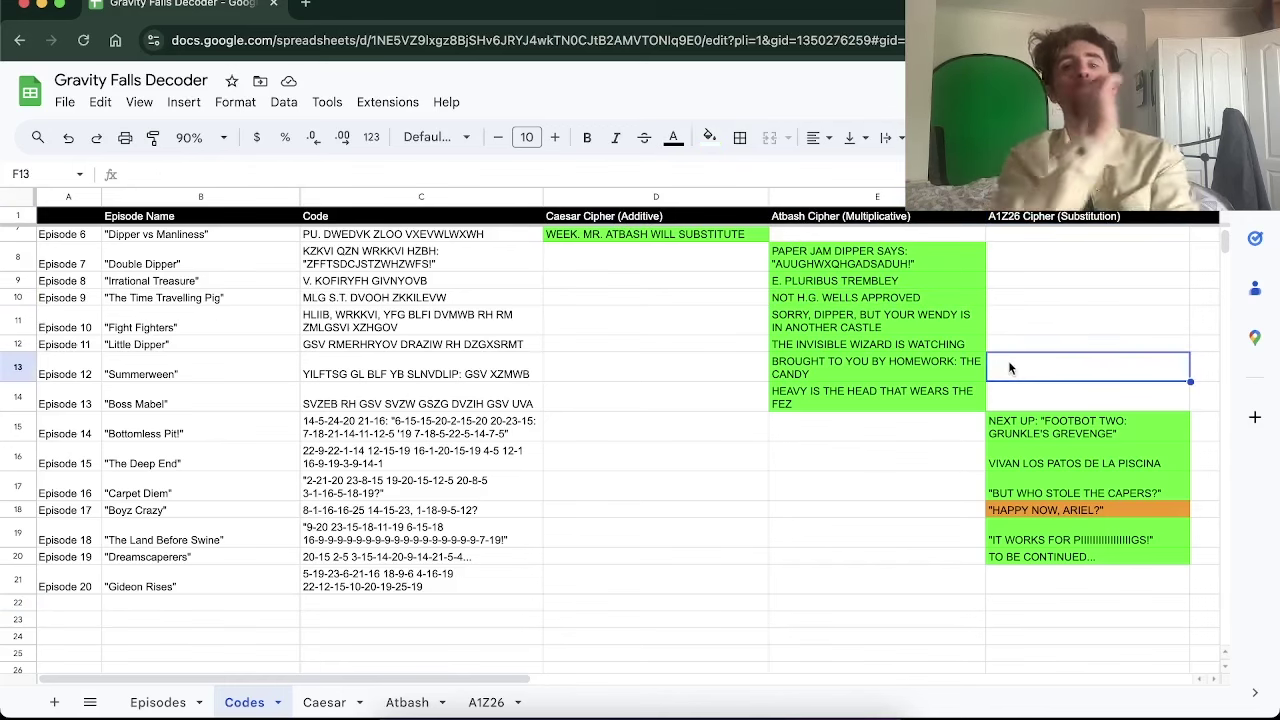
pyautogui.scroll(1, 1008, 368)
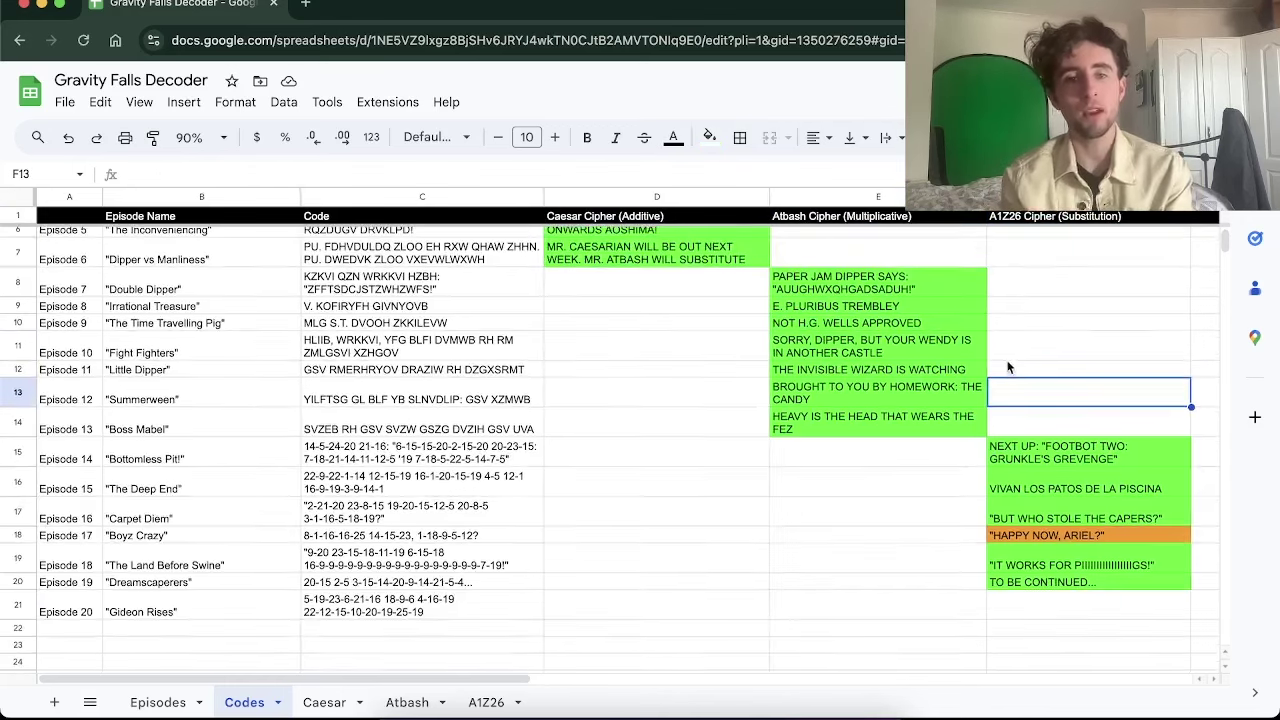
pyautogui.click(706, 220)
pyautogui.click(876, 234)
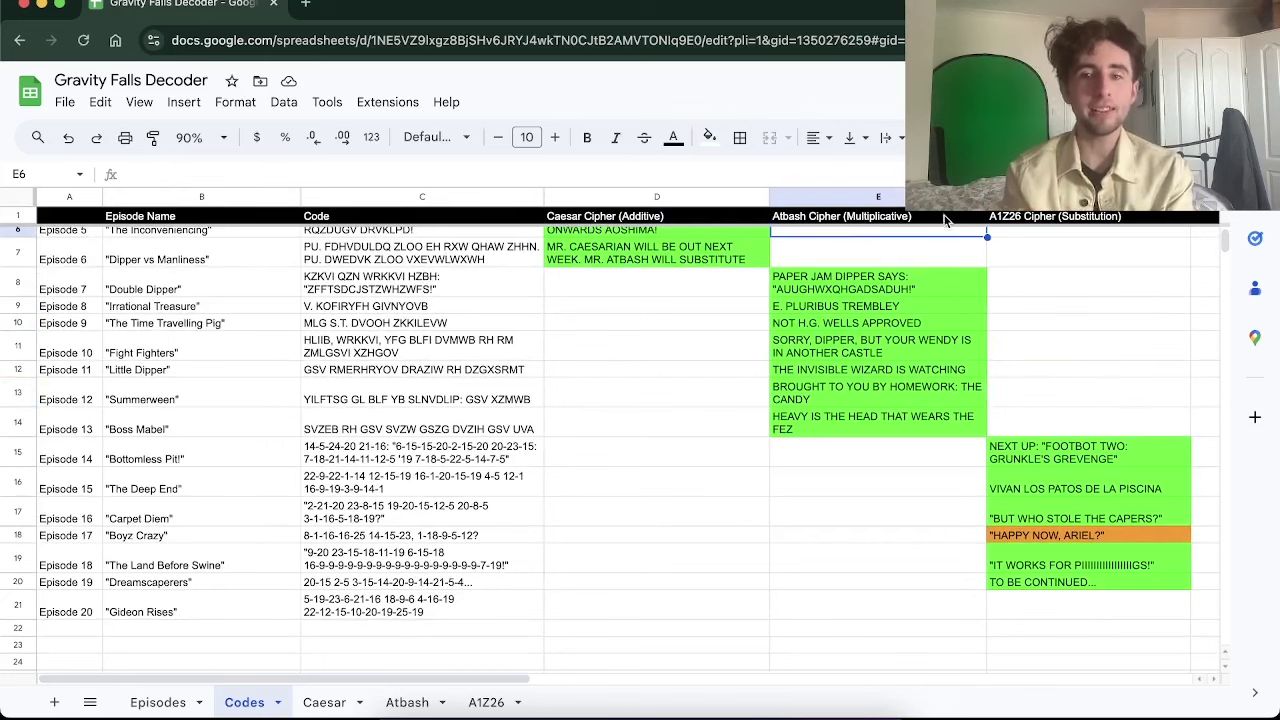
pyautogui.click(1028, 222)
pyautogui.click(930, 222)
pyautogui.click(683, 215)
pyautogui.press('Right')
pyautogui.click(728, 296)
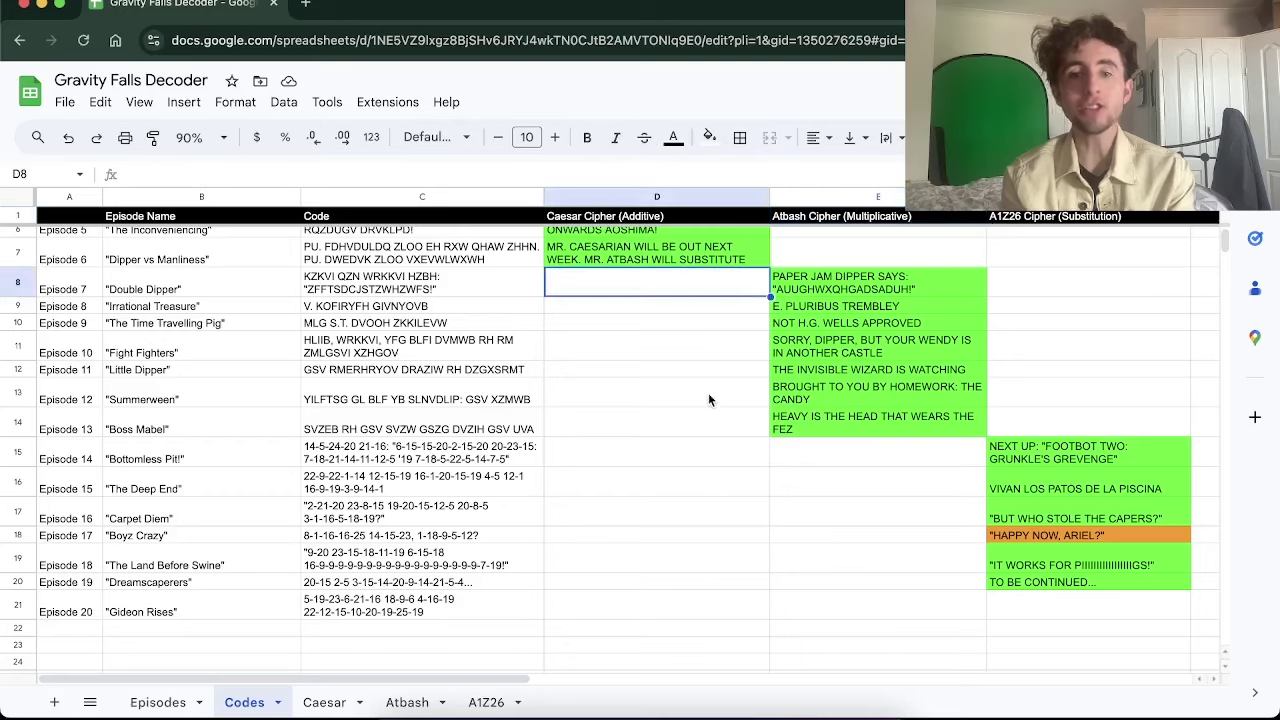
pyautogui.scroll(2, 708, 393)
pyautogui.scroll(-4, 708, 393)
pyautogui.scroll(-2, 708, 463)
pyautogui.scroll(5, 710, 468)
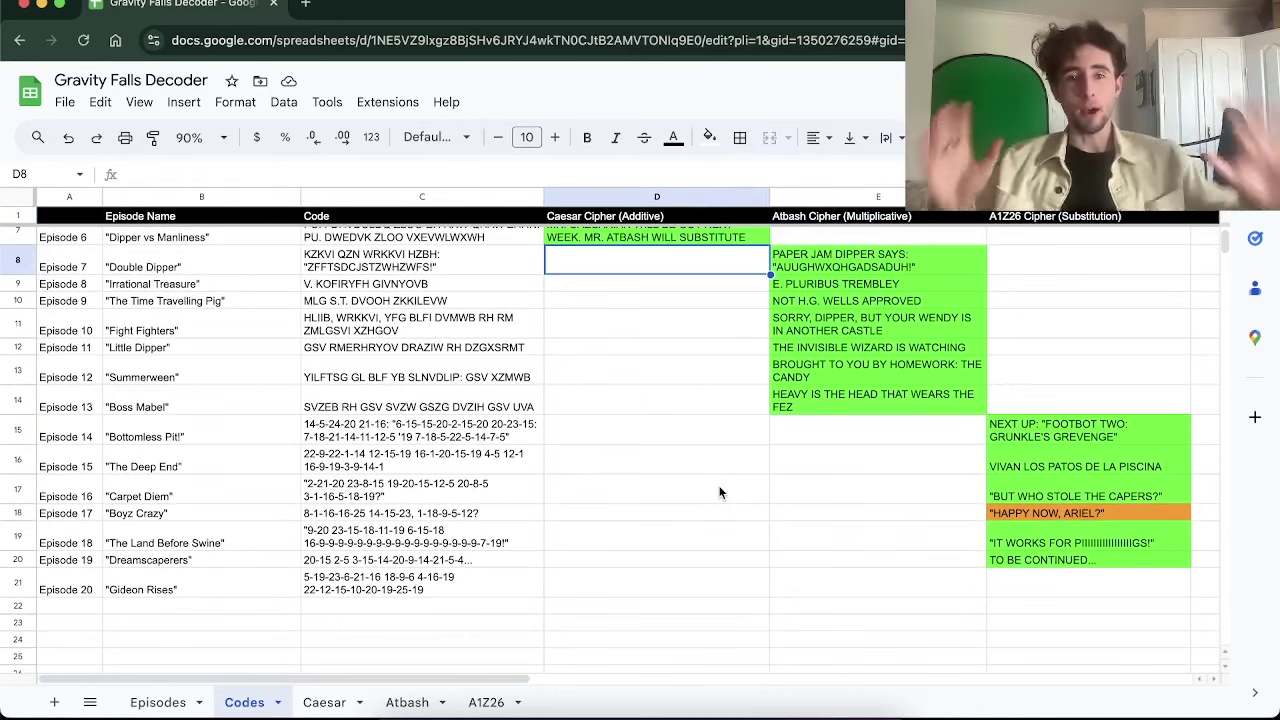
pyautogui.scroll(3, 719, 492)
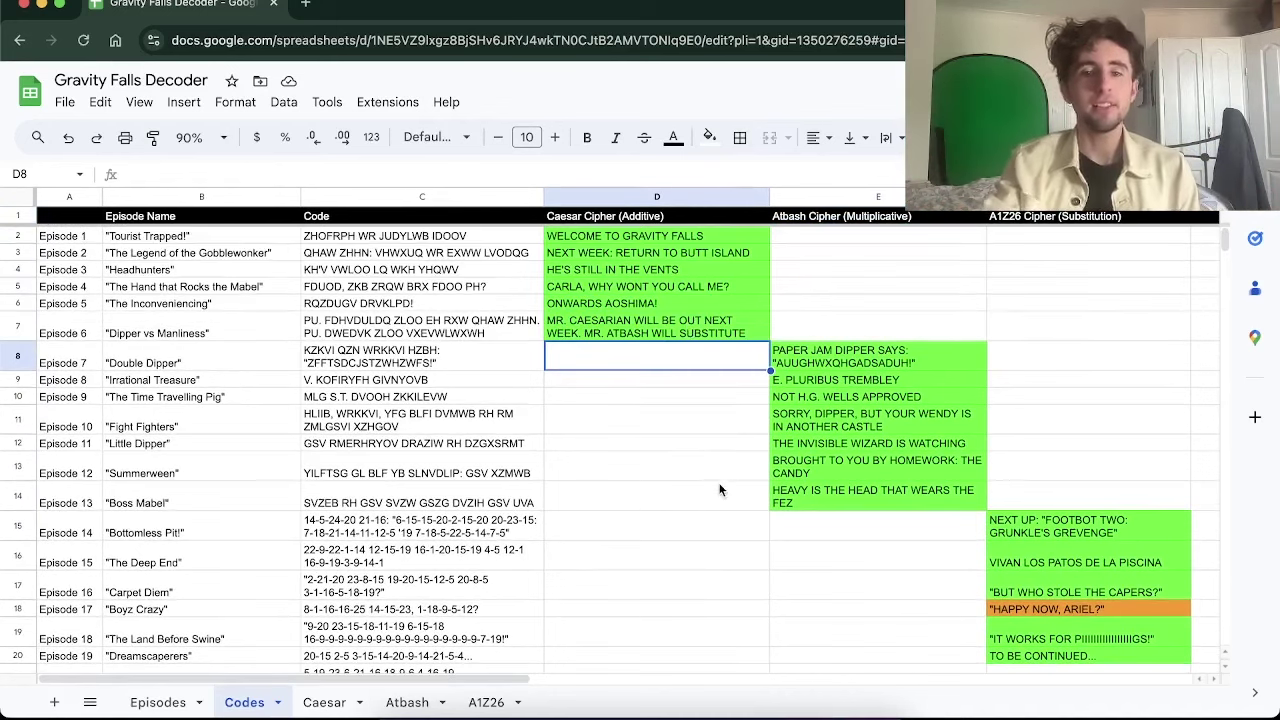
# Step: Select the first episodes' Caesar-encoded codes and Episode 7's Atbash code
pyautogui.click(860, 222)
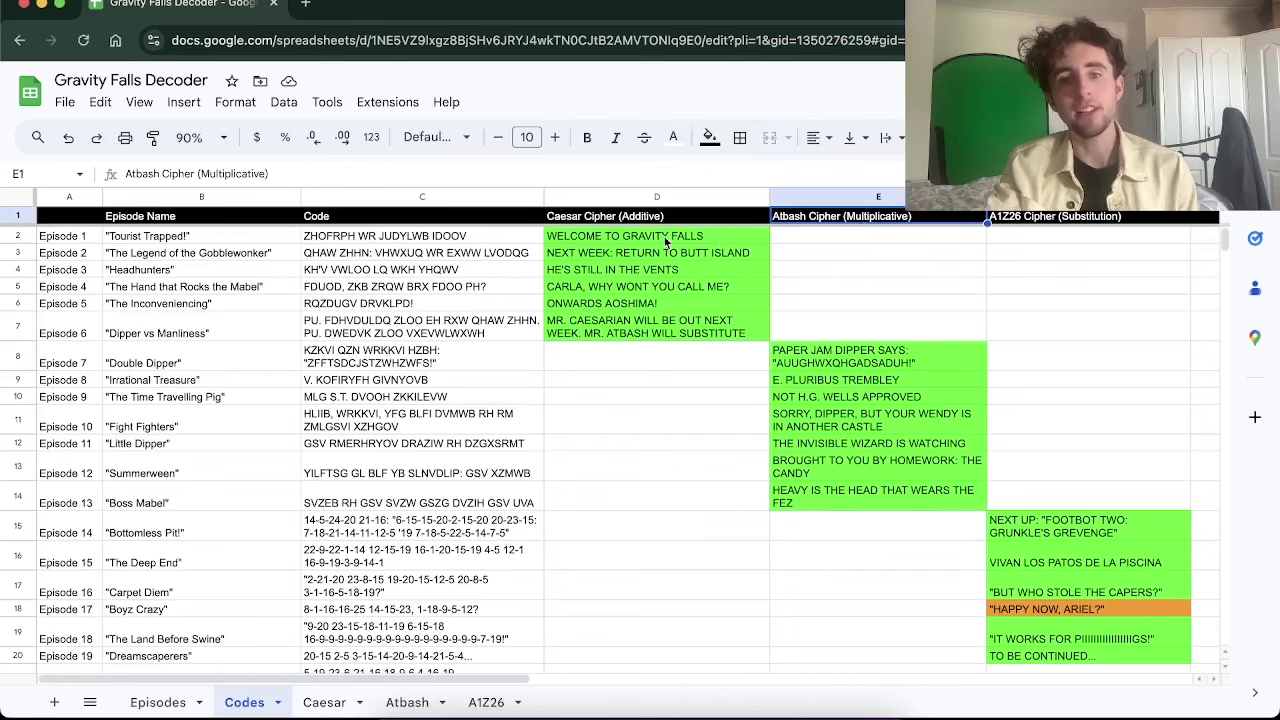
pyautogui.moveTo(428, 240); pyautogui.dragTo(425, 330)
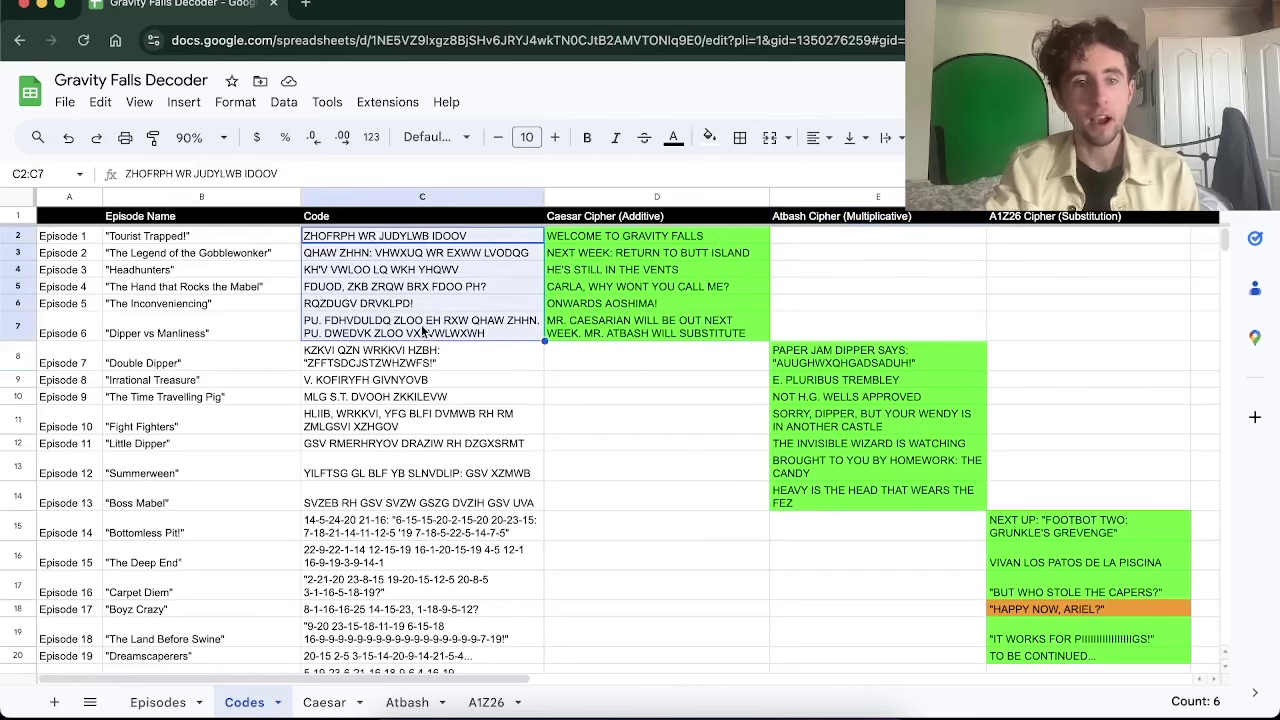
pyautogui.click(424, 355)
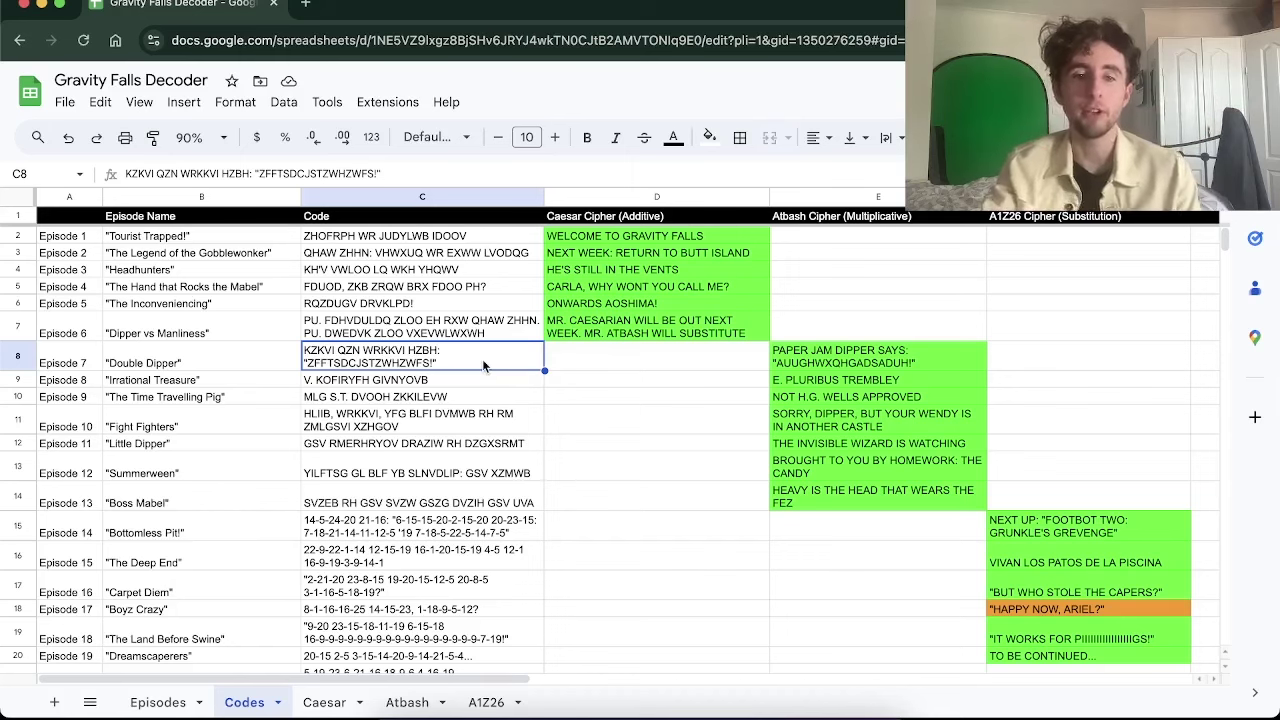
# Step: Compare Episode 6's Caesar code with Episode 7's code, then open the Caesar sheet
pyautogui.click(479, 336)
pyautogui.press('Down')
pyautogui.press('Up')
pyautogui.press('Down')
pyautogui.press('Up')
pyautogui.press('Down')
pyautogui.press('Up')
pyautogui.press('Down')
pyautogui.press('Up')
pyautogui.press('Down')
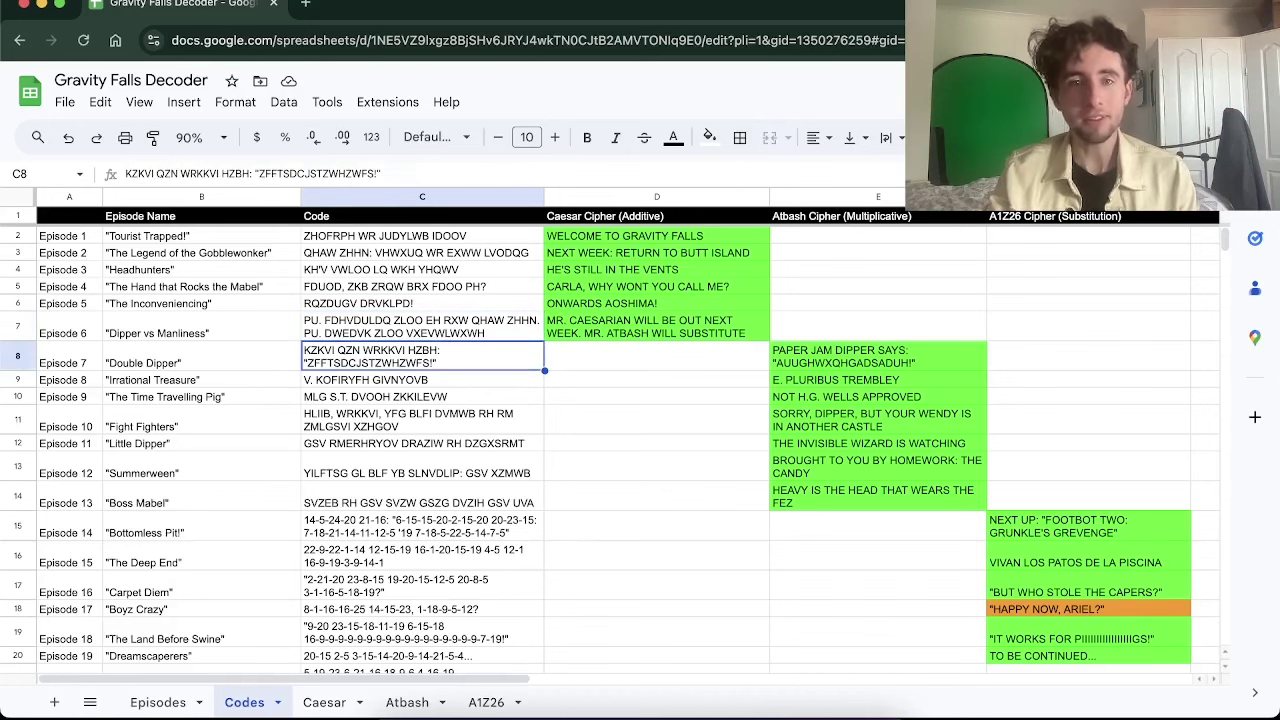
pyautogui.press('Up')
pyautogui.press('Down')
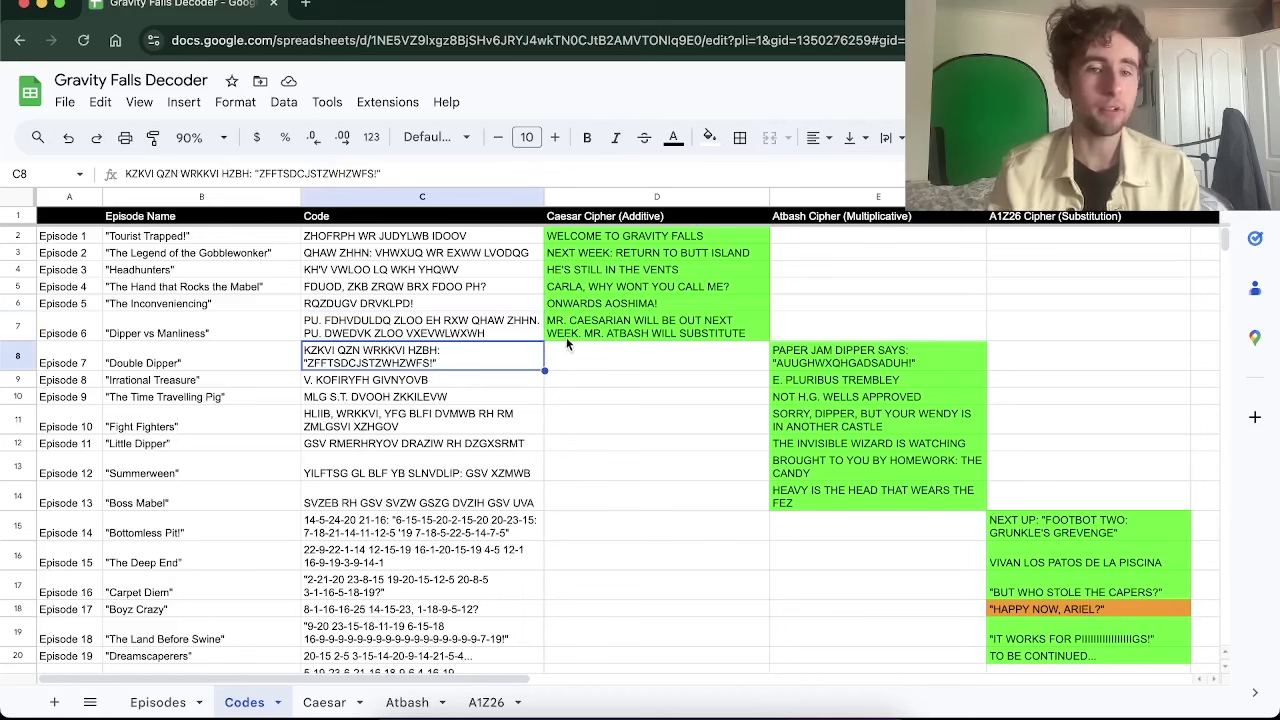
pyautogui.click(506, 322)
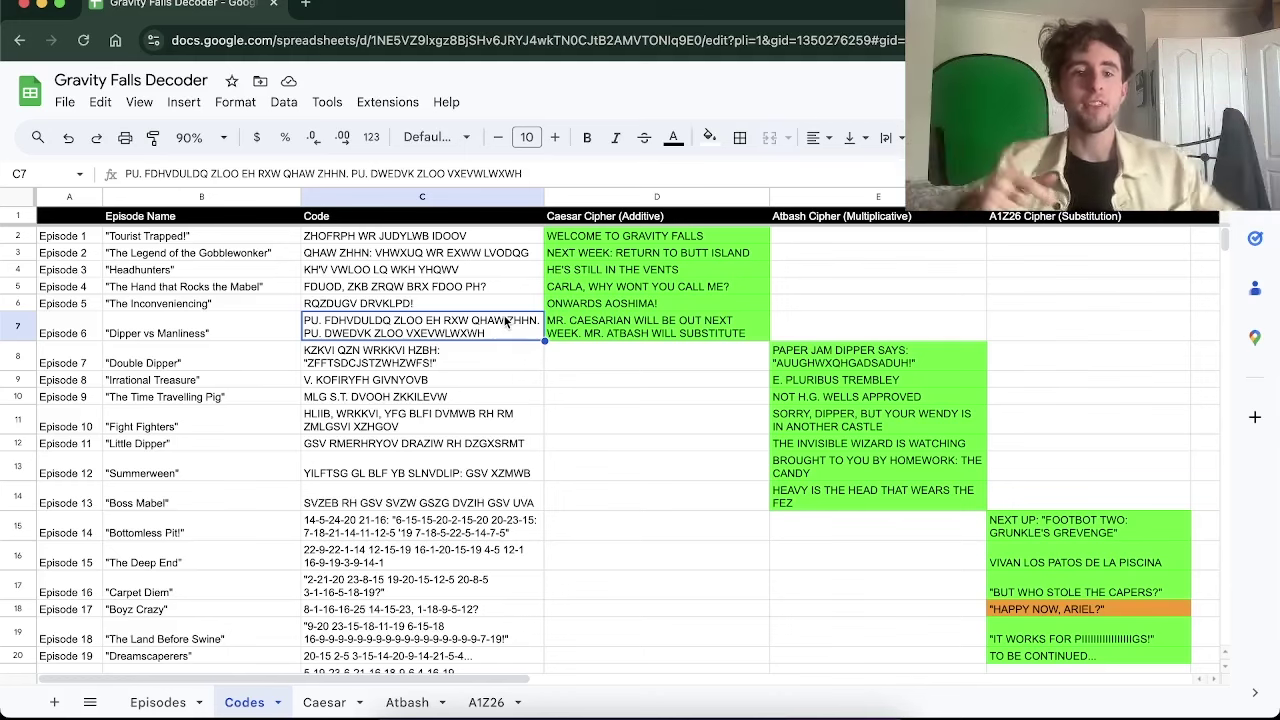
pyautogui.click(324, 702)
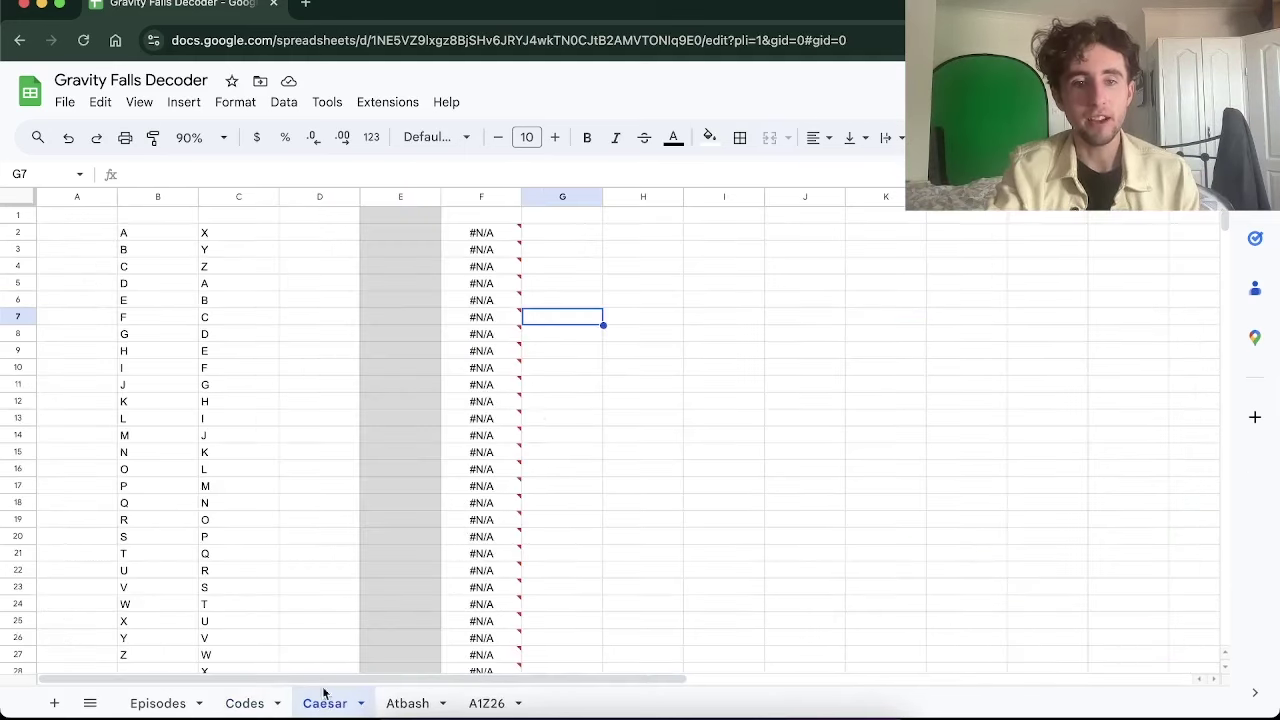
# Step: Enter a test letter 'd' in E2 of the Caesar sheet, then delete it
pyautogui.click(413, 230)
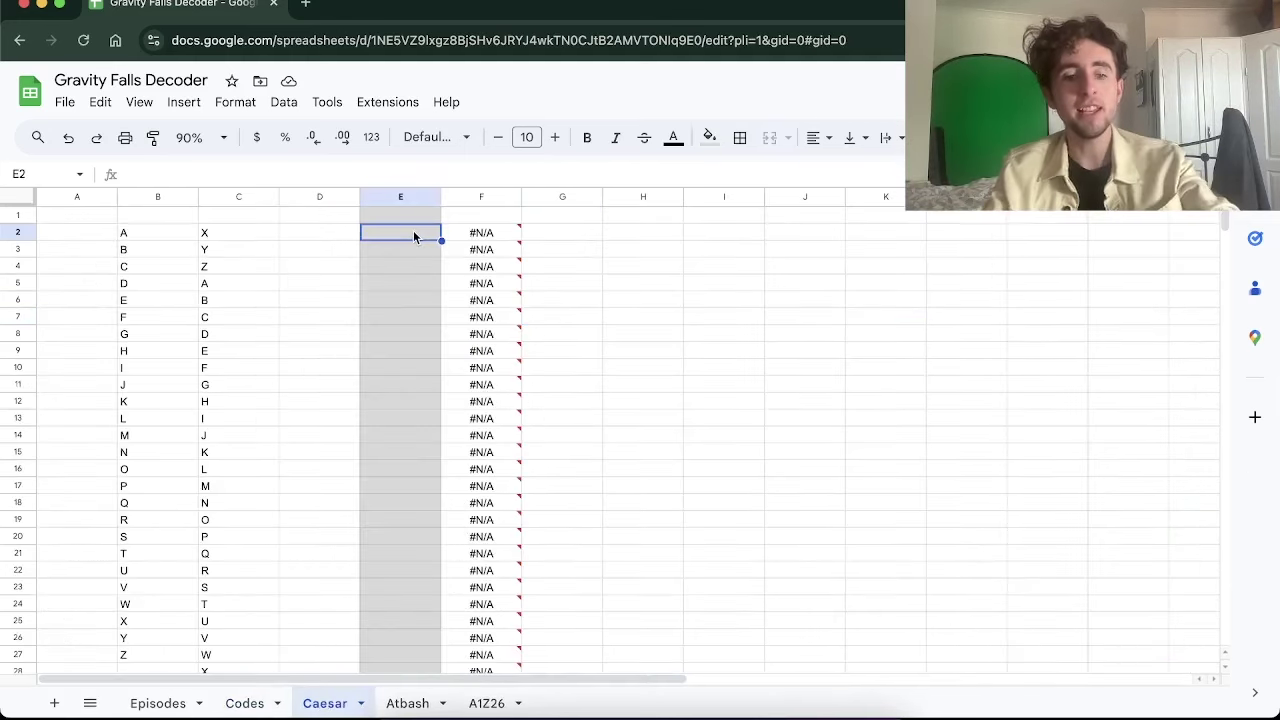
pyautogui.write('d')
pyautogui.press('Tab')
pyautogui.press('Down')
pyautogui.click(400, 232)
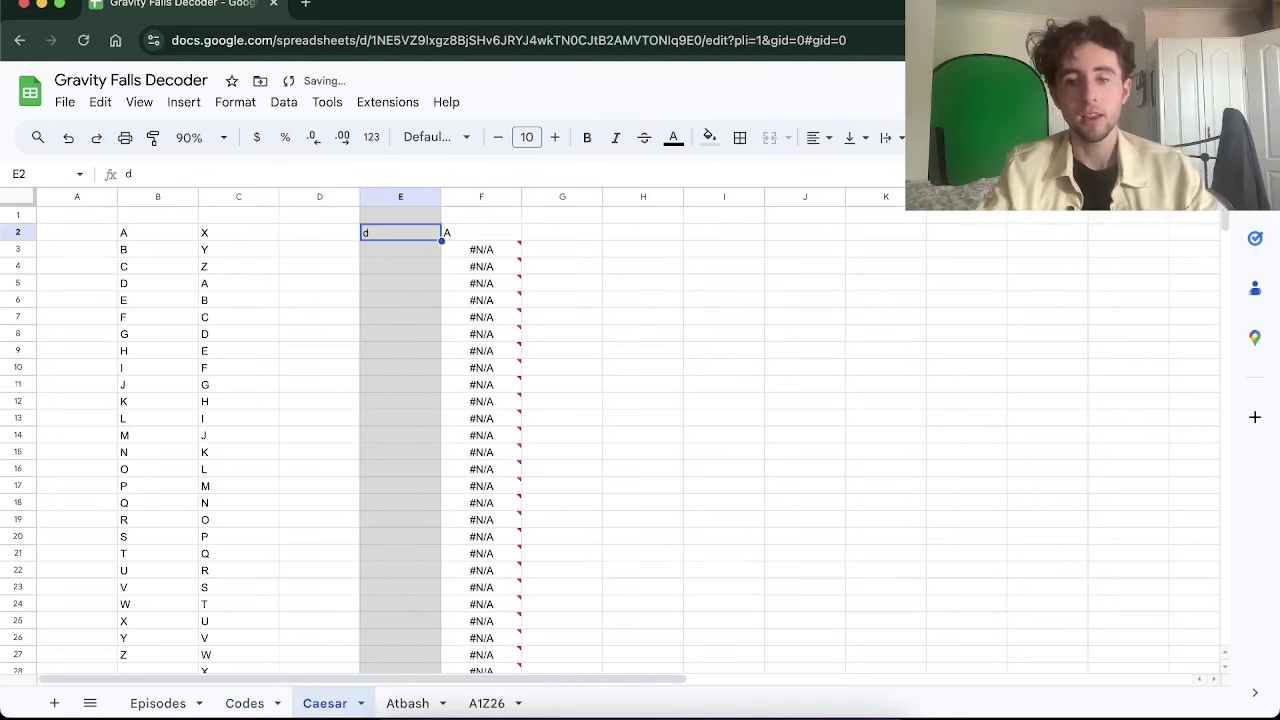
pyautogui.press('Delete')
# Step: Look over the Caesar key's plain alphabet from K down to Z
pyautogui.moveTo(249, 236); pyautogui.dragTo(223, 400)
pyautogui.click(155, 400)
pyautogui.scroll(-3, 152, 402)
pyautogui.scroll(5, 160, 410)
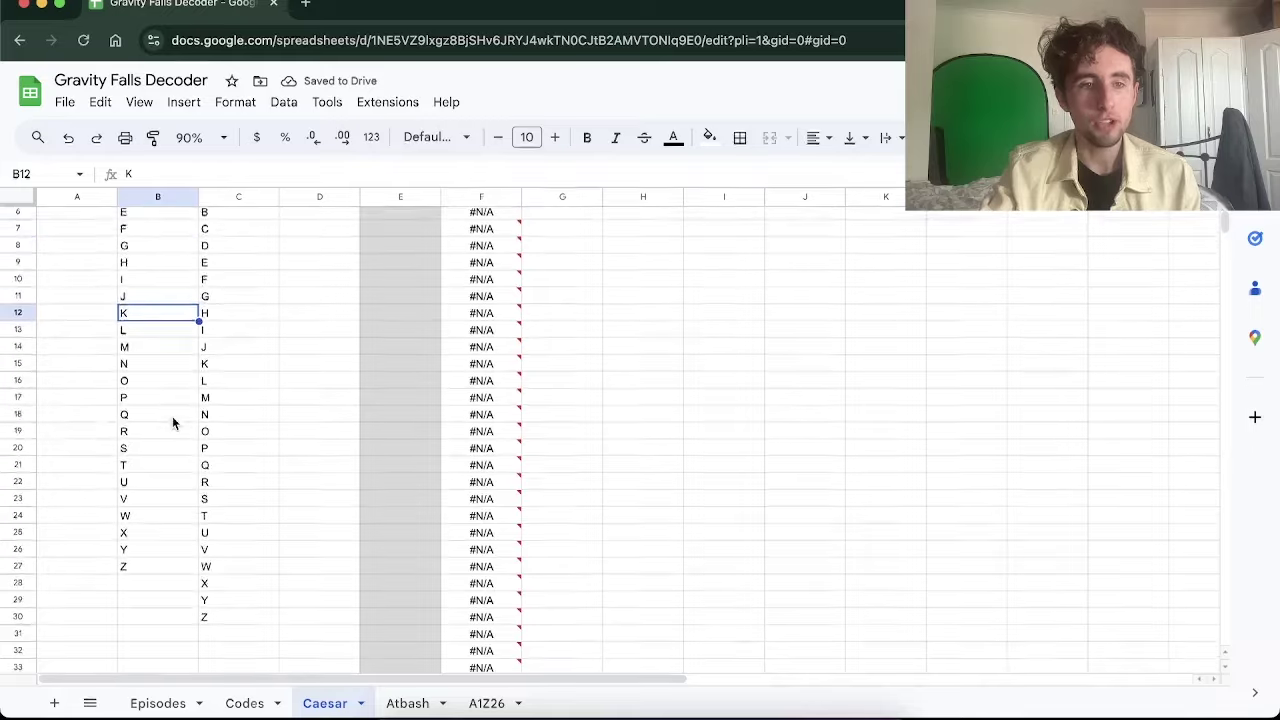
pyautogui.moveTo(218, 291); pyautogui.dragTo(233, 641)
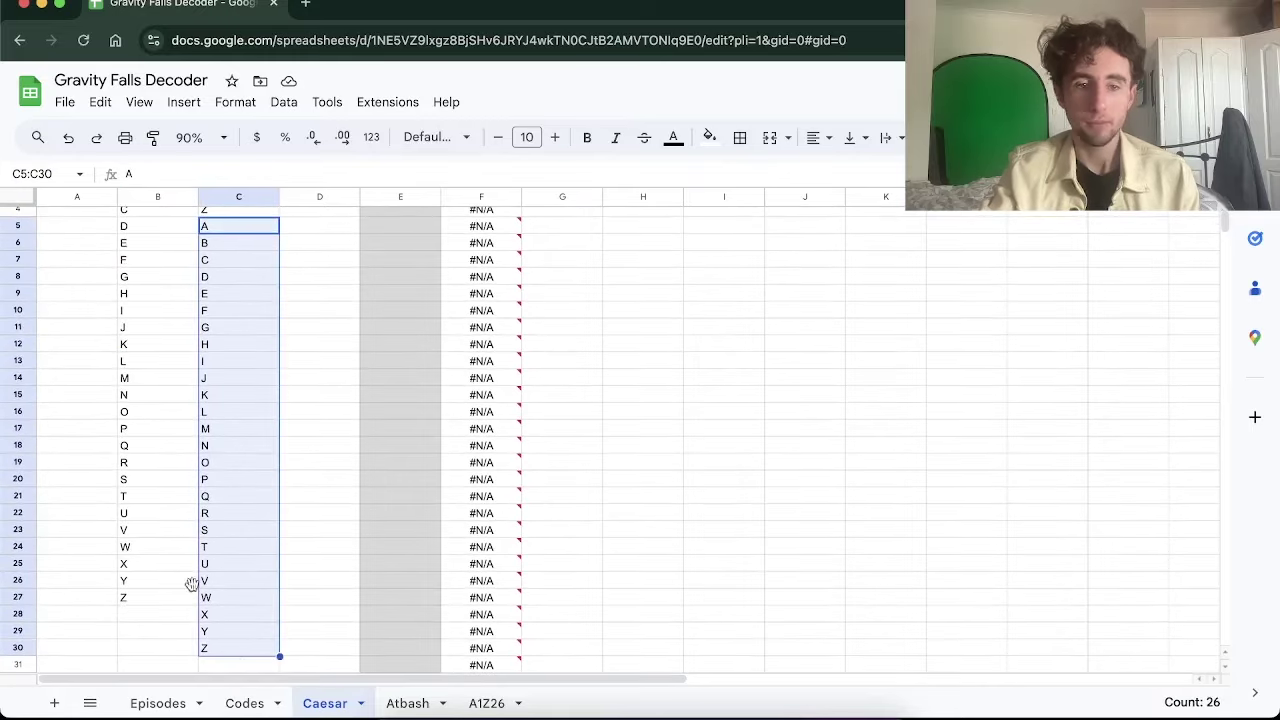
pyautogui.scroll(2, 155, 577)
pyautogui.scroll(-3, 155, 577)
pyautogui.click(152, 524)
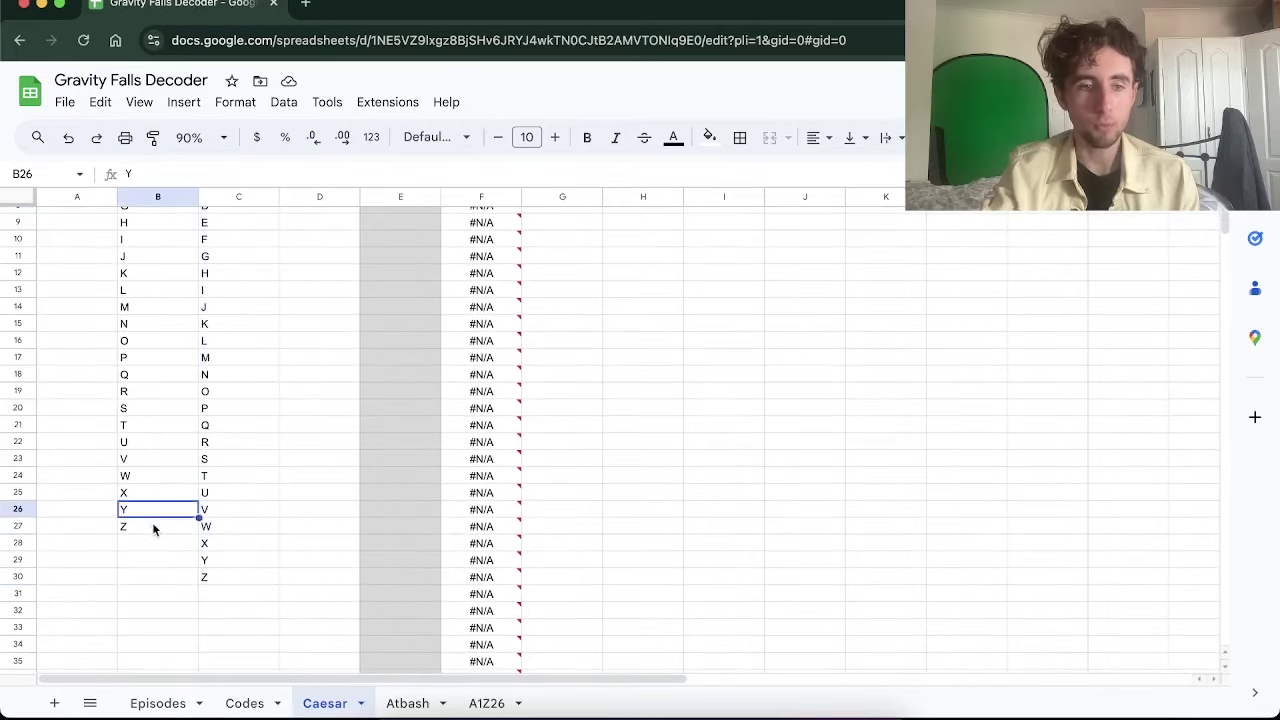
# Step: Compare shifted letters with the plain ones (A→X, C→Z), then go to the Atbash sheet
pyautogui.click(209, 580)
pyautogui.click(206, 526)
pyautogui.scroll(3, 208, 528)
pyautogui.click(153, 236)
pyautogui.click(206, 236)
pyautogui.click(152, 263)
pyautogui.click(210, 267)
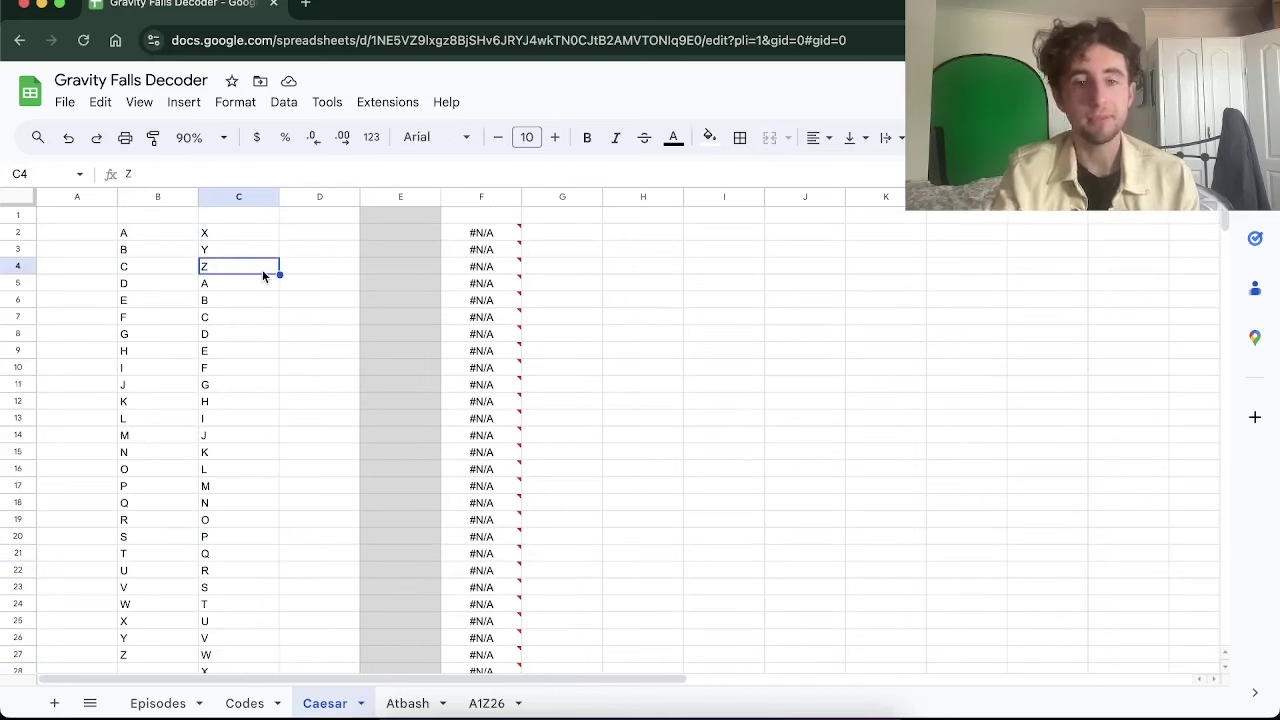
pyautogui.click(386, 338)
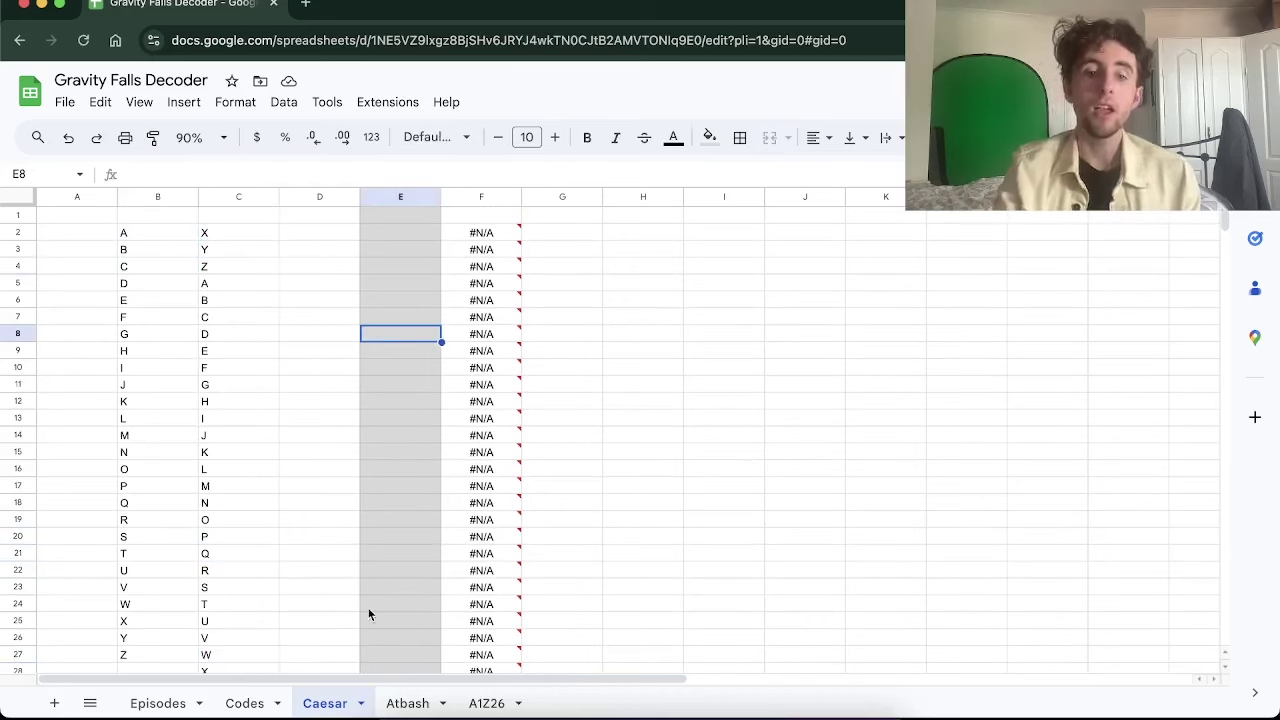
pyautogui.click(393, 704)
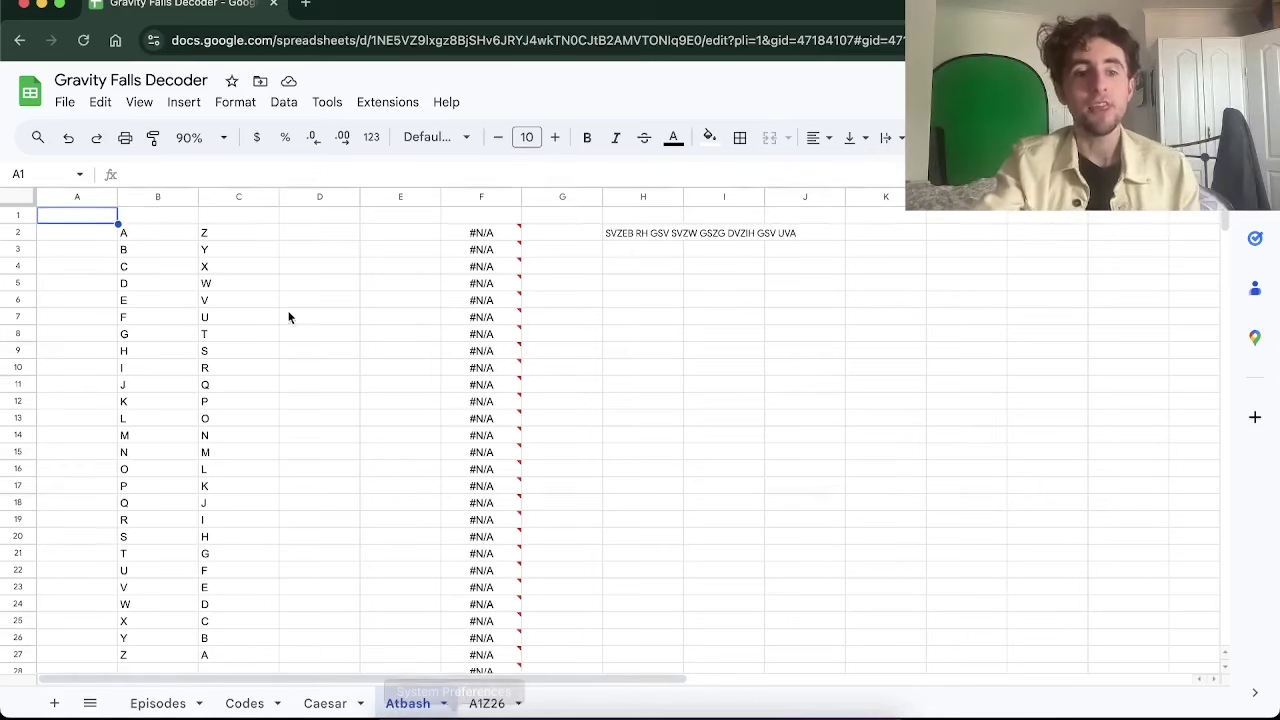
# Step: Check the Atbash reversed-alphabet pairs M↔N and A↔Z in columns B and C
pyautogui.click(168, 436)
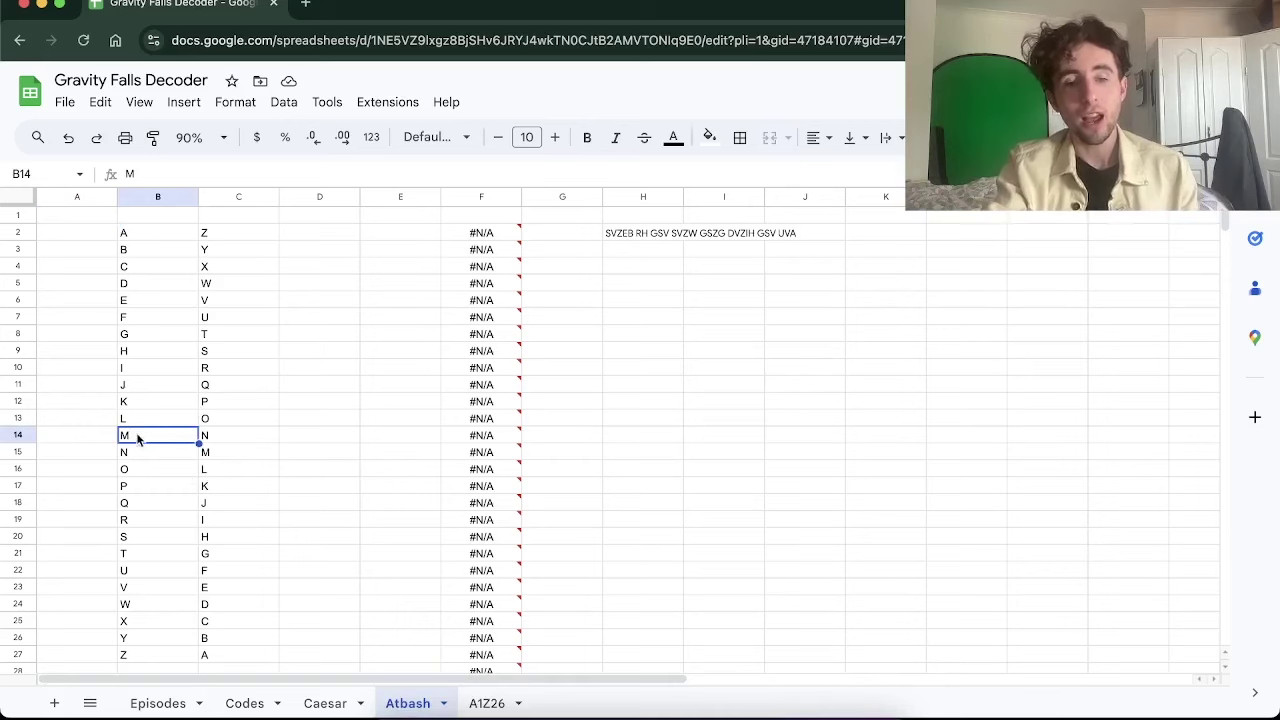
pyautogui.moveTo(152, 236); pyautogui.dragTo(137, 655)
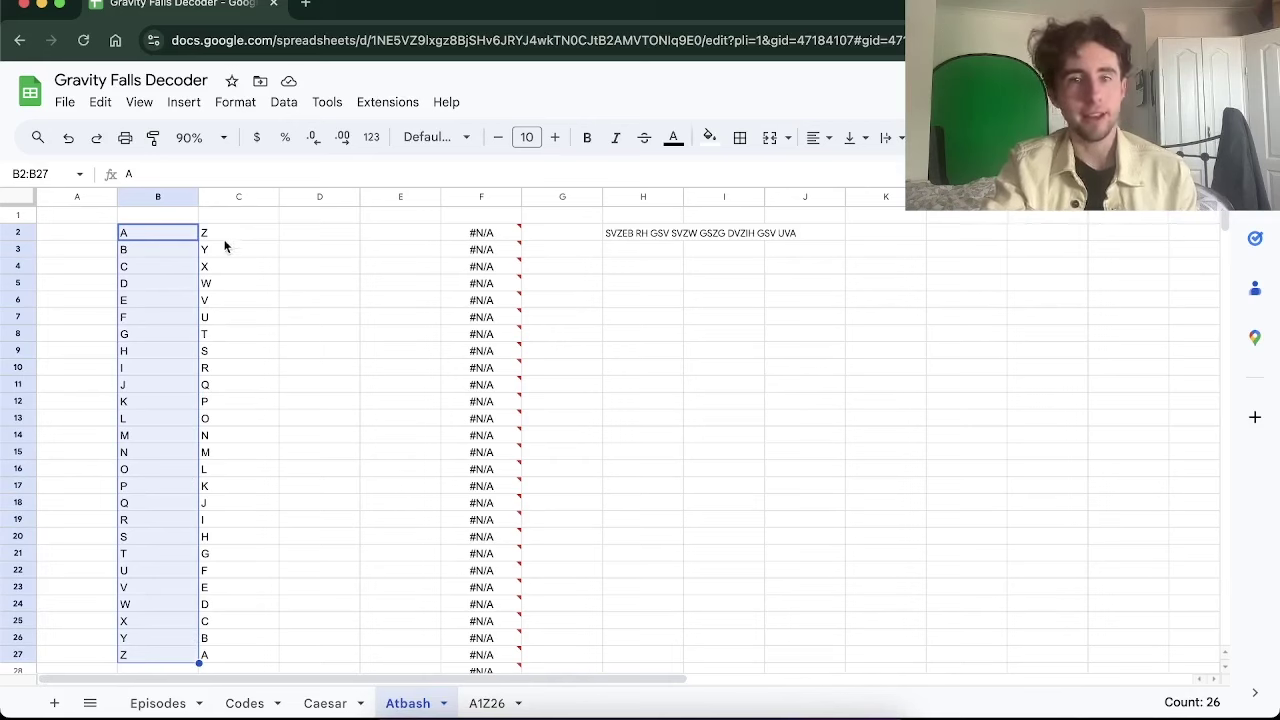
pyautogui.click(175, 436)
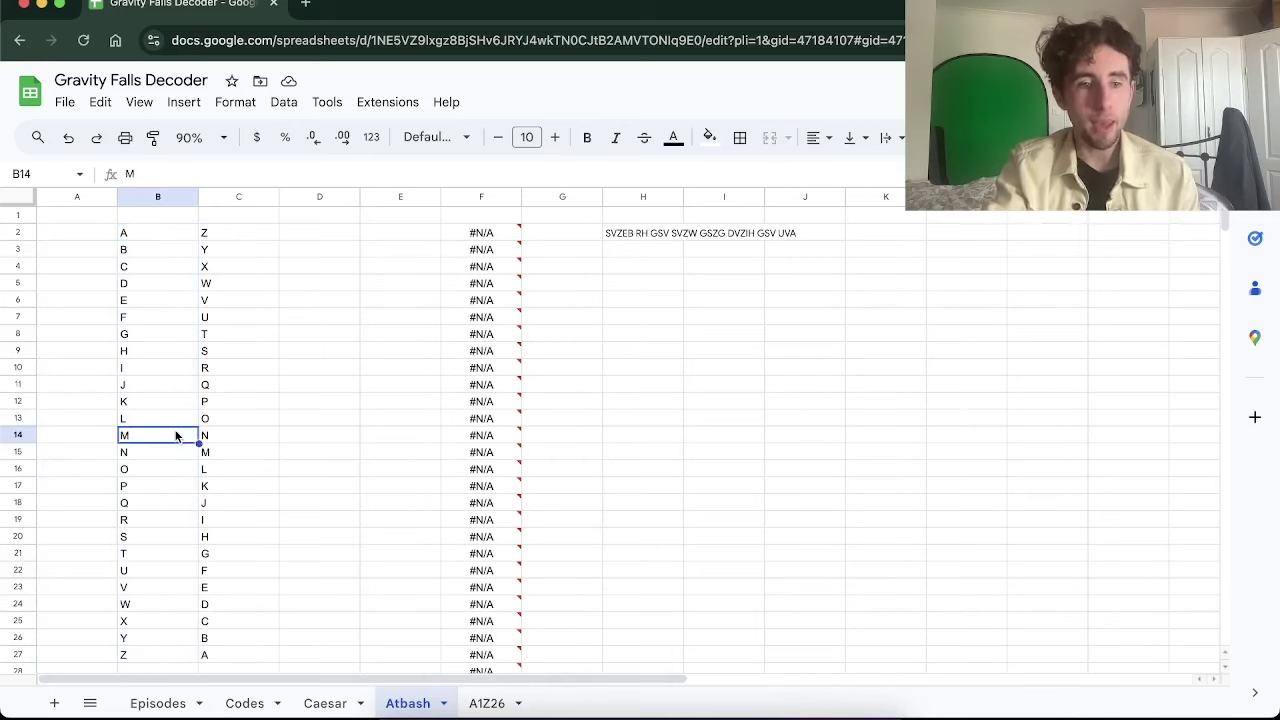
pyautogui.click(246, 450)
pyautogui.click(162, 436)
pyautogui.click(228, 435)
pyautogui.click(162, 450)
pyautogui.click(224, 452)
pyautogui.click(165, 230)
pyautogui.click(248, 219)
pyautogui.click(130, 656)
pyautogui.click(236, 652)
pyautogui.click(371, 527)
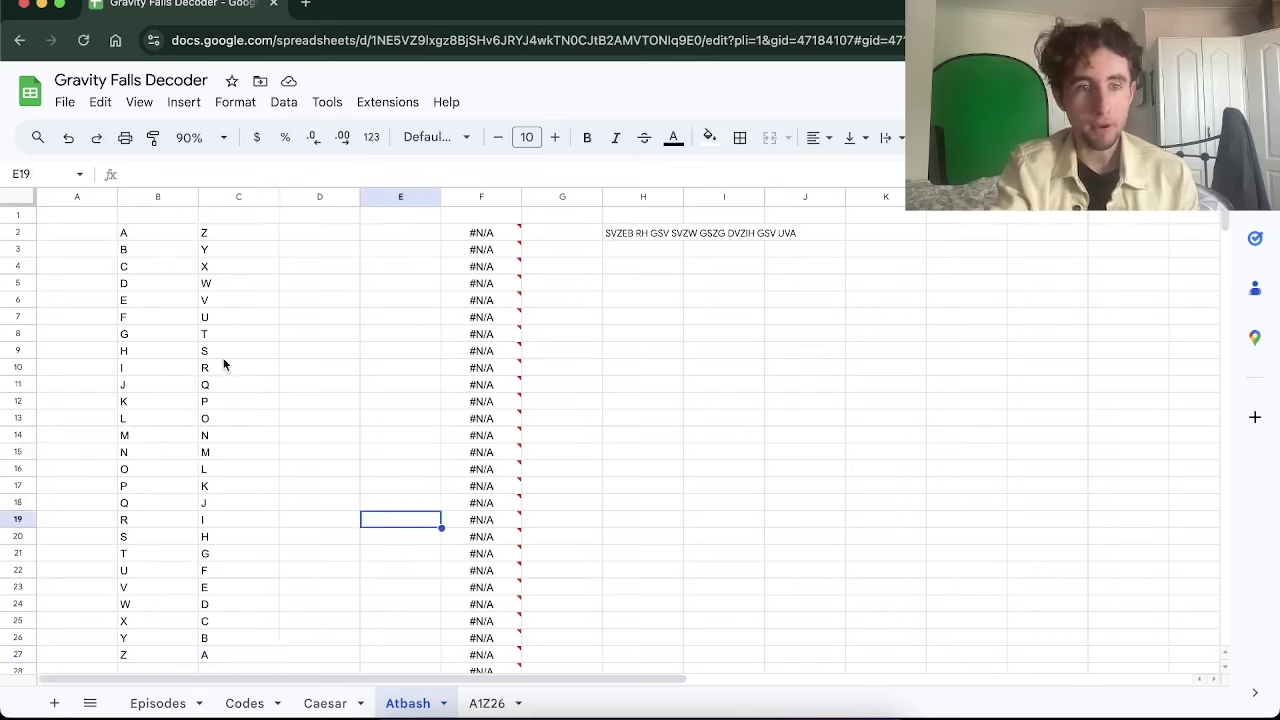
# Step: Step through the Atbash alphabet, check Z→A and P→K, then return to the Caesar sheet
pyautogui.click(160, 433)
pyautogui.press('Up')
pyautogui.press('Up')
pyautogui.press('Up')
pyautogui.press('Up')
pyautogui.press('Up')
pyautogui.press('Up')
pyautogui.press('Up')
pyautogui.press('Up')
pyautogui.press('Up')
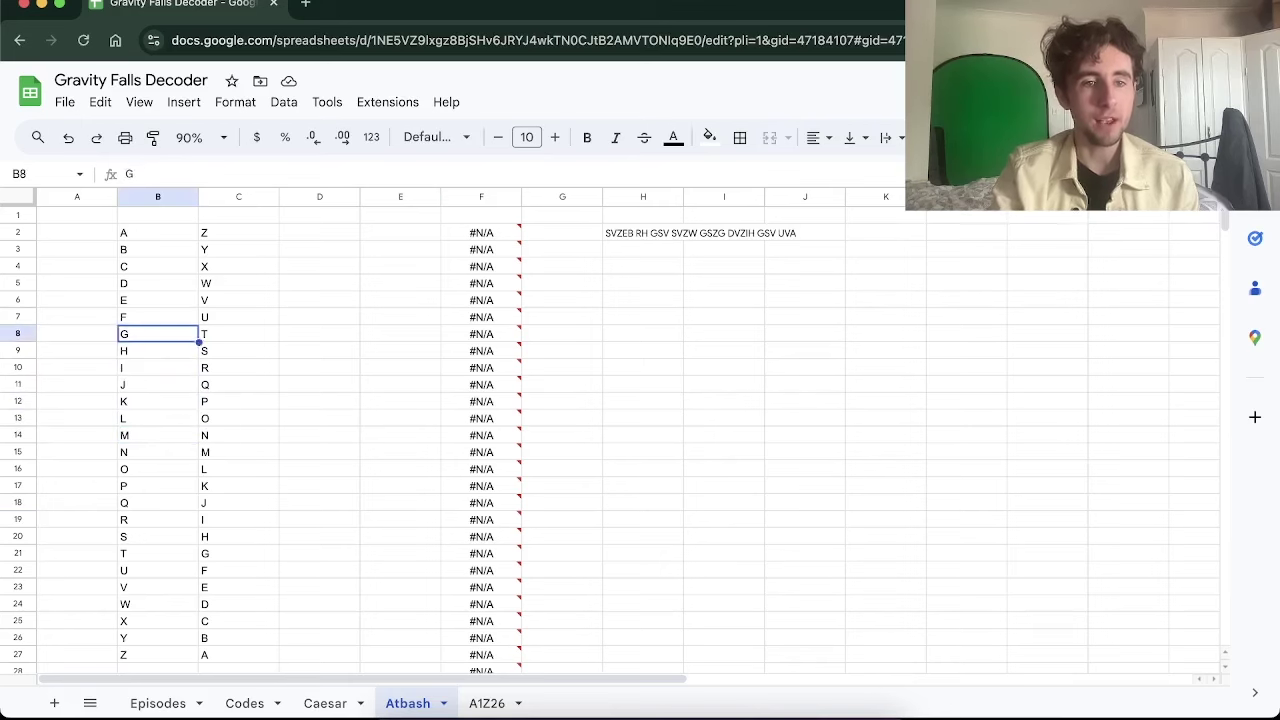
pyautogui.press('Up')
pyautogui.press('Up')
pyautogui.press('Up')
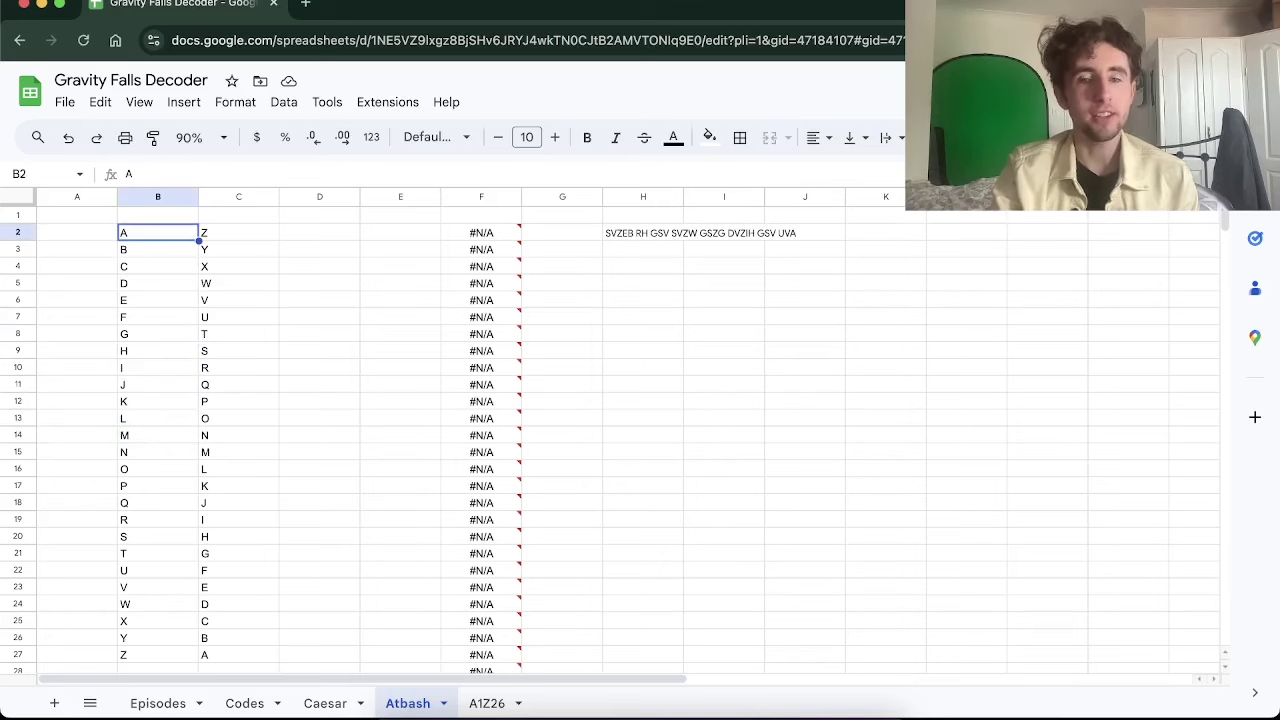
pyautogui.press('Down')
pyautogui.press('Down')
pyautogui.press('Down')
pyautogui.press('Down')
pyautogui.press('Down')
pyautogui.press('Down')
pyautogui.press('Down')
pyautogui.press('Down')
pyautogui.press('Down')
pyautogui.press('Down')
pyautogui.press('Down')
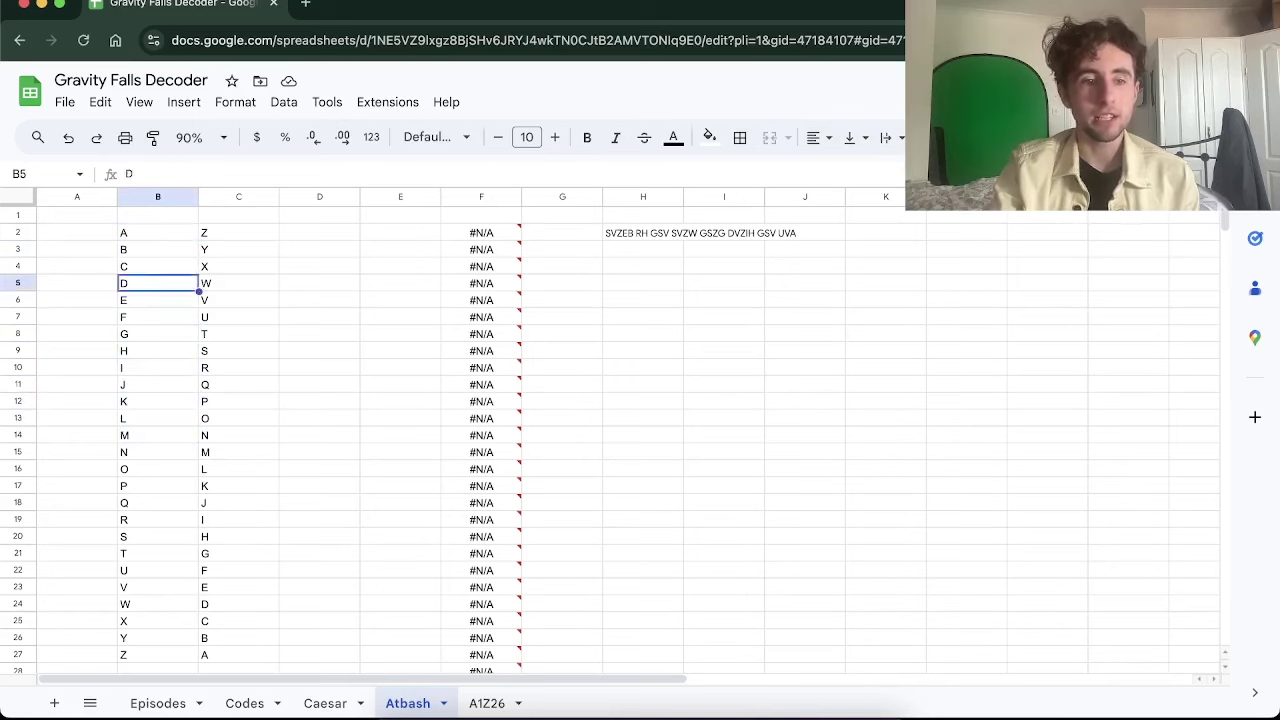
pyautogui.press('Down')
pyautogui.press('Down')
pyautogui.press('Down')
pyautogui.press('Down')
pyautogui.press('Down')
pyautogui.press('Down')
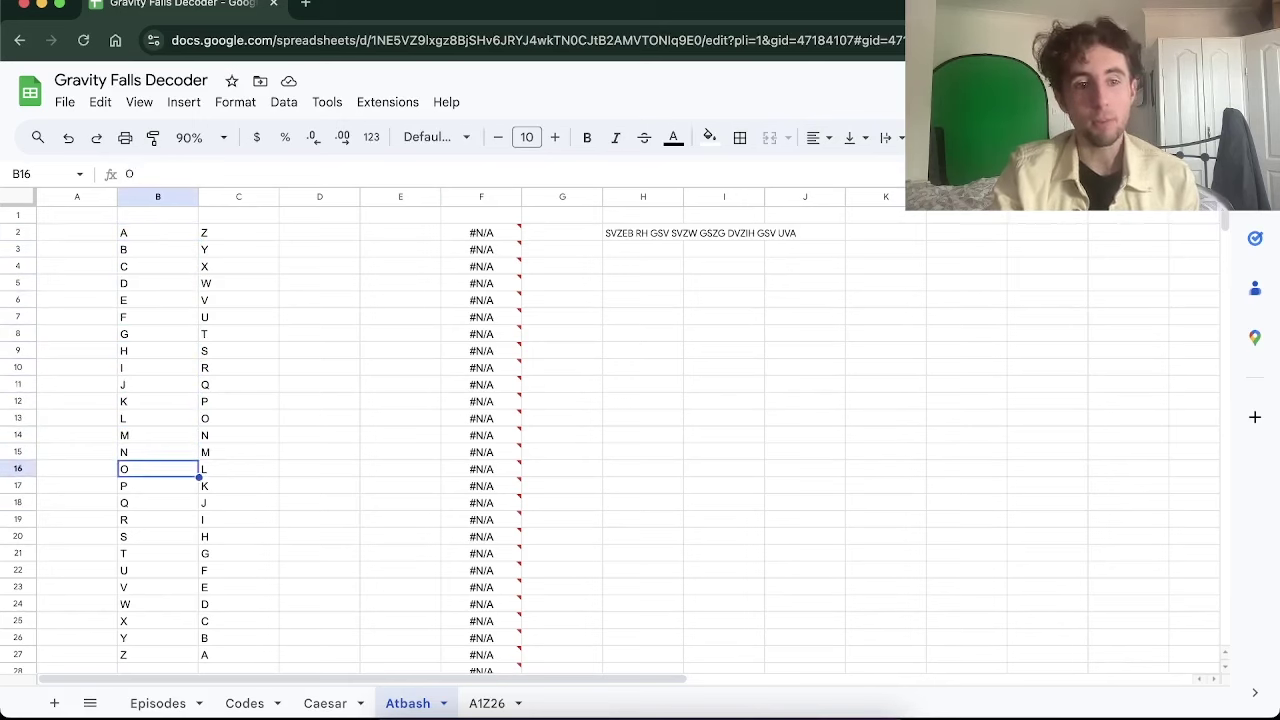
pyautogui.press('Down')
pyautogui.press('Down')
pyautogui.press('Down')
pyautogui.press('Down')
pyautogui.press('Down')
pyautogui.press('Down')
pyautogui.press('Down')
pyautogui.press('Down')
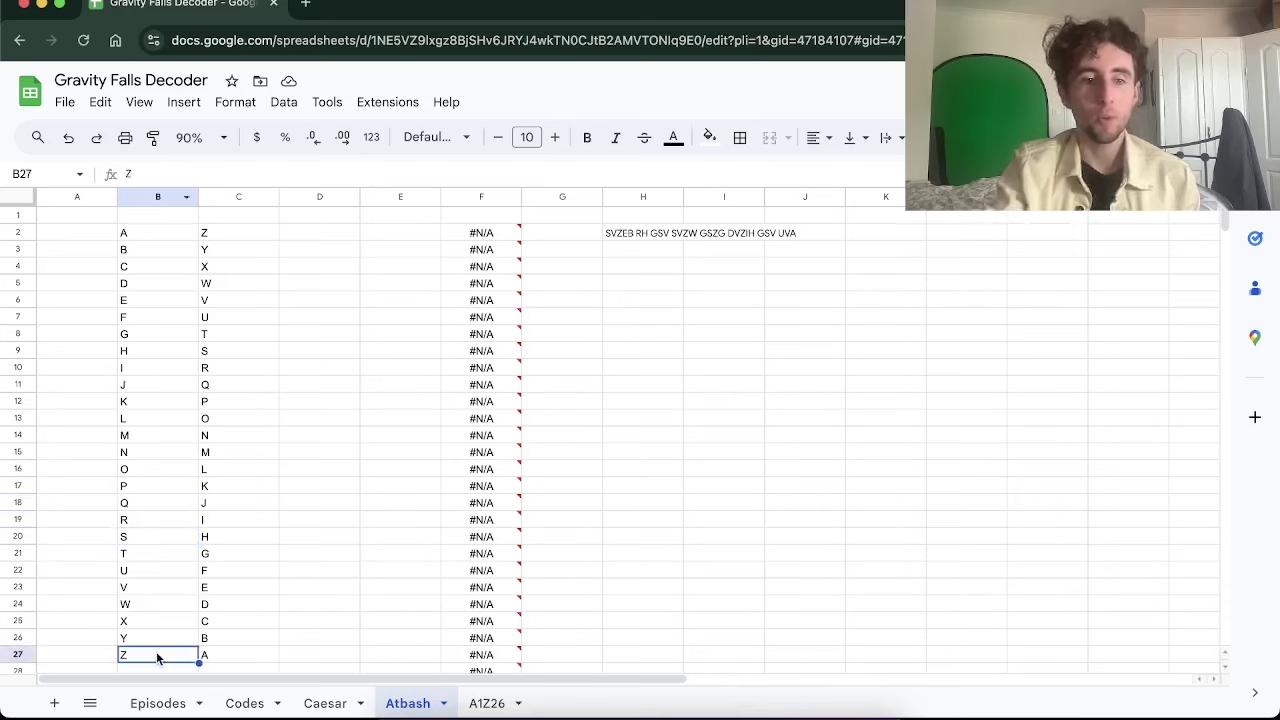
pyautogui.click(222, 654)
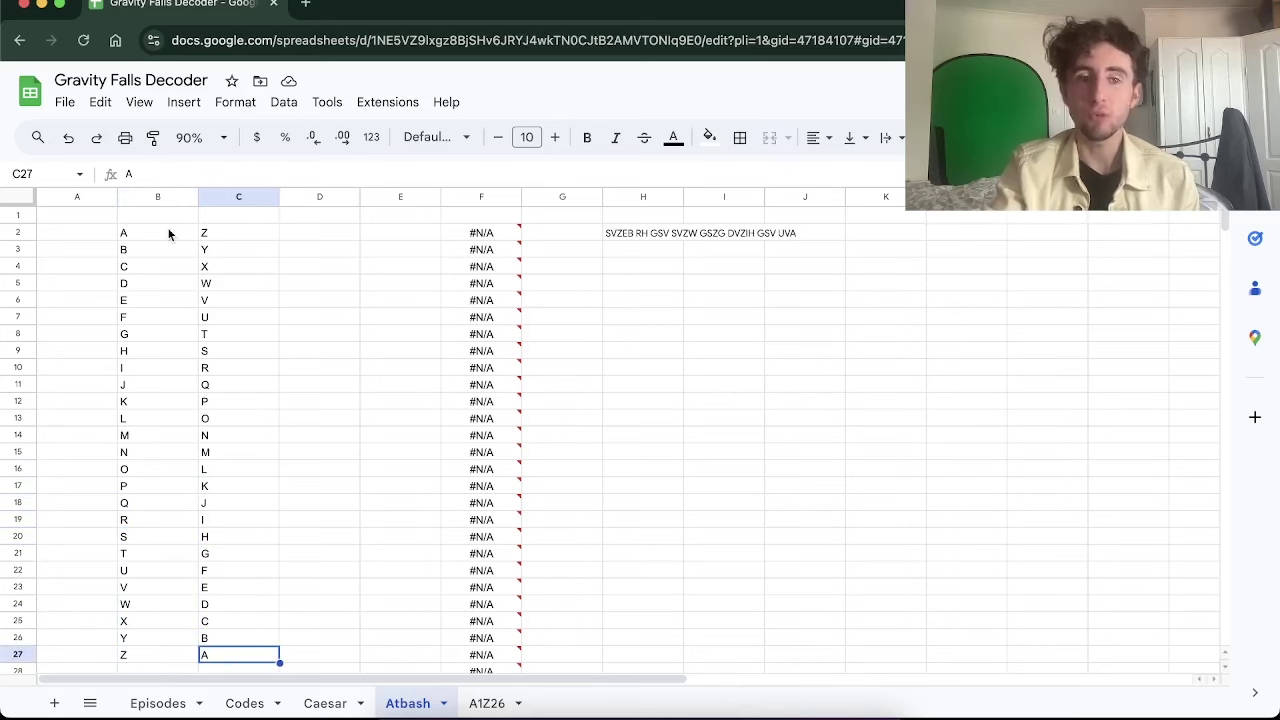
pyautogui.click(168, 234)
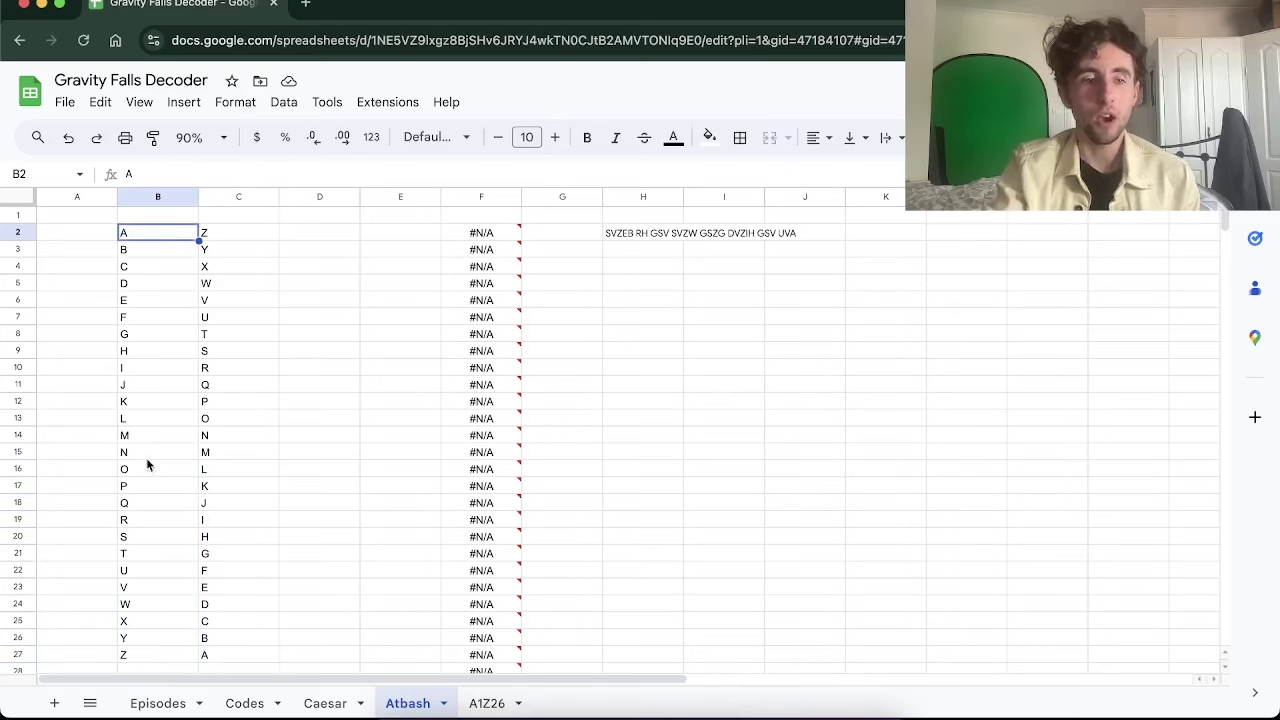
pyautogui.click(140, 486)
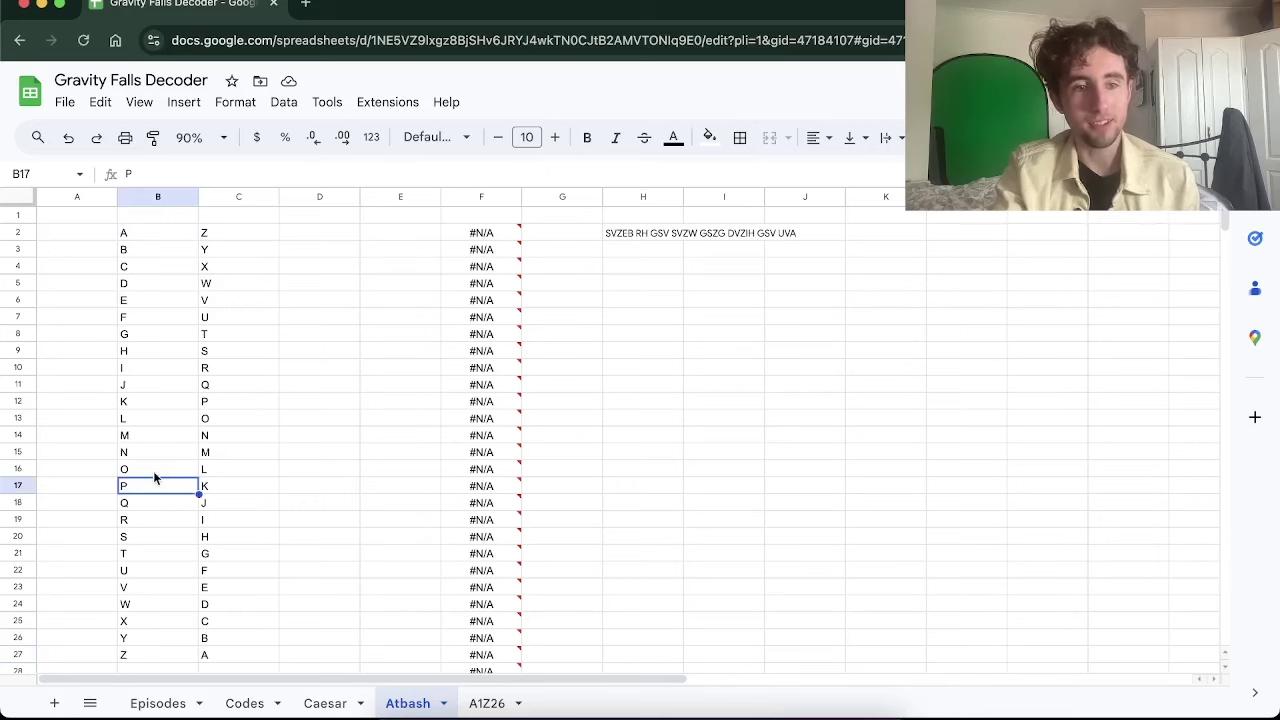
pyautogui.click(241, 488)
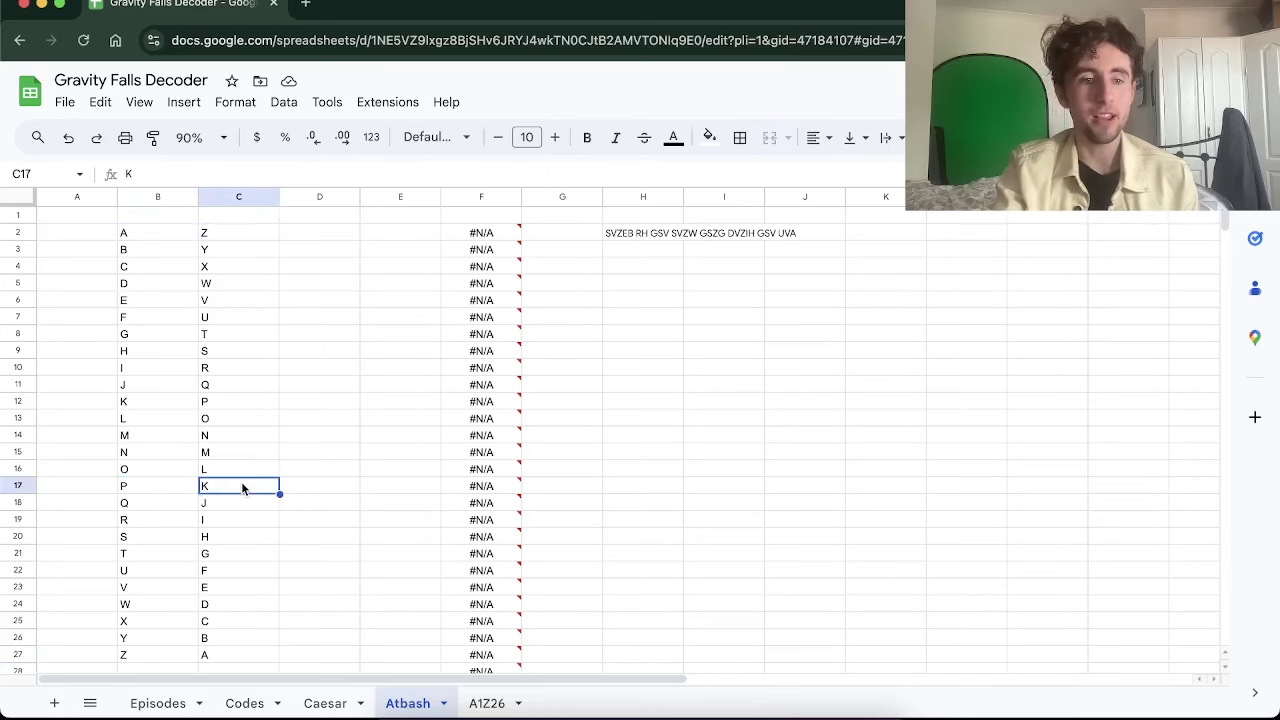
pyautogui.click(142, 401)
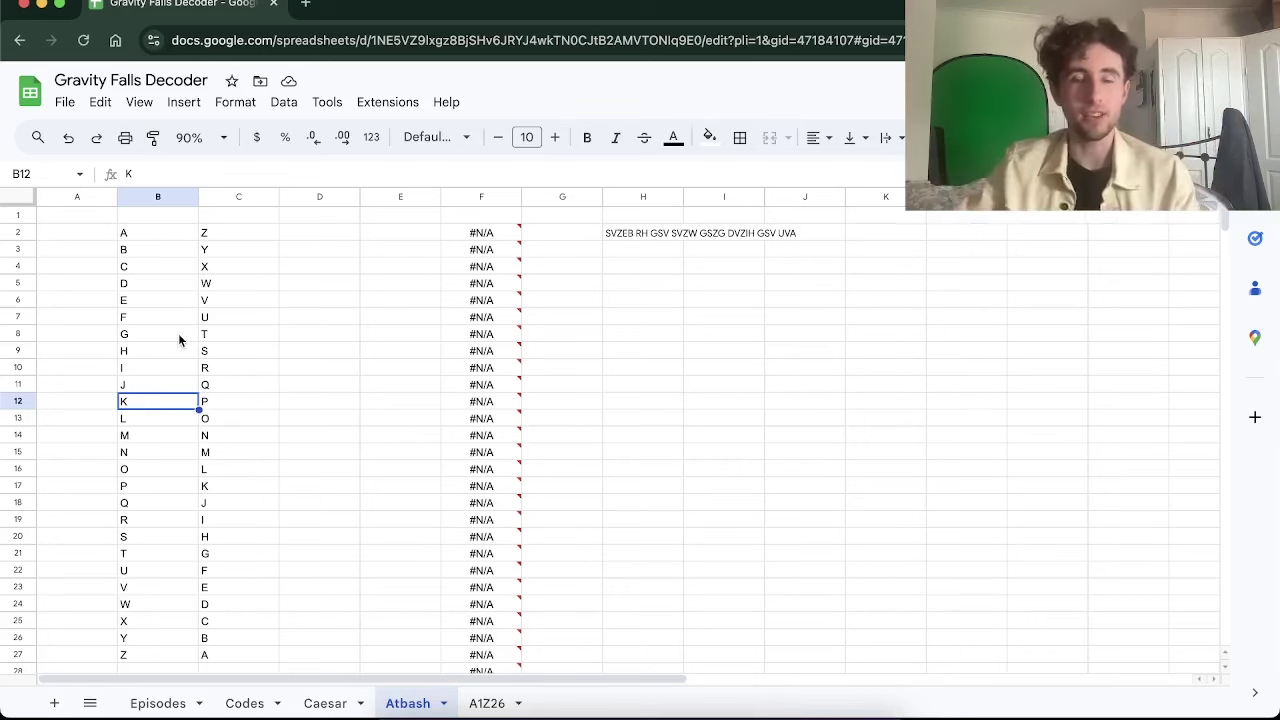
pyautogui.click(344, 354)
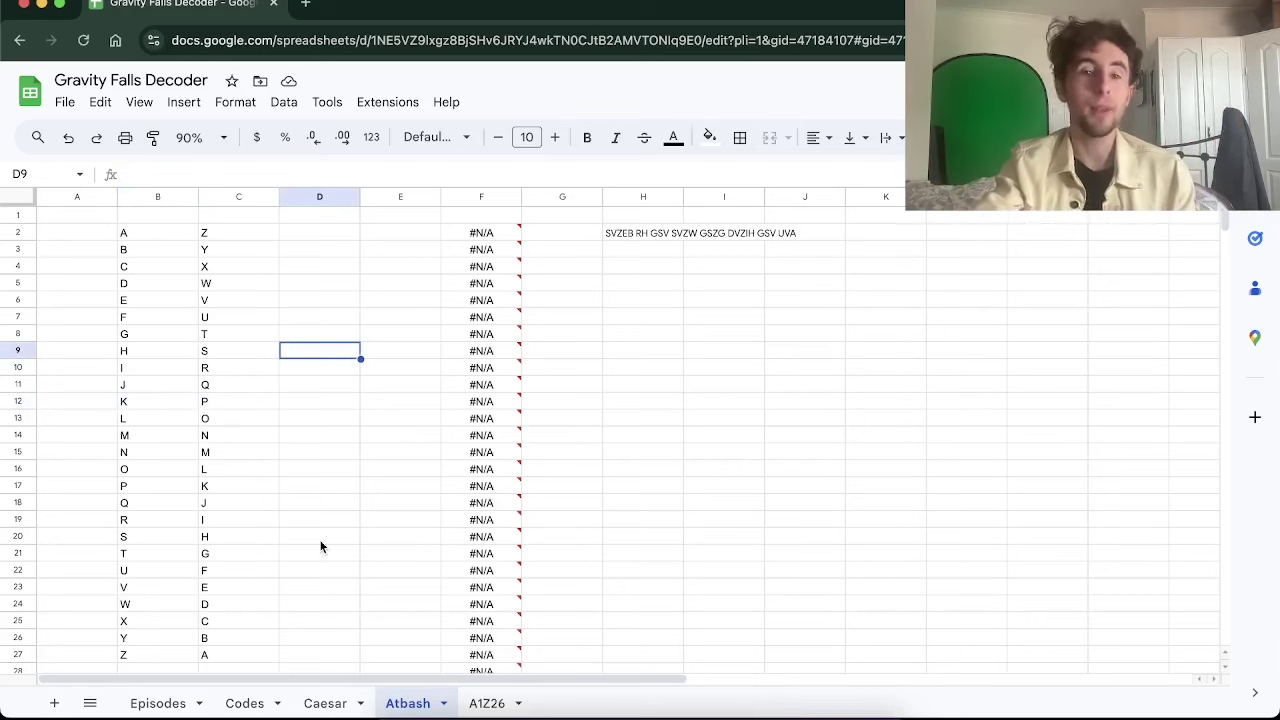
pyautogui.click(323, 703)
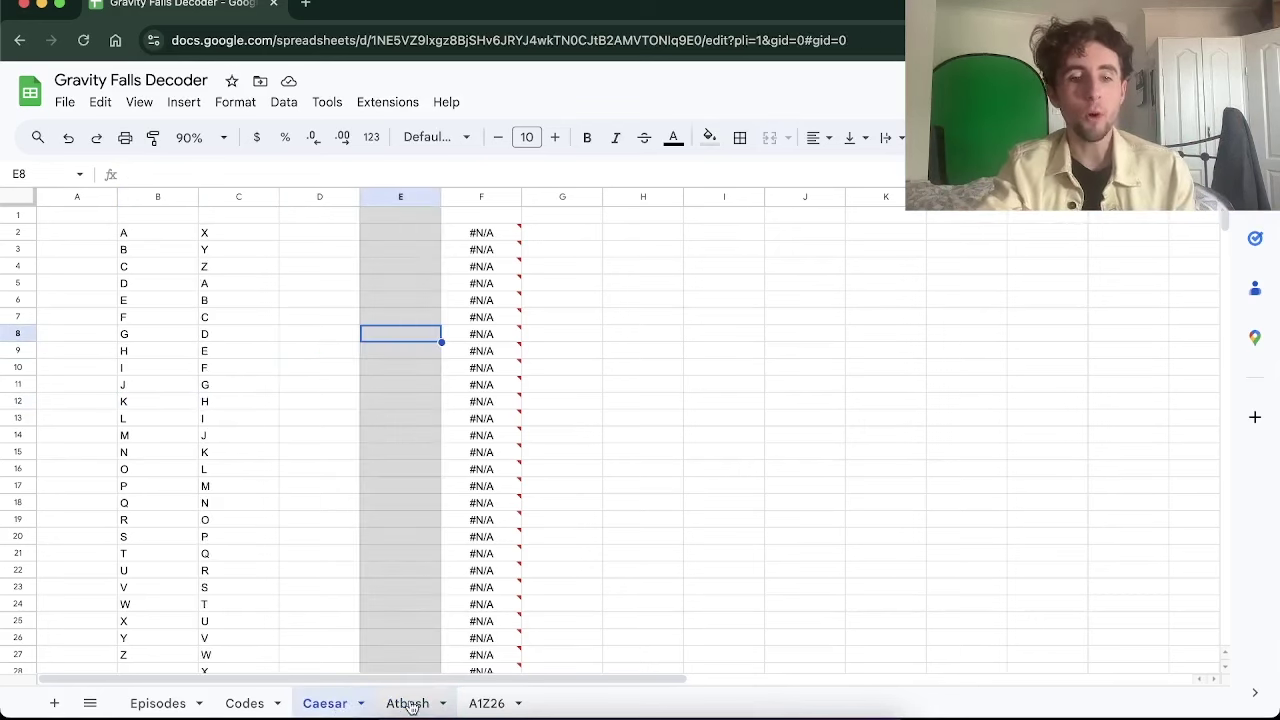
# Step: Inspect the A1Z26 number-to-letter key (5→E, G), cycling through the Caesar and Atbash tabs
pyautogui.click(408, 703)
pyautogui.click(335, 703)
pyautogui.click(487, 703)
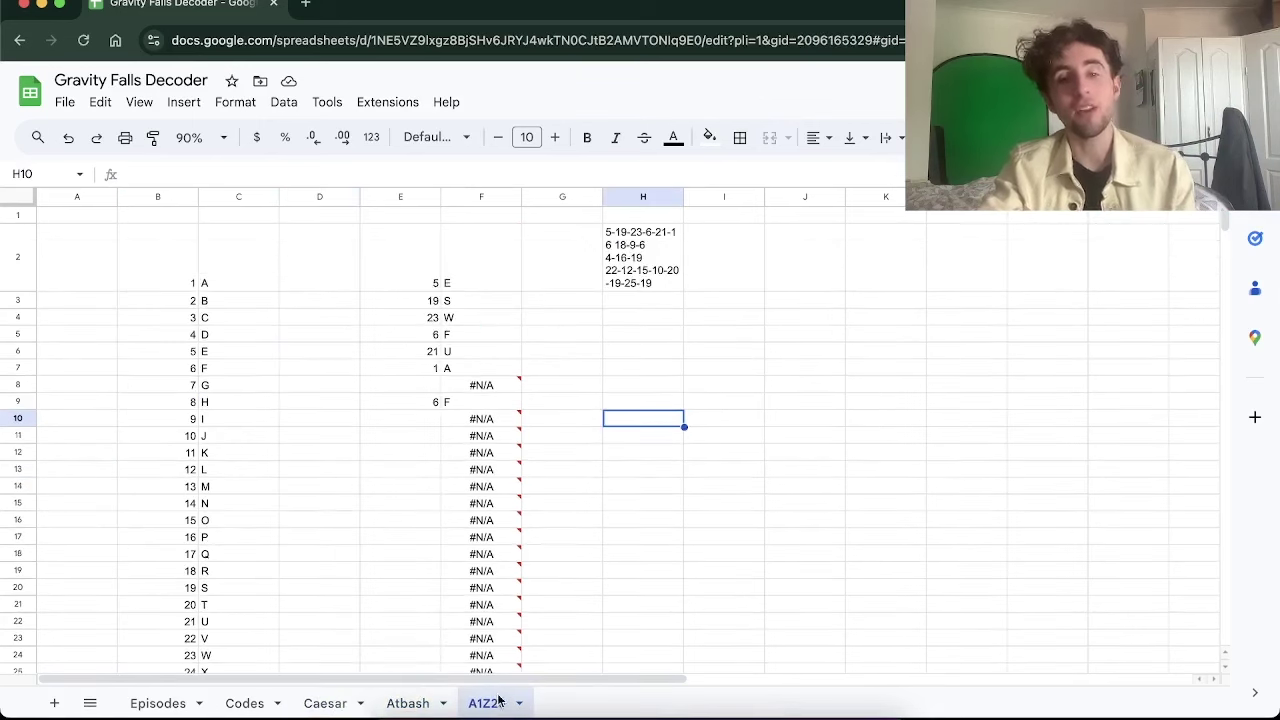
pyautogui.moveTo(232, 283); pyautogui.dragTo(143, 443)
pyautogui.click(174, 400)
pyautogui.click(243, 389)
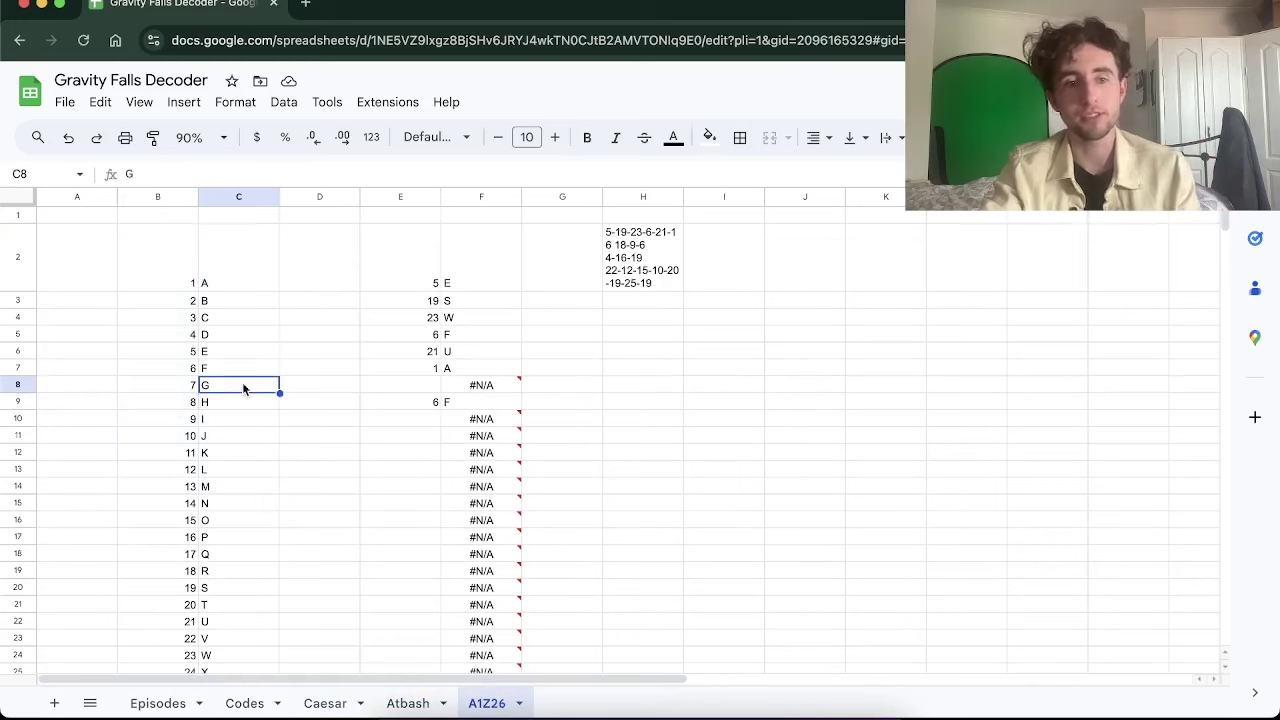
pyautogui.click(160, 350)
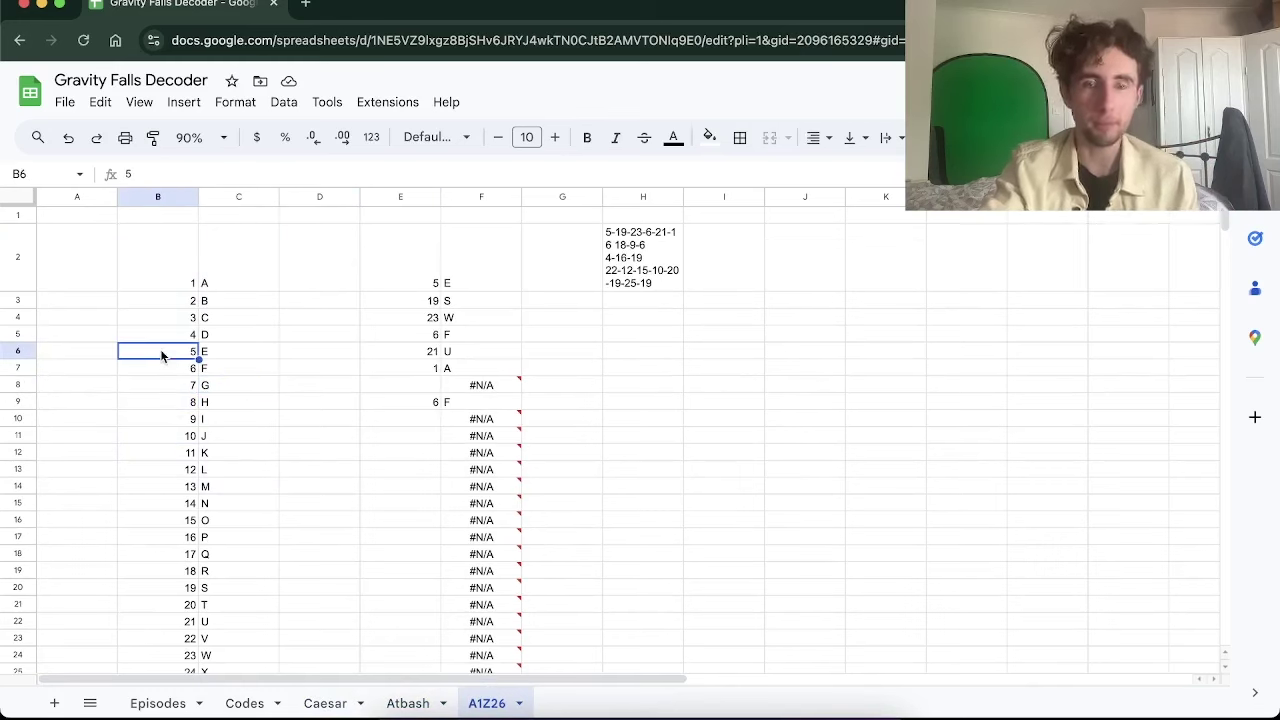
pyautogui.click(238, 350)
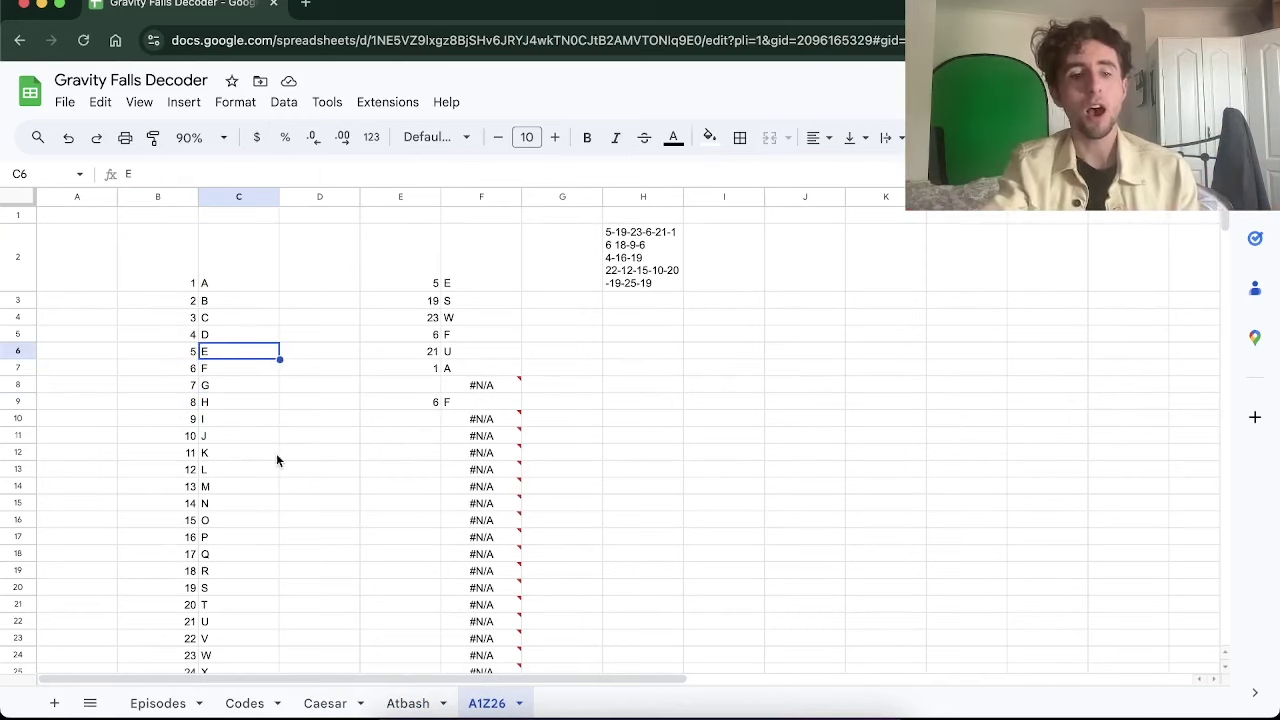
pyautogui.click(325, 703)
pyautogui.click(409, 705)
pyautogui.click(487, 703)
pyautogui.click(322, 703)
pyautogui.click(242, 703)
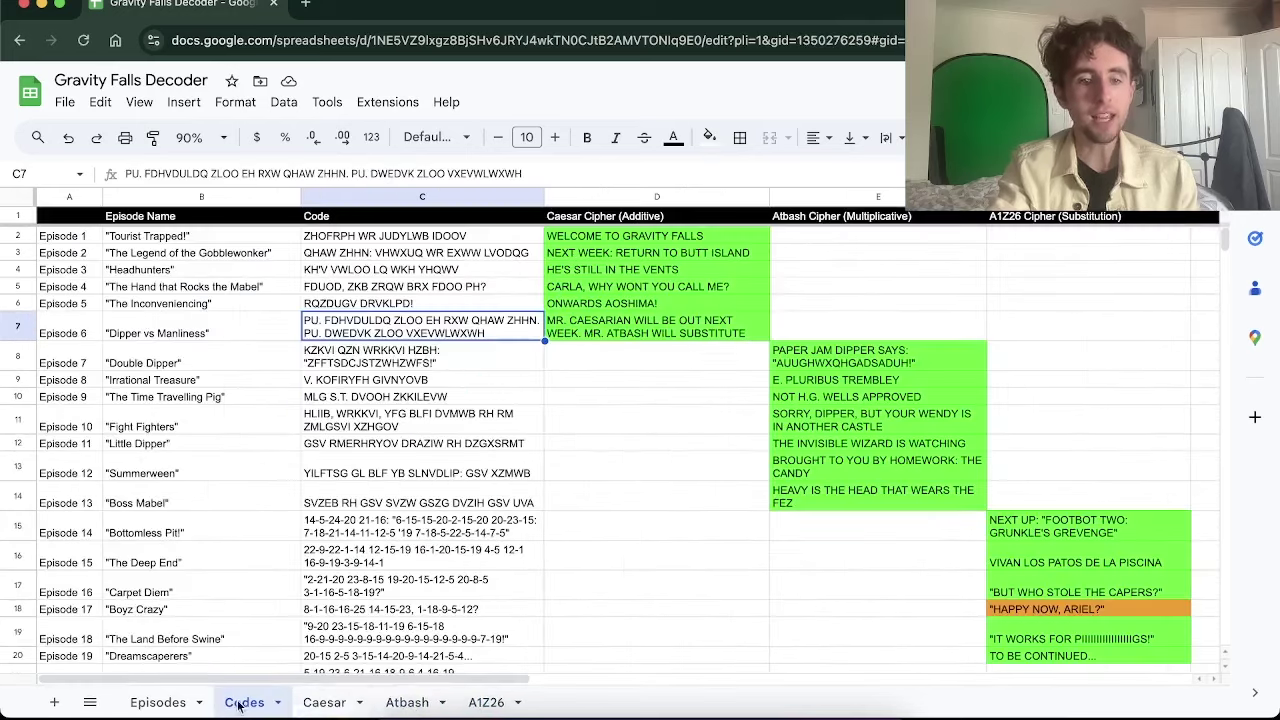
pyautogui.scroll(-3, 570, 560)
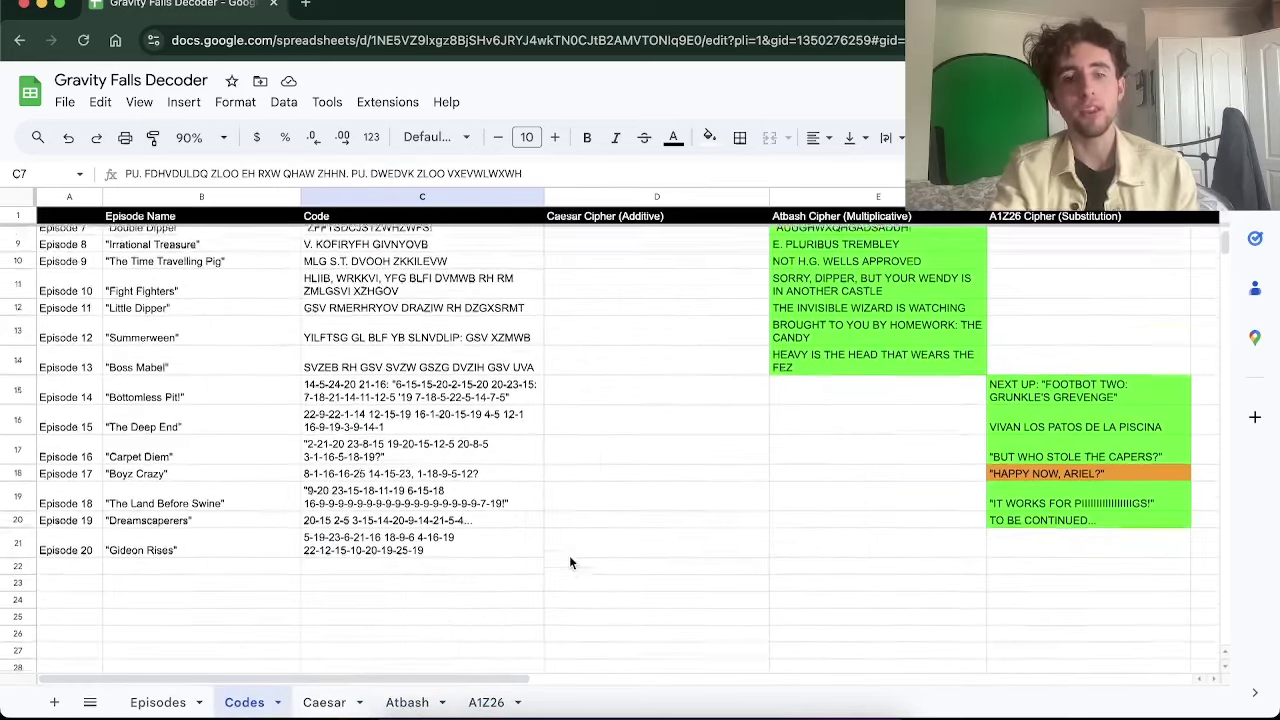
pyautogui.click(492, 524)
pyautogui.click(413, 557)
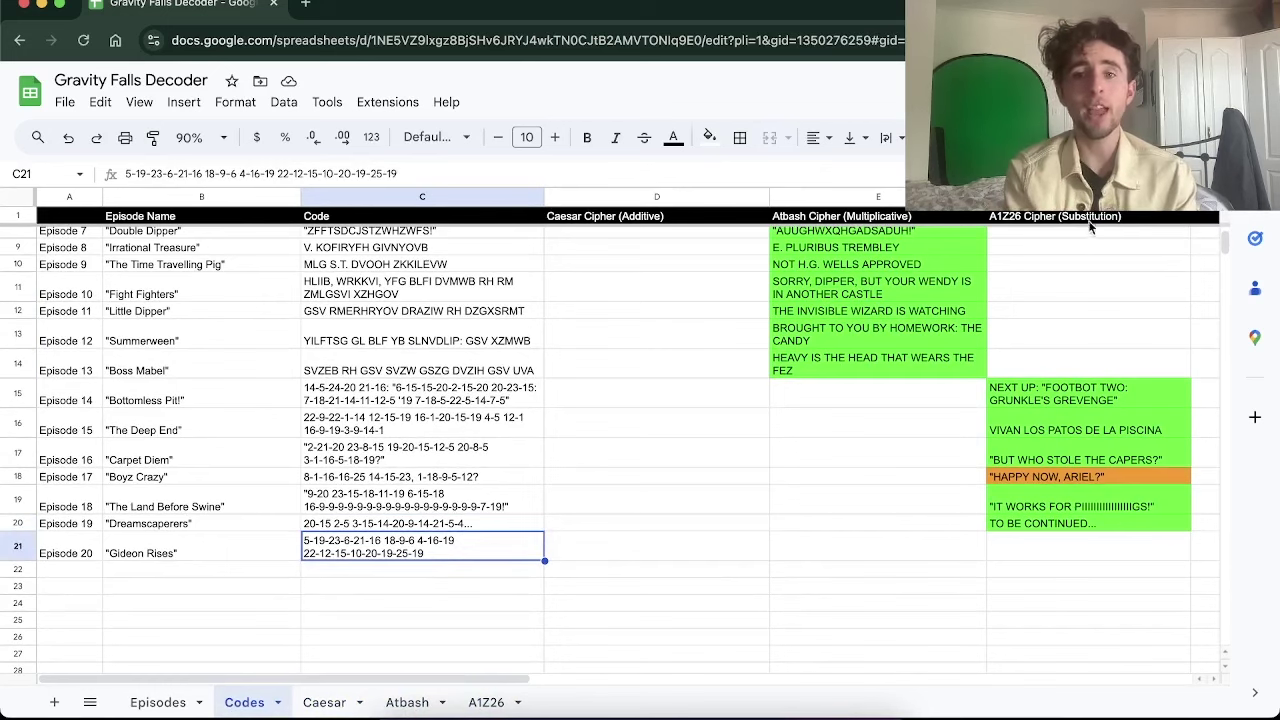
pyautogui.click(1048, 218)
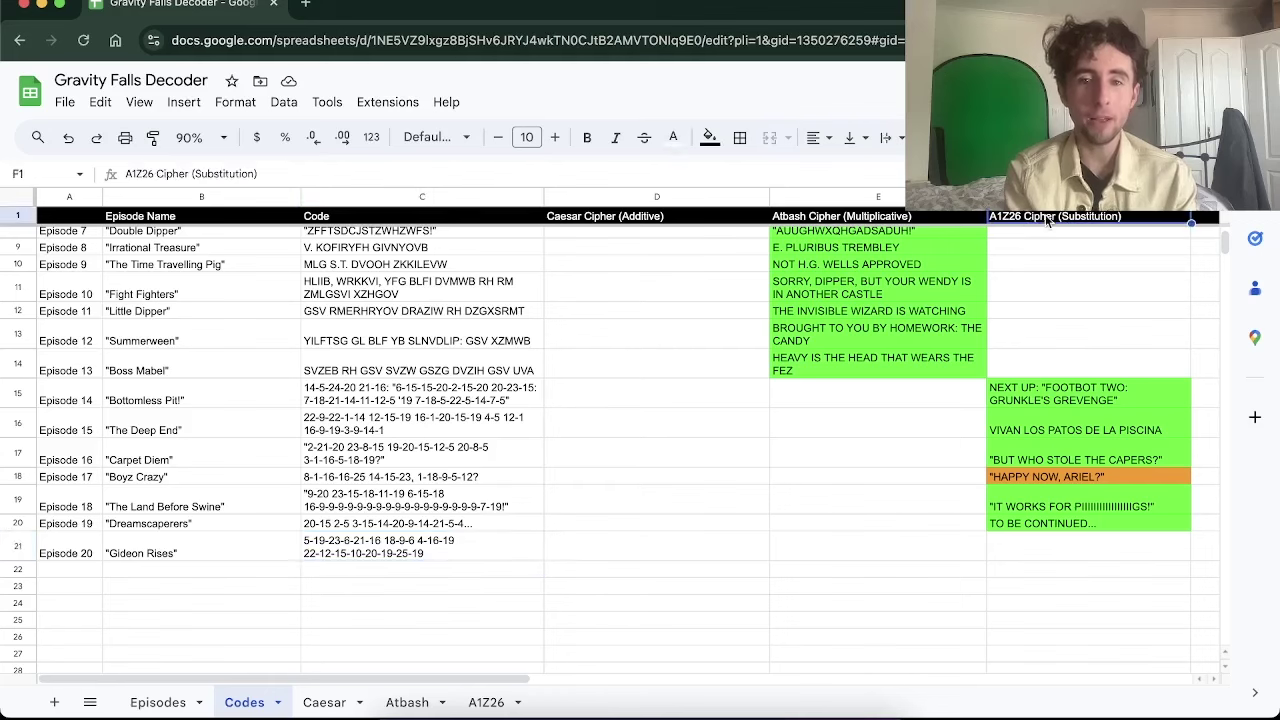
pyautogui.click(766, 220)
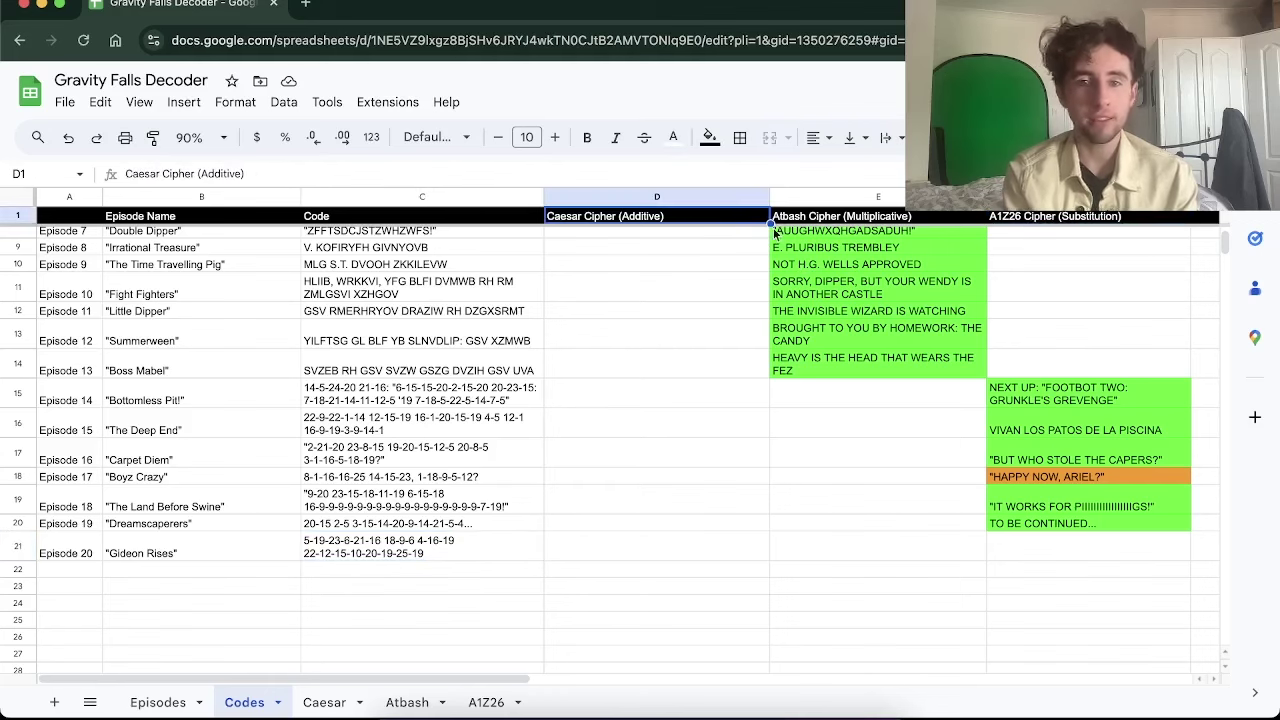
pyautogui.click(774, 220)
pyautogui.scroll(2, 682, 371)
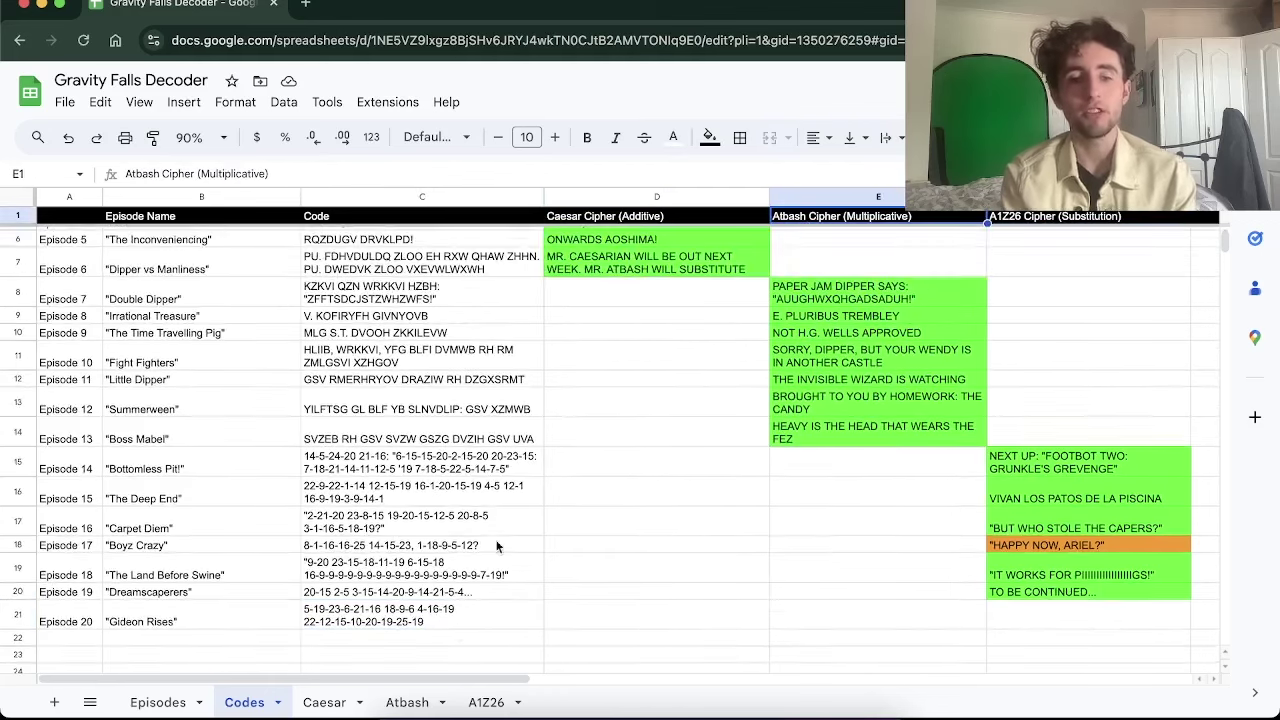
# Step: Check the column F lookup results, glance at the Caesar and Atbash sheets, and return to A1Z26
pyautogui.click(486, 702)
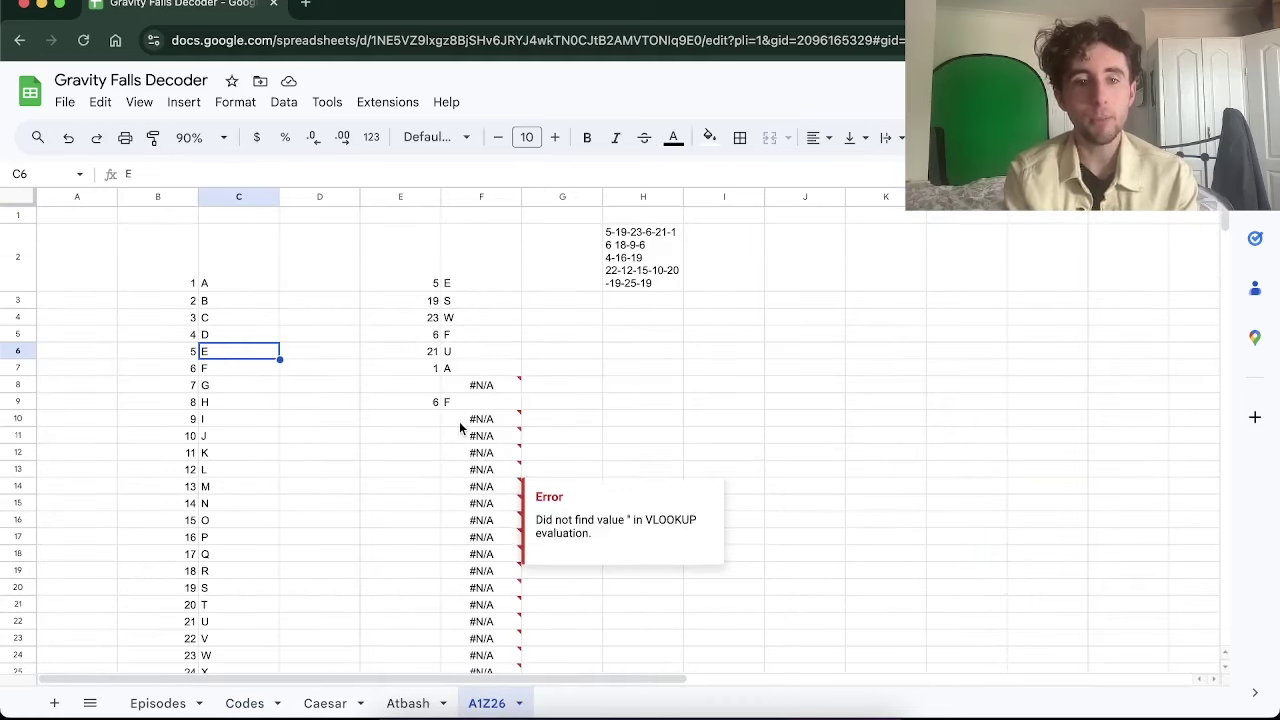
pyautogui.moveTo(471, 283); pyautogui.dragTo(471, 566)
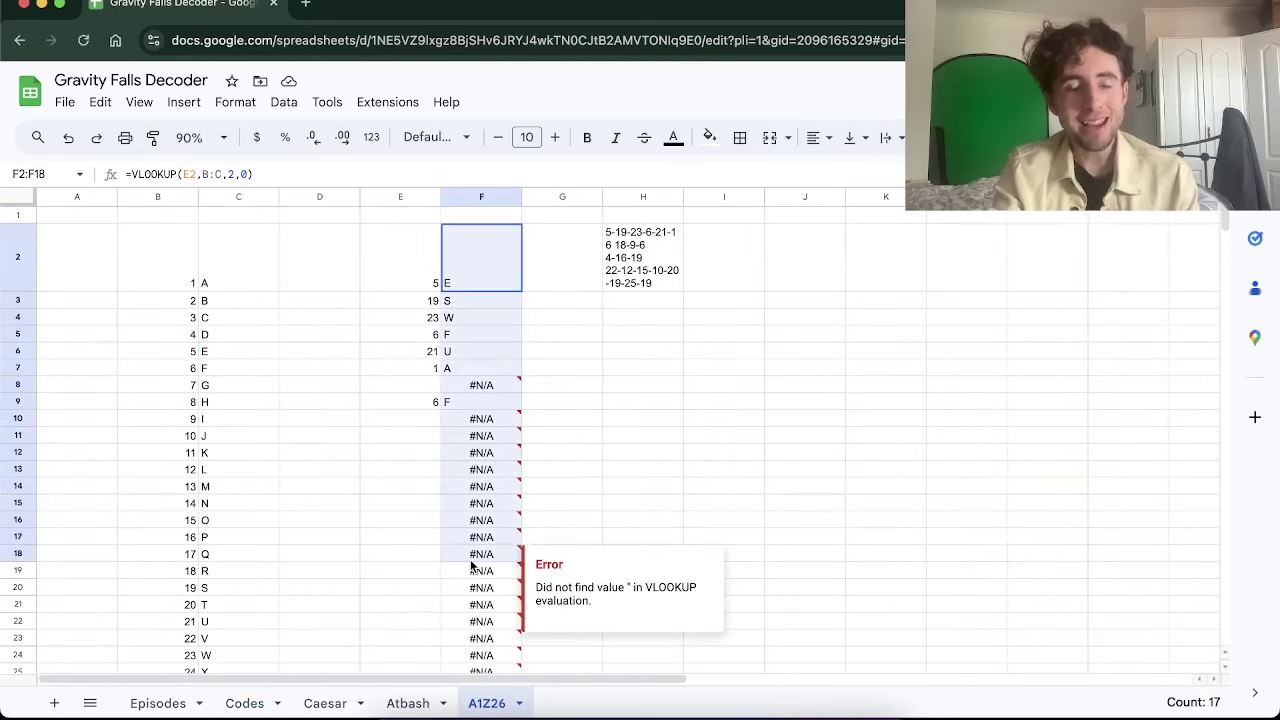
pyautogui.click(325, 703)
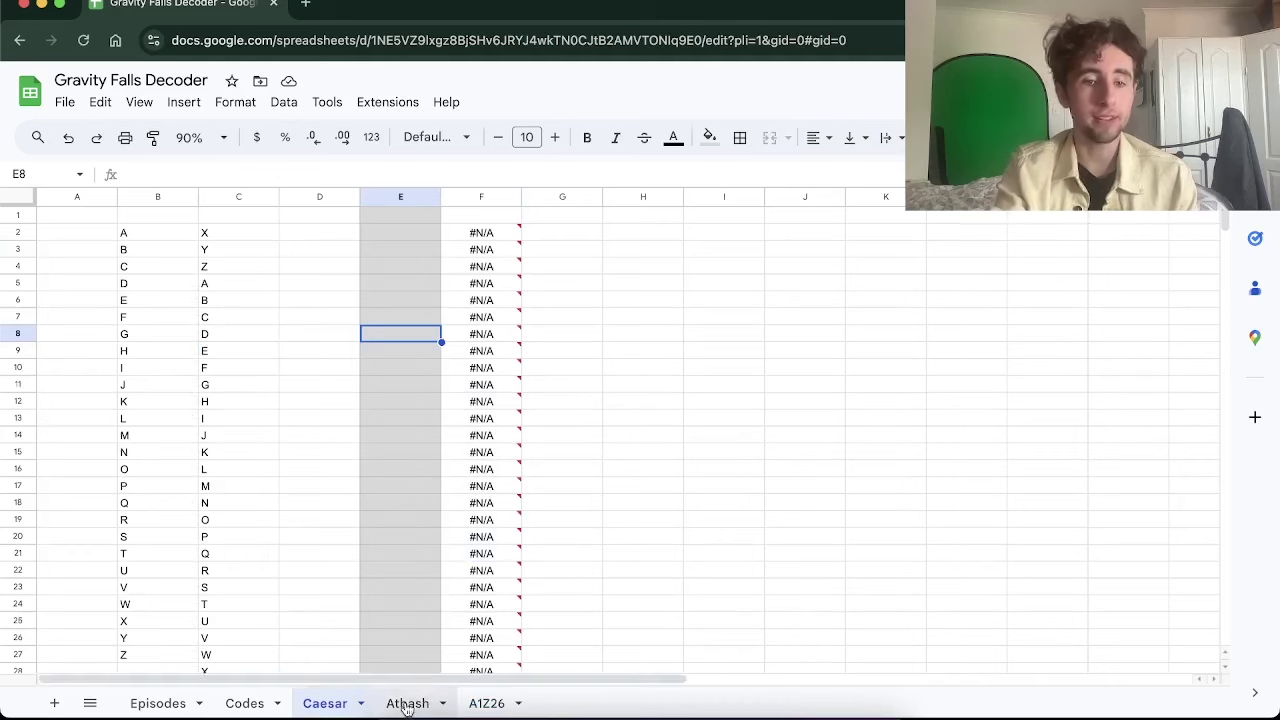
pyautogui.click(407, 703)
pyautogui.click(505, 553)
pyautogui.click(648, 458)
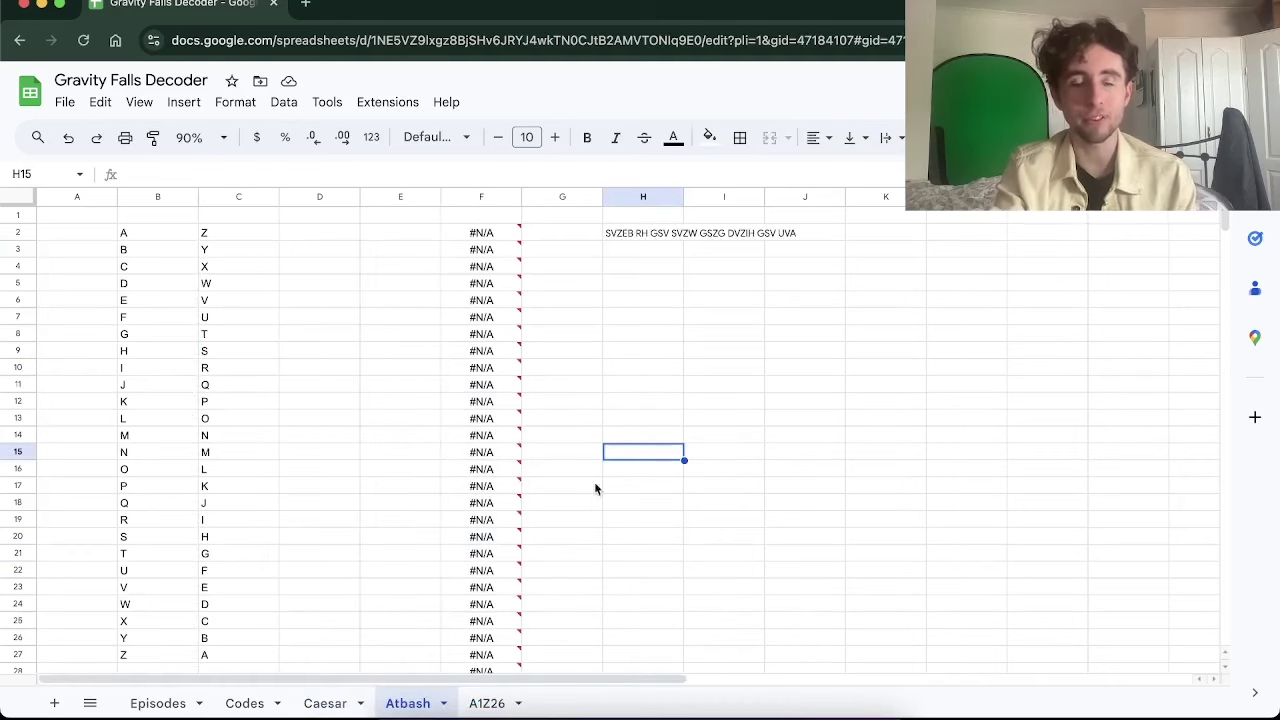
pyautogui.click(487, 703)
pyautogui.click(608, 417)
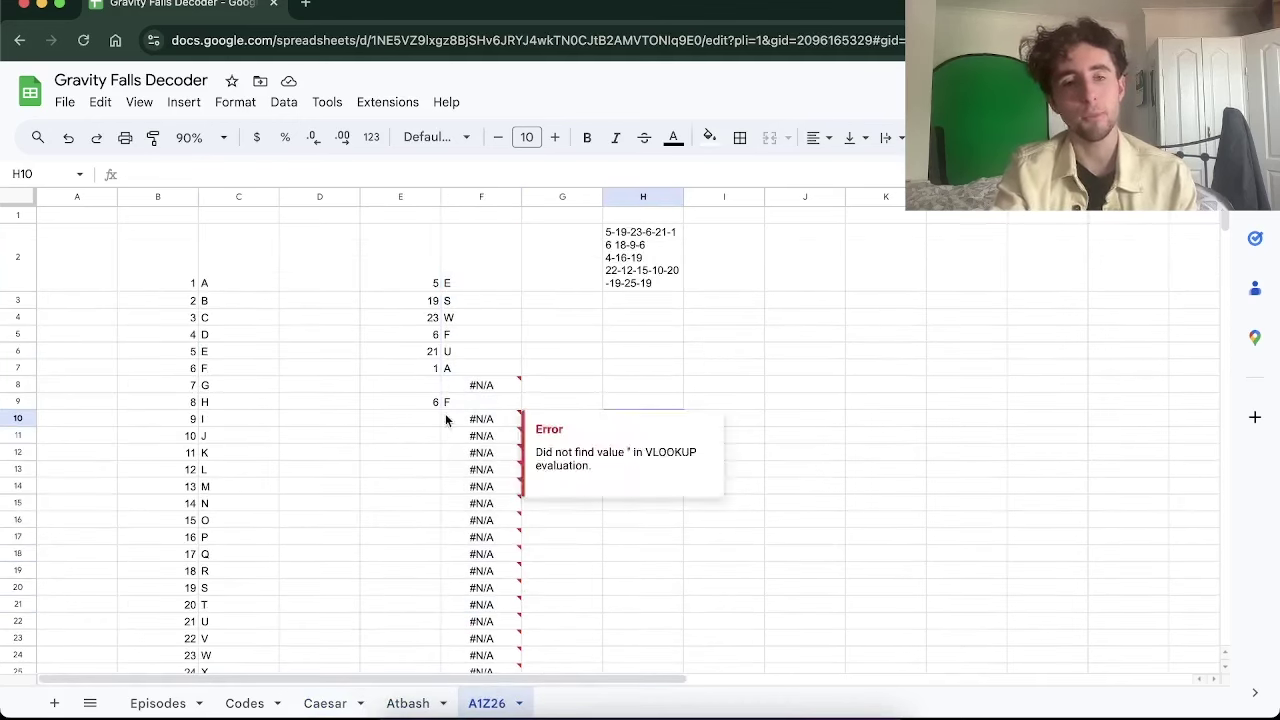
# Step: Enter 18, 9, 6, 4, 16 and 19 down column E starting at E11
pyautogui.click(400, 435)
pyautogui.write('18')
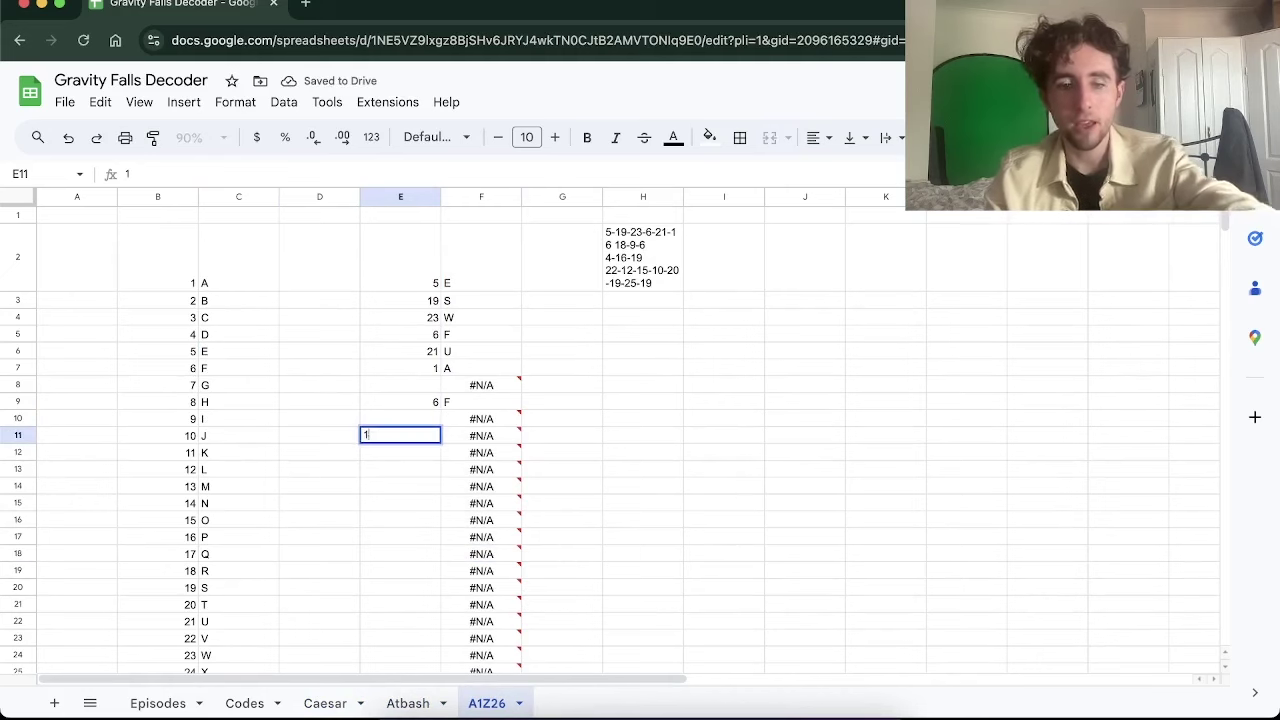
pyautogui.press('Return')
pyautogui.write('9')
pyautogui.press('Return')
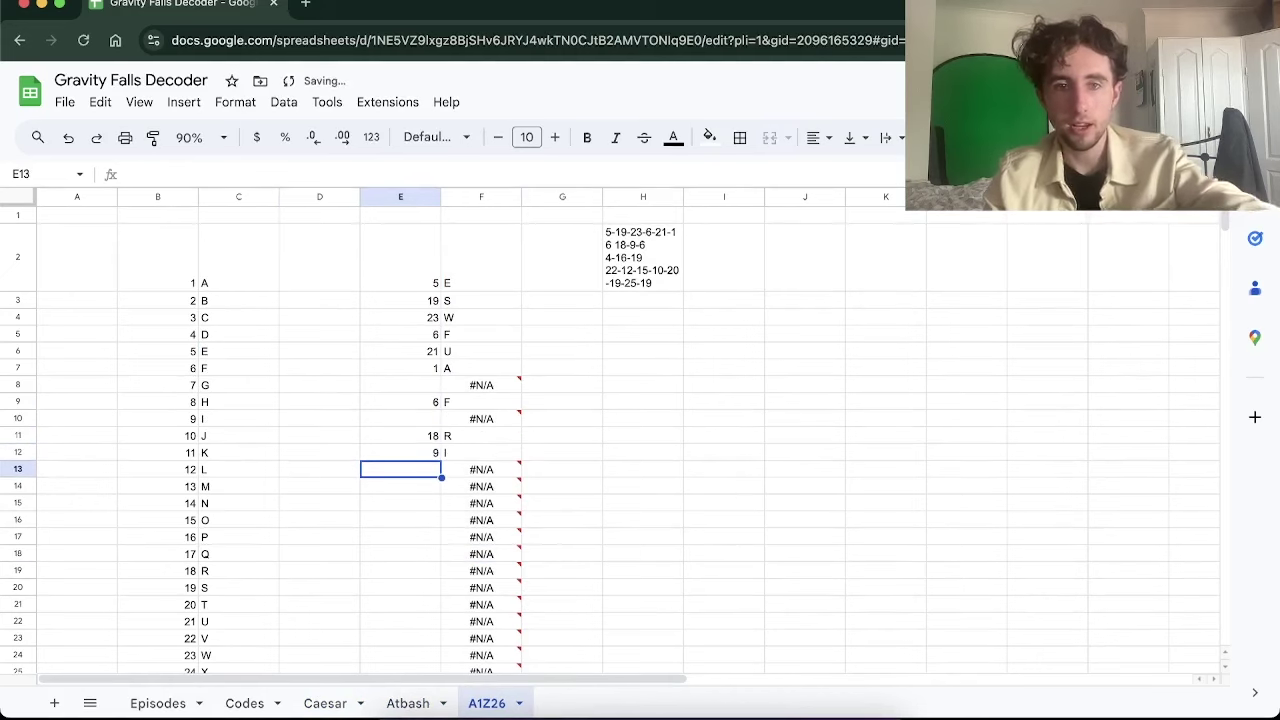
pyautogui.write('6')
pyautogui.press('Return')
pyautogui.press('Return')
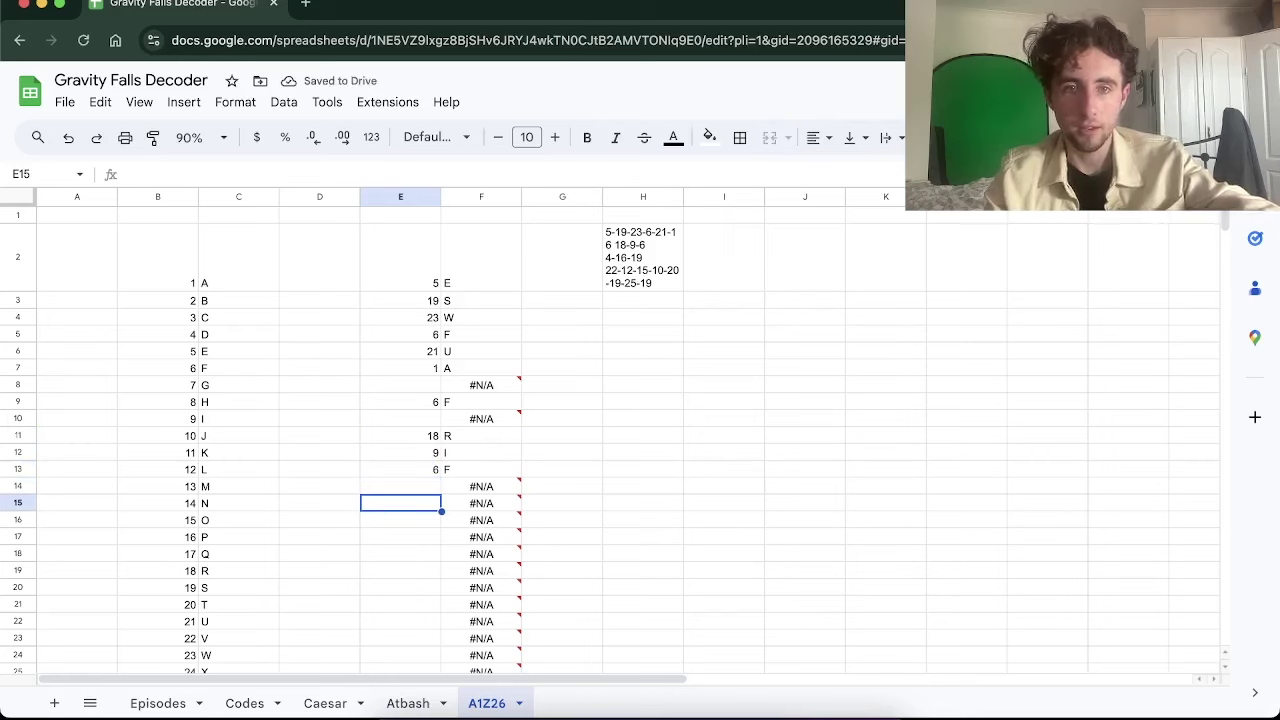
pyautogui.write('4')
pyautogui.press('Return')
pyautogui.write('16')
pyautogui.press('Return')
pyautogui.write('19')
pyautogui.press('Return')
# Step: Continue column E with 22, 12, 15, 110, 20, 19, 25 and 19, ending at E26
pyautogui.press('Return')
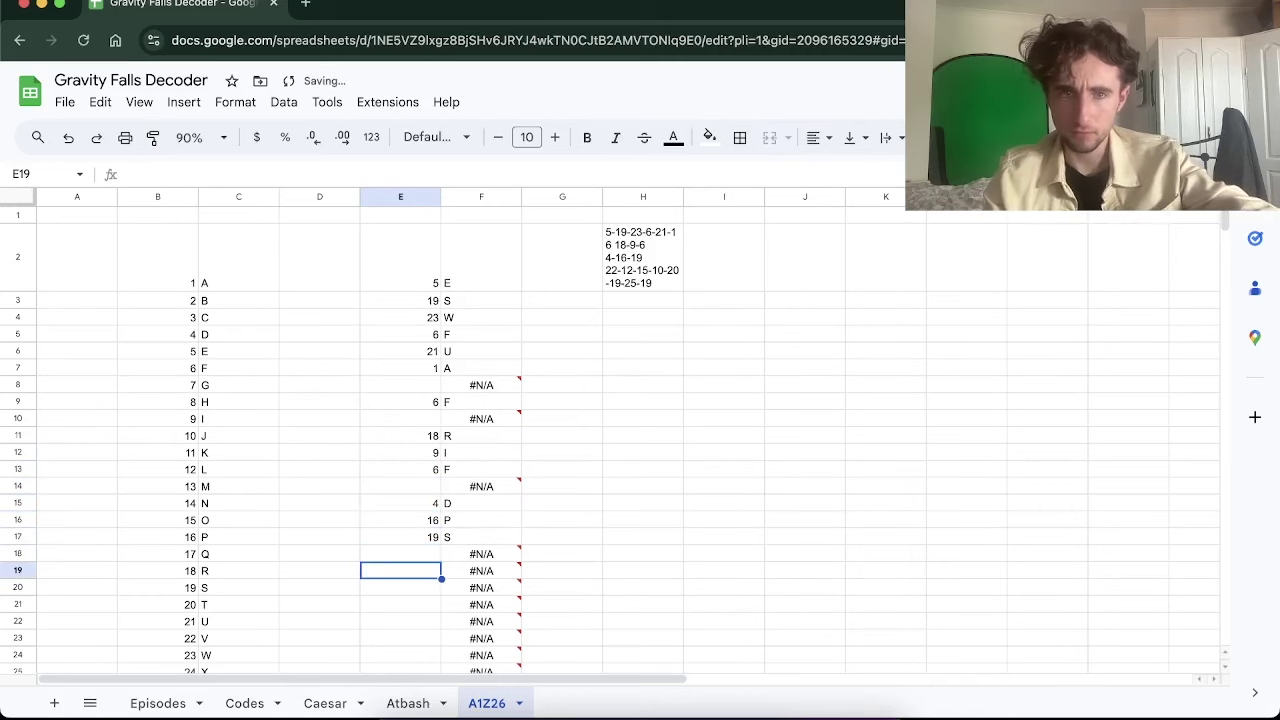
pyautogui.write('22')
pyautogui.press('Return')
pyautogui.write('12')
pyautogui.press('Return')
pyautogui.write('15')
pyautogui.press('Return')
pyautogui.write('110')
pyautogui.press('Return')
pyautogui.write('20')
pyautogui.press('Return')
pyautogui.write('19')
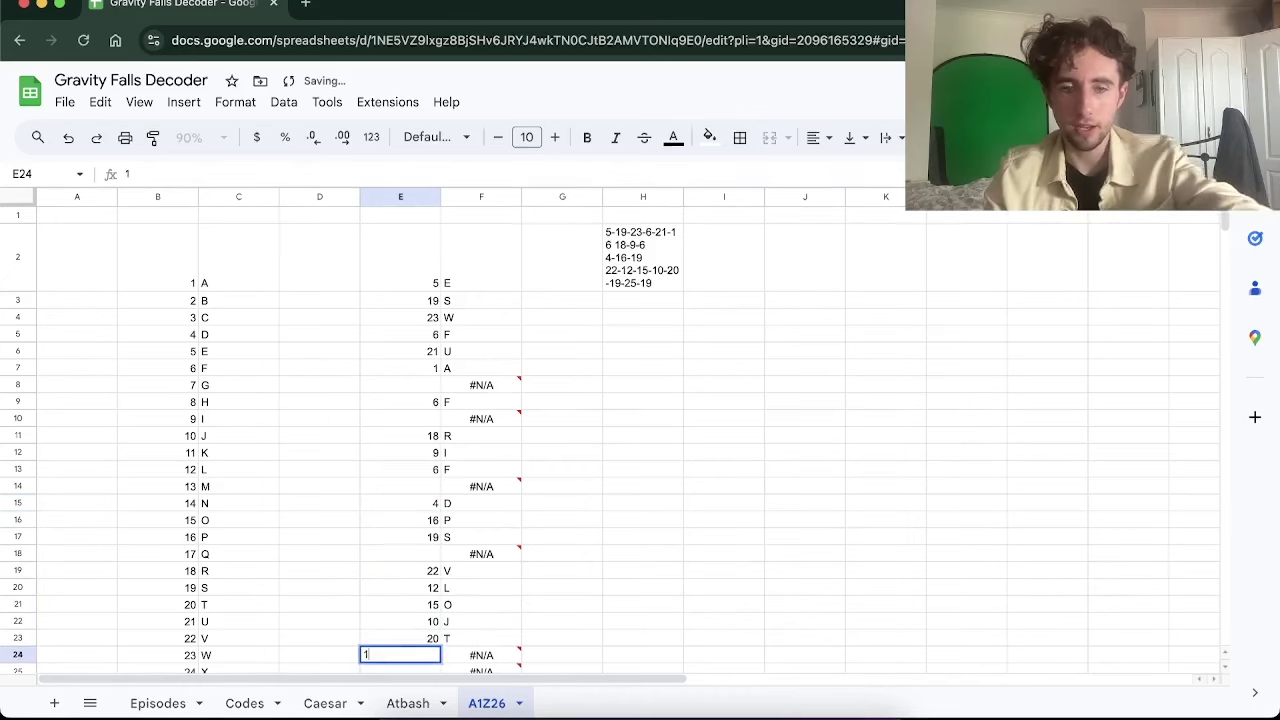
pyautogui.press('Return')
pyautogui.write('25')
pyautogui.press('Return')
pyautogui.write('19')
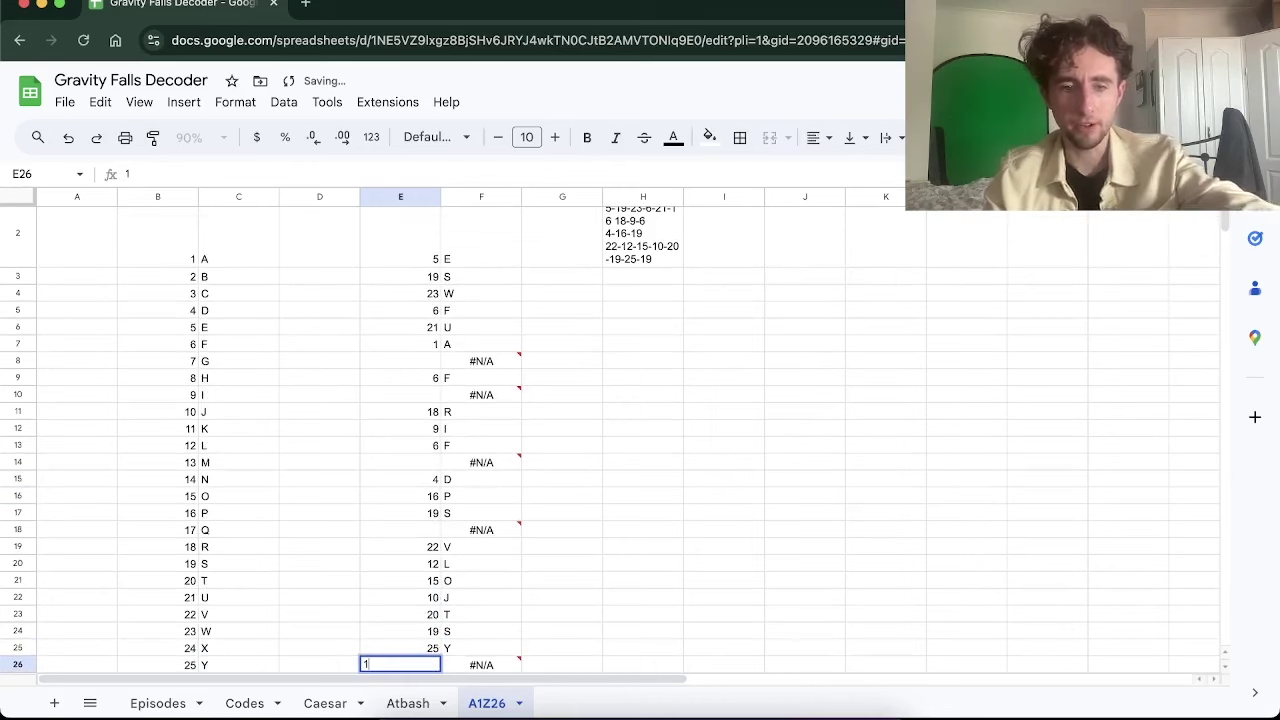
pyautogui.press('Return')
pyautogui.click(481, 648)
# Step: Copy the decoded letters F2:F26 on the A1Z26 sheet
pyautogui.click(588, 275)
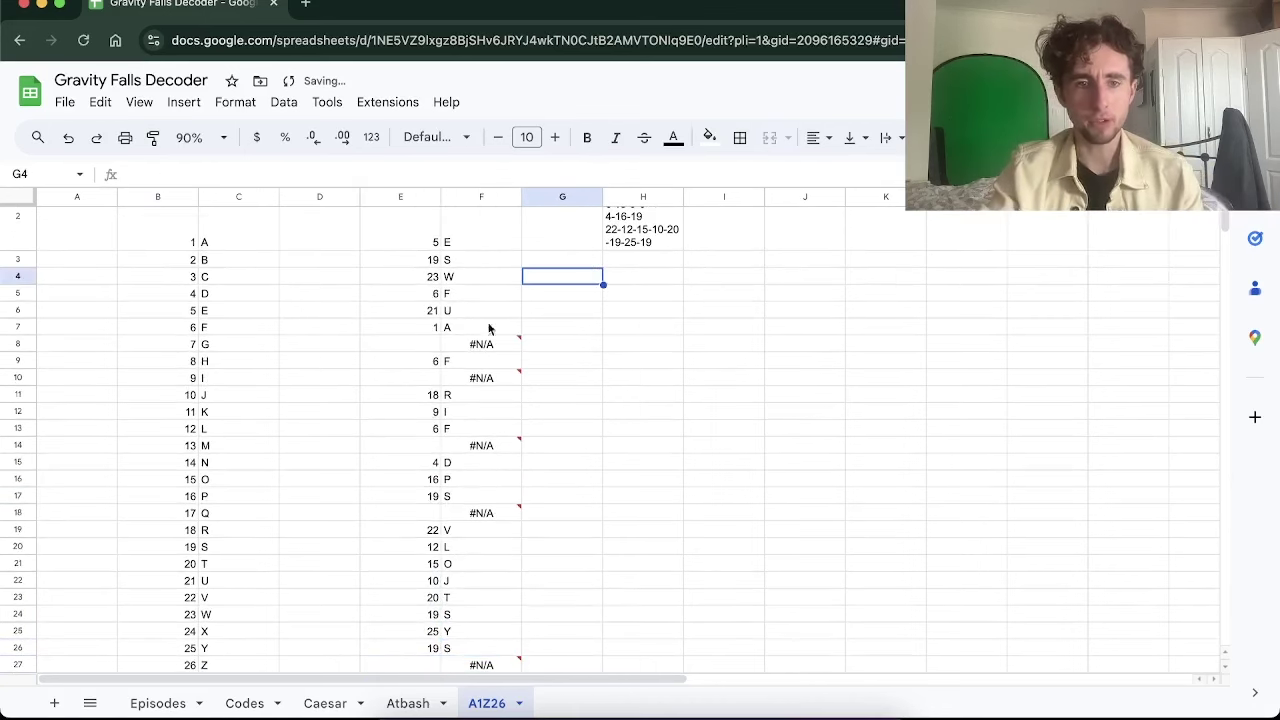
pyautogui.scroll(1, 514, 323)
pyautogui.scroll(-1, 520, 325)
pyautogui.scroll(-1, 520, 325)
pyautogui.scroll(1, 499, 363)
pyautogui.moveTo(484, 231); pyautogui.dragTo(480, 473)
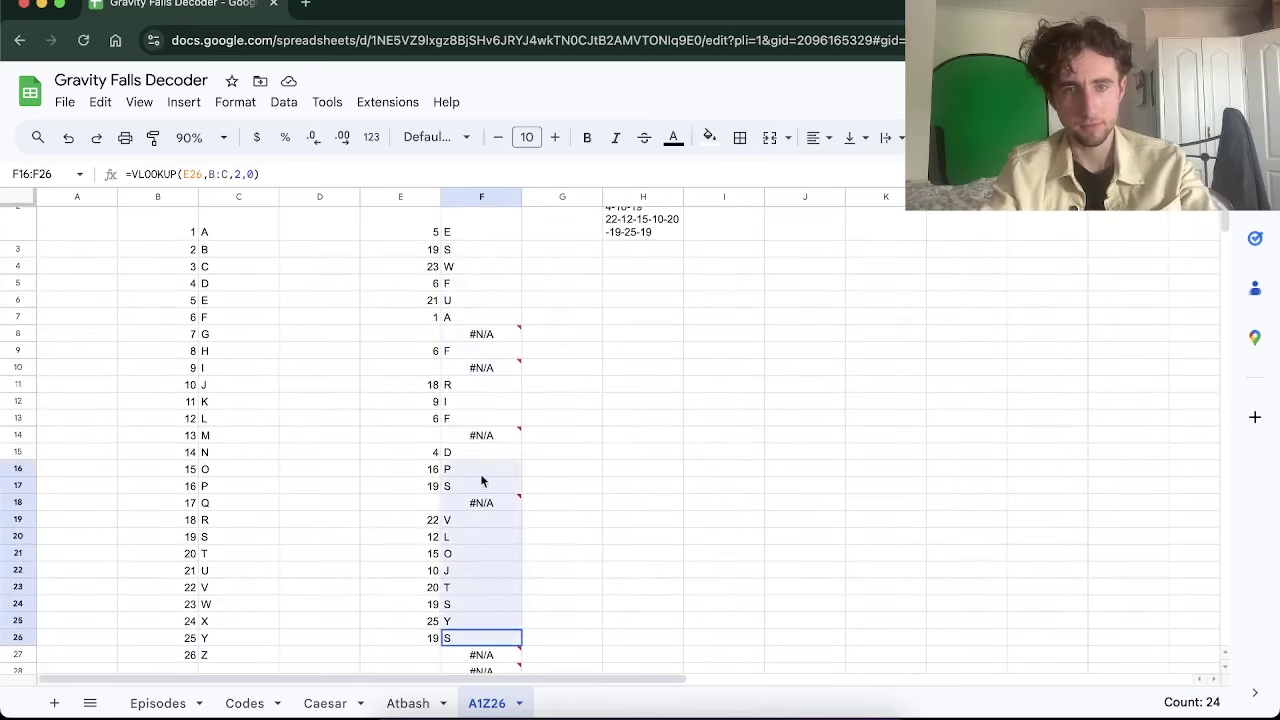
pyautogui.moveTo(481, 231); pyautogui.dragTo(472, 643)
pyautogui.hotkey('ctrl', 'c')
# Step: Paste the letters as values only into E2 of the Caesar sheet
pyautogui.click(322, 703)
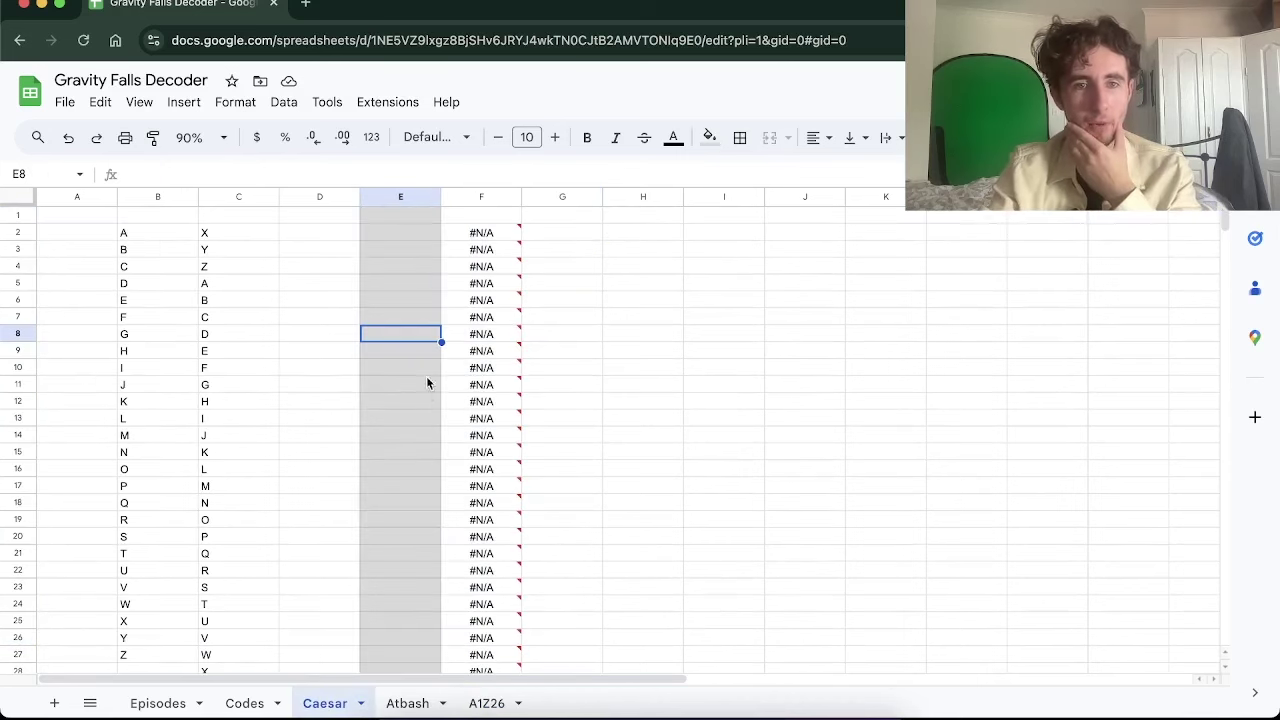
pyautogui.click(418, 232)
pyautogui.rightClick(389, 231)
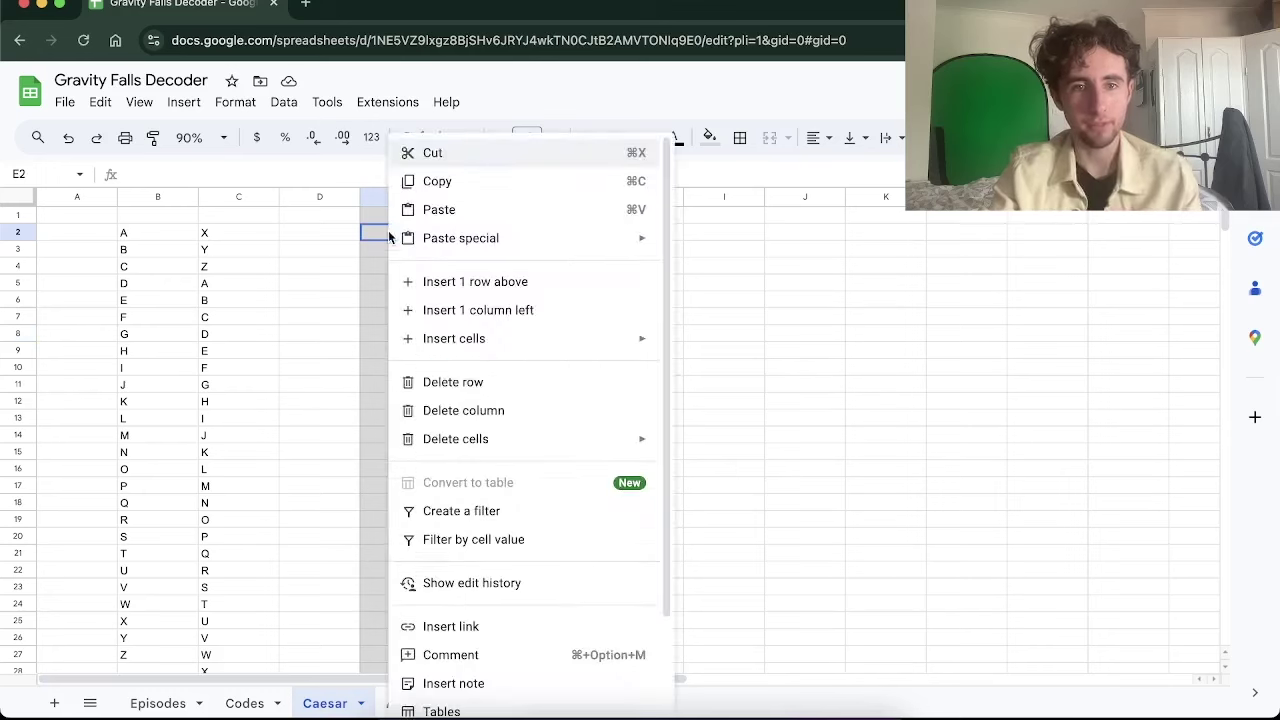
pyautogui.moveTo(512, 240)
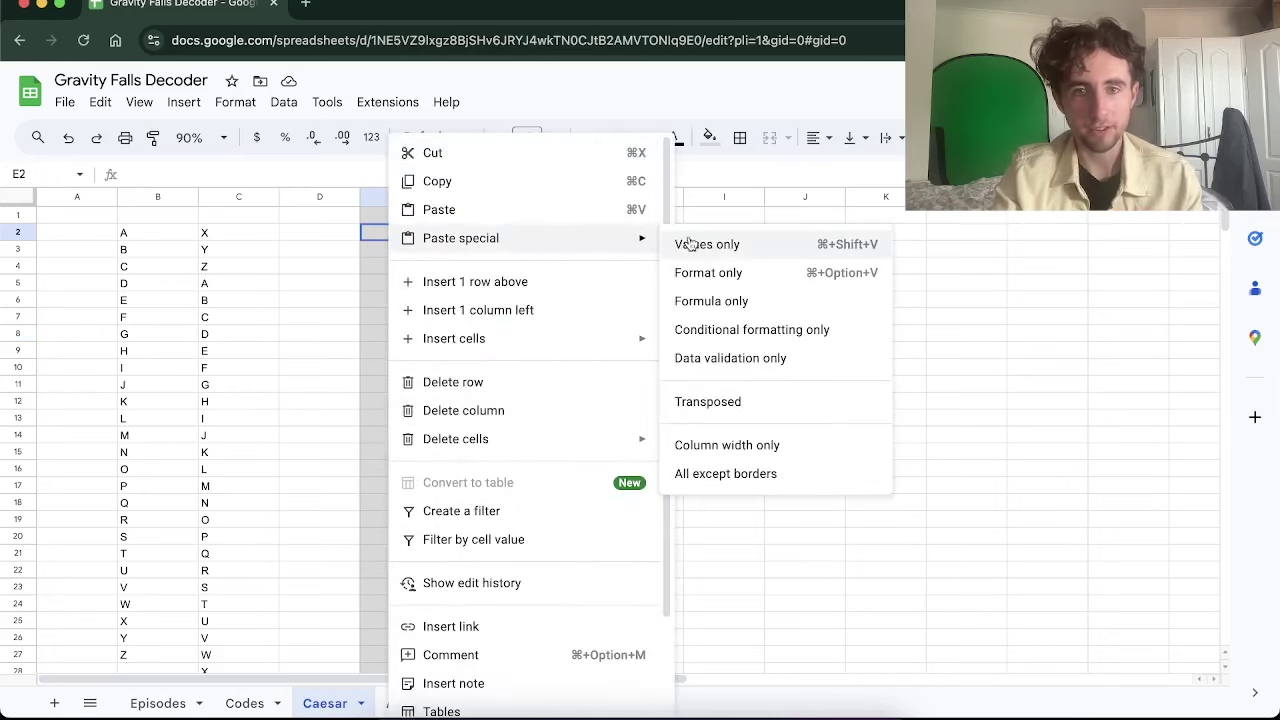
pyautogui.click(708, 248)
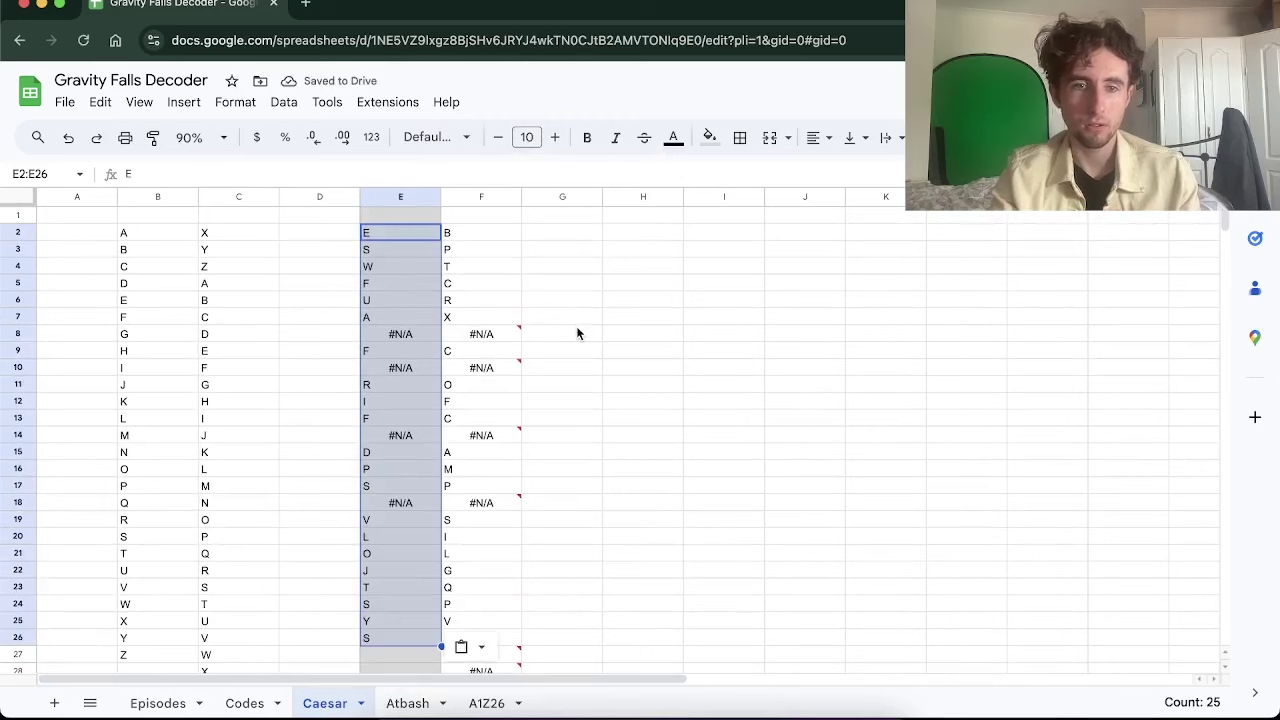
# Step: Paste the letters as values only into E2 of the Atbash sheet, then return to A1Z26
pyautogui.click(407, 703)
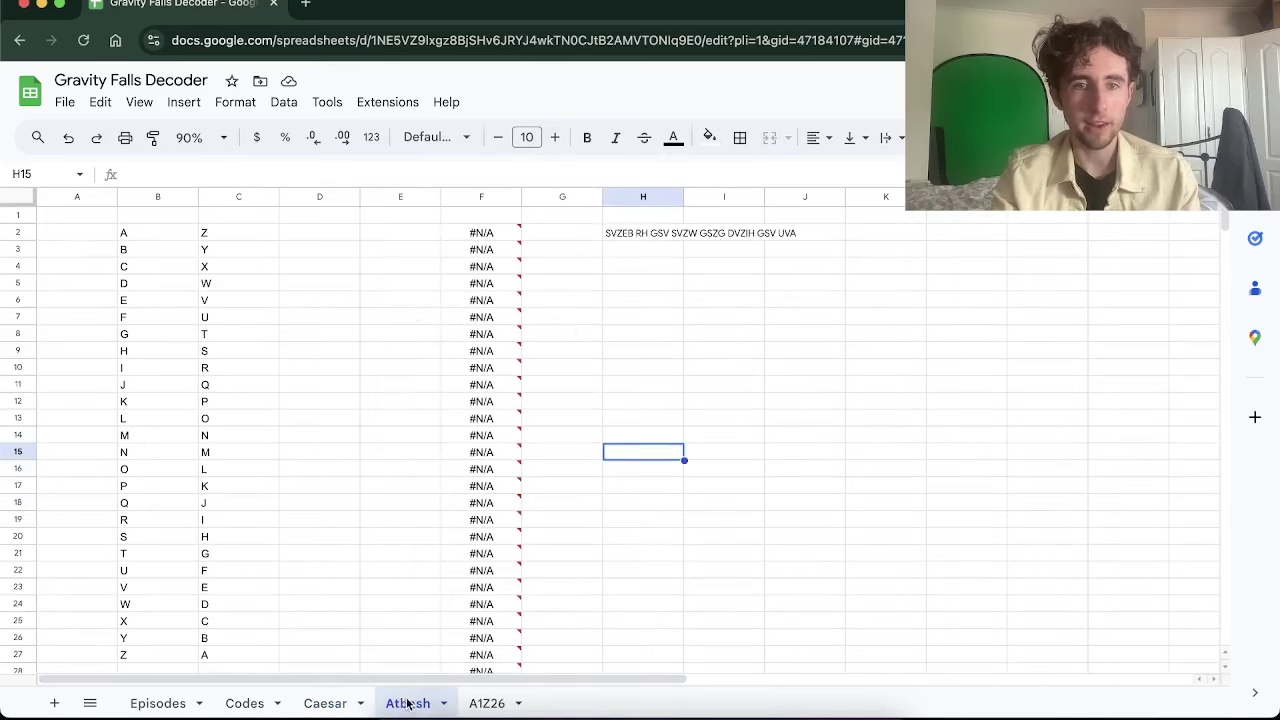
pyautogui.click(407, 236)
pyautogui.rightClick(406, 226)
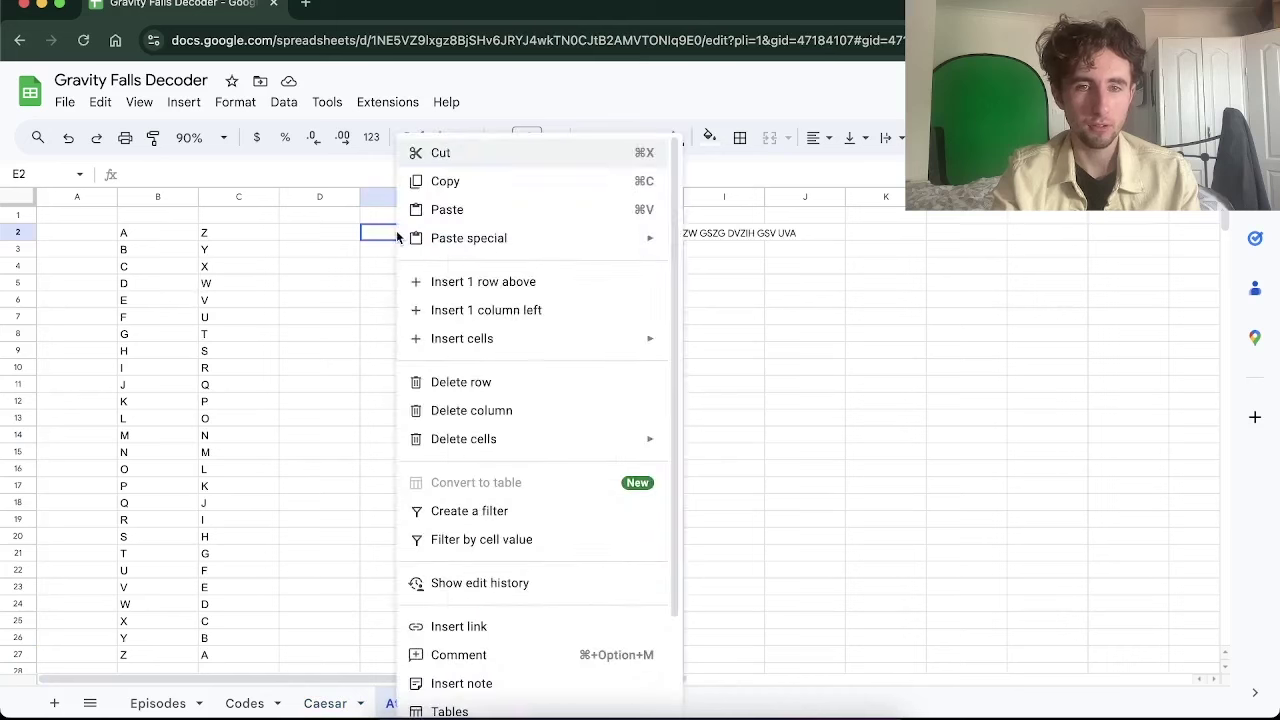
pyautogui.moveTo(640, 240)
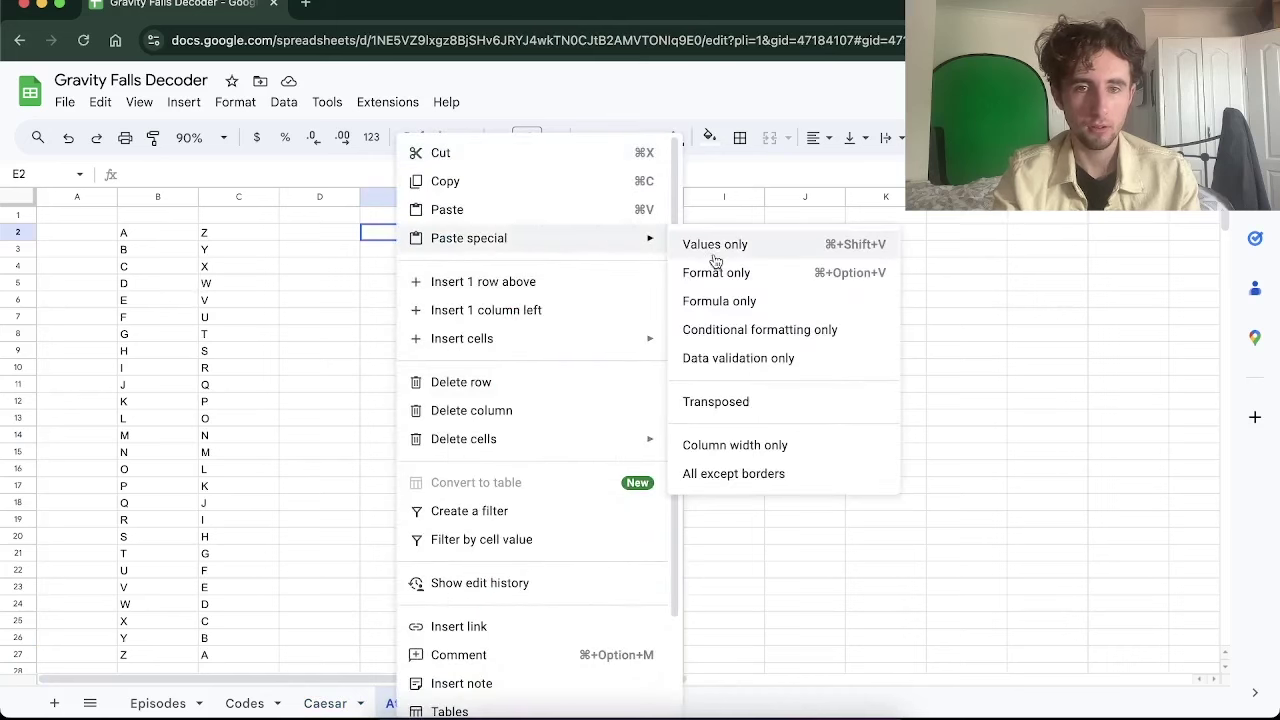
pyautogui.click(714, 250)
pyautogui.click(636, 339)
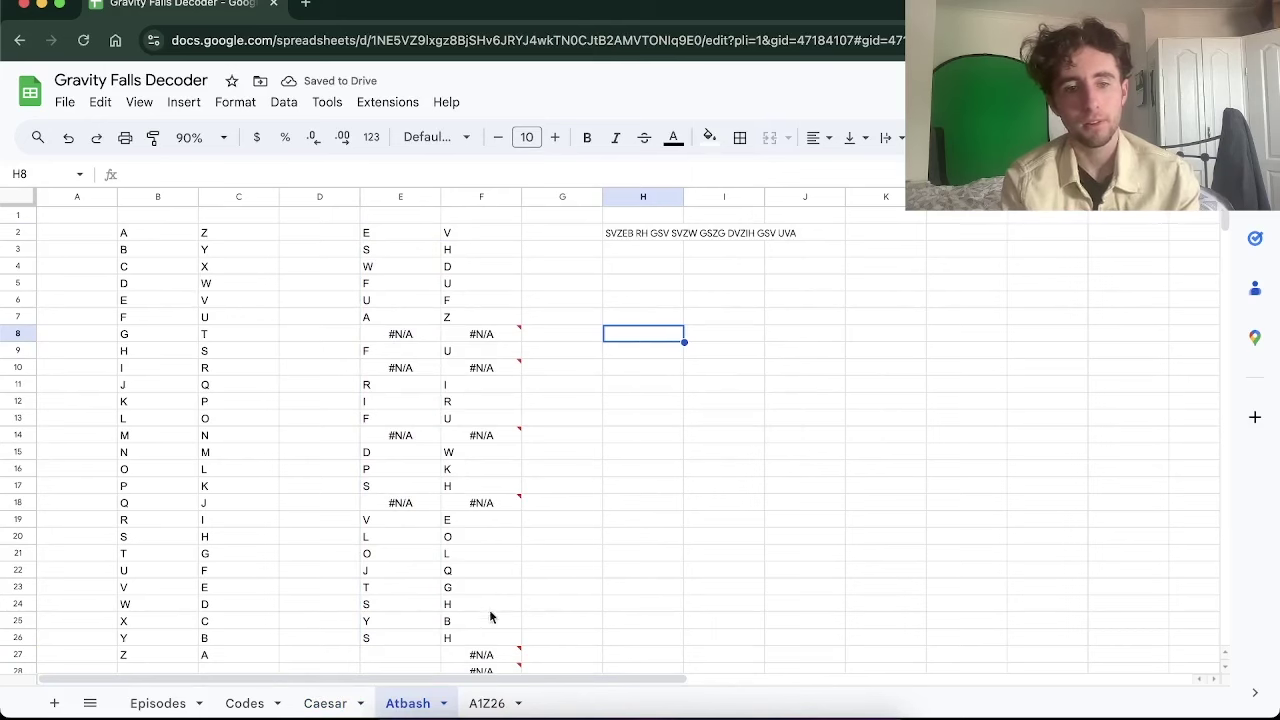
pyautogui.click(310, 703)
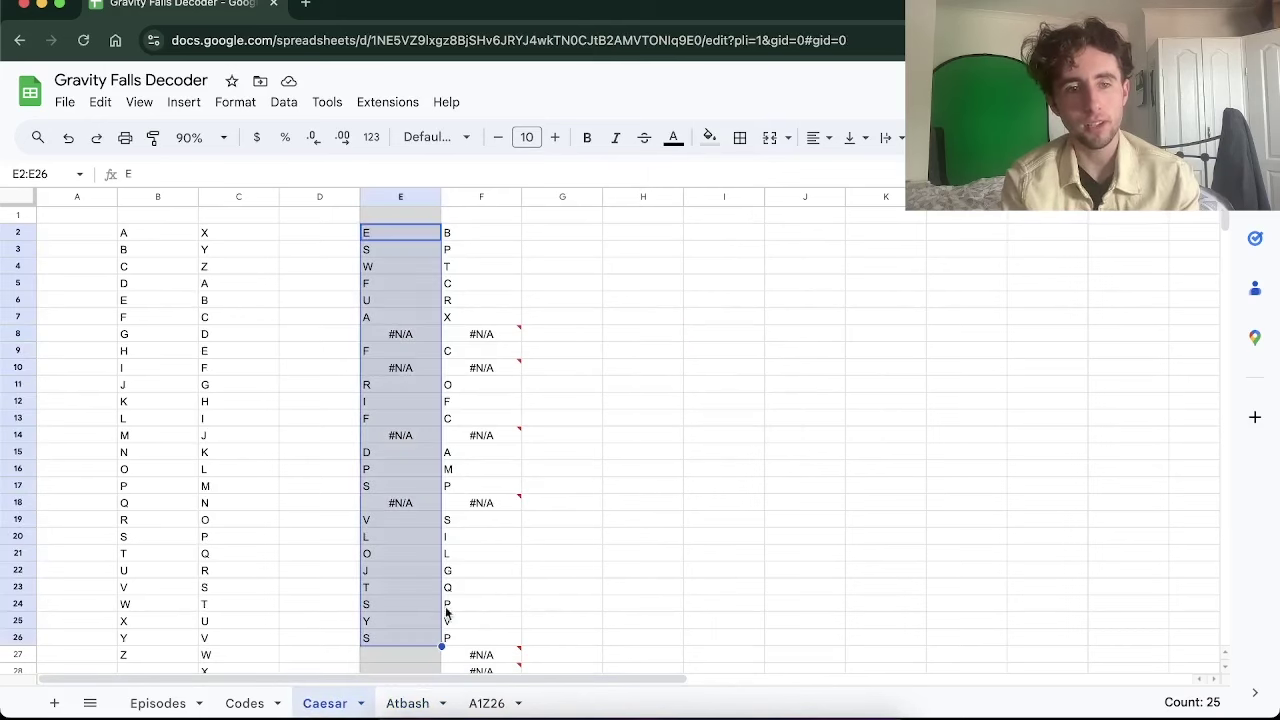
pyautogui.click(614, 552)
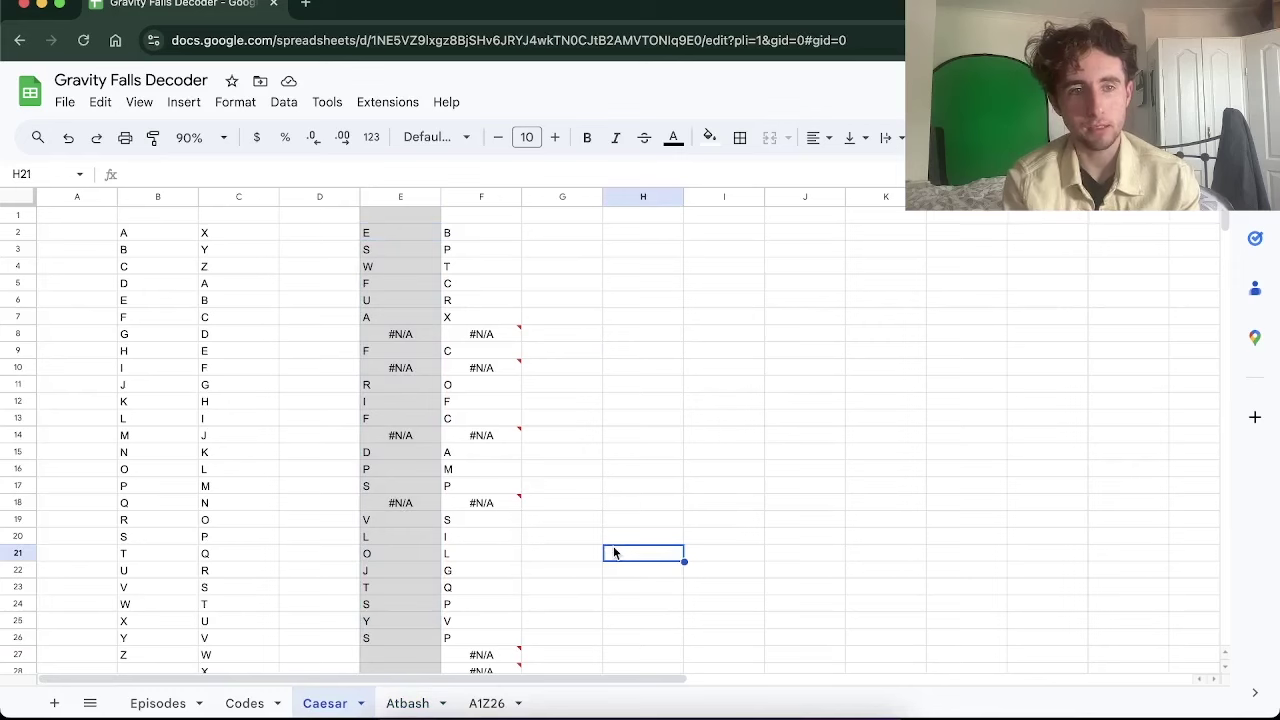
pyautogui.click(480, 703)
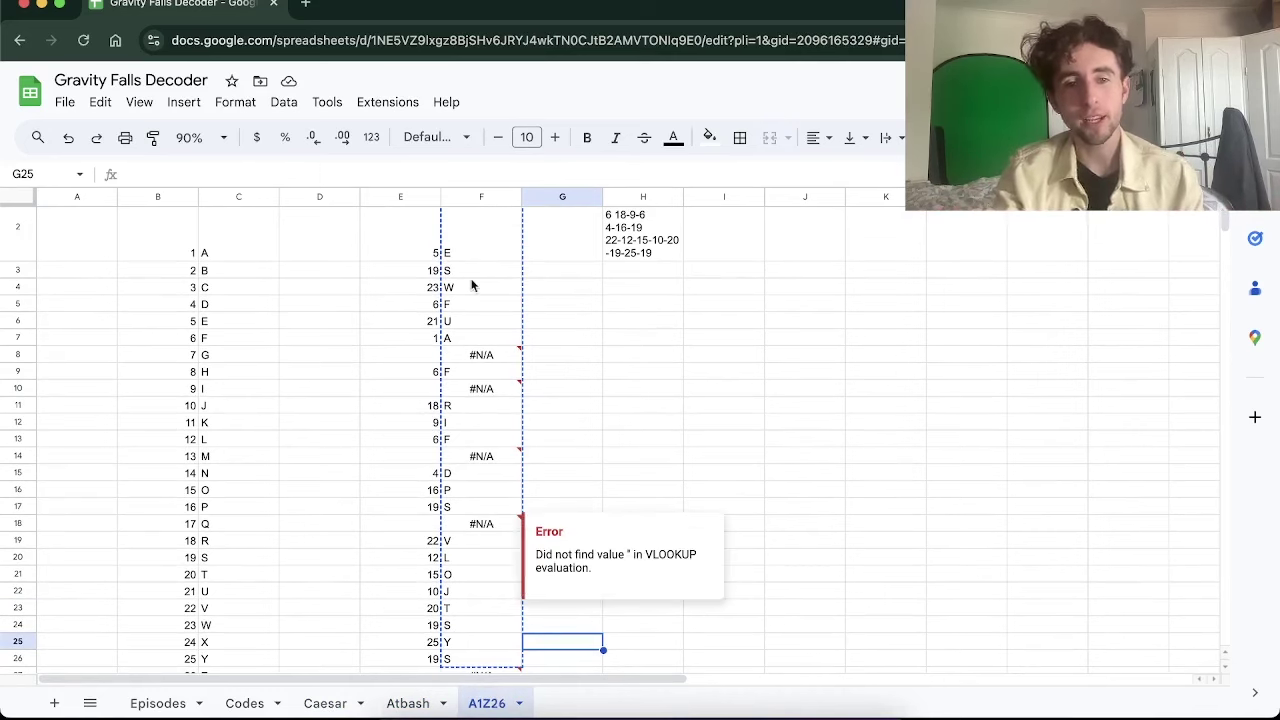
# Step: Copy the Caesar sheet's output letters F2:F26 and paste them as values into Atbash E2
pyautogui.scroll(-2, 445, 466)
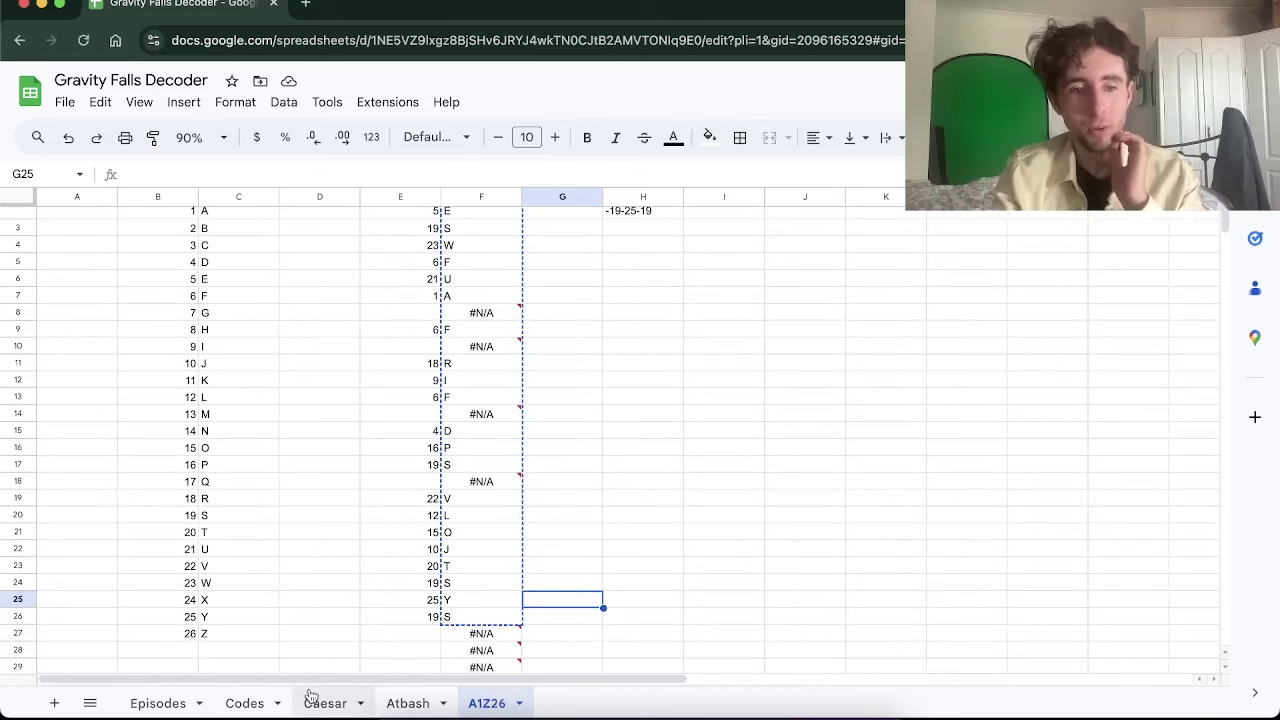
pyautogui.click(325, 703)
pyautogui.moveTo(446, 230); pyautogui.dragTo(474, 640)
pyautogui.hotkey('ctrl', 'c')
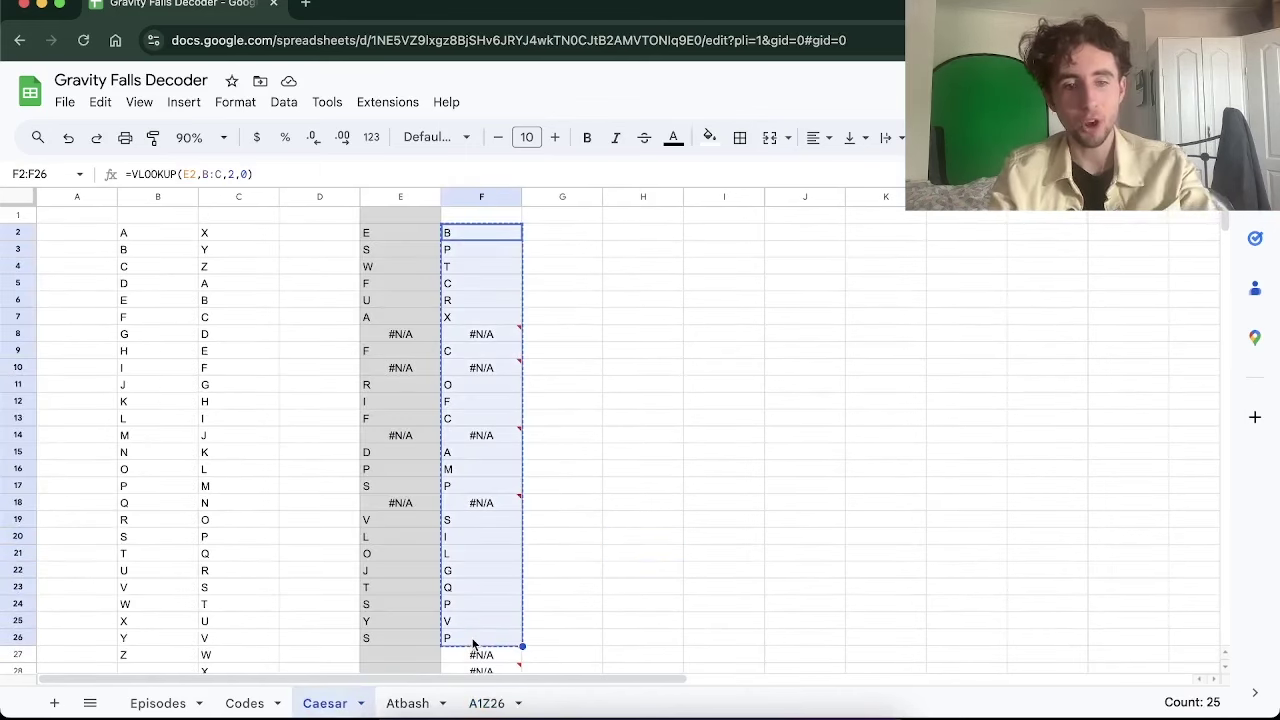
pyautogui.click(408, 703)
pyautogui.click(410, 229)
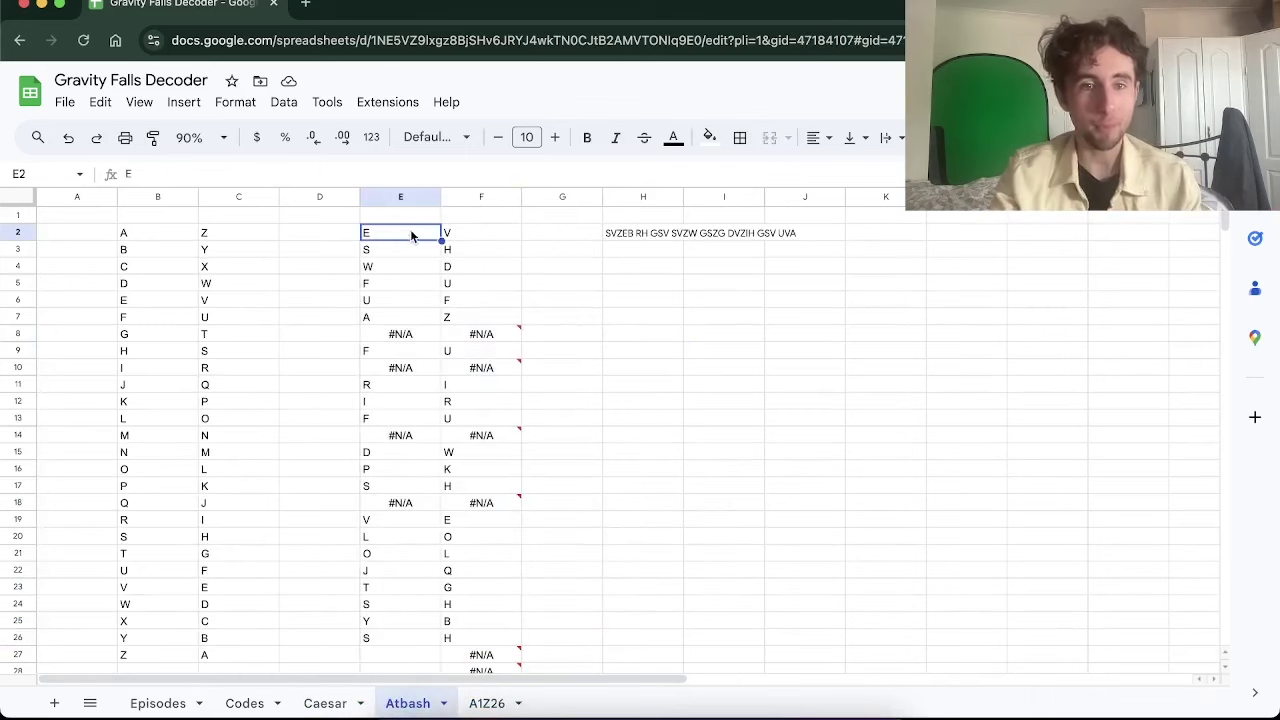
pyautogui.rightClick(410, 229)
pyautogui.moveTo(530, 240)
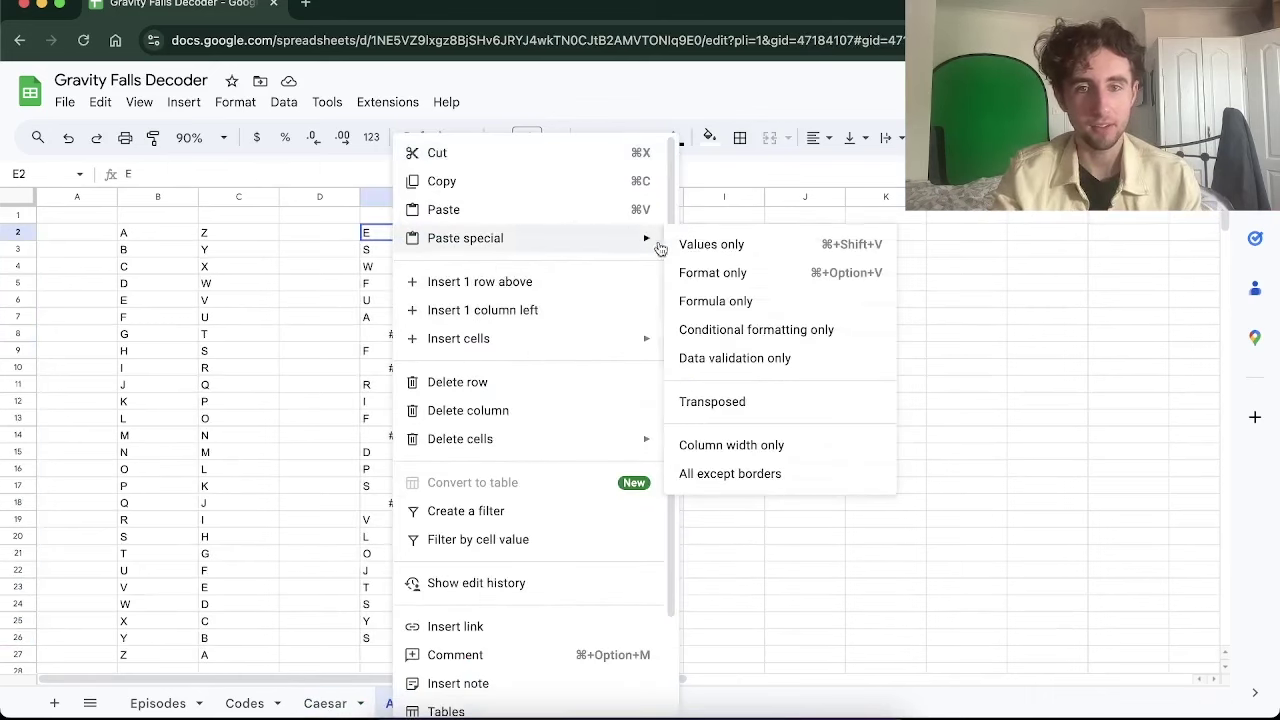
pyautogui.click(692, 241)
pyautogui.click(597, 305)
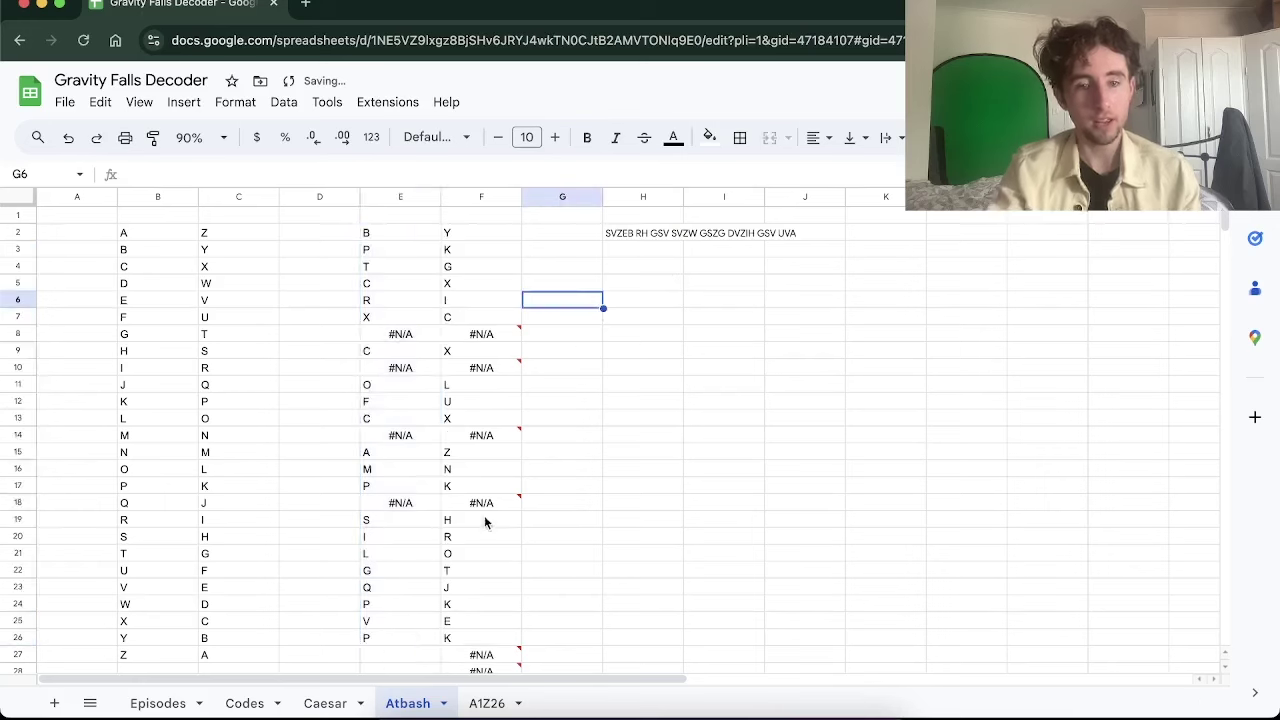
# Step: Copy A1Z26's decoded letters F2:F26 and paste them as values only into Atbash E2
pyautogui.click(487, 703)
pyautogui.scroll(1, 477, 590)
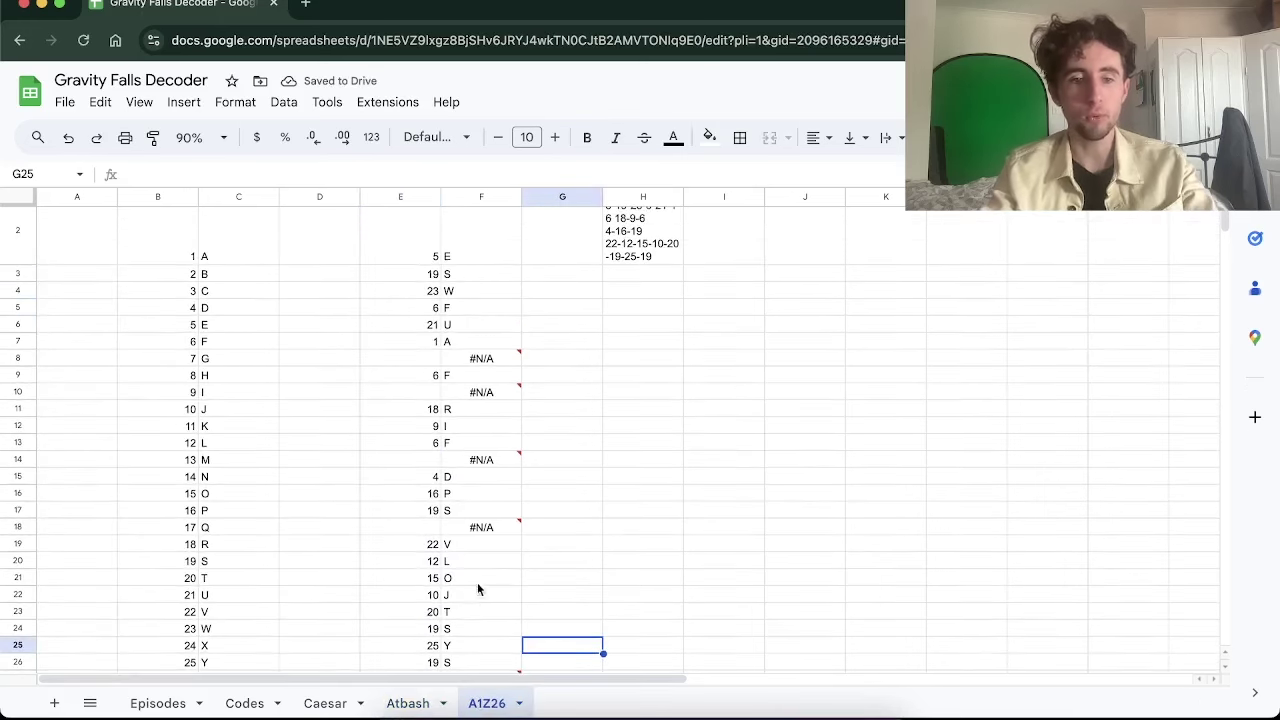
pyautogui.moveTo(458, 668); pyautogui.dragTo(457, 232)
pyautogui.hotkey('ctrl', 'c')
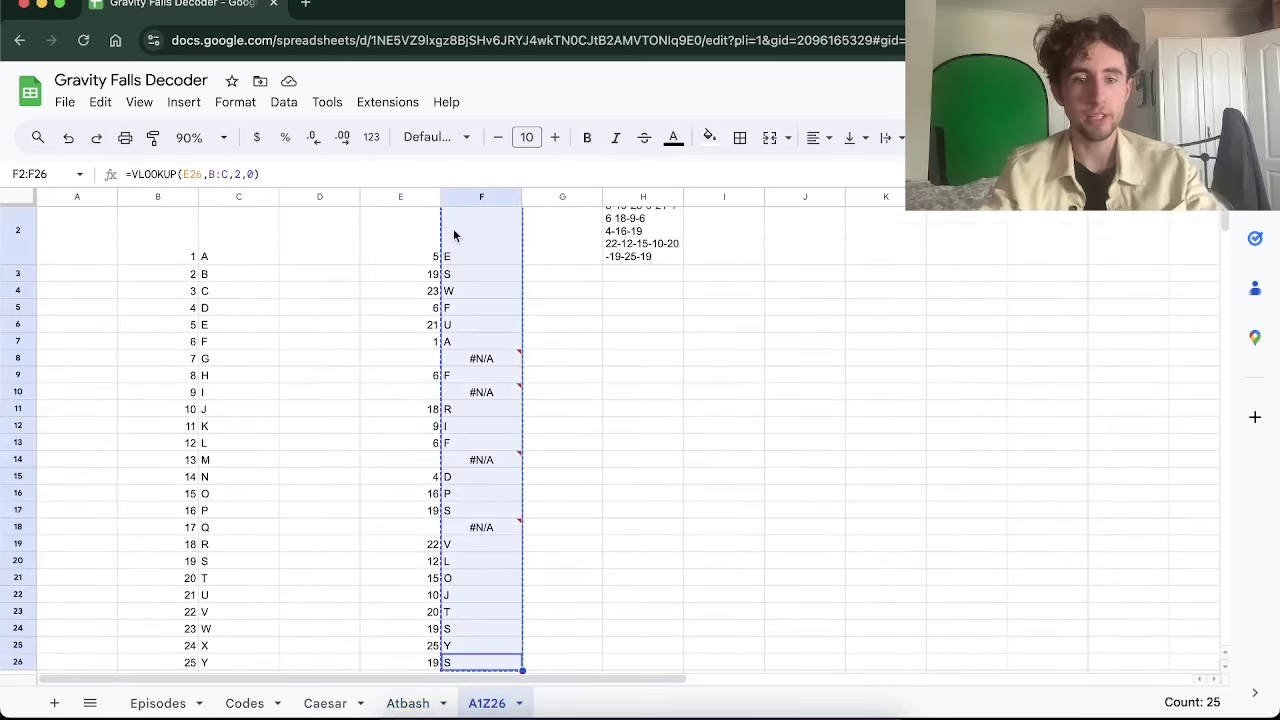
pyautogui.scroll(-1, 453, 233)
pyautogui.click(408, 703)
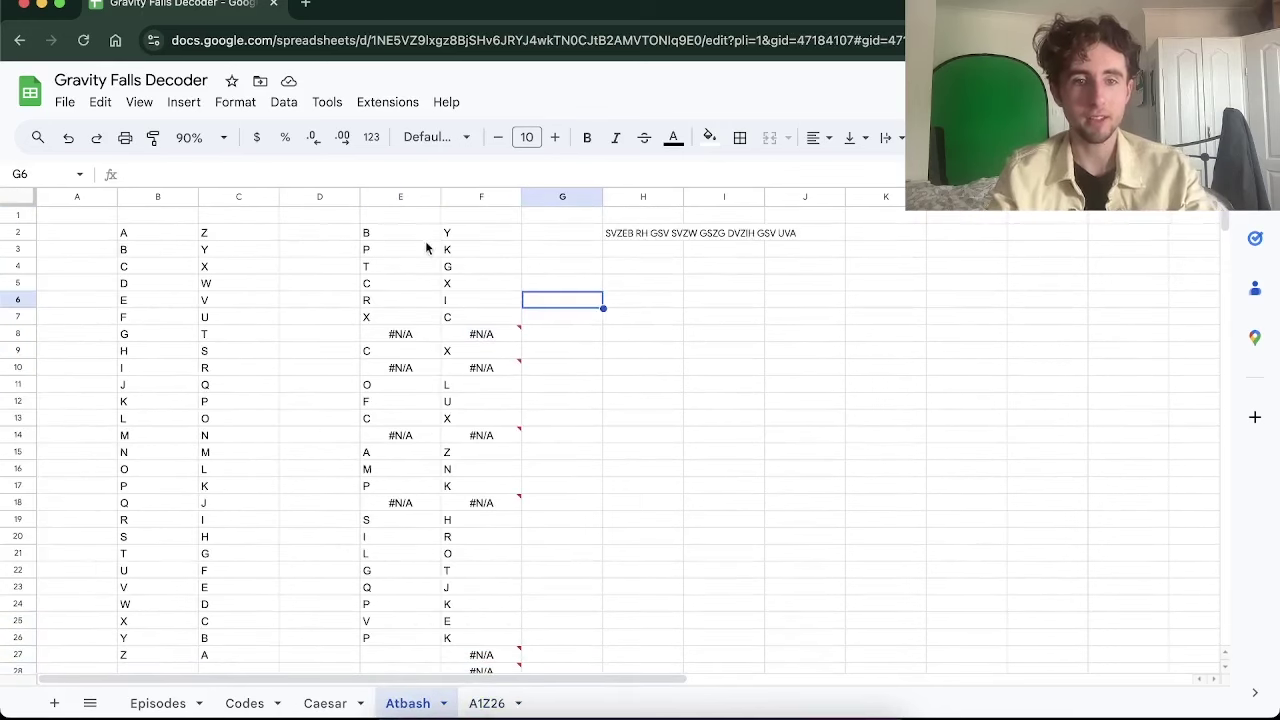
pyautogui.click(413, 233)
pyautogui.rightClick(413, 233)
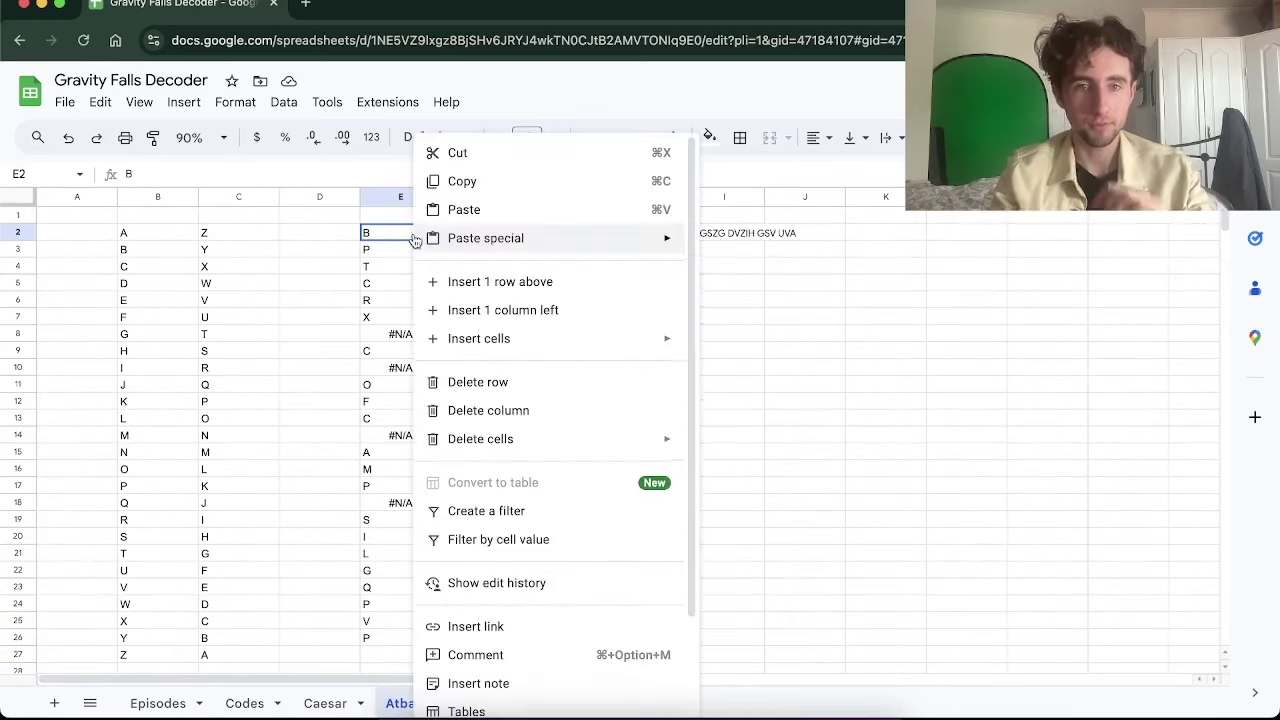
pyautogui.moveTo(475, 240)
pyautogui.click(735, 246)
# Step: Copy the Atbash output letters F2:F26 and select E2 on the Caesar sheet
pyautogui.moveTo(465, 235); pyautogui.dragTo(461, 640)
pyautogui.hotkey('ctrl', 'c')
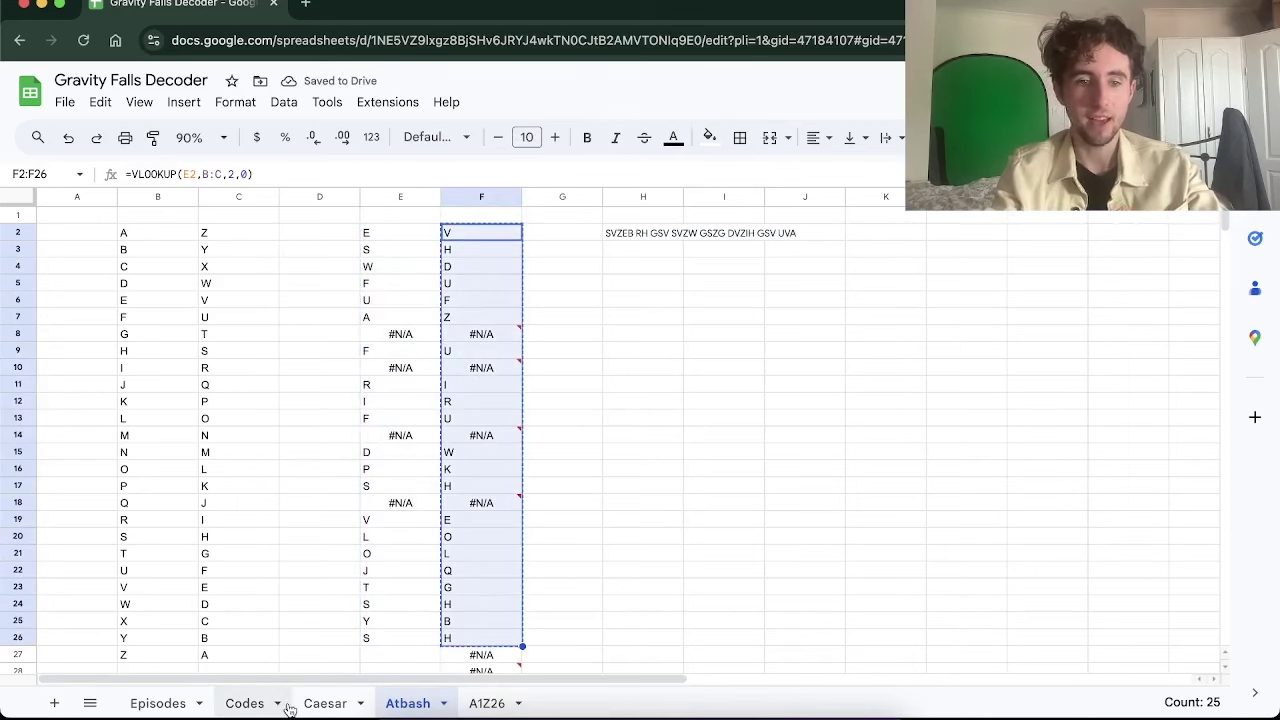
pyautogui.click(244, 703)
pyautogui.click(325, 703)
pyautogui.click(408, 231)
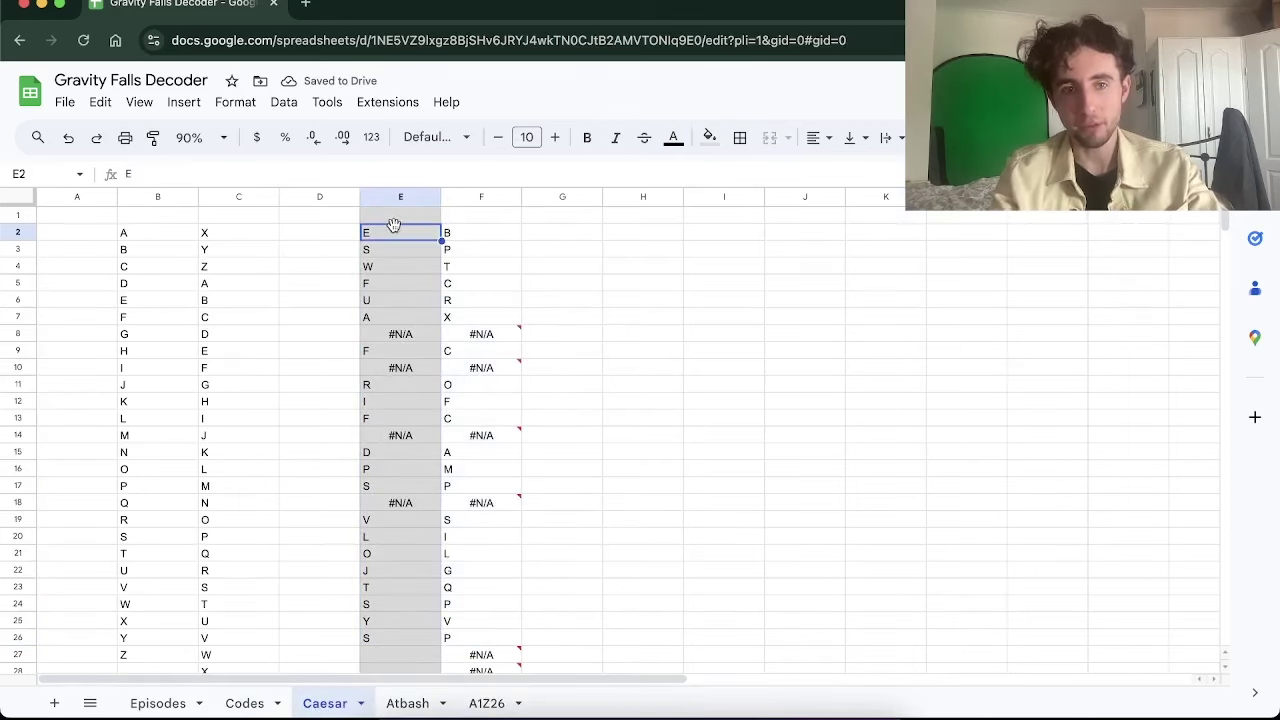
# Step: Paste the Atbash letters as values only into Caesar E2
pyautogui.rightClick(392, 232)
pyautogui.moveTo(475, 238)
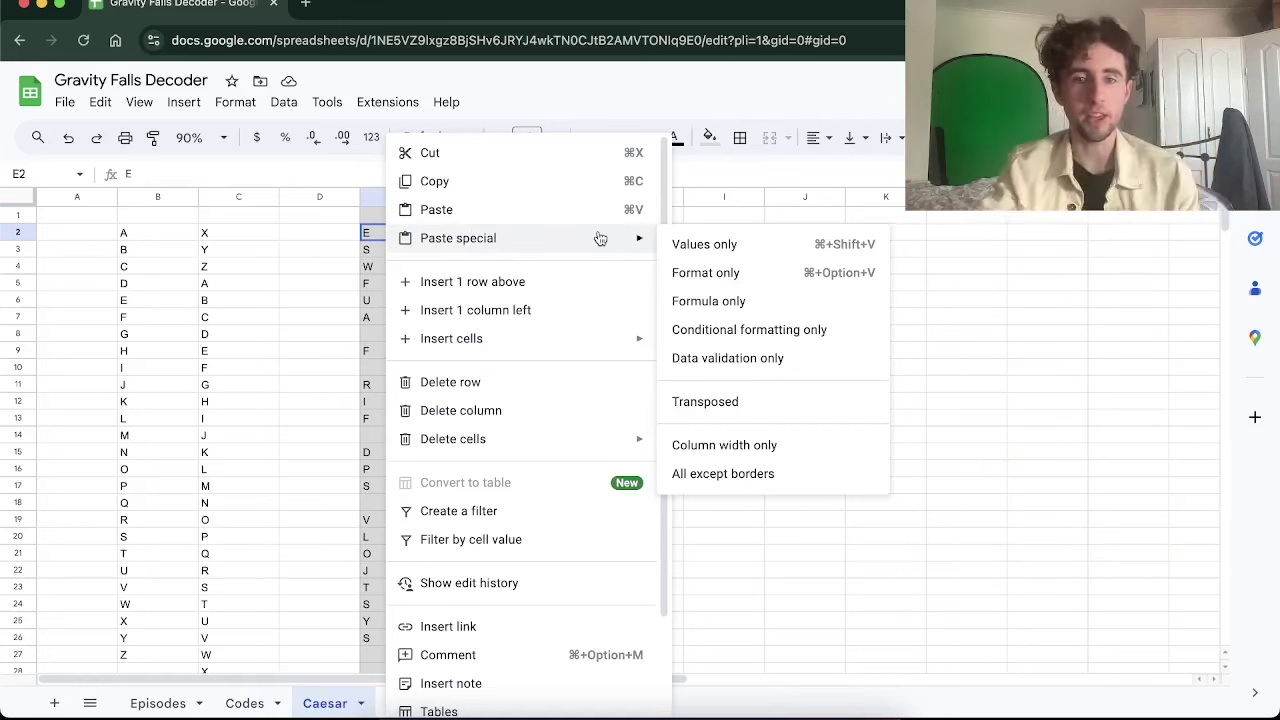
pyautogui.click(695, 245)
pyautogui.click(634, 251)
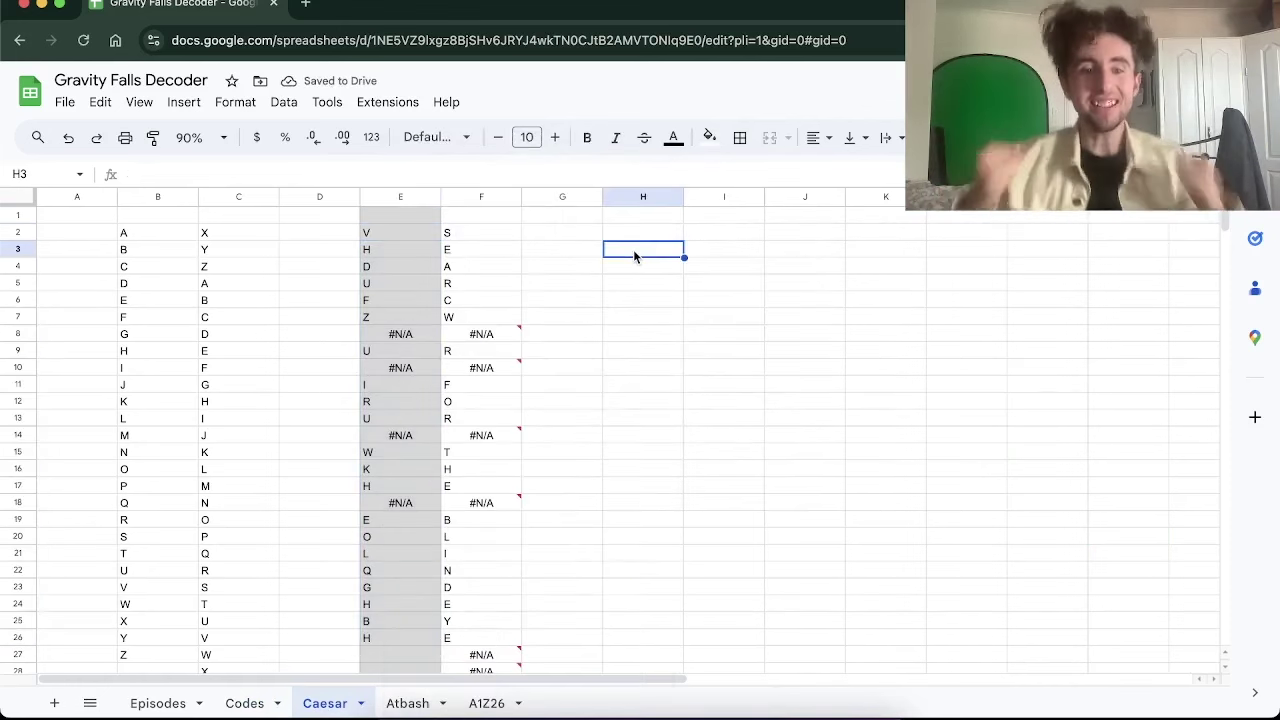
pyautogui.click(545, 252)
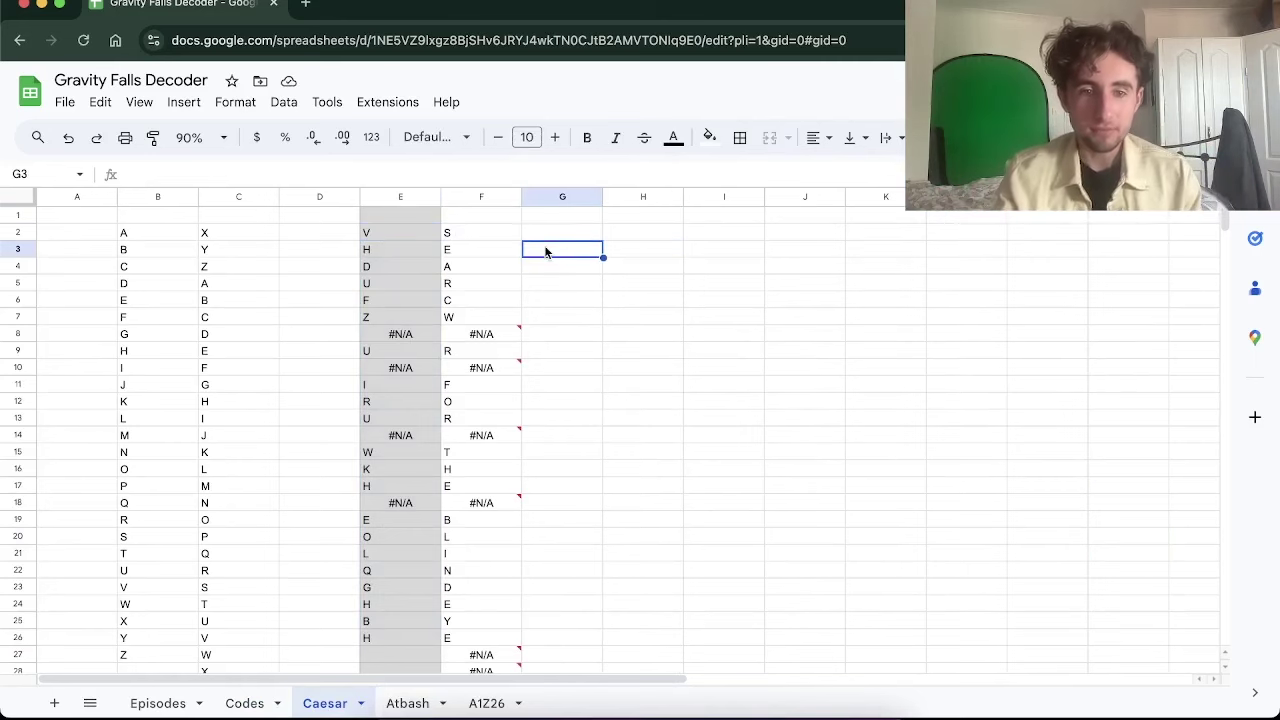
pyautogui.click(553, 308)
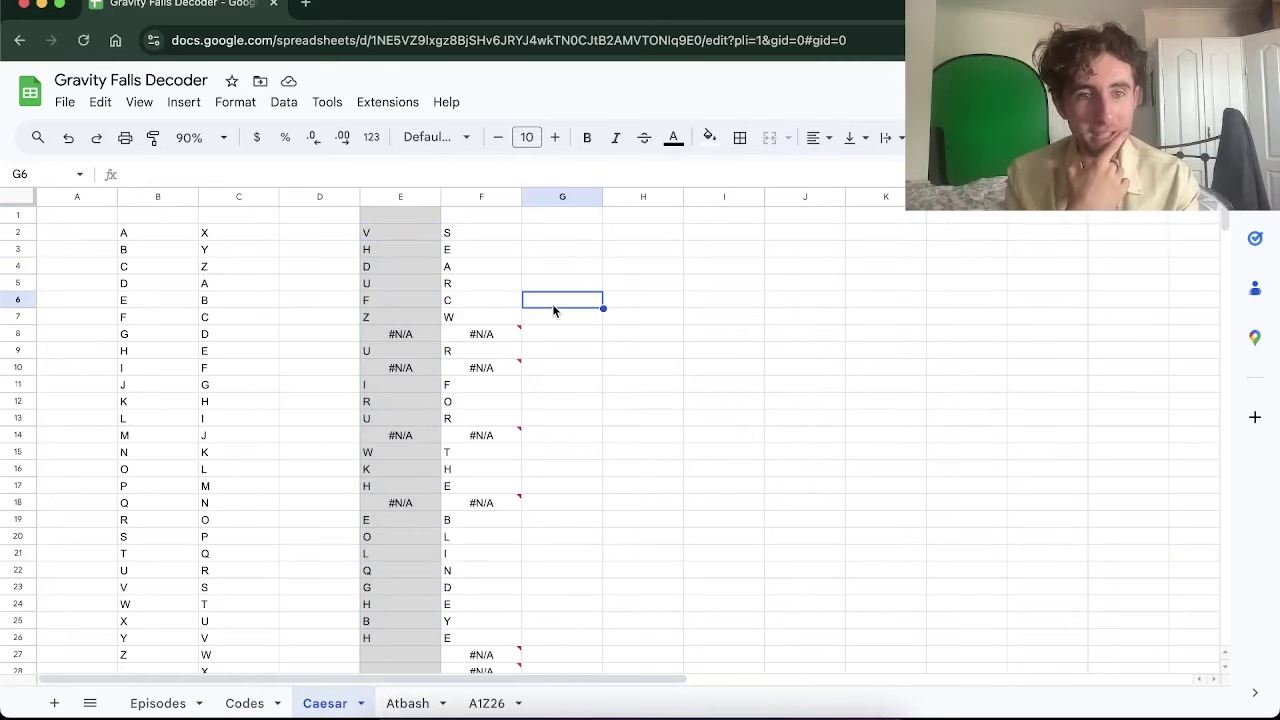
# Step: Inspect the Caesar decoded letters in column F, including the #N/A error in F8
pyautogui.moveTo(489, 235); pyautogui.dragTo(476, 304)
pyautogui.moveTo(473, 351); pyautogui.dragTo(470, 660)
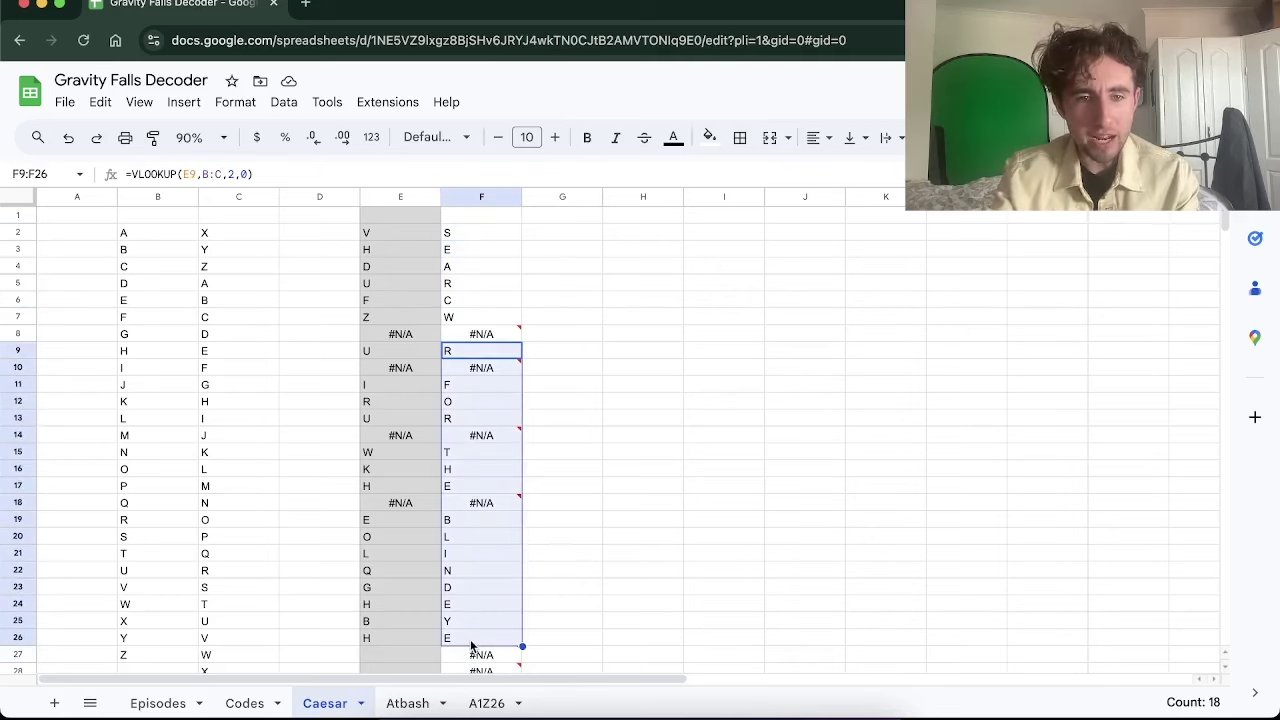
pyautogui.click(620, 588)
pyautogui.scroll(-3, 555, 589)
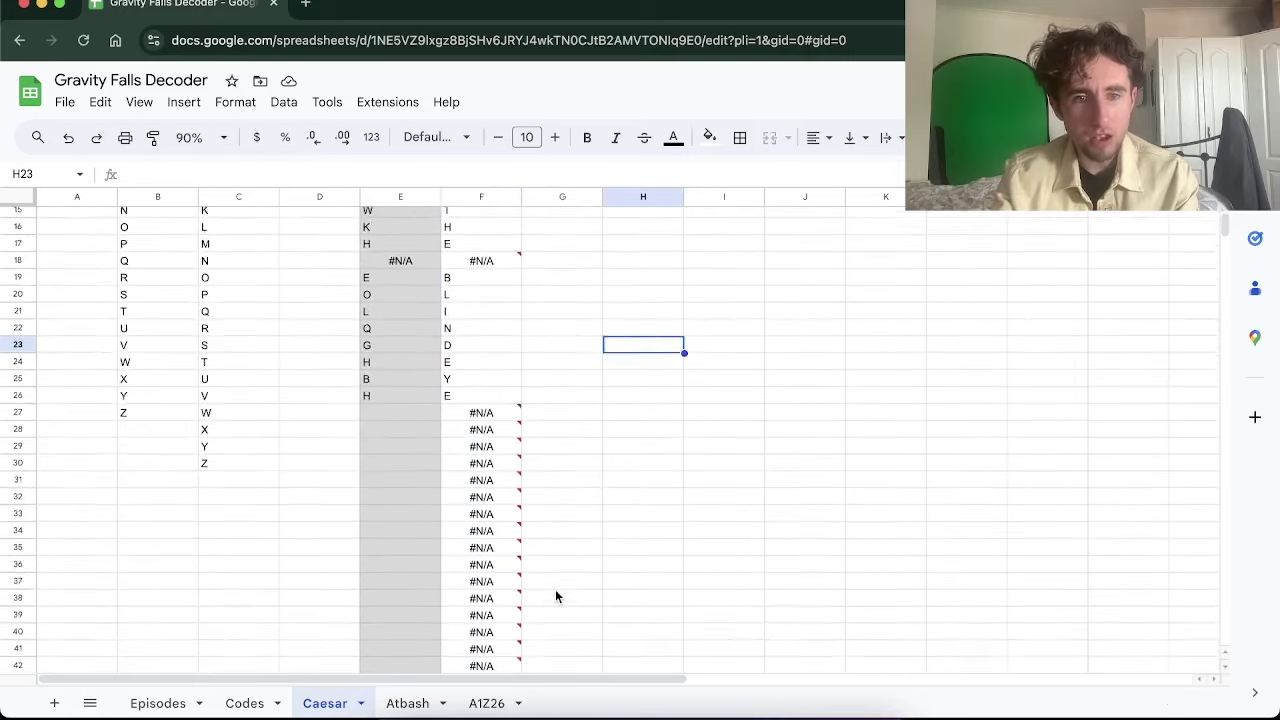
pyautogui.scroll(5, 557, 596)
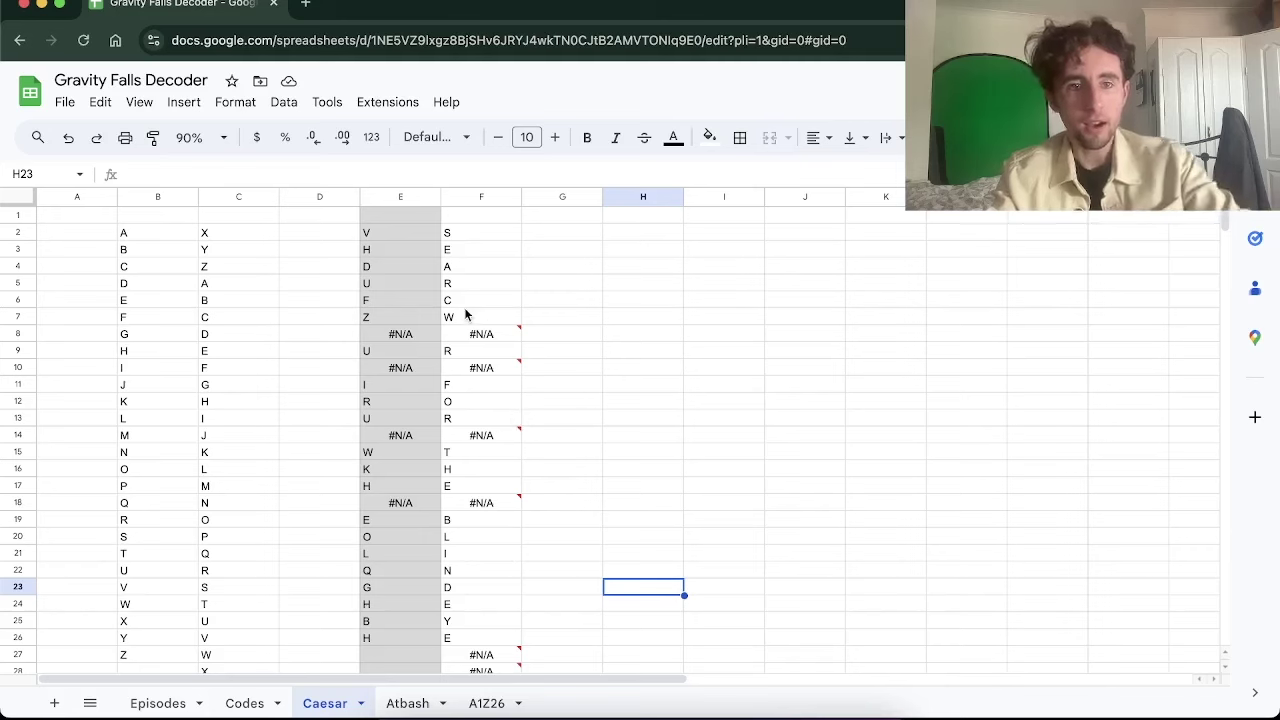
pyautogui.moveTo(475, 318); pyautogui.dragTo(377, 346)
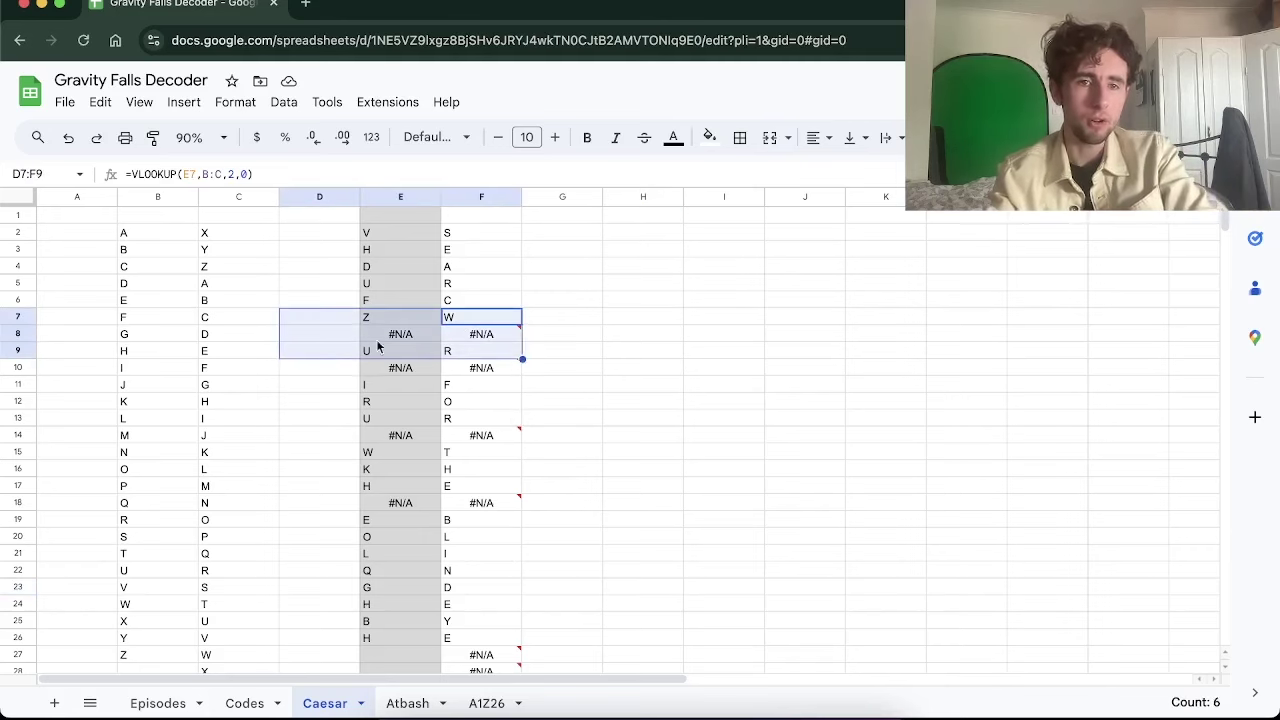
pyautogui.click(458, 336)
pyautogui.click(572, 557)
# Step: Return to A1Z26, check the number code in H2, and bring up the episode video
pyautogui.click(487, 703)
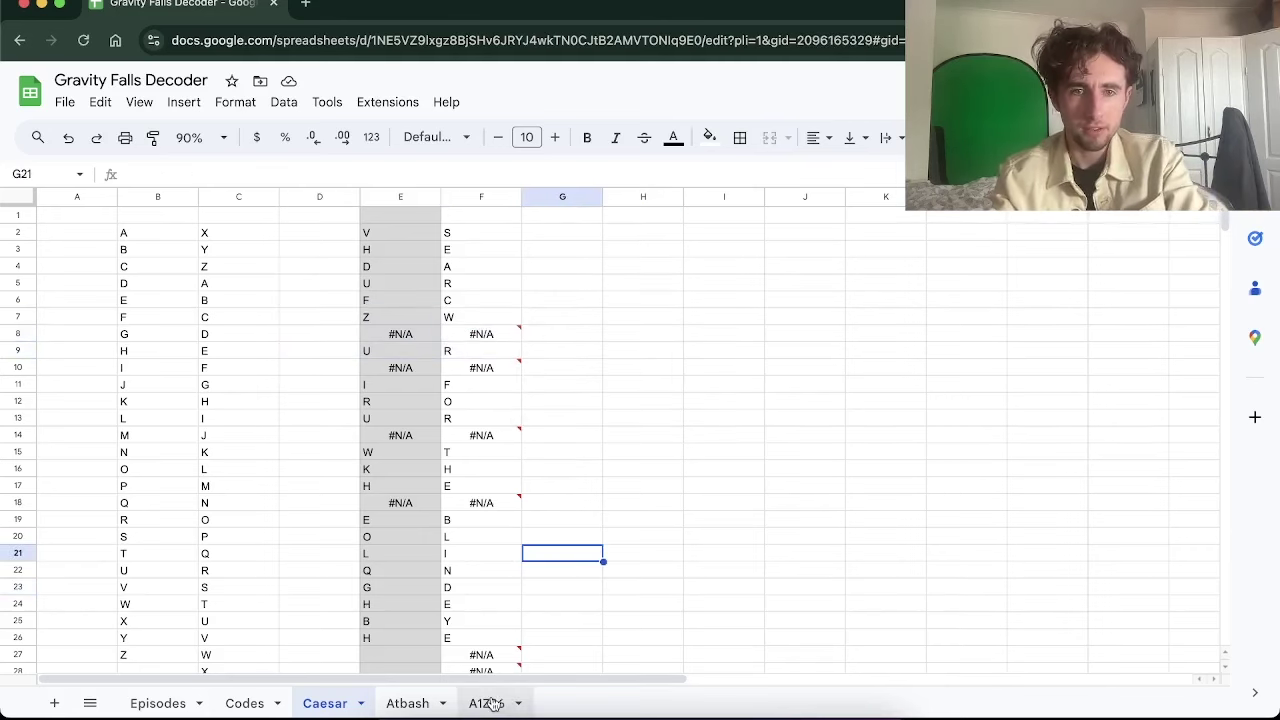
pyautogui.click(640, 276)
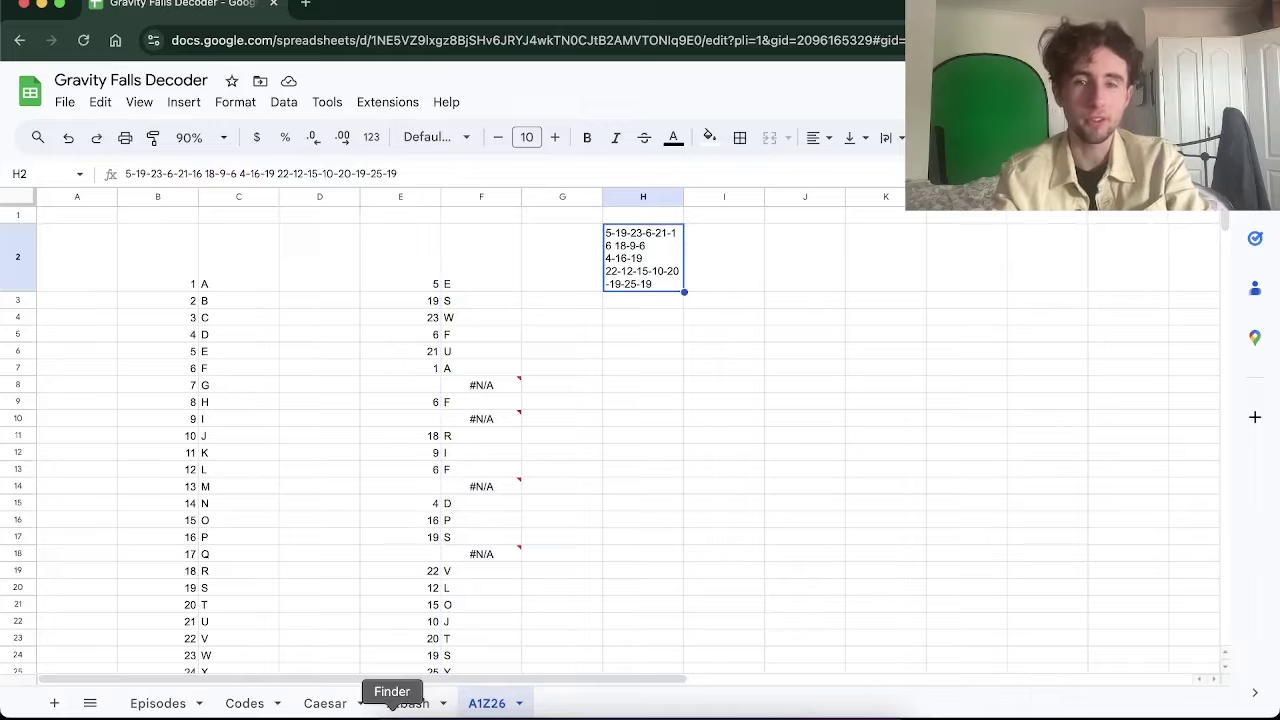
pyautogui.click(392, 712)
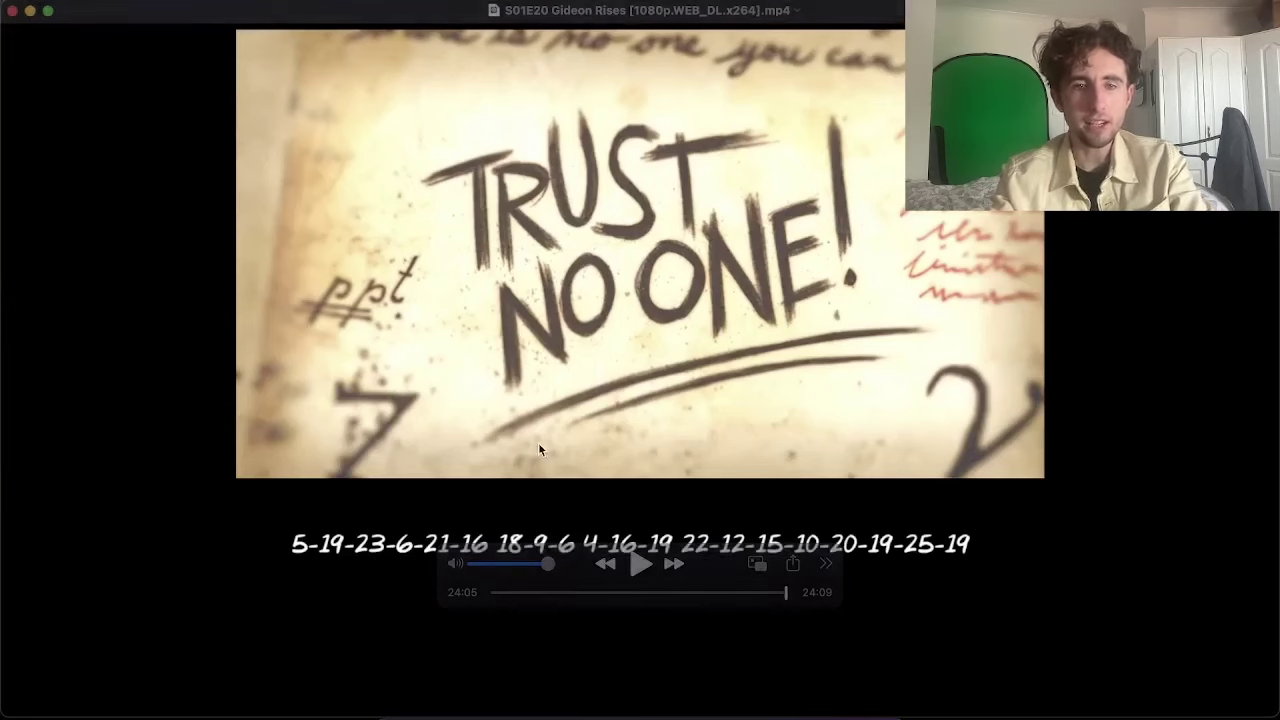
# Step: Exit full-screen playback of Gideon Rises and bring the decoder spreadsheet back to the front
pyautogui.press('Escape')
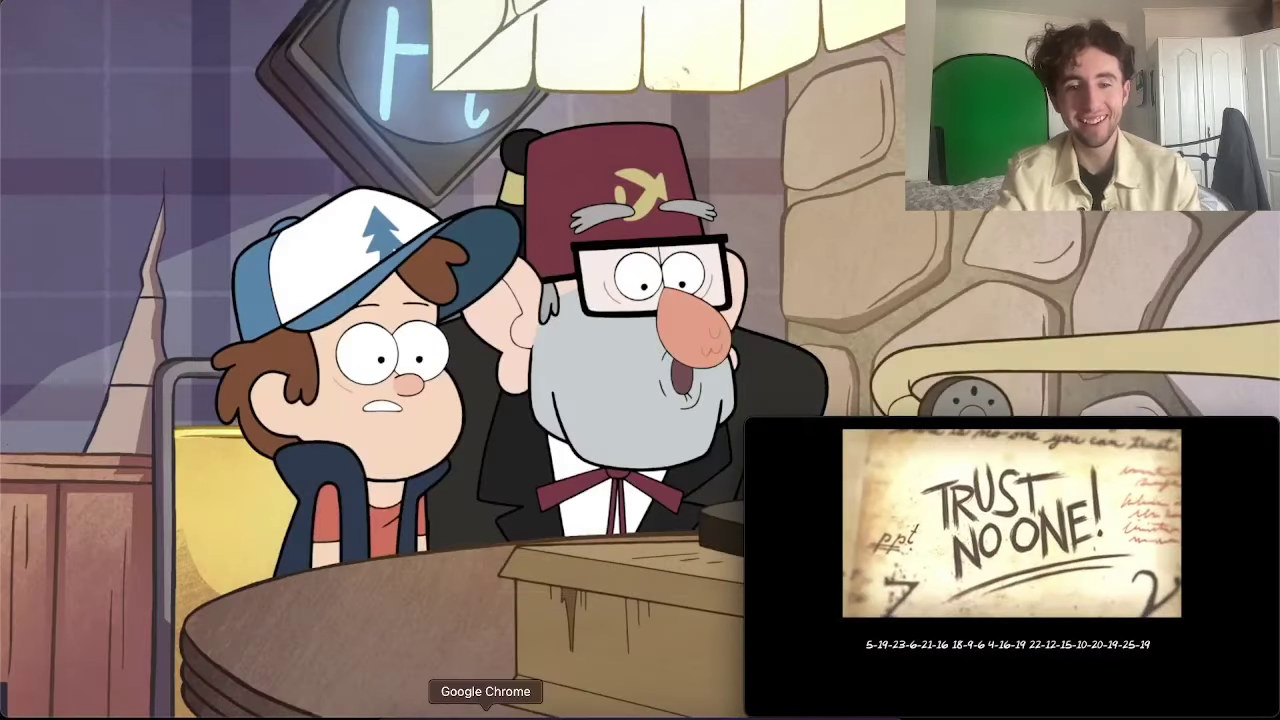
pyautogui.click(486, 714)
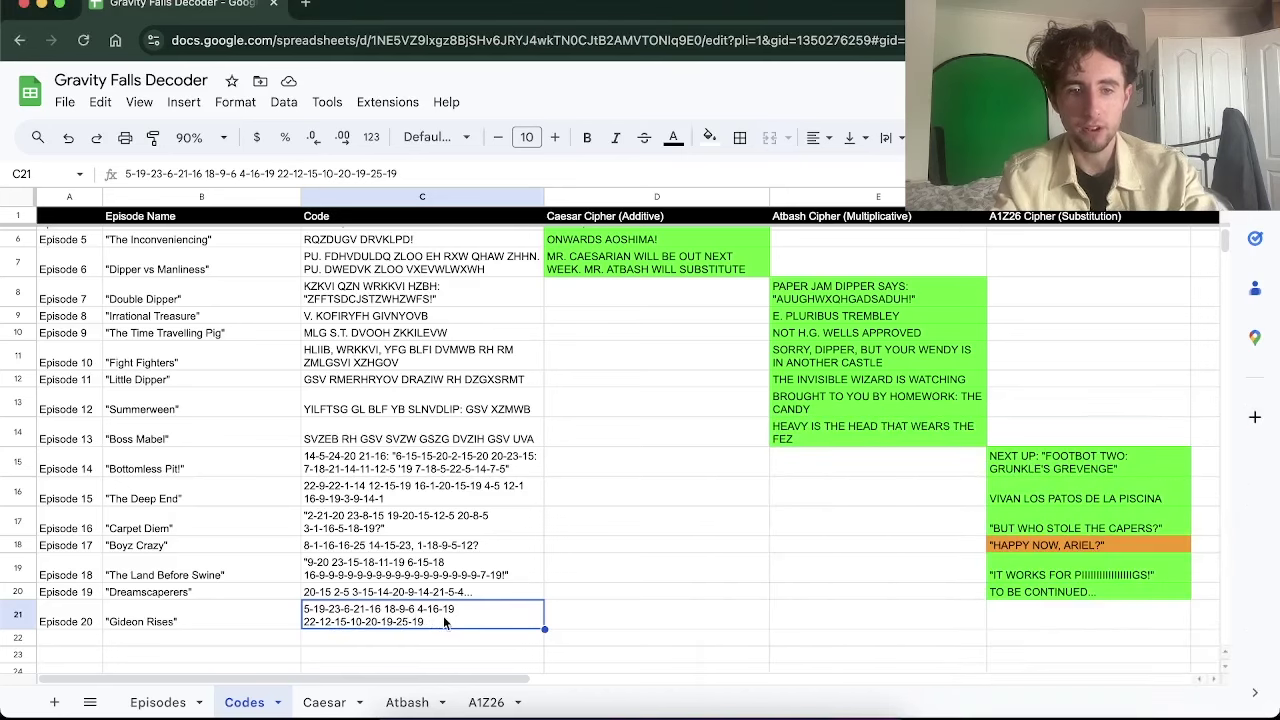
# Step: Paste the Gideon Rises numeric code into cell H2 of the A1Z26 sheet
pyautogui.click(486, 702)
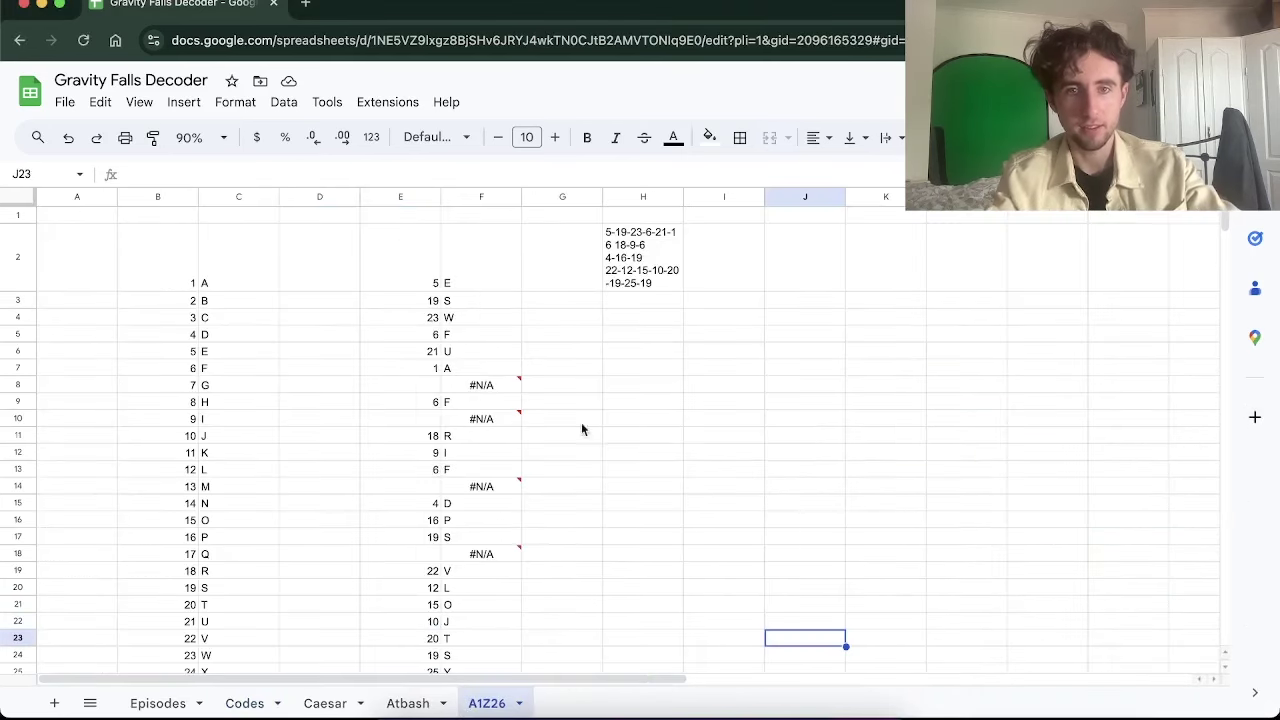
pyautogui.click(643, 257)
pyautogui.hotkey('ctrl', 'v')
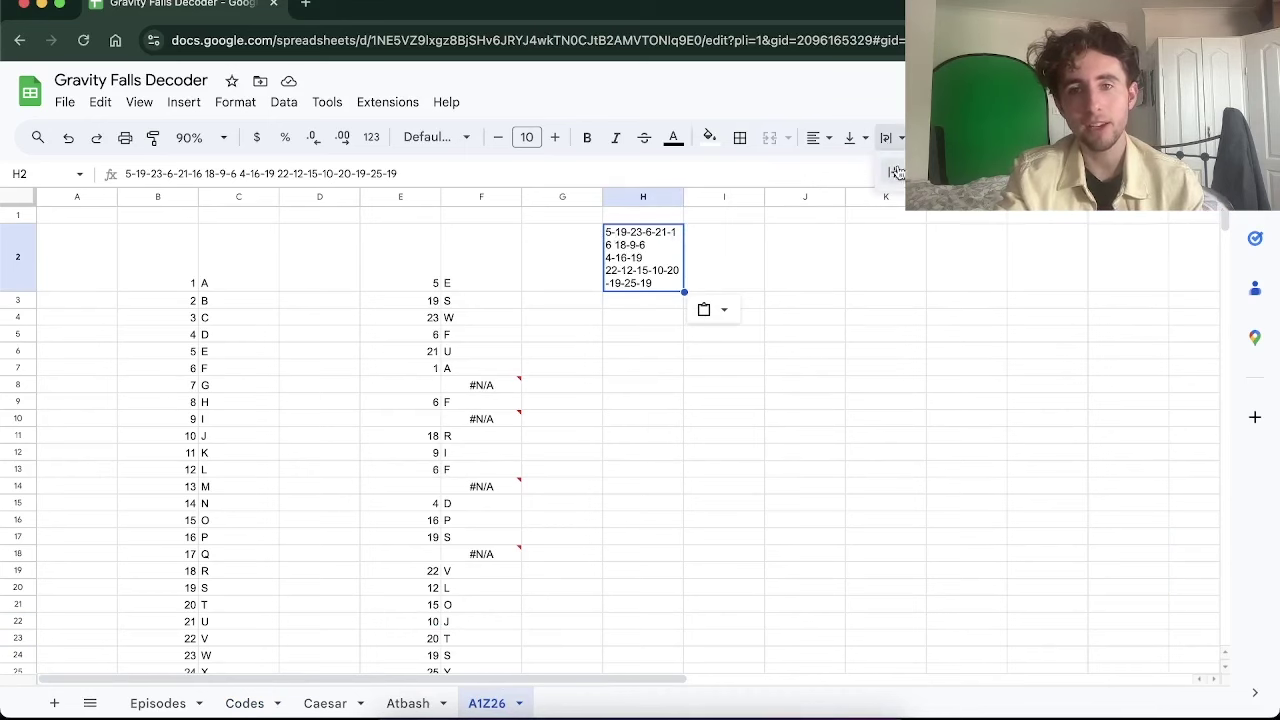
pyautogui.click(897, 172)
# Step: Let H2's code overflow on one line and start checking column E from E2
pyautogui.click(706, 286)
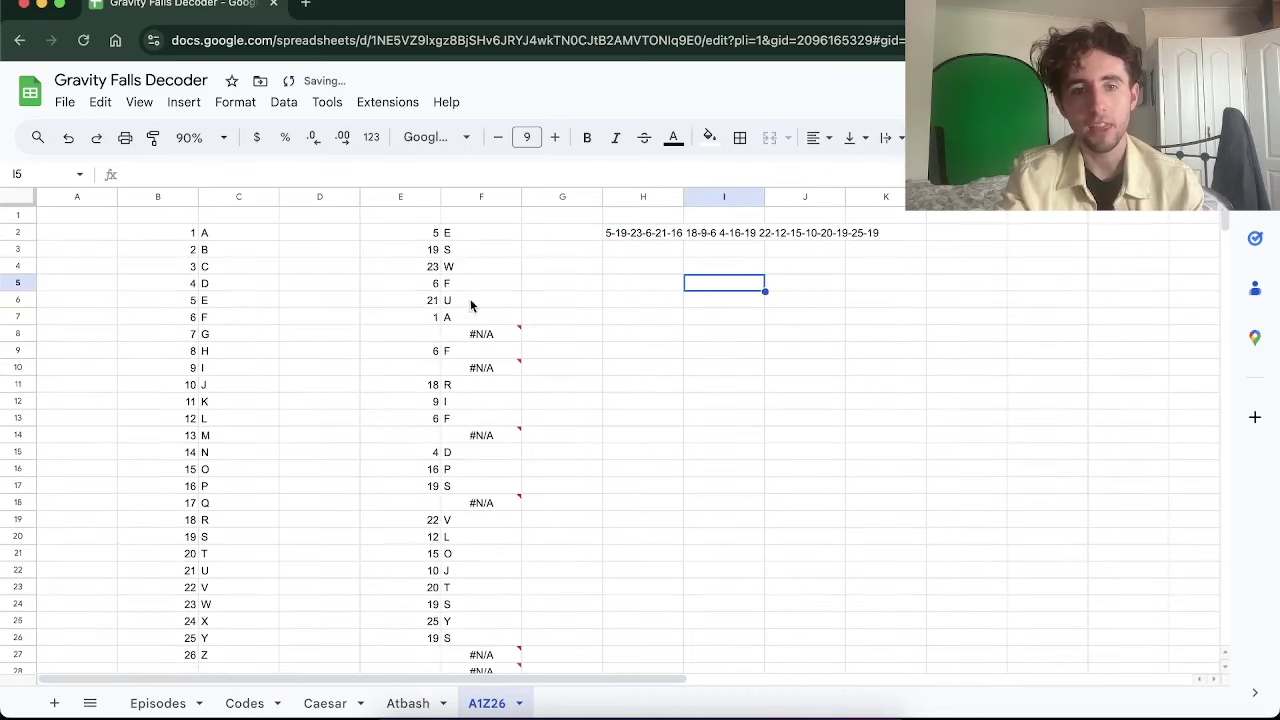
pyautogui.click(412, 238)
pyautogui.press('Down')
pyautogui.press('Down')
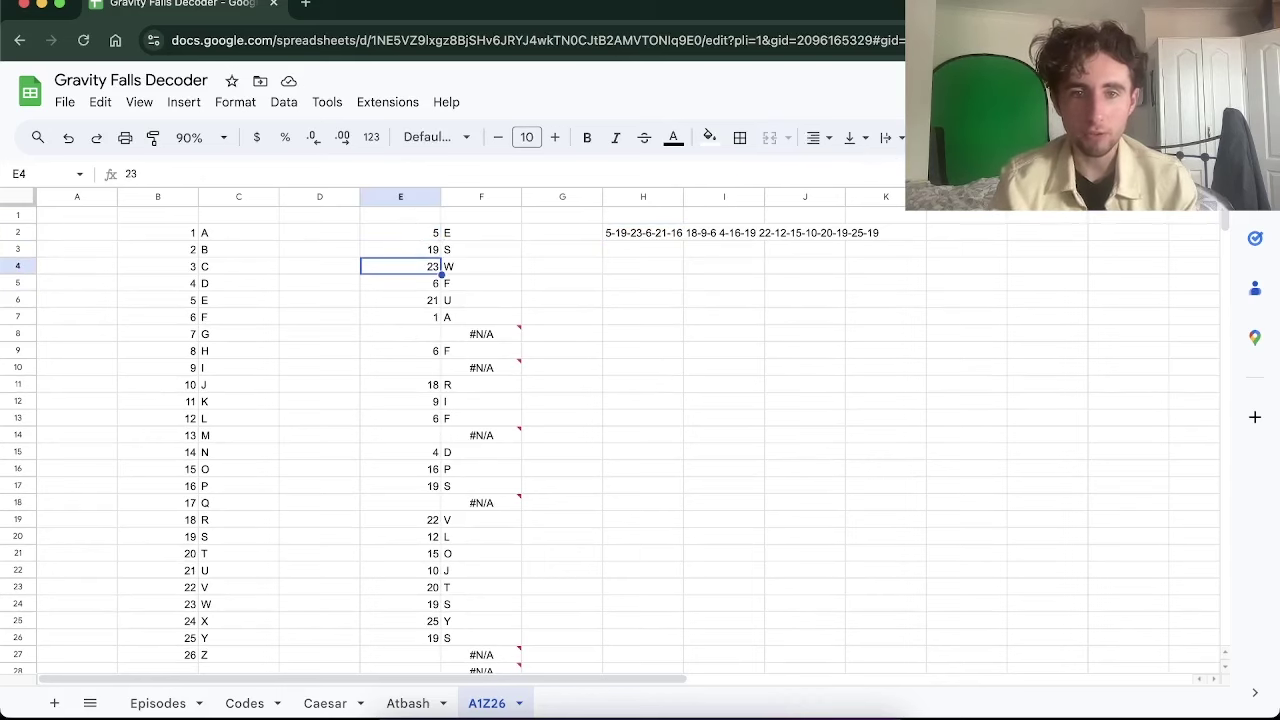
pyautogui.press('Down')
pyautogui.press('Down')
pyautogui.press('Down')
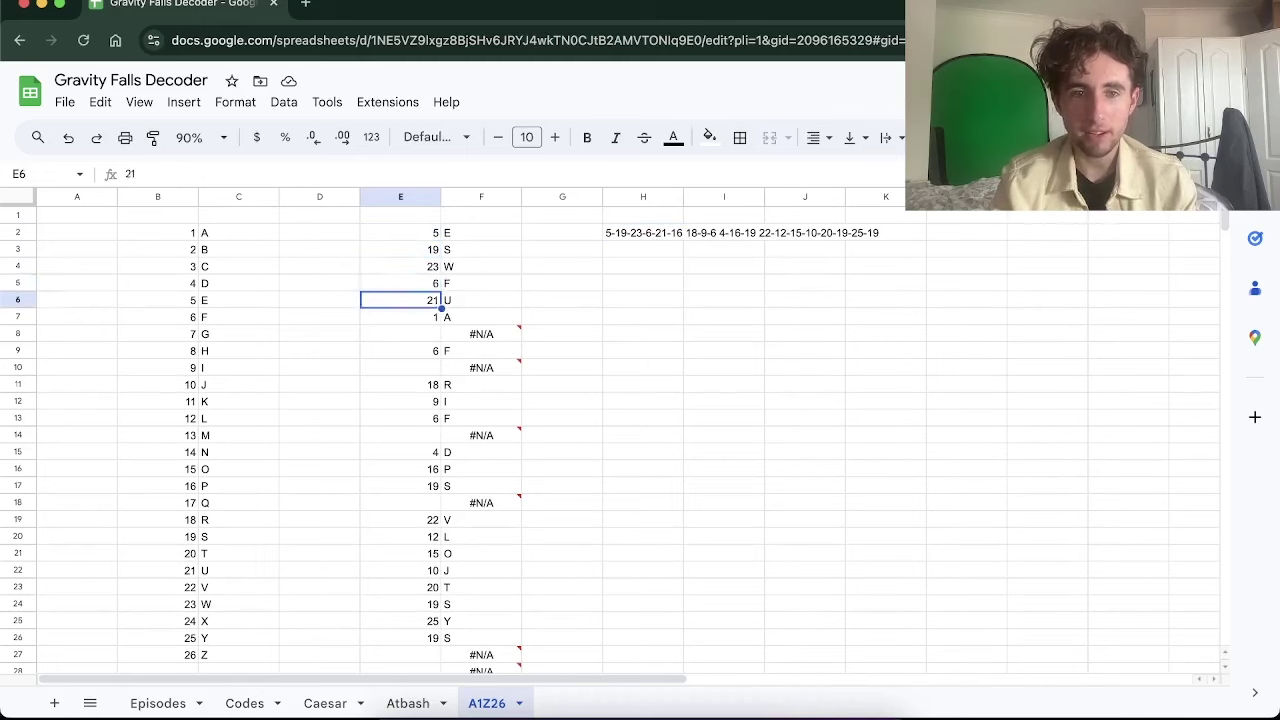
# Step: Change E7 to 16 so it decodes to P, and clear the 6 from E9
pyautogui.write('16')
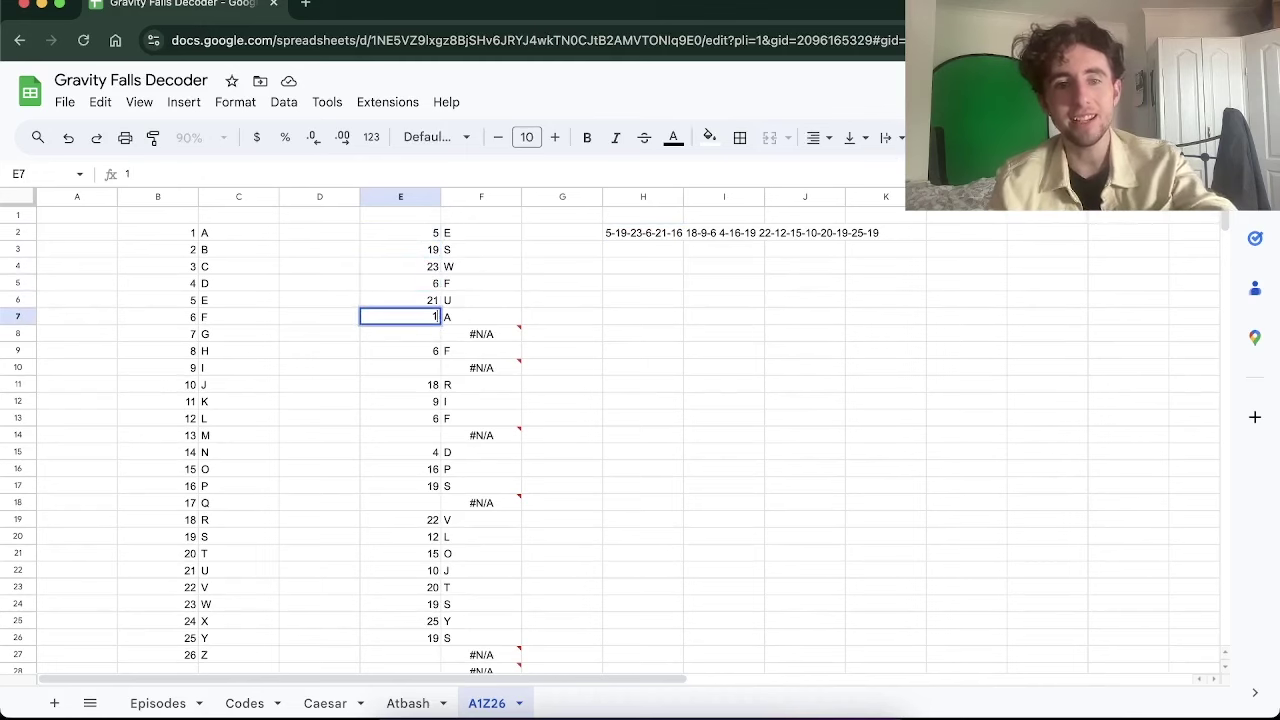
pyautogui.press('Return')
pyautogui.press('Down')
pyautogui.press('Down')
pyautogui.press('Up')
pyautogui.press('Delete')
pyautogui.press('Down')
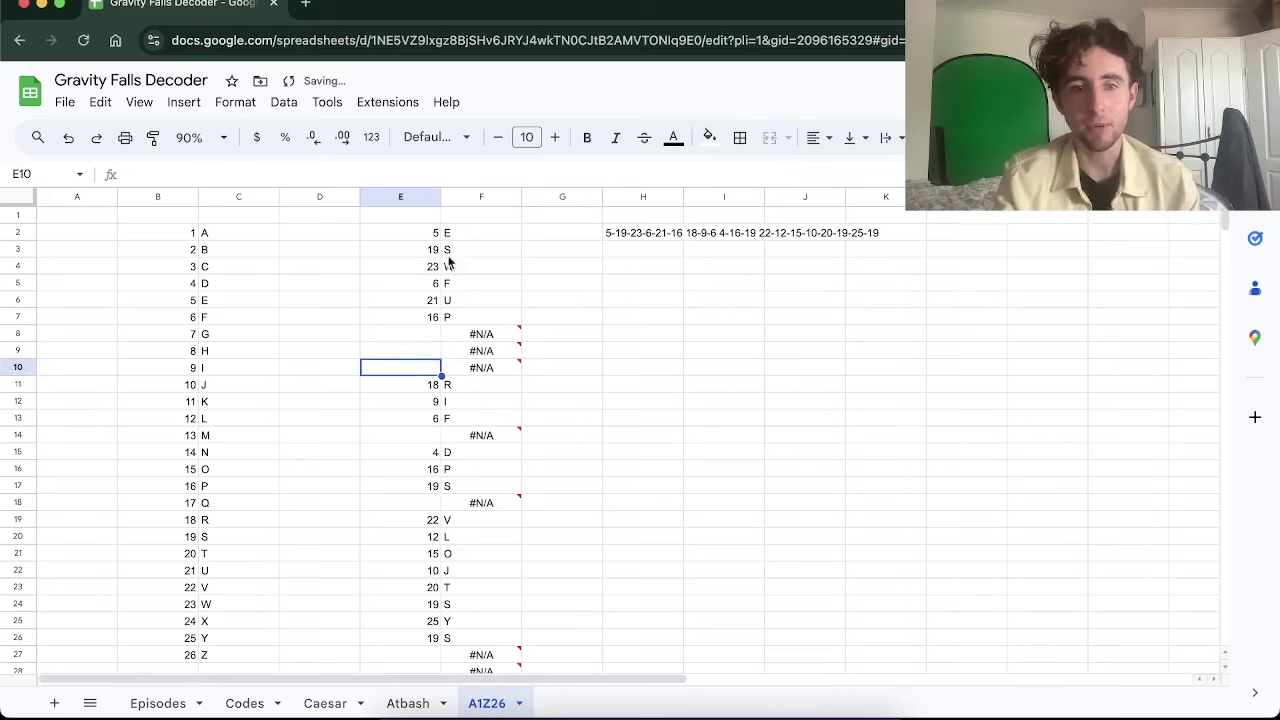
pyautogui.click(338, 694)
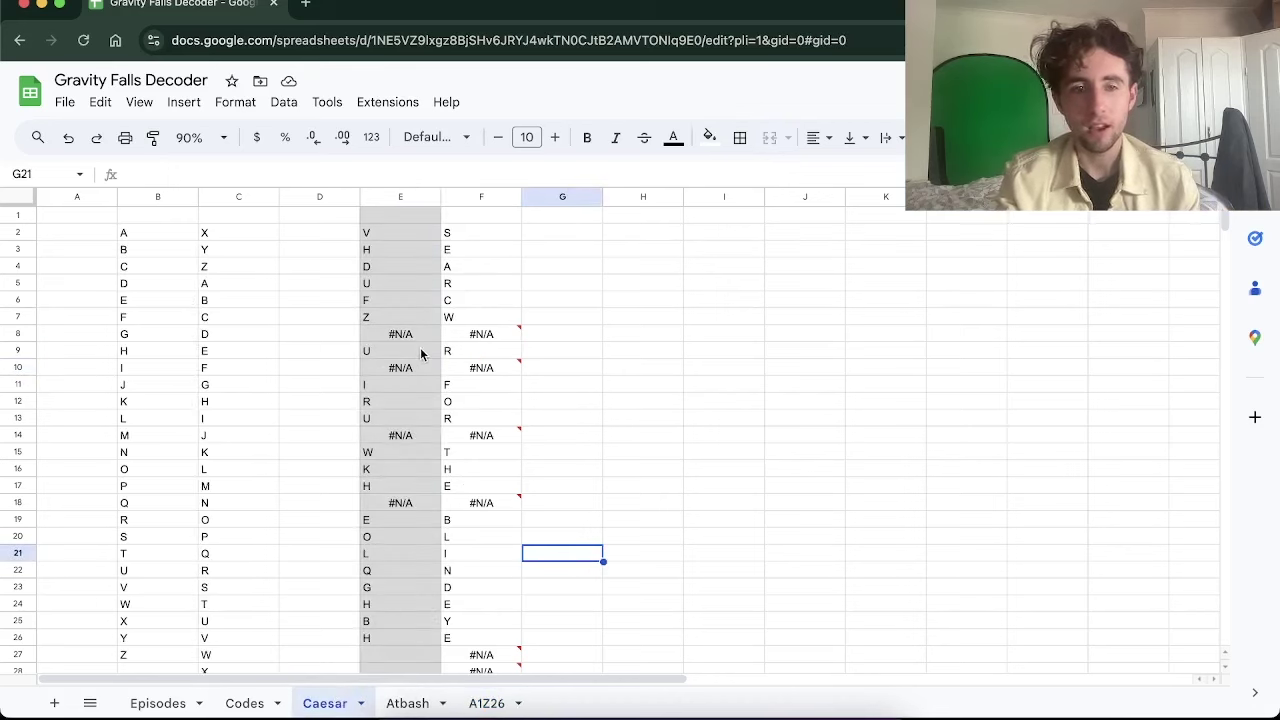
# Step: Paste the A1Z26 decoded letters F2:F26 as values only into Atbash E2
pyautogui.click(490, 703)
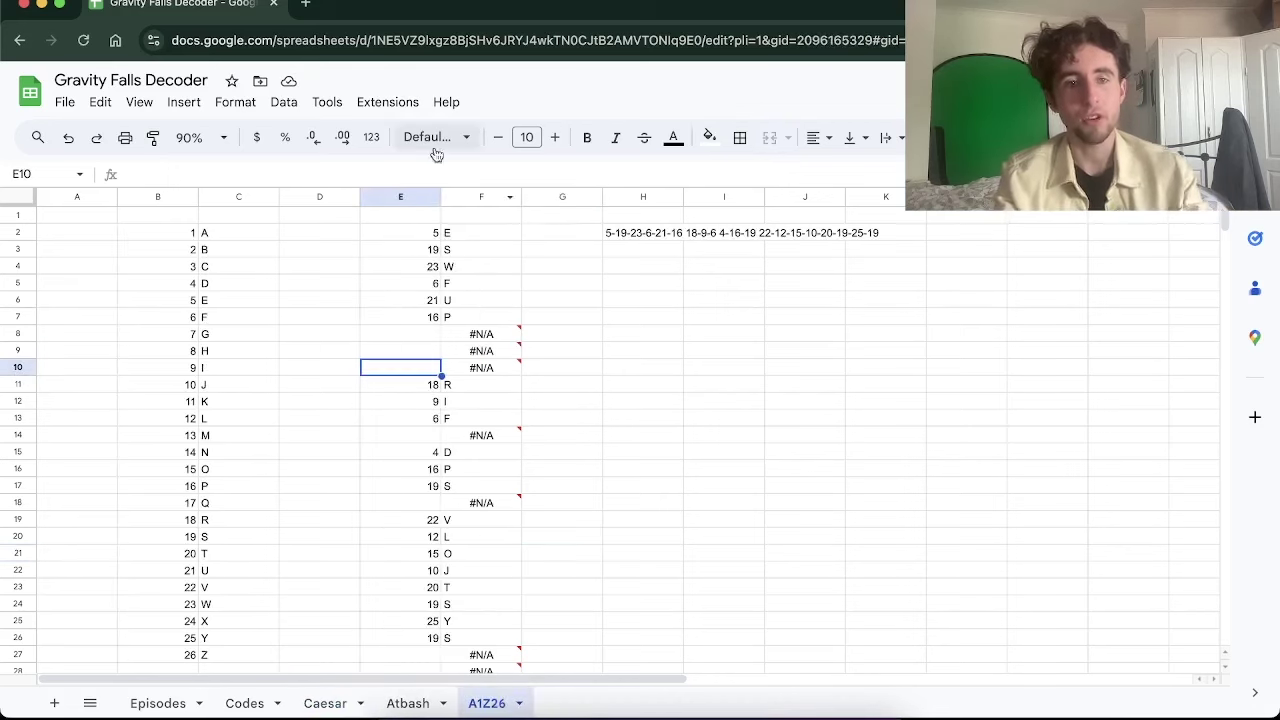
pyautogui.moveTo(481, 233); pyautogui.dragTo(483, 641)
pyautogui.press('super+c')
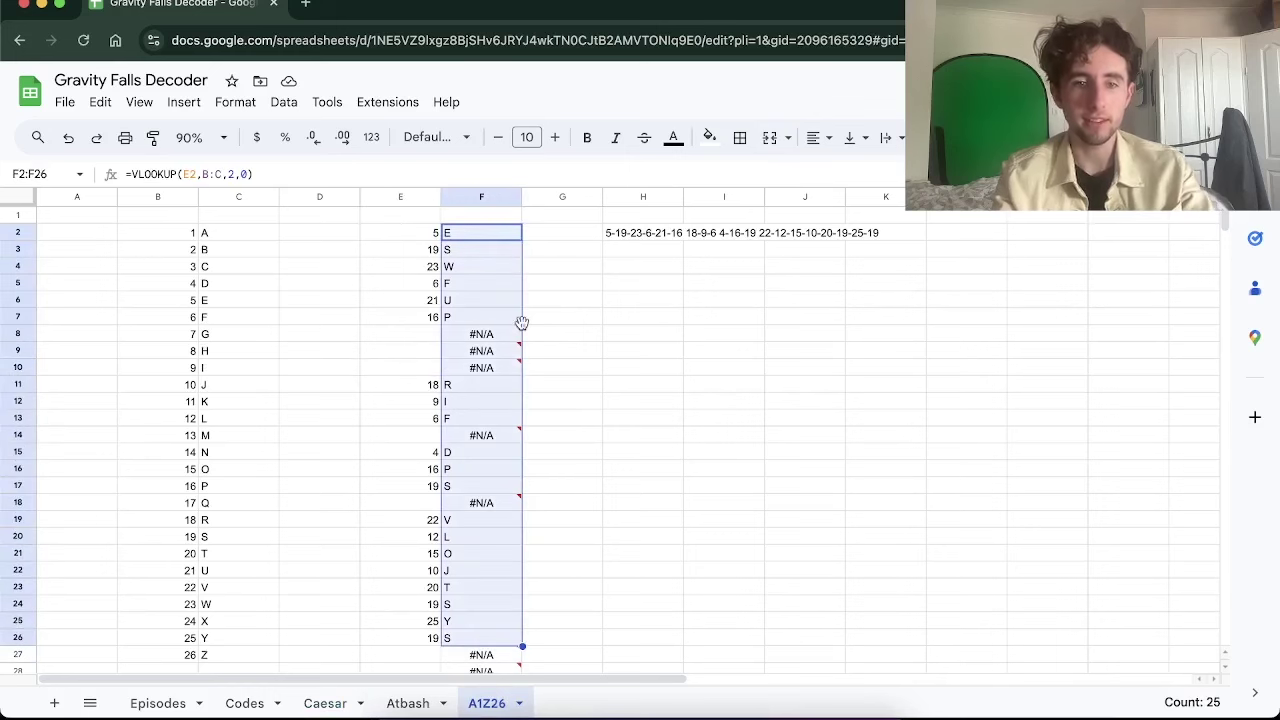
pyautogui.click(407, 706)
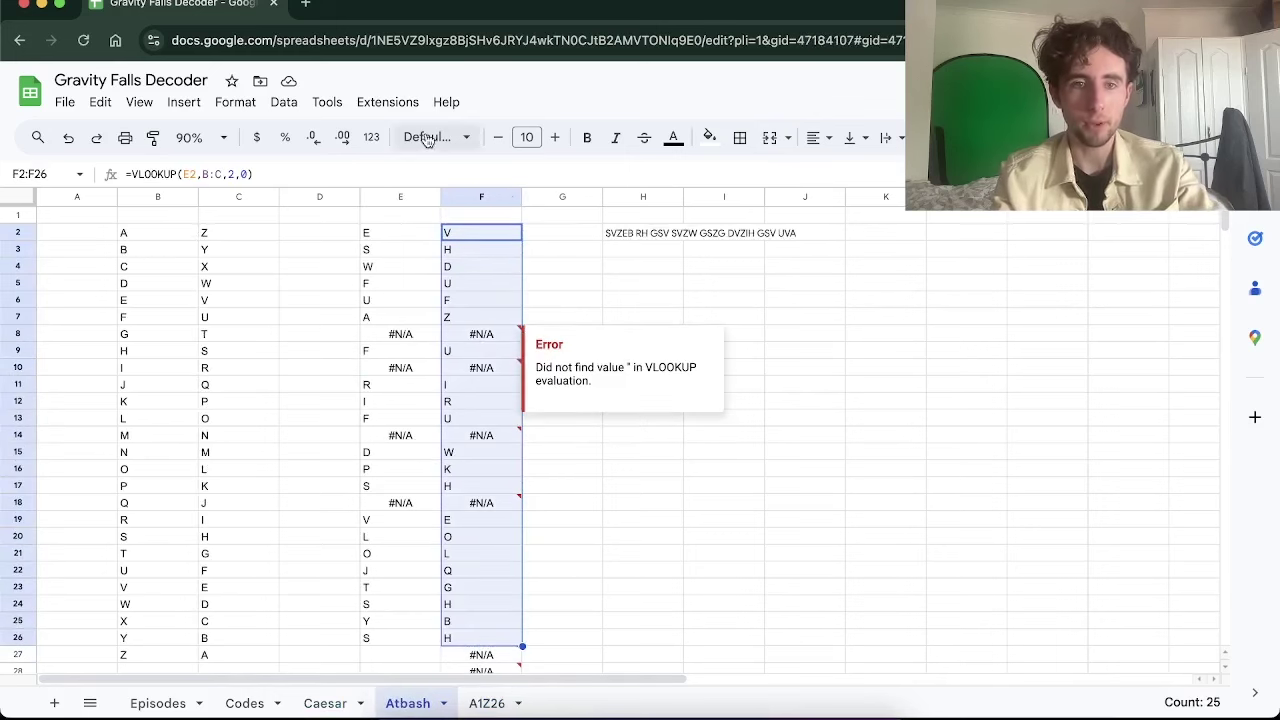
pyautogui.click(386, 235)
pyautogui.rightClick(405, 240)
pyautogui.moveTo(408, 242)
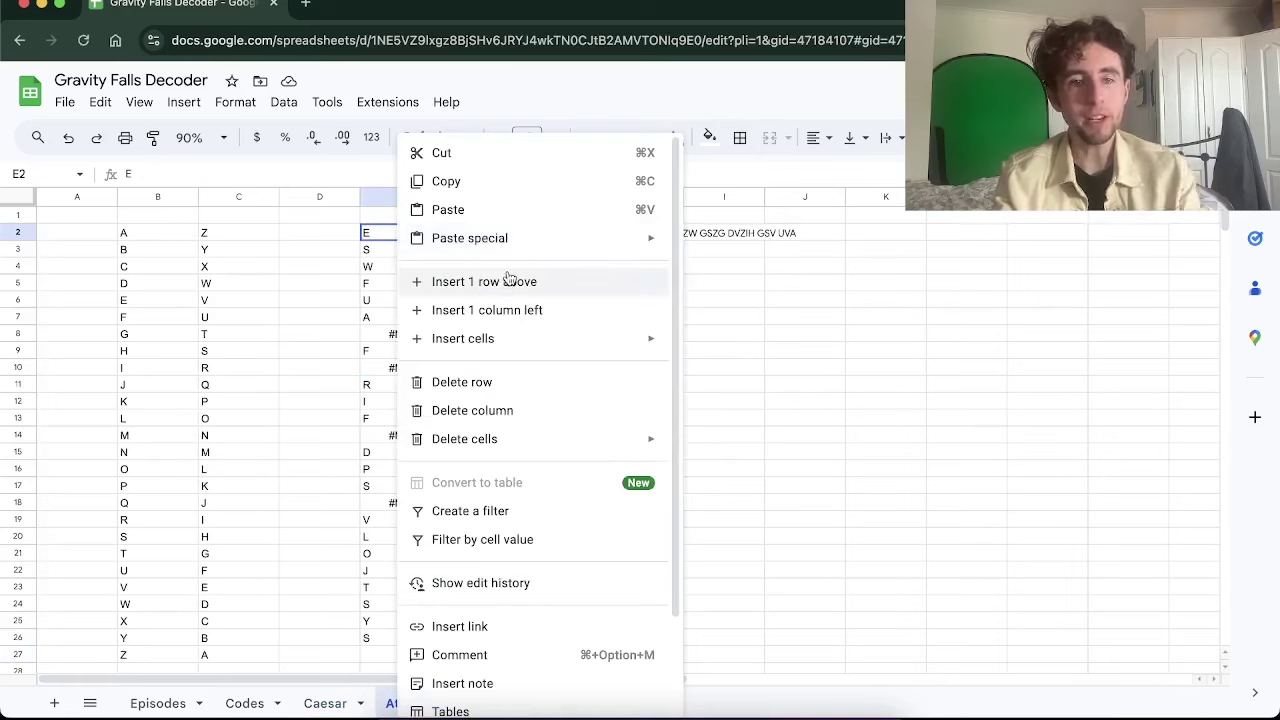
pyautogui.click(686, 246)
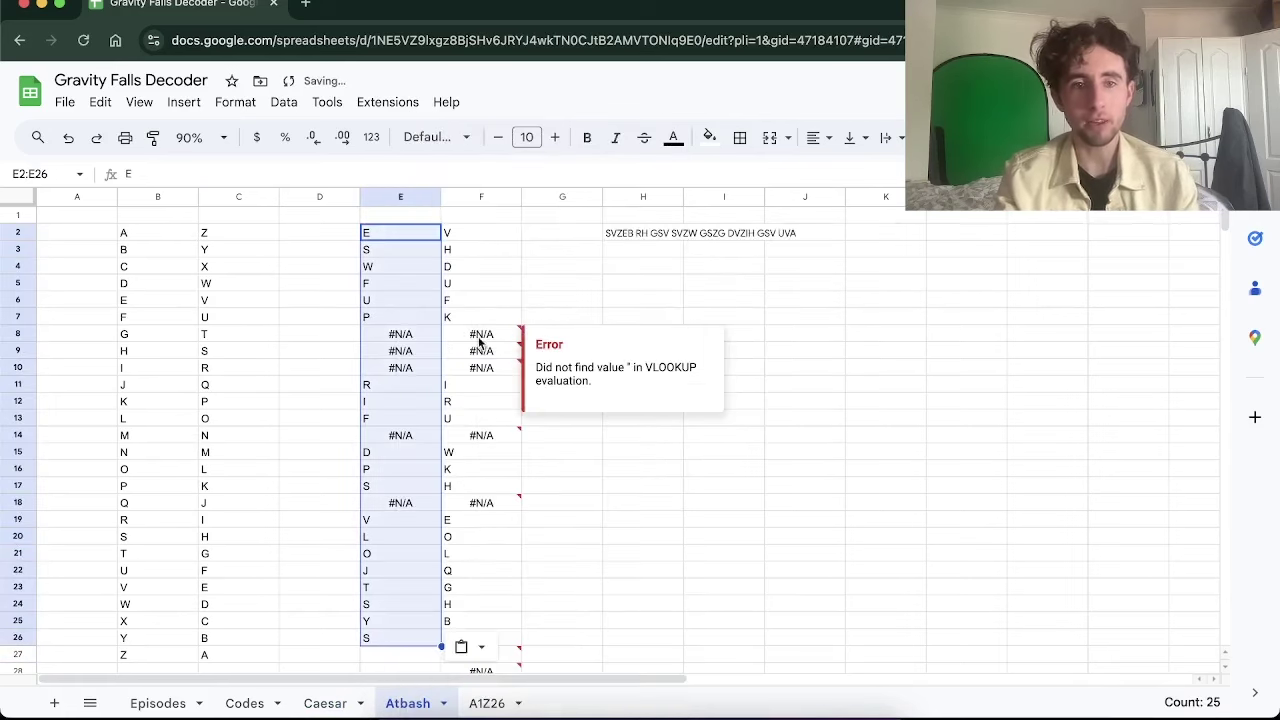
# Step: Copy Atbash output F2:F26 and paste it as values only into Caesar E2
pyautogui.moveTo(479, 237); pyautogui.dragTo(476, 638)
pyautogui.hotkey('ctrl', 'c')
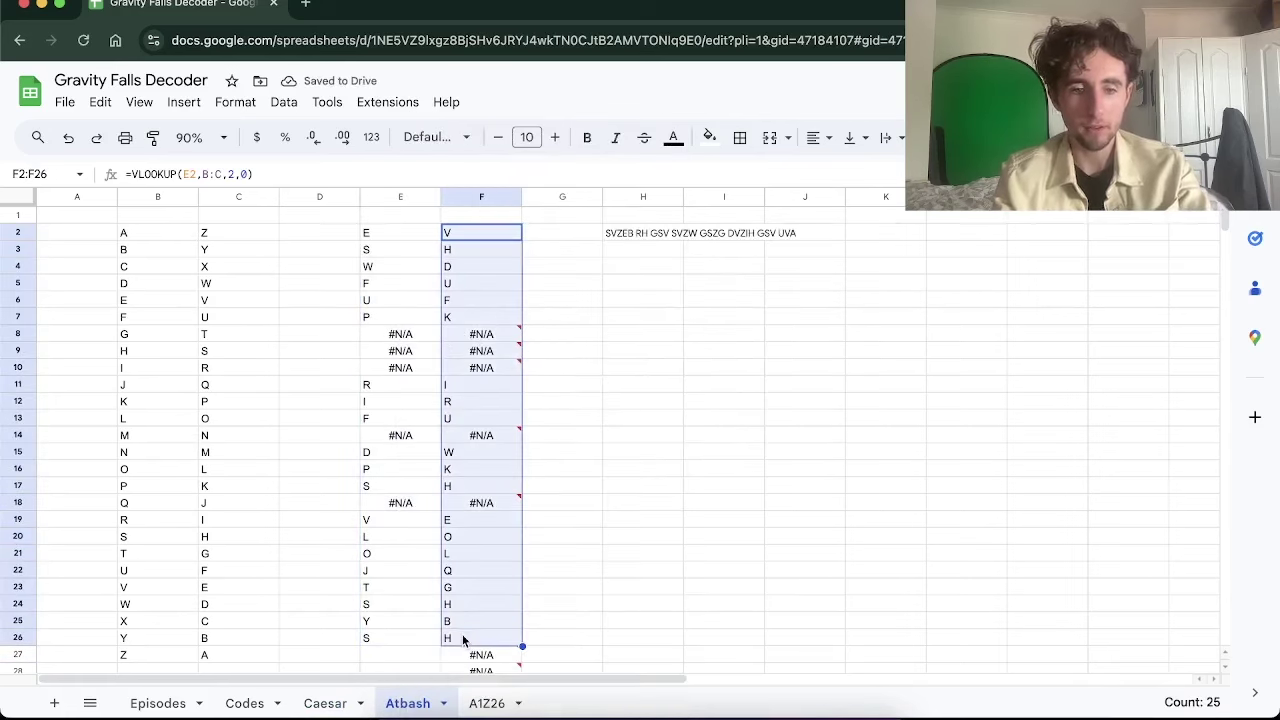
pyautogui.click(338, 705)
pyautogui.click(420, 238)
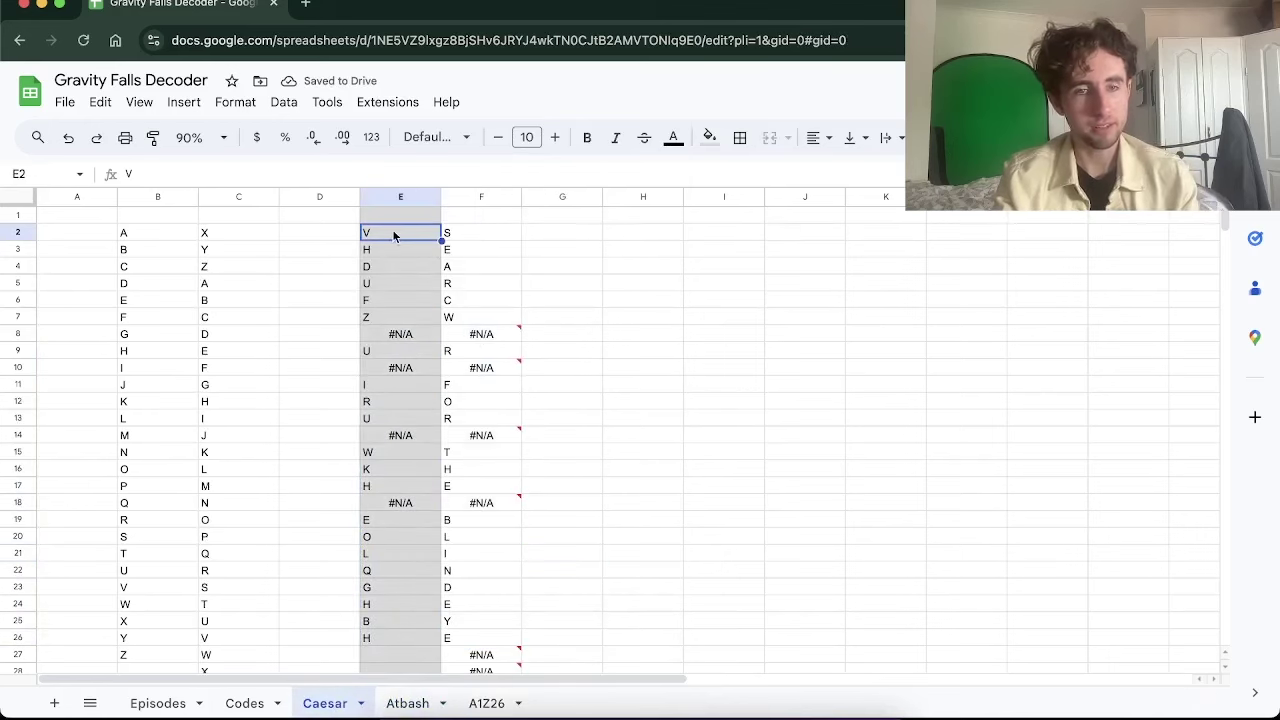
pyautogui.rightClick(394, 236)
pyautogui.moveTo(462, 238)
pyautogui.click(695, 247)
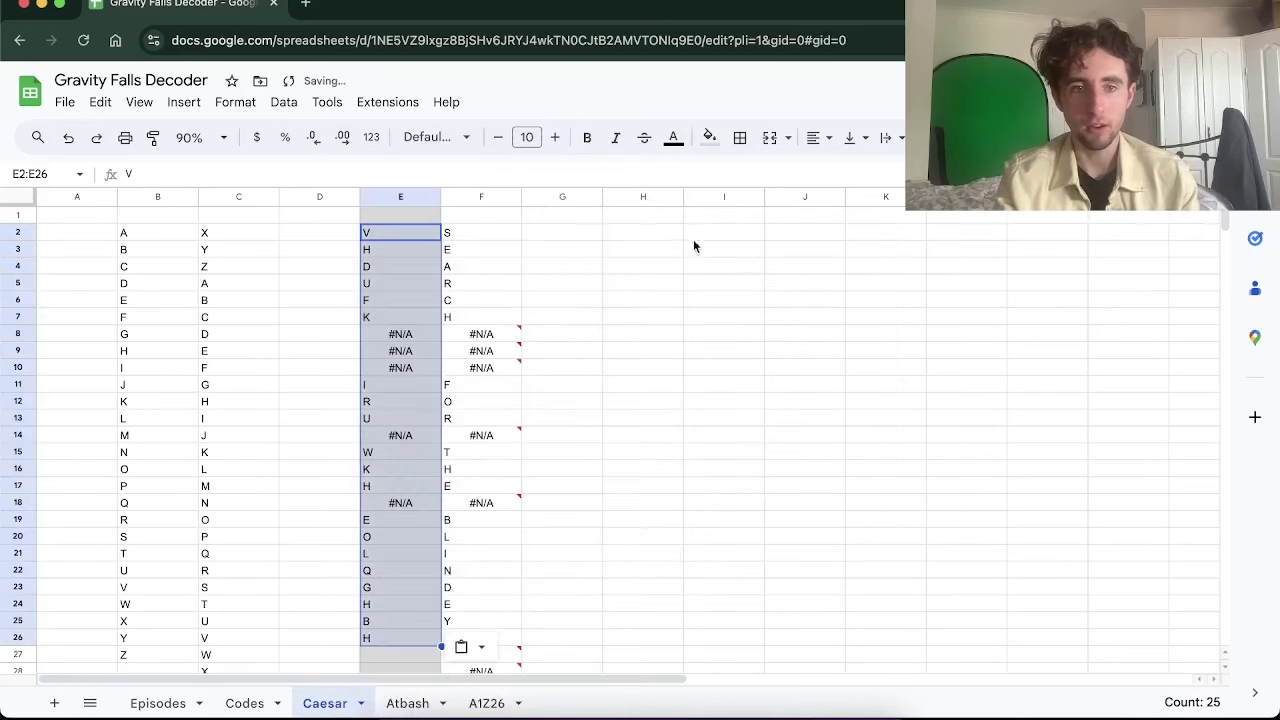
pyautogui.moveTo(526, 263); pyautogui.dragTo(527, 566)
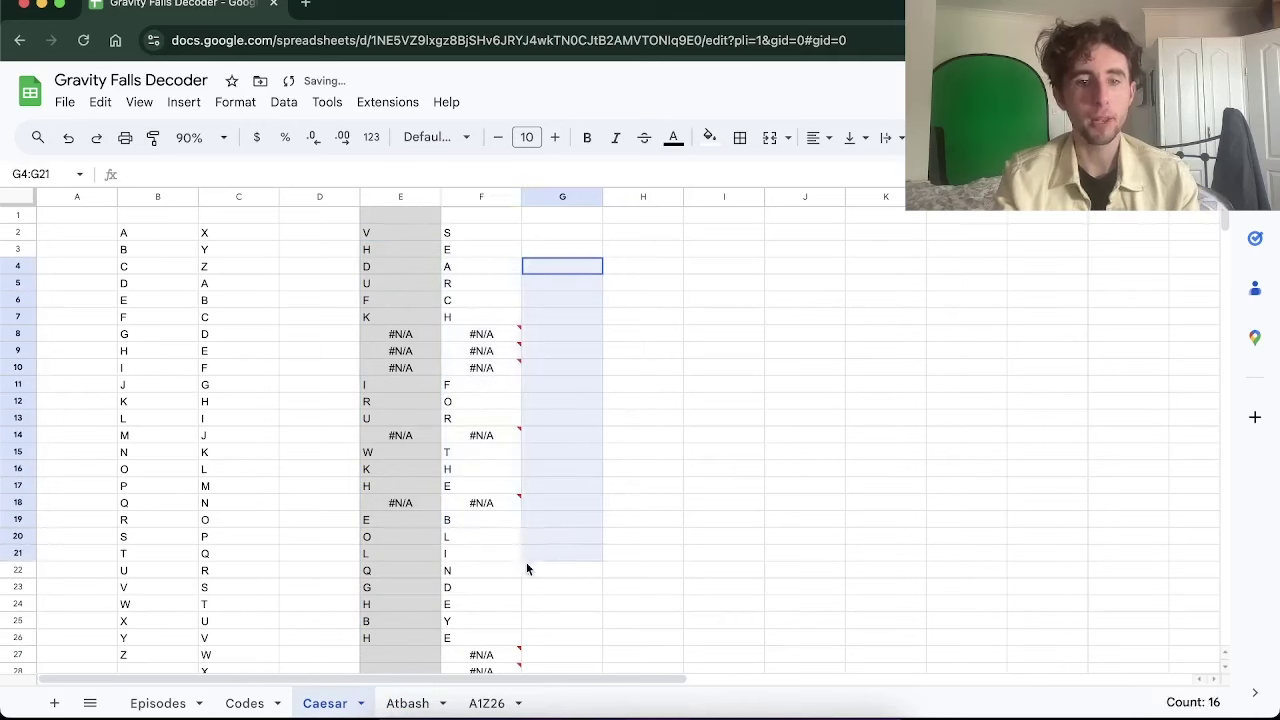
pyautogui.click(641, 520)
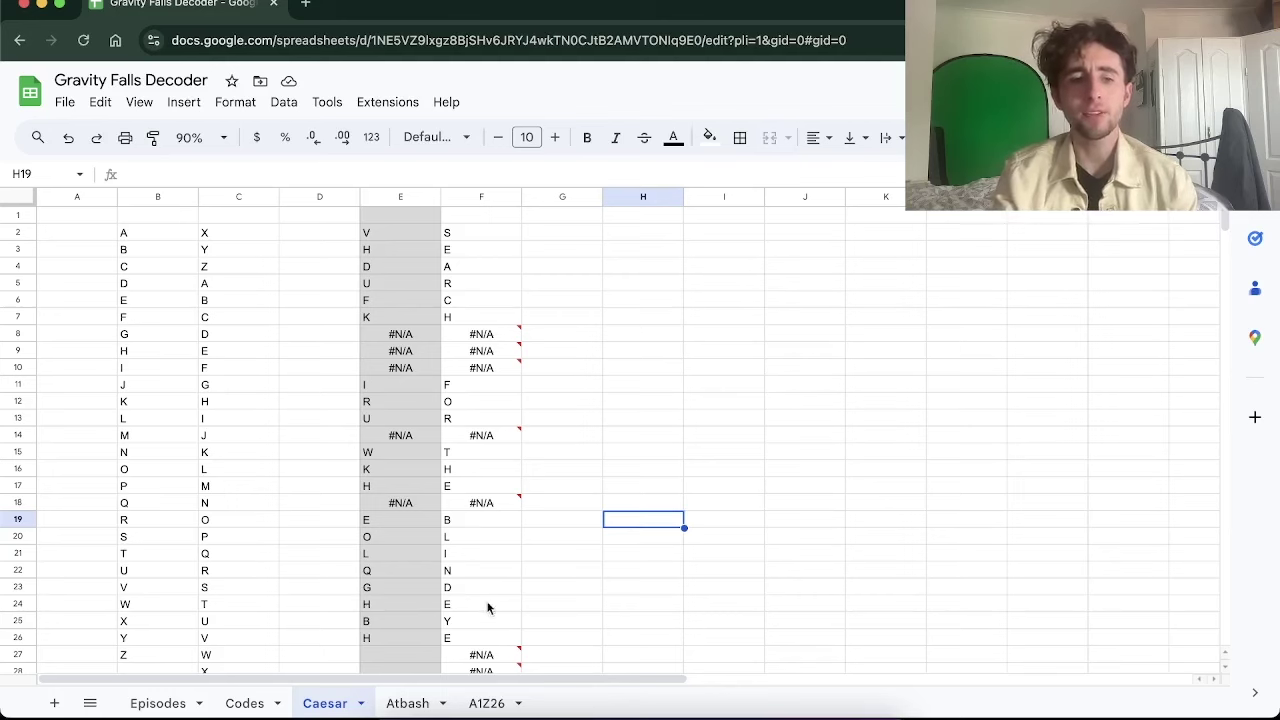
# Step: Enter 'SEARCH FOR THE BLINDEYE' in Episode 20's A1Z26 cell F21 on the Codes sheet
pyautogui.click(158, 702)
pyautogui.click(245, 703)
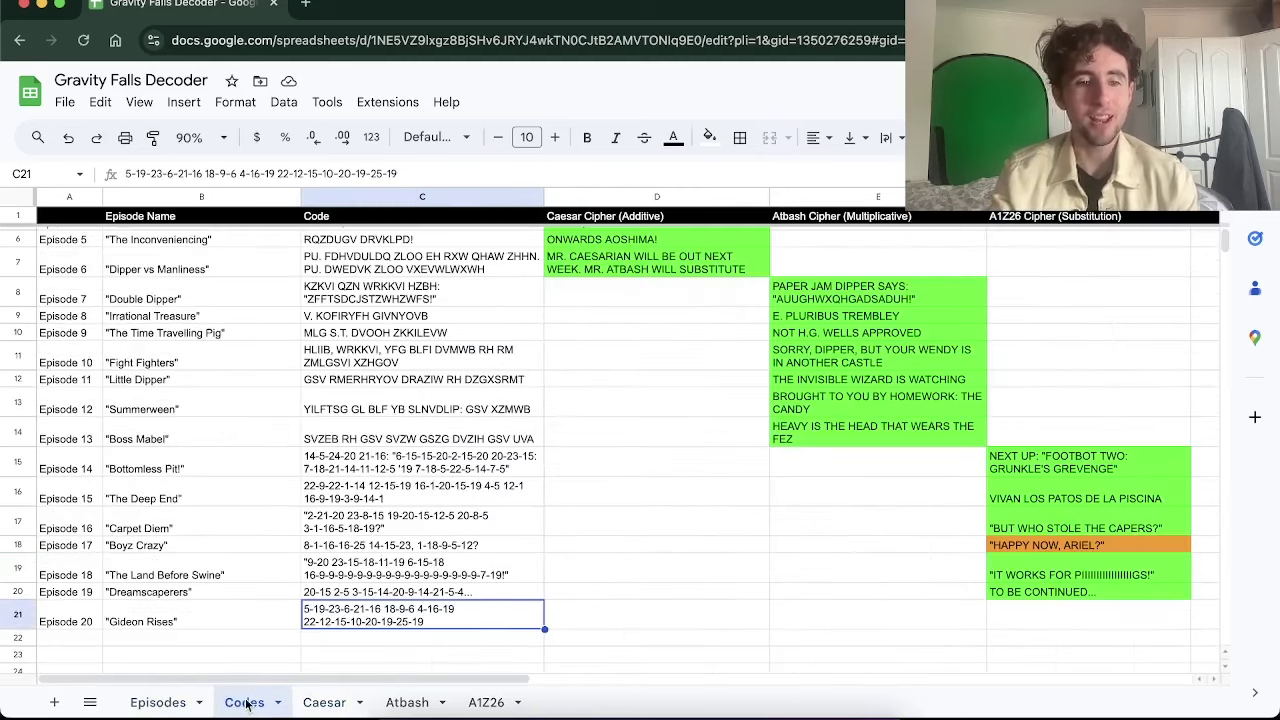
pyautogui.click(1020, 611)
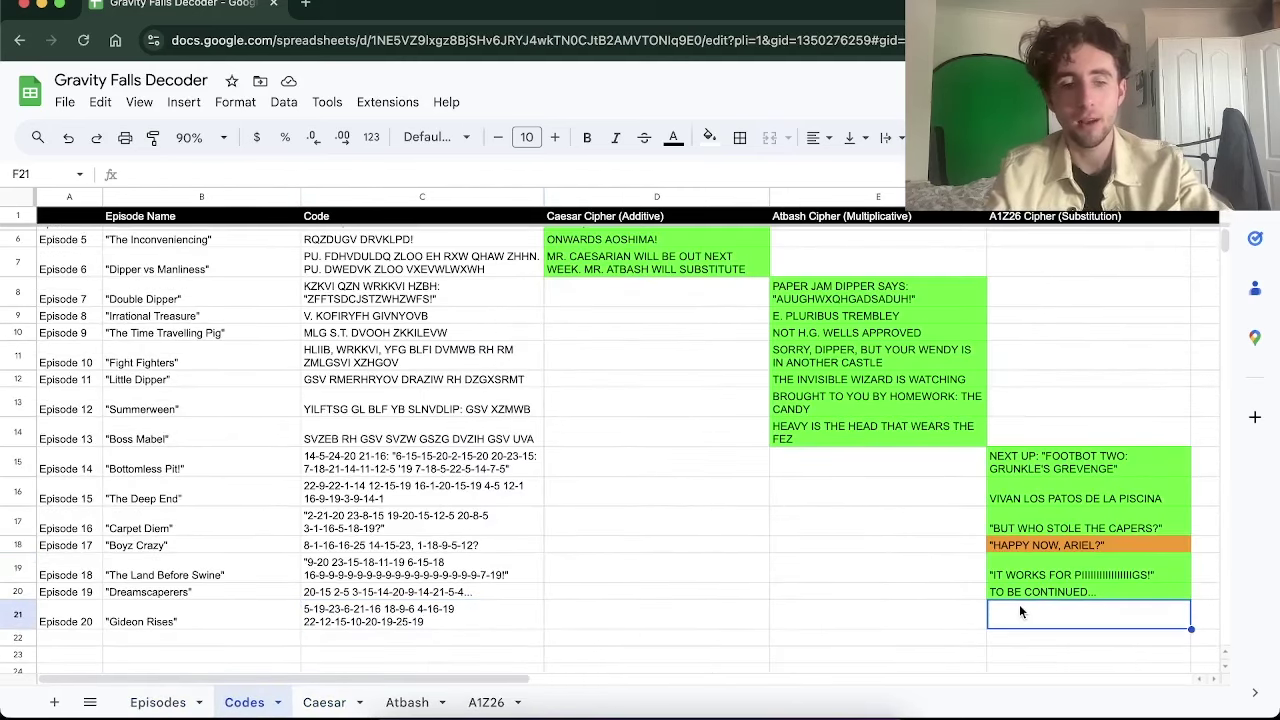
pyautogui.write('SEARCH FOR THE BLINDEYE')
pyautogui.press('Return')
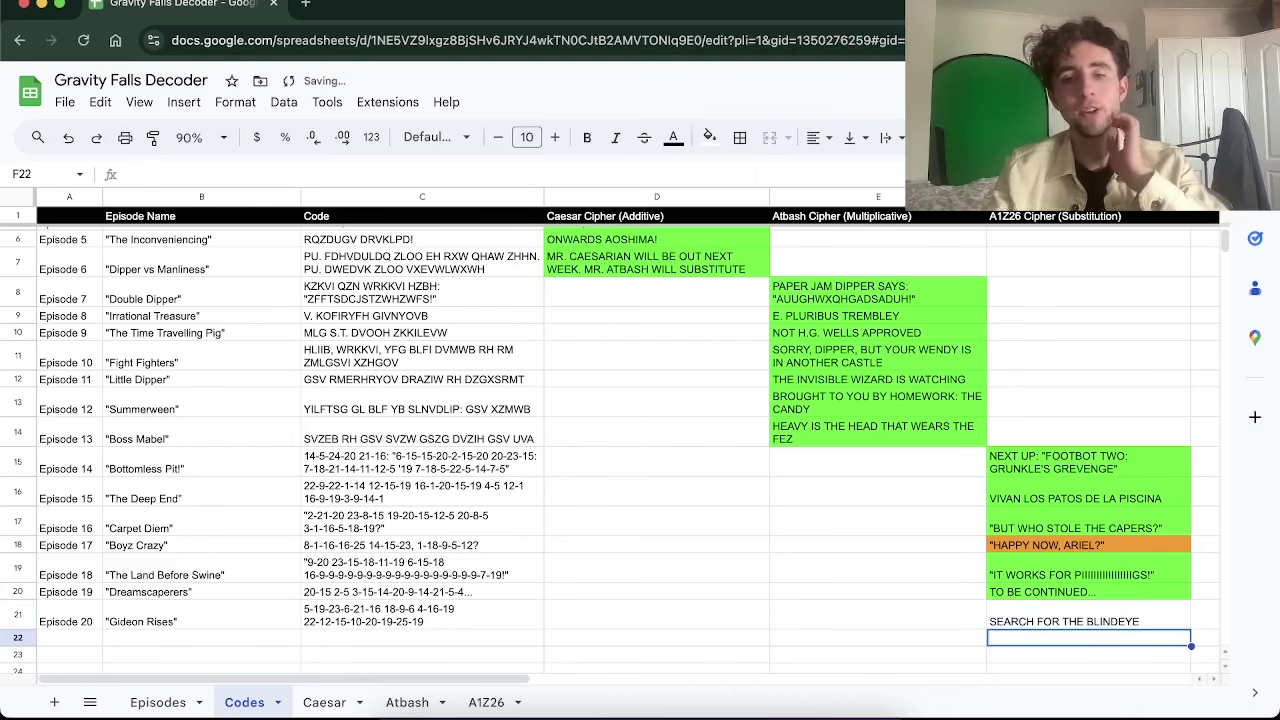
# Step: Fill cell F21 orange to mark the message as unverified
pyautogui.click(1012, 612)
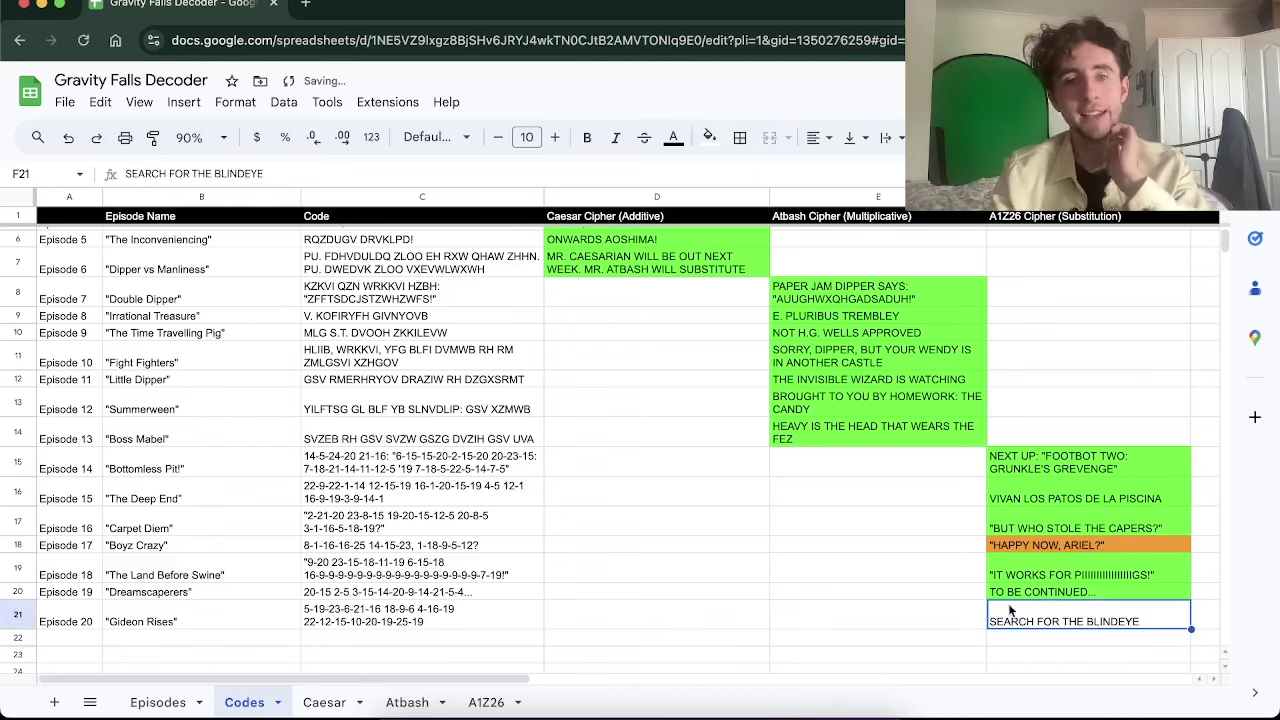
pyautogui.click(709, 137)
pyautogui.click(754, 219)
pyautogui.click(676, 457)
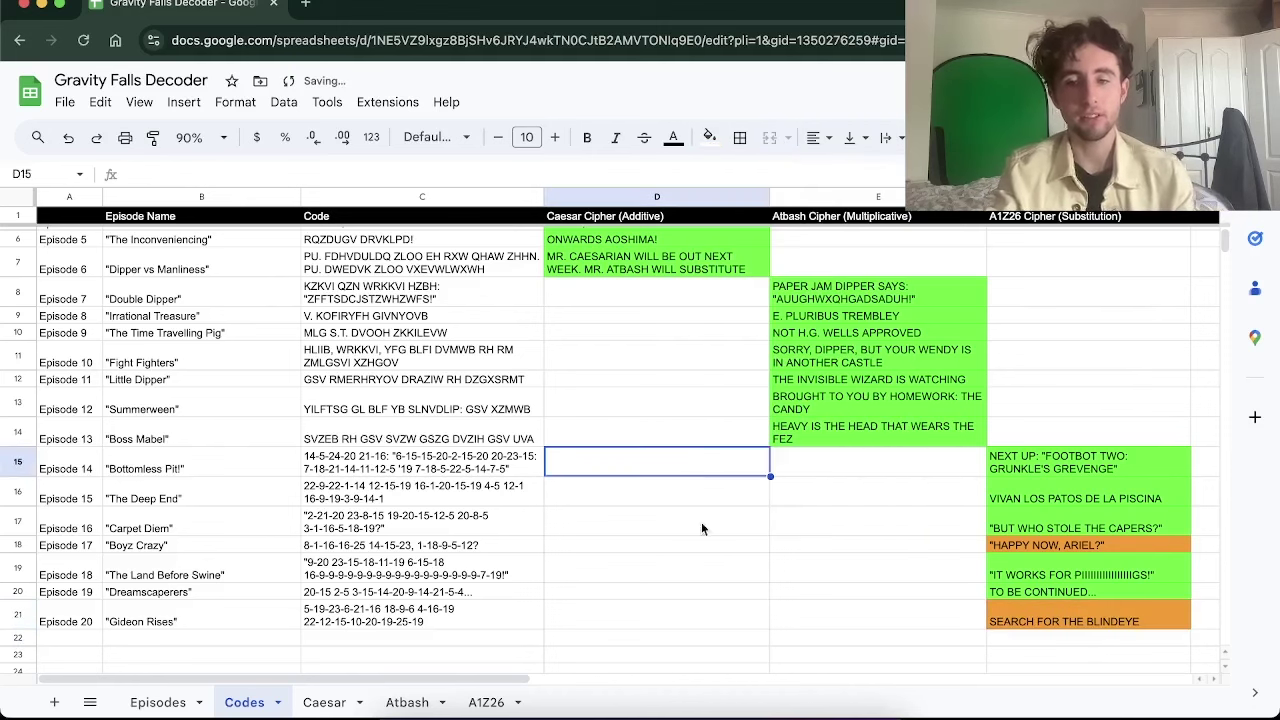
pyautogui.click(733, 595)
pyautogui.click(701, 640)
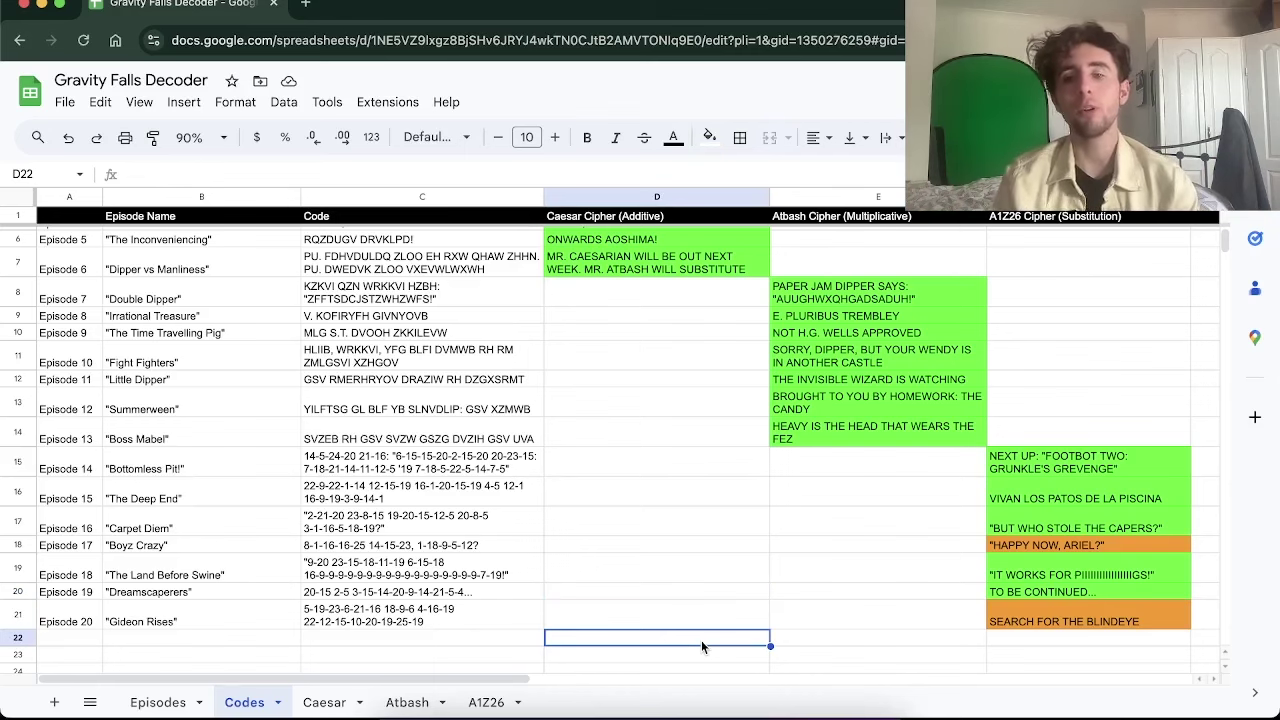
pyautogui.click(1099, 625)
pyautogui.scroll(1, 1037, 598)
pyautogui.scroll(-2, 1037, 600)
pyautogui.click(952, 634)
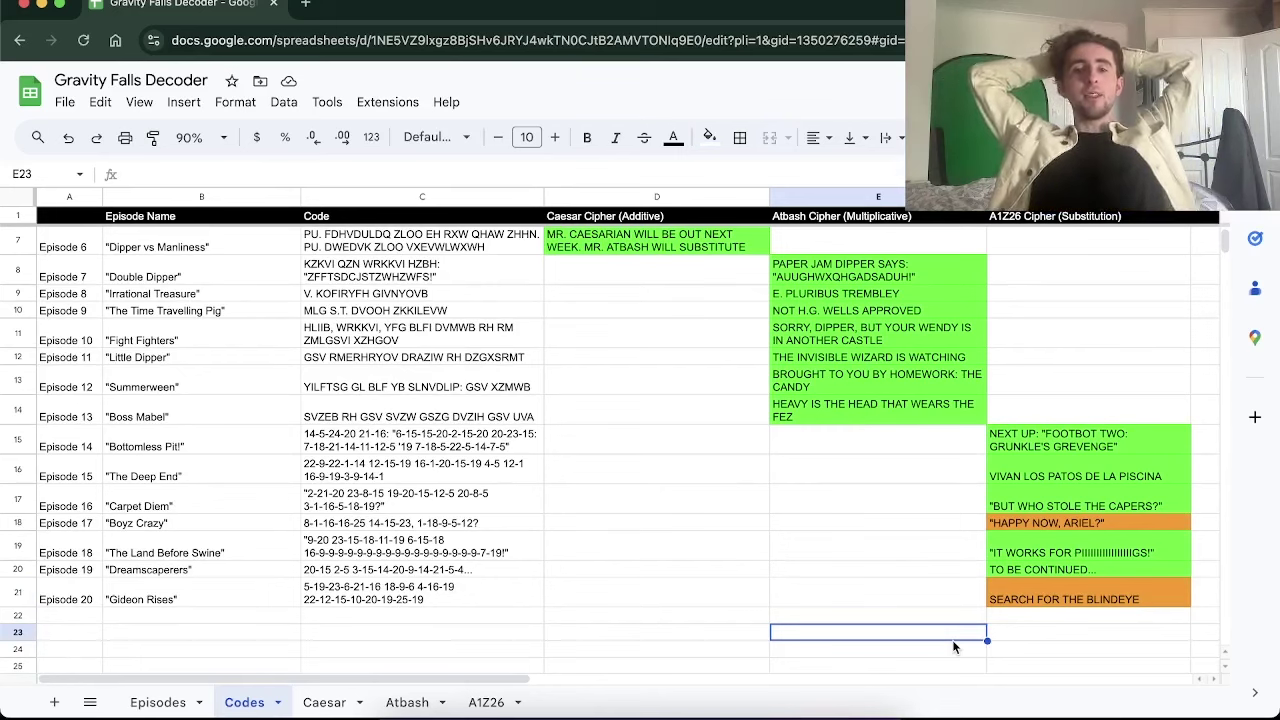
pyautogui.scroll(3, 953, 647)
pyautogui.scroll(-5, 927, 545)
pyautogui.scroll(5, 929, 550)
pyautogui.scroll(-2, 935, 590)
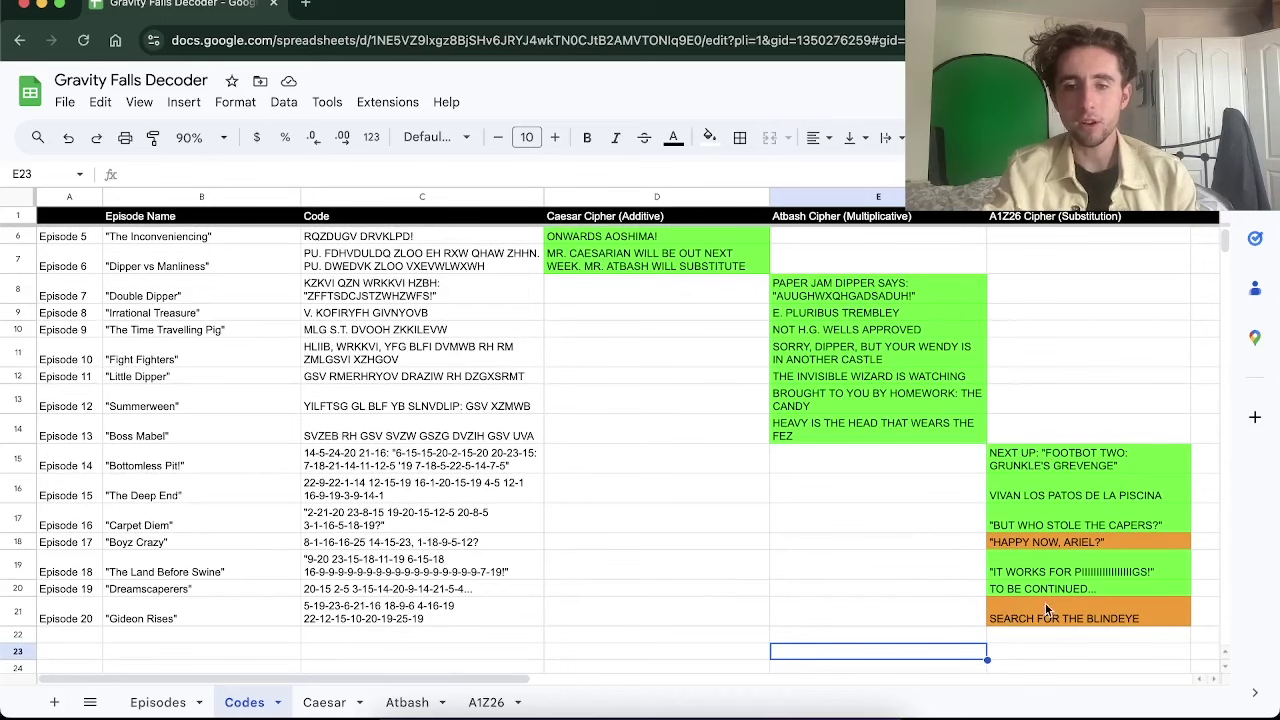
# Step: Merge D21:F21 into one cell and centre 'SEARCH FOR THE BLINDEYE' horizontally
pyautogui.moveTo(1046, 610); pyautogui.dragTo(731, 613)
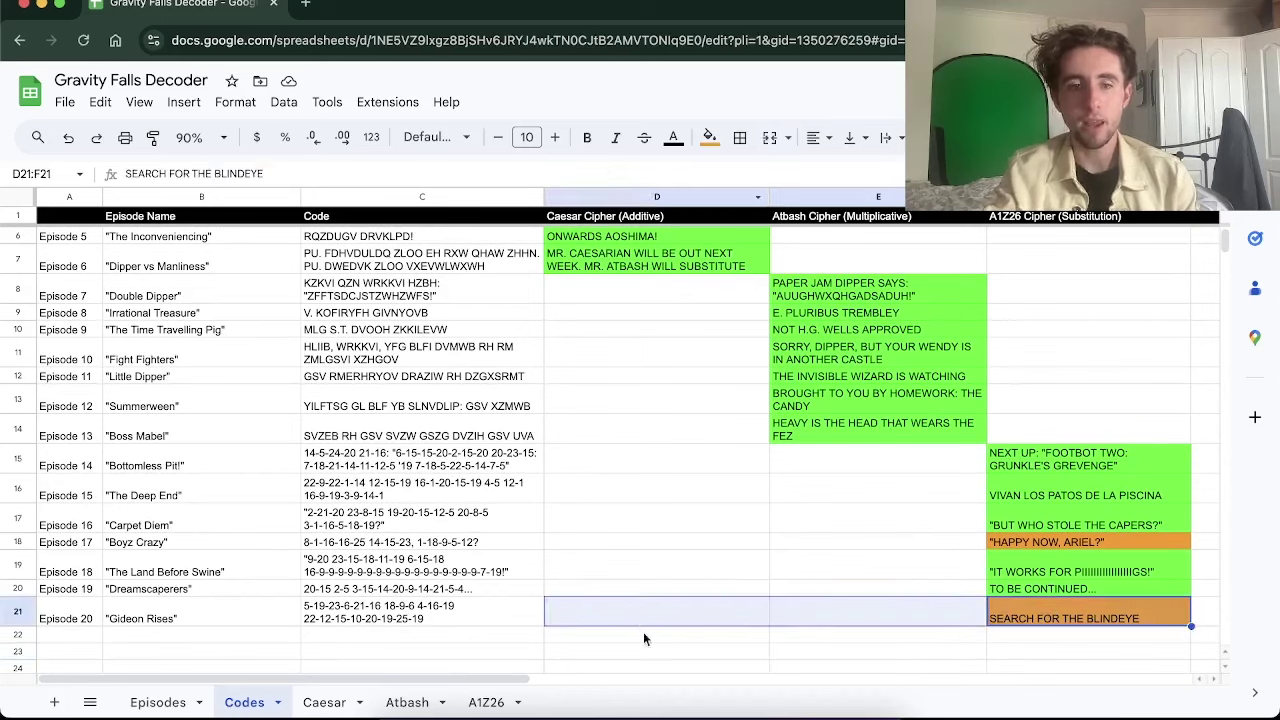
pyautogui.rightClick(682, 622)
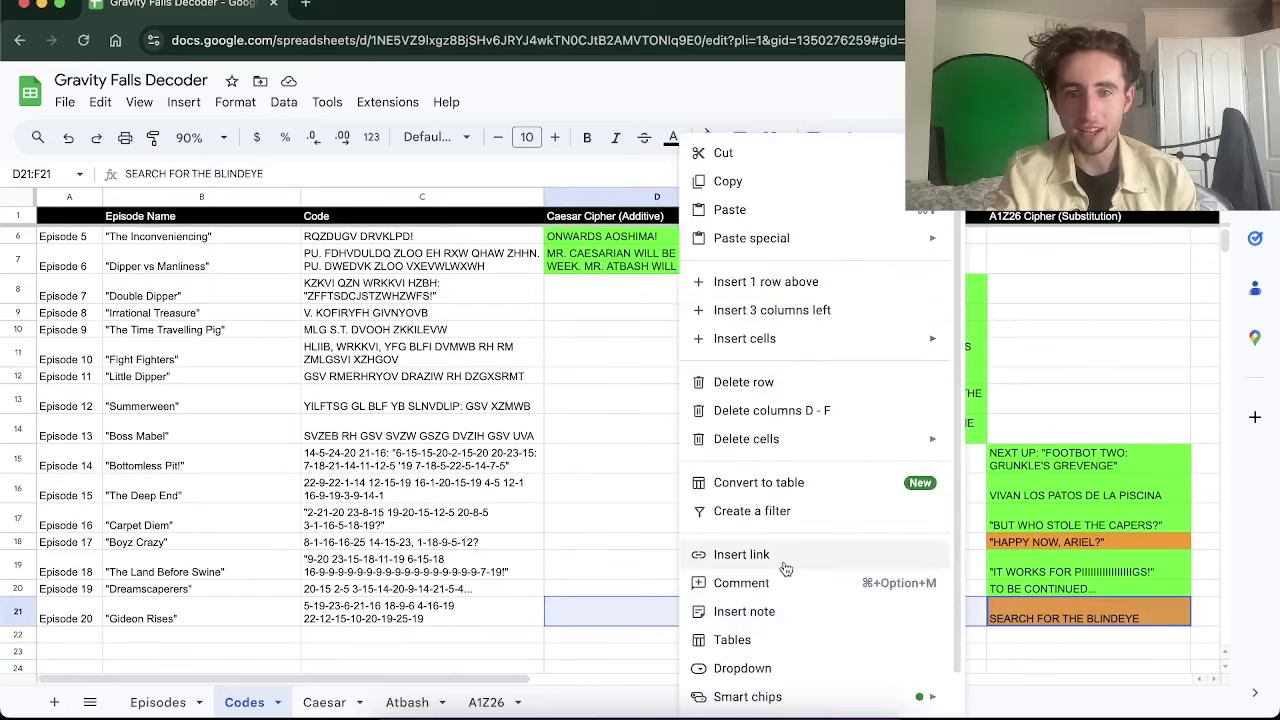
pyautogui.moveTo(647, 602); pyautogui.dragTo(1040, 612)
pyautogui.click(769, 137)
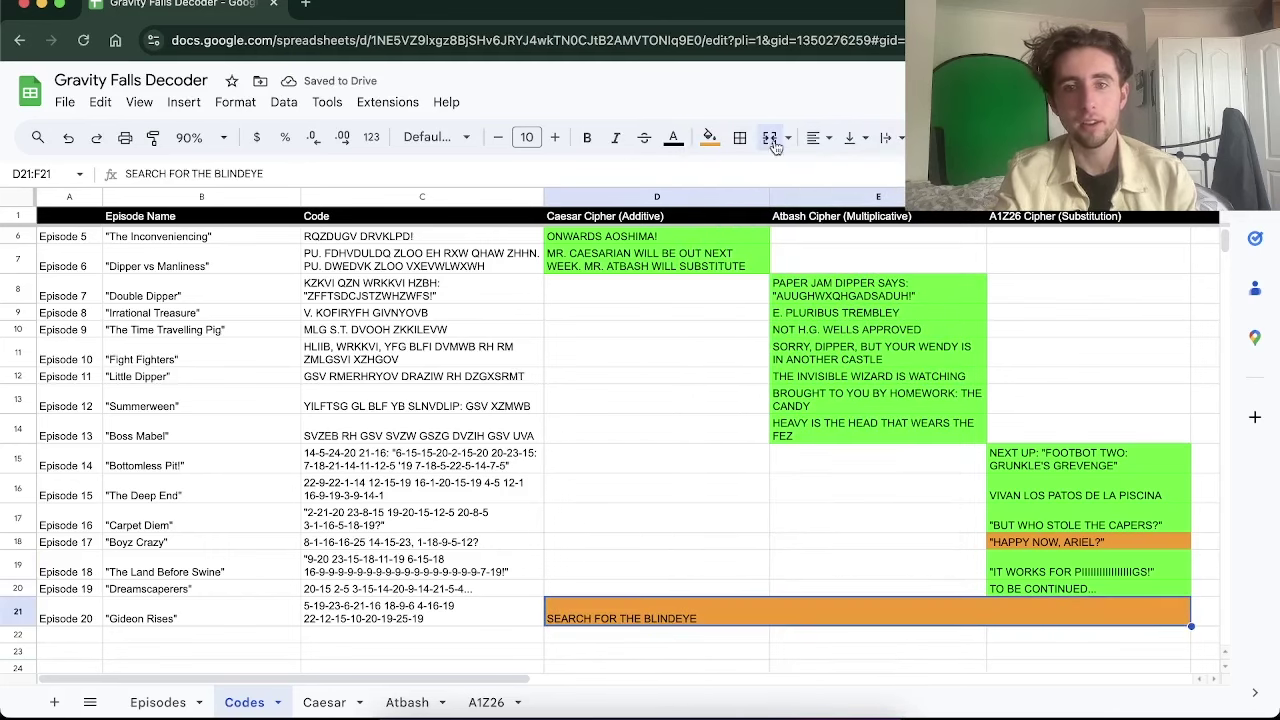
pyautogui.click(813, 137)
pyautogui.click(840, 172)
pyautogui.click(684, 428)
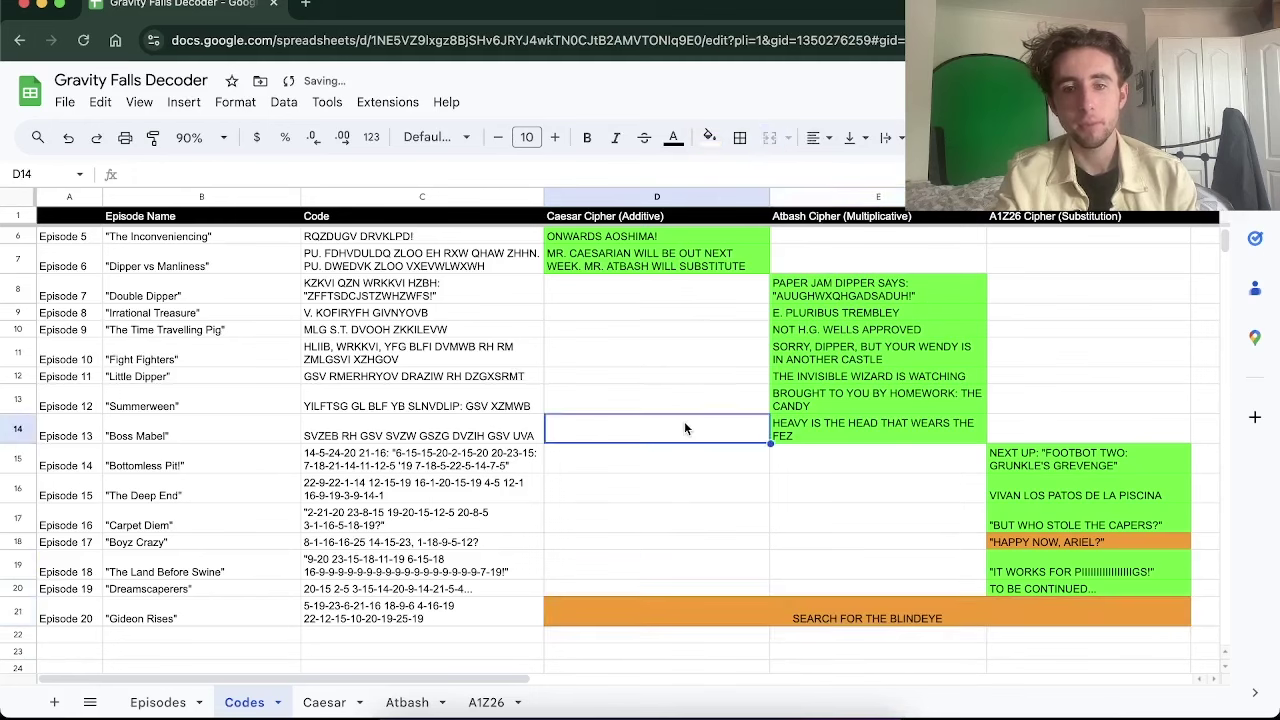
pyautogui.click(832, 621)
pyautogui.scroll(2, 878, 574)
pyautogui.scroll(-2, 878, 574)
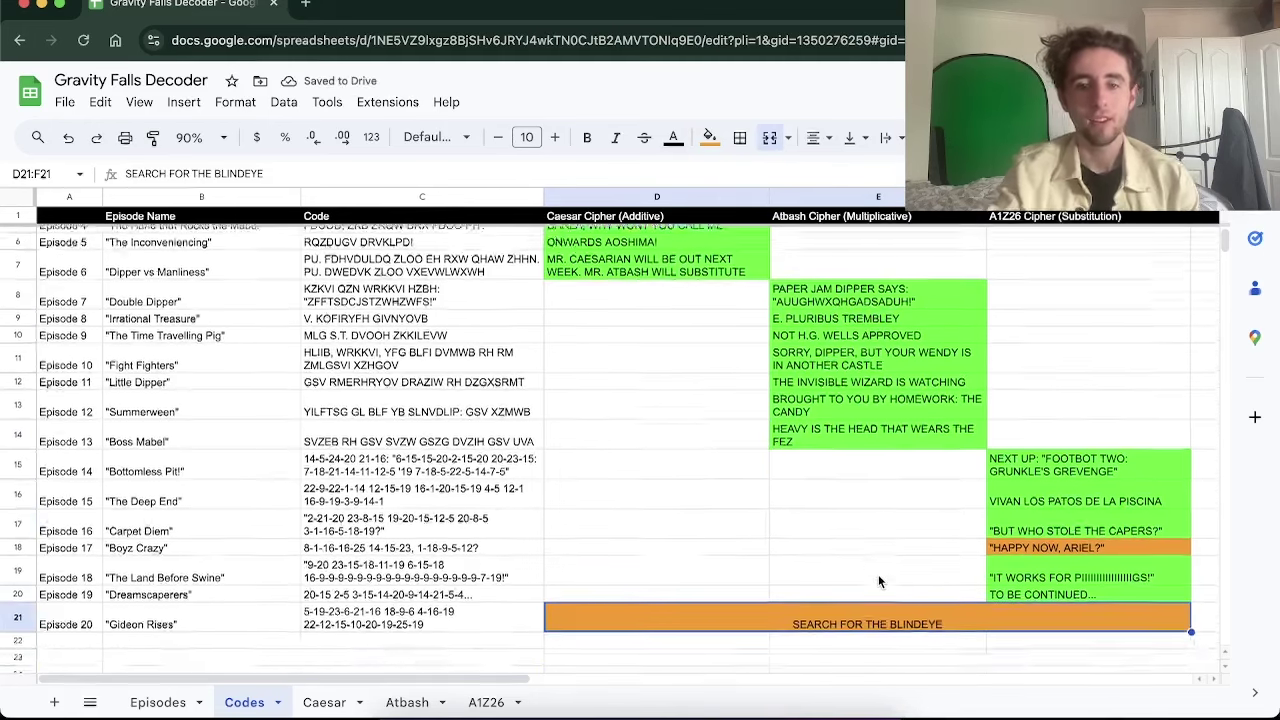
pyautogui.scroll(-1, 879, 578)
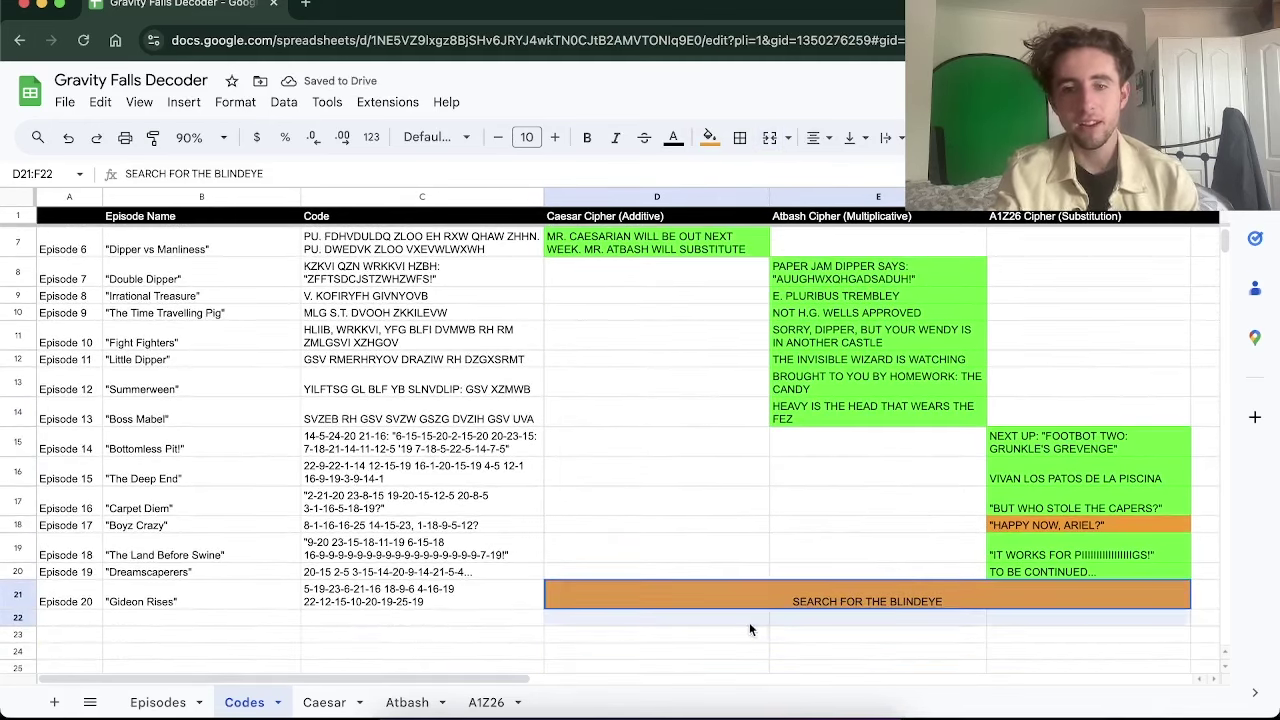
pyautogui.click(642, 634)
# Step: Enter 'A1Z26 > Atbash > Caesar' as the column G heading
pyautogui.click(849, 606)
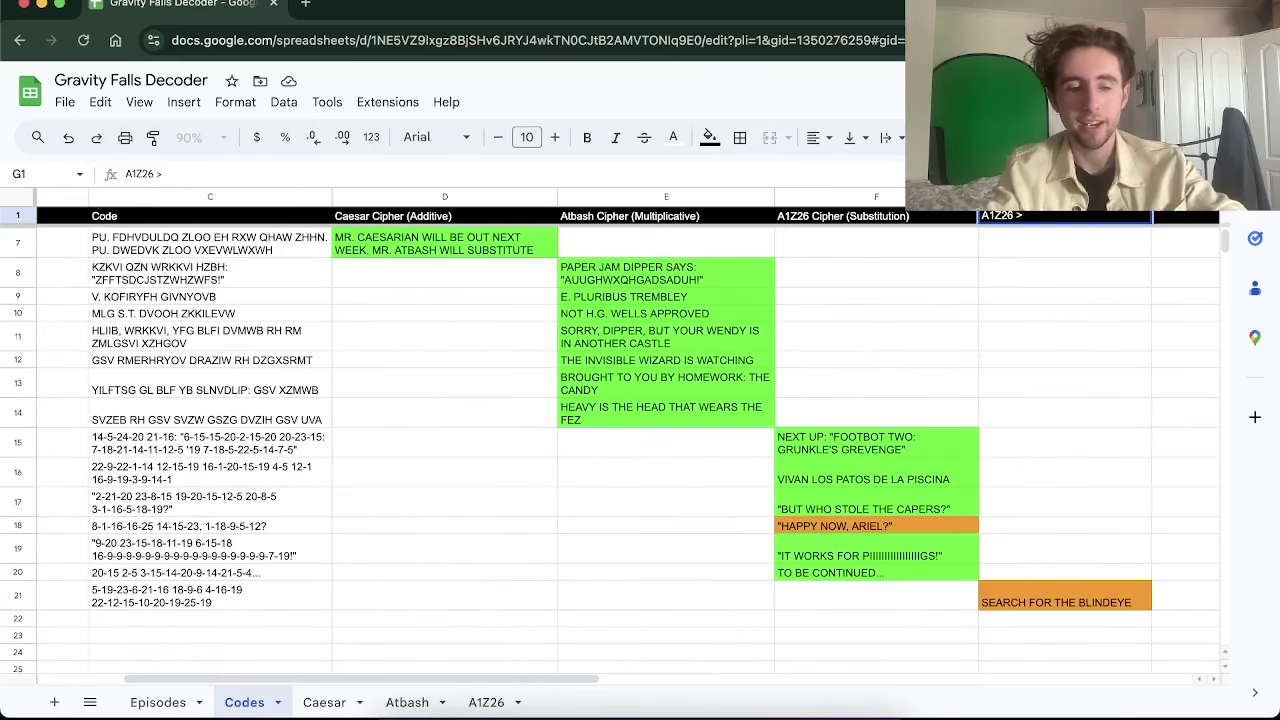
pyautogui.write('Atbash > Caesar')
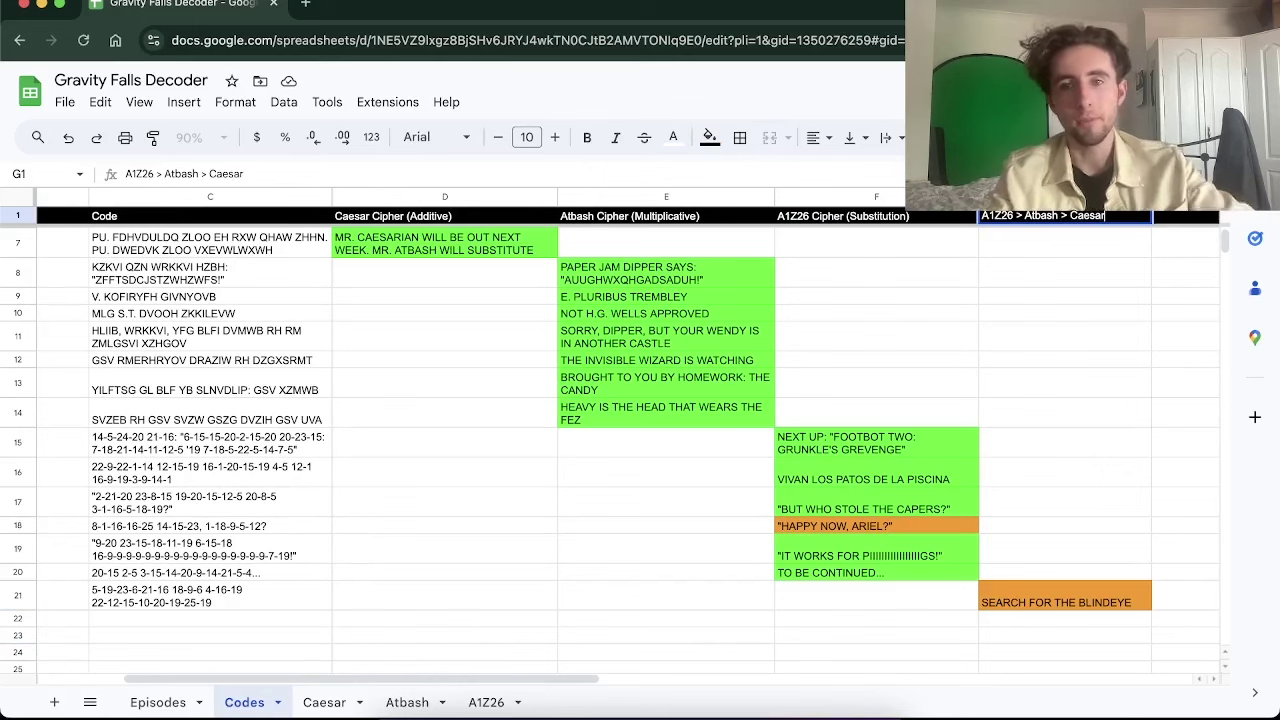
pyautogui.press('Return')
# Step: Scroll around the Codes sheet to review it, then select Episode 9's empty Caesar cell
pyautogui.scroll(-5, 1178, 422)
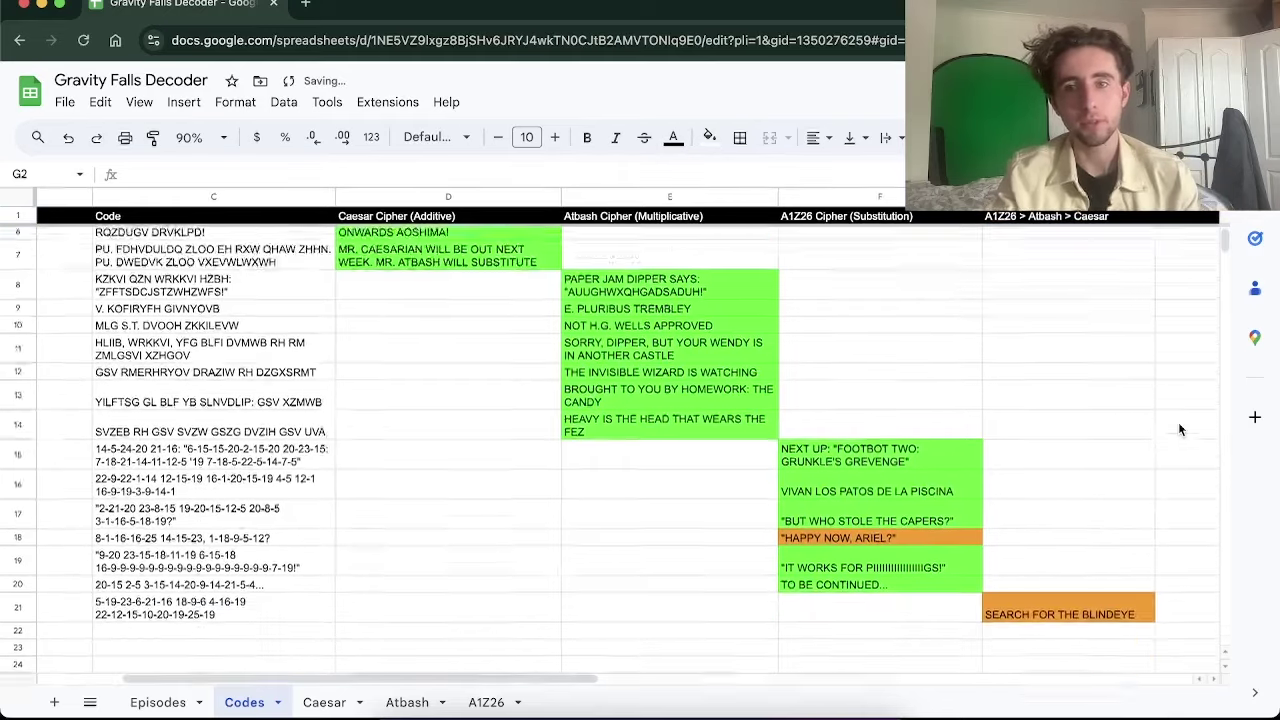
pyautogui.scroll(4, 1133, 416)
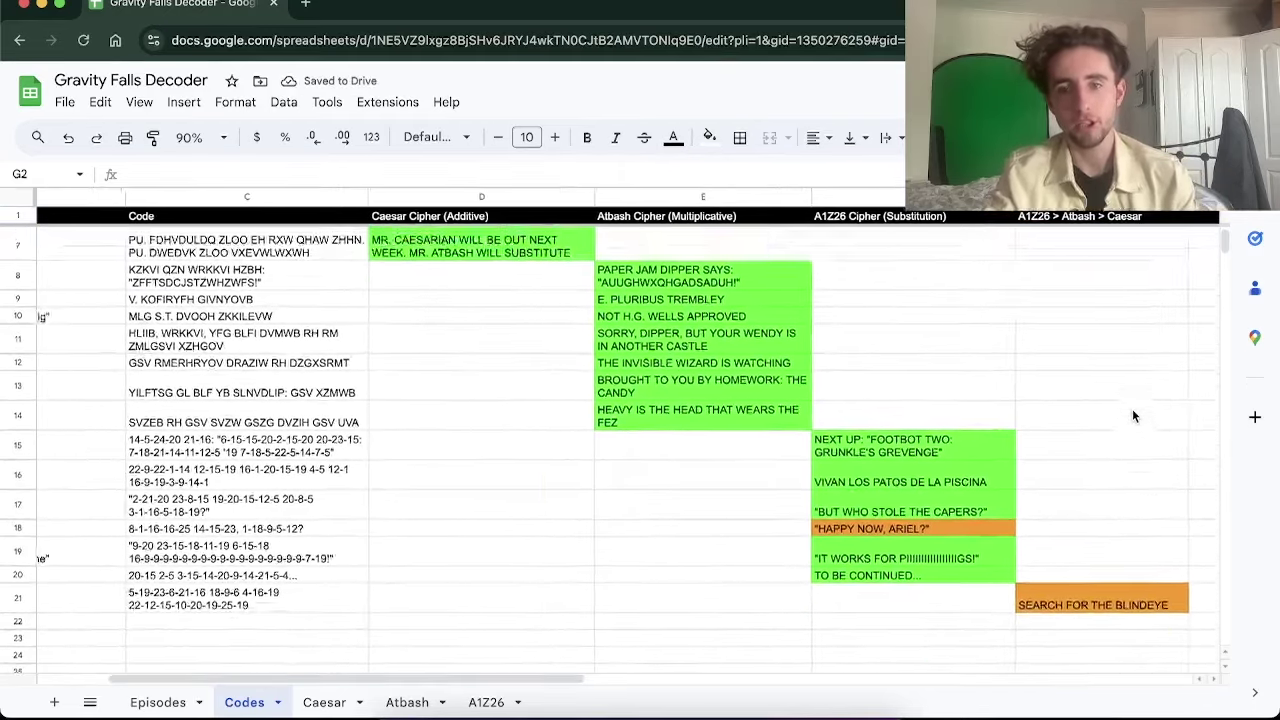
pyautogui.hscroll(-2, 1133, 416)
pyautogui.scroll(-5, 1133, 416)
pyautogui.scroll(5, 1133, 416)
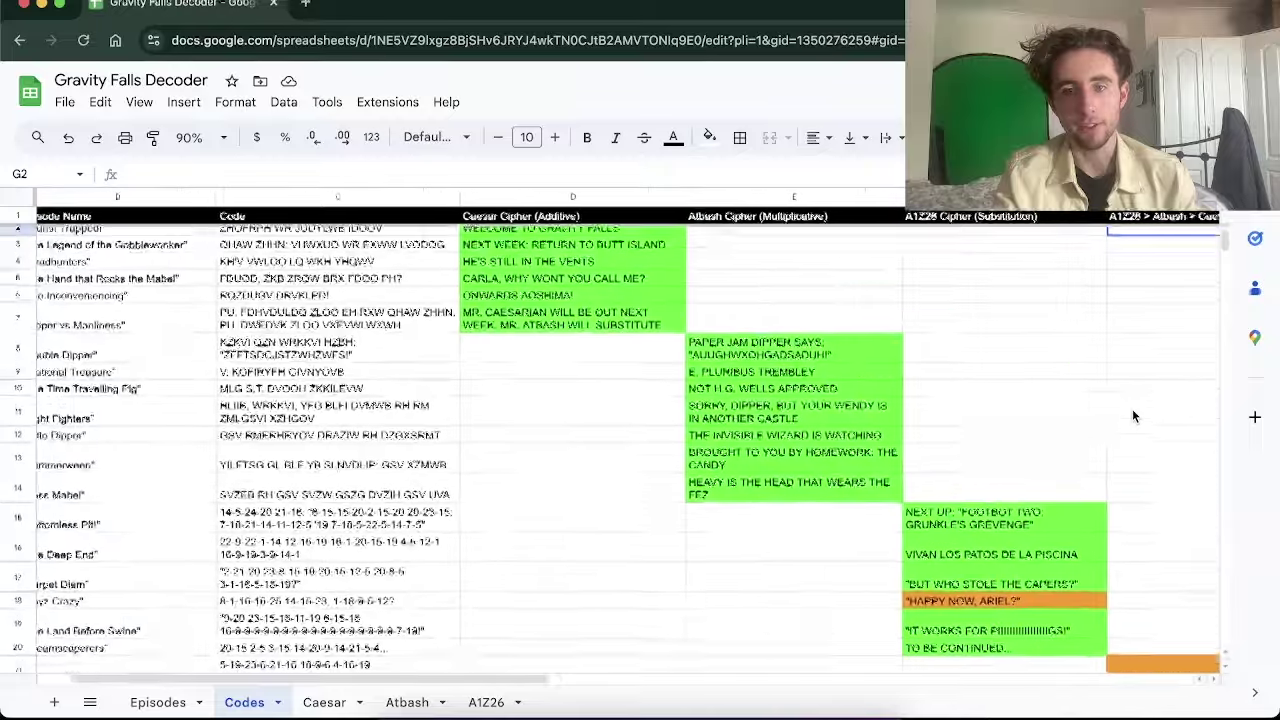
pyautogui.hscroll(-2, 1133, 416)
pyautogui.scroll(-3, 1133, 416)
pyautogui.scroll(3, 1133, 416)
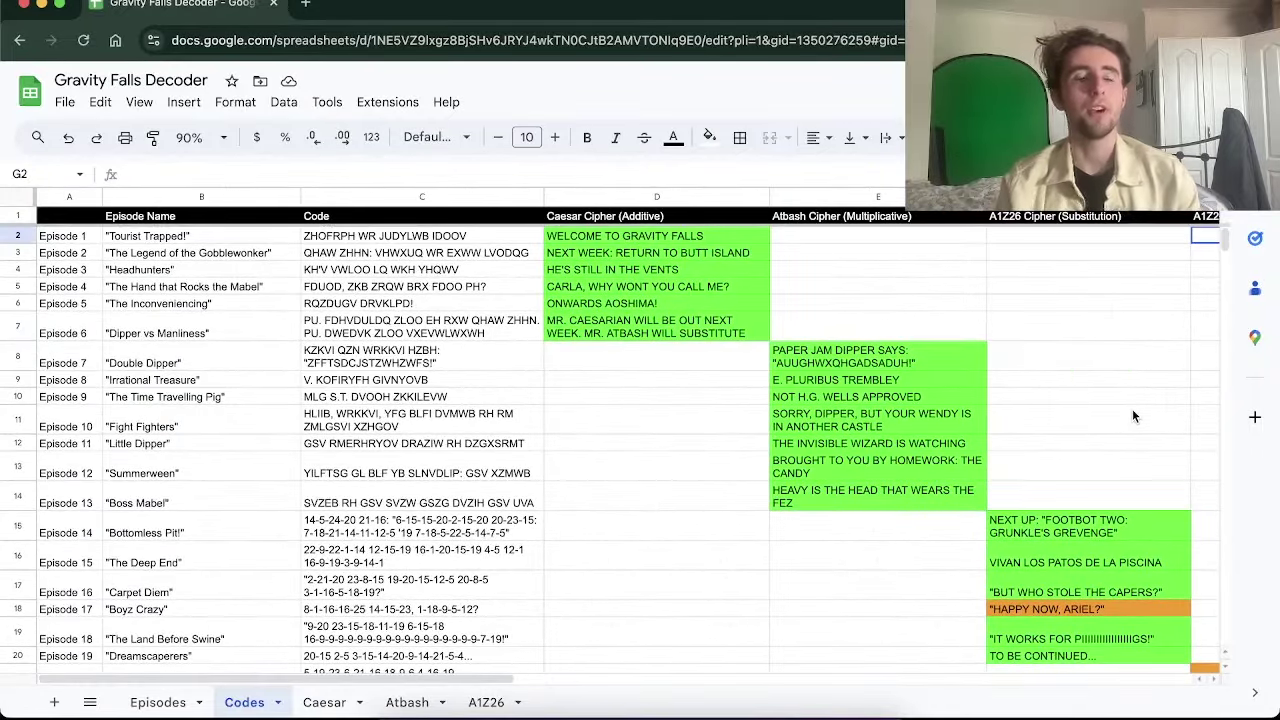
pyautogui.click(711, 399)
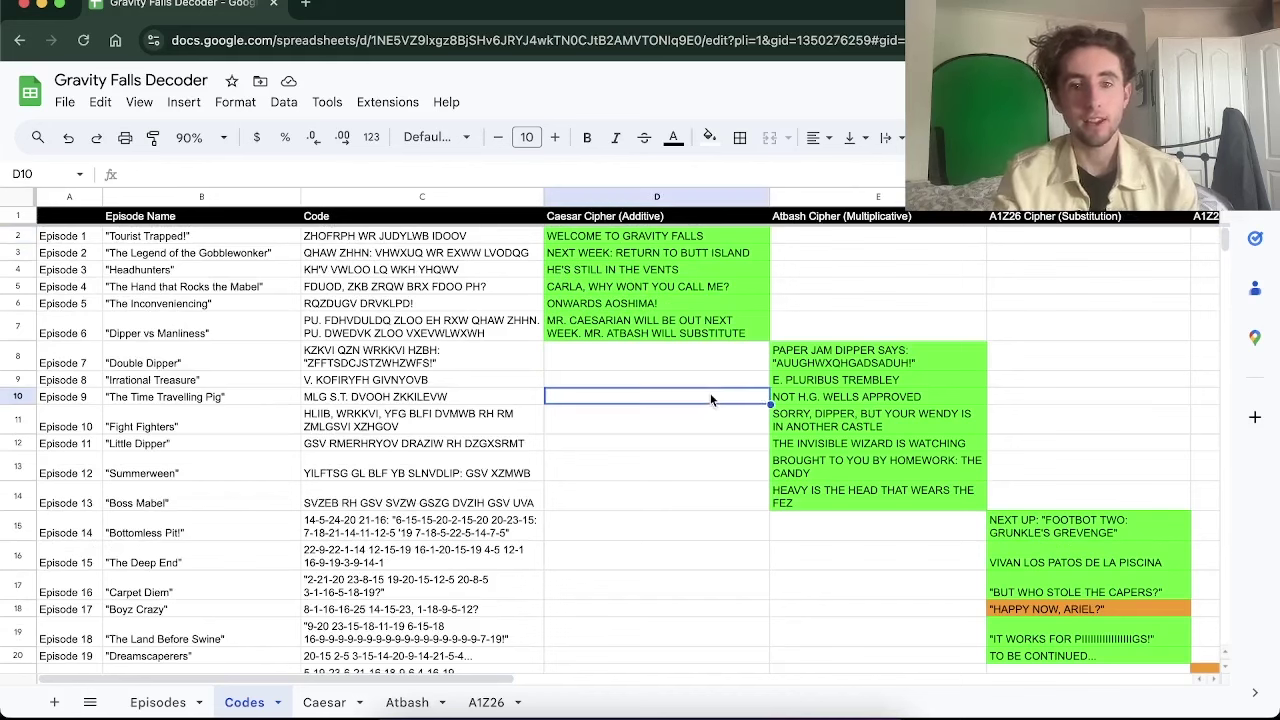
pyautogui.click(804, 445)
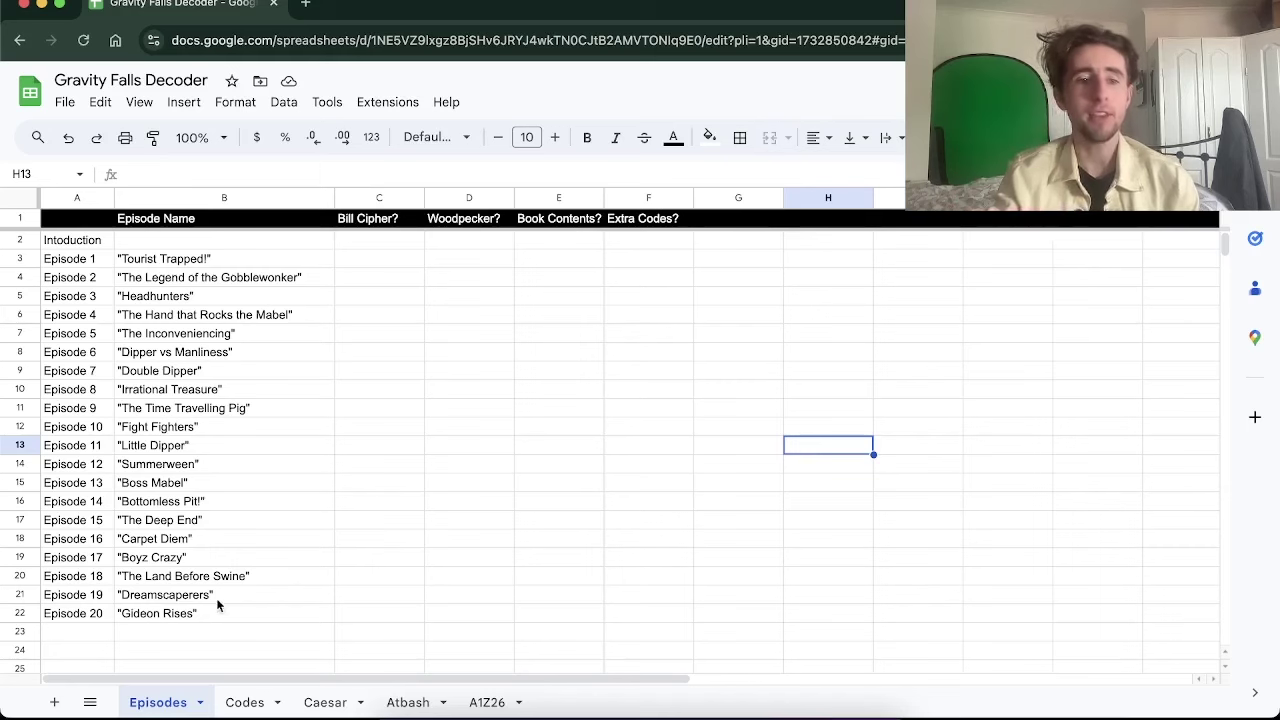
# Step: Look over Episode 19 and 20's rows up to Extra Codes, then select the Introduction row
pyautogui.moveTo(176, 617)
pyautogui.mouseDown()
pyautogui.moveTo(96, 600)
pyautogui.moveTo(160, 616)
pyautogui.mouseUp()
pyautogui.click(494, 598)
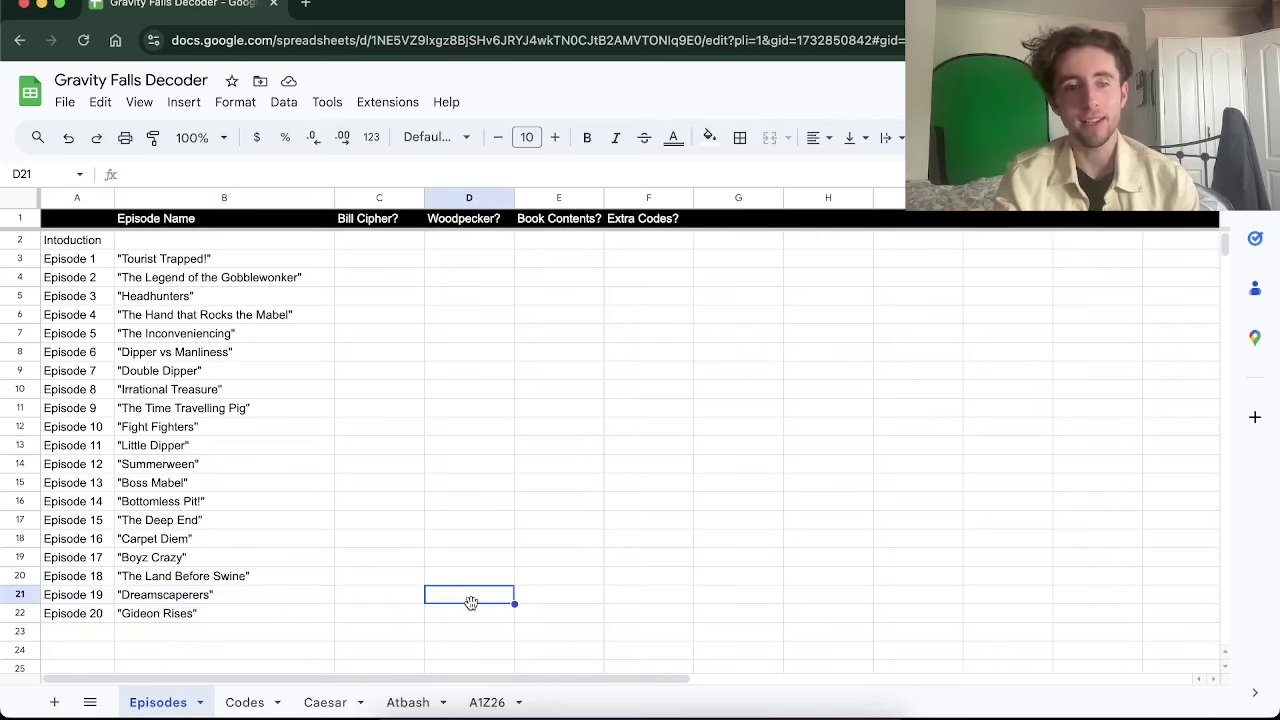
pyautogui.click(445, 613)
pyautogui.click(540, 597)
pyautogui.click(583, 611)
pyautogui.click(647, 600)
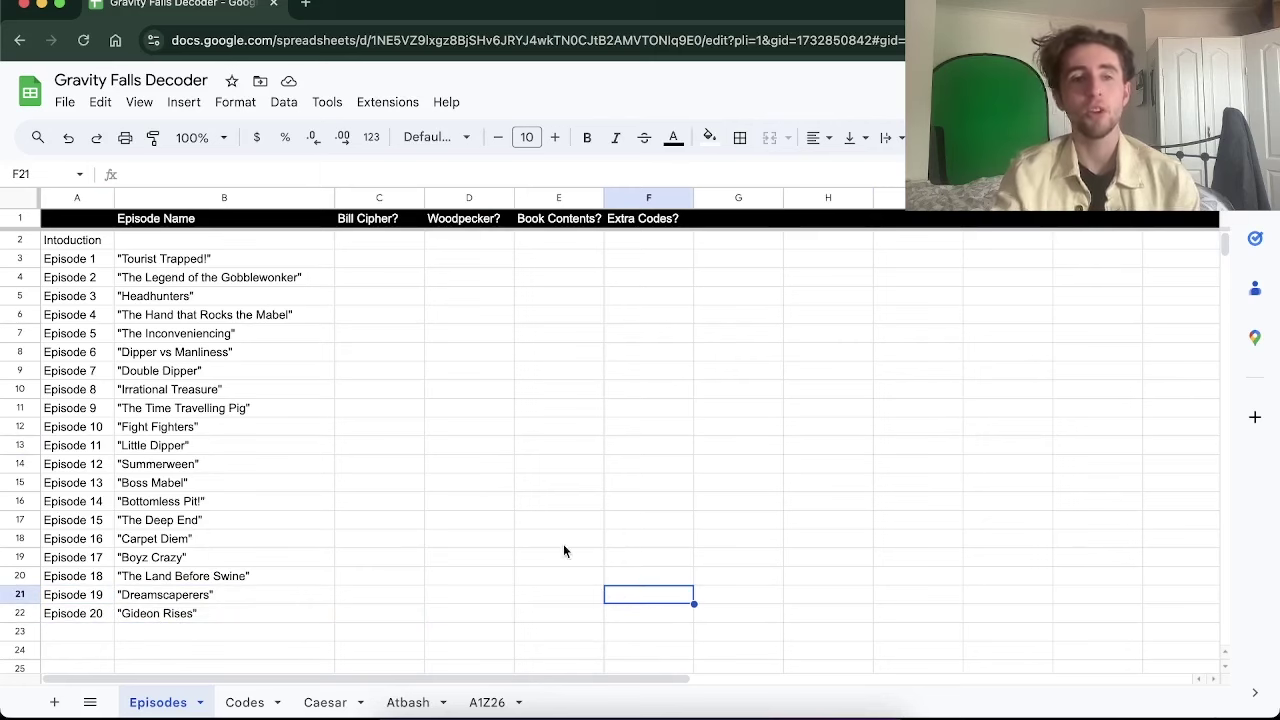
pyautogui.click(86, 246)
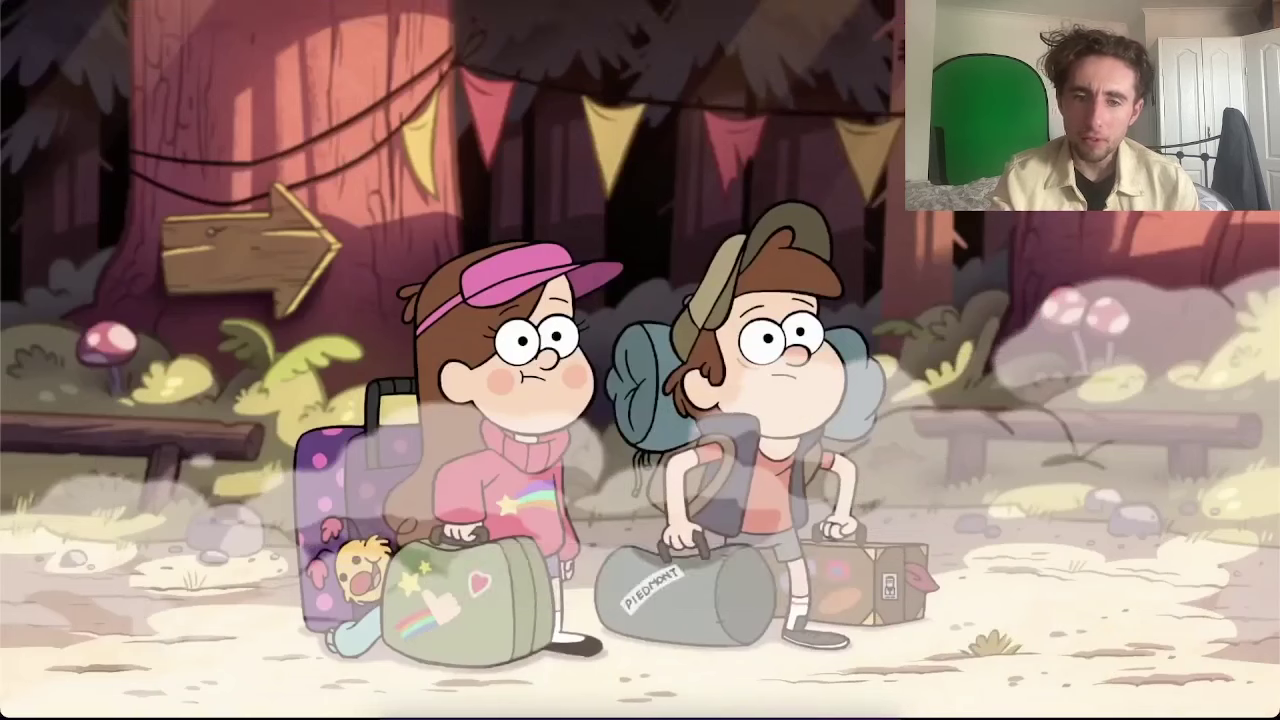
# Step: Play S01E01 Tourist Trapped to 00:53, where the twins carry the PIEDMONT duffel bag
pyautogui.press('space')
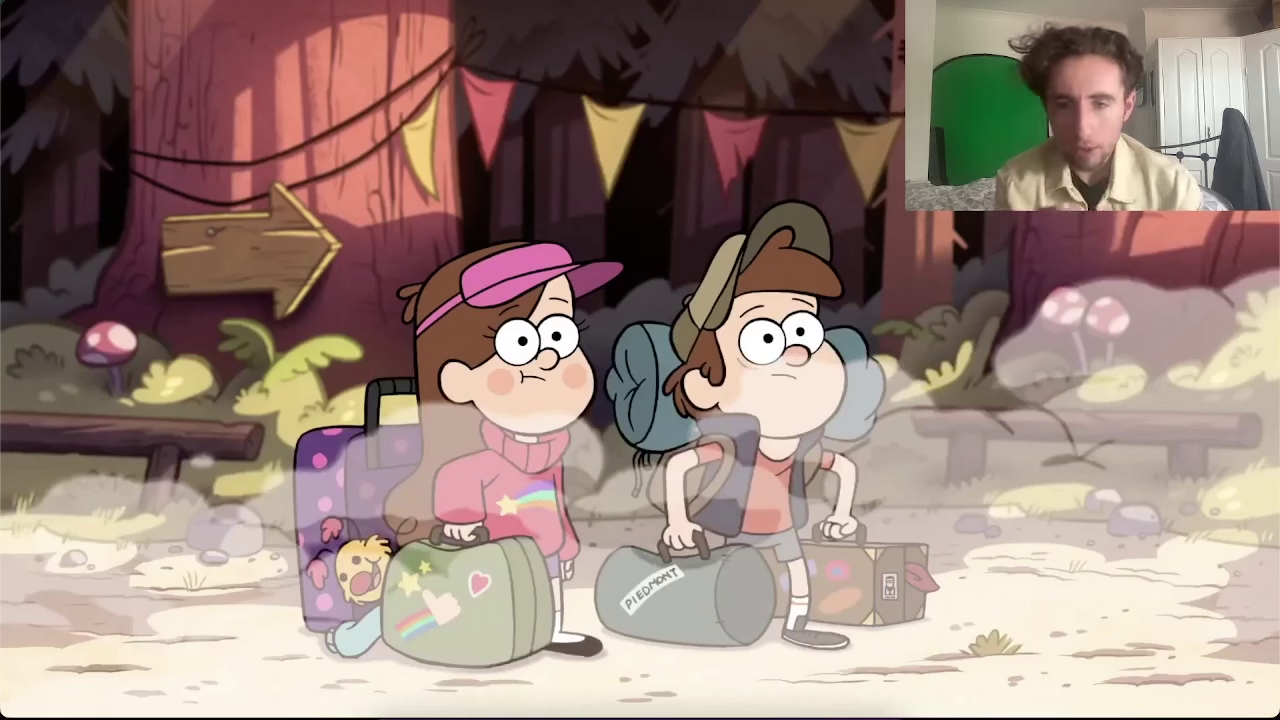
pyautogui.moveTo(797, 614)
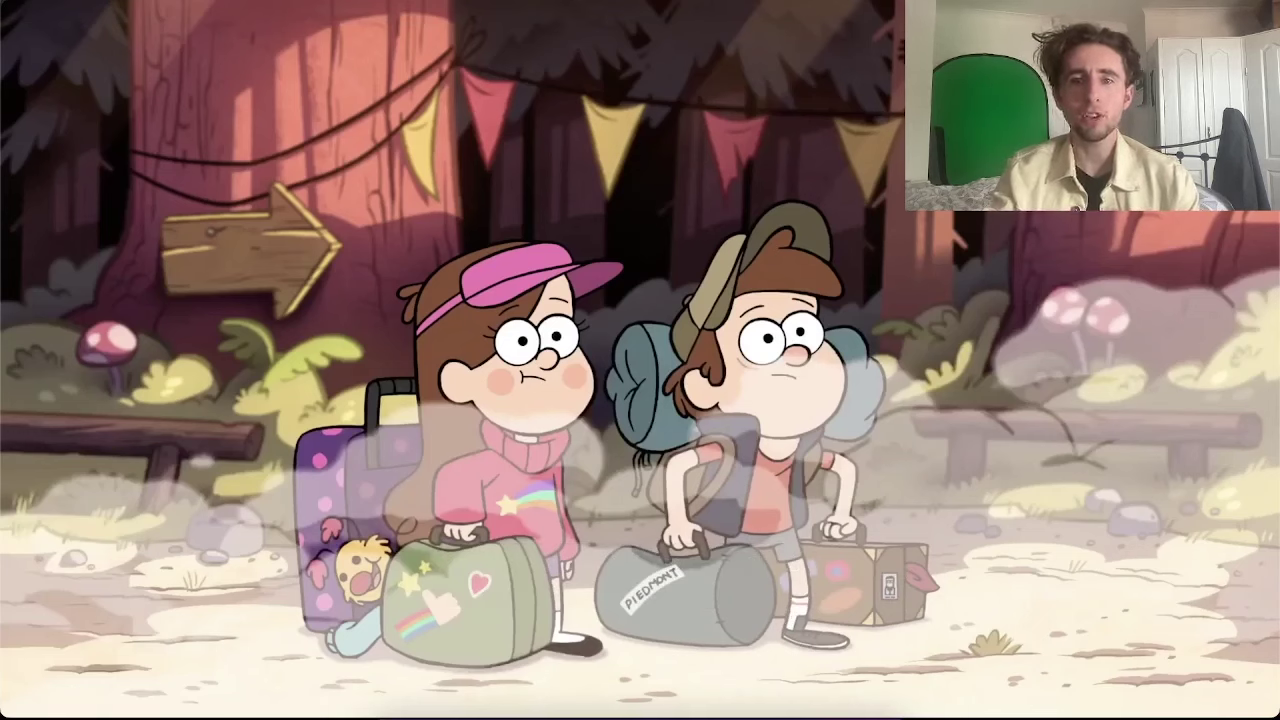
# Step: Read the Google knowledge-panel description of Piedmont, the Italian region at the foot of the Alps
pyautogui.click(560, 708)
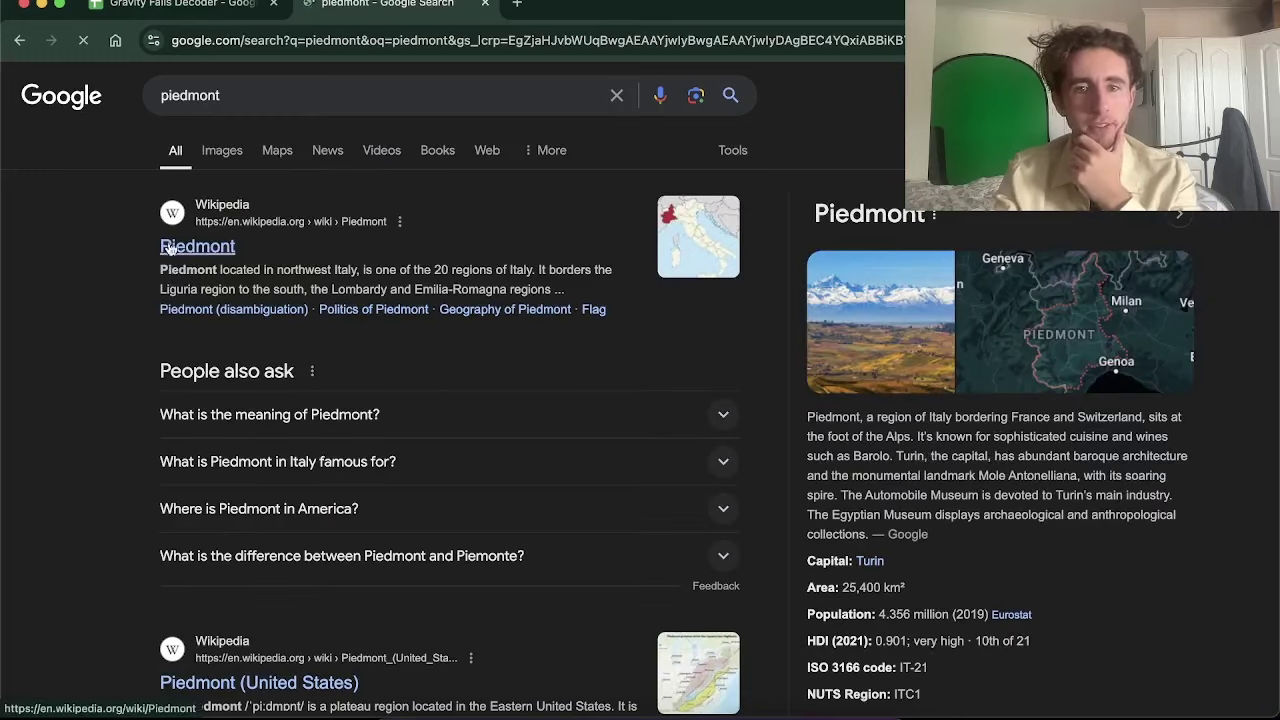
pyautogui.moveTo(867, 421); pyautogui.dragTo(1008, 452)
pyautogui.click(1008, 452)
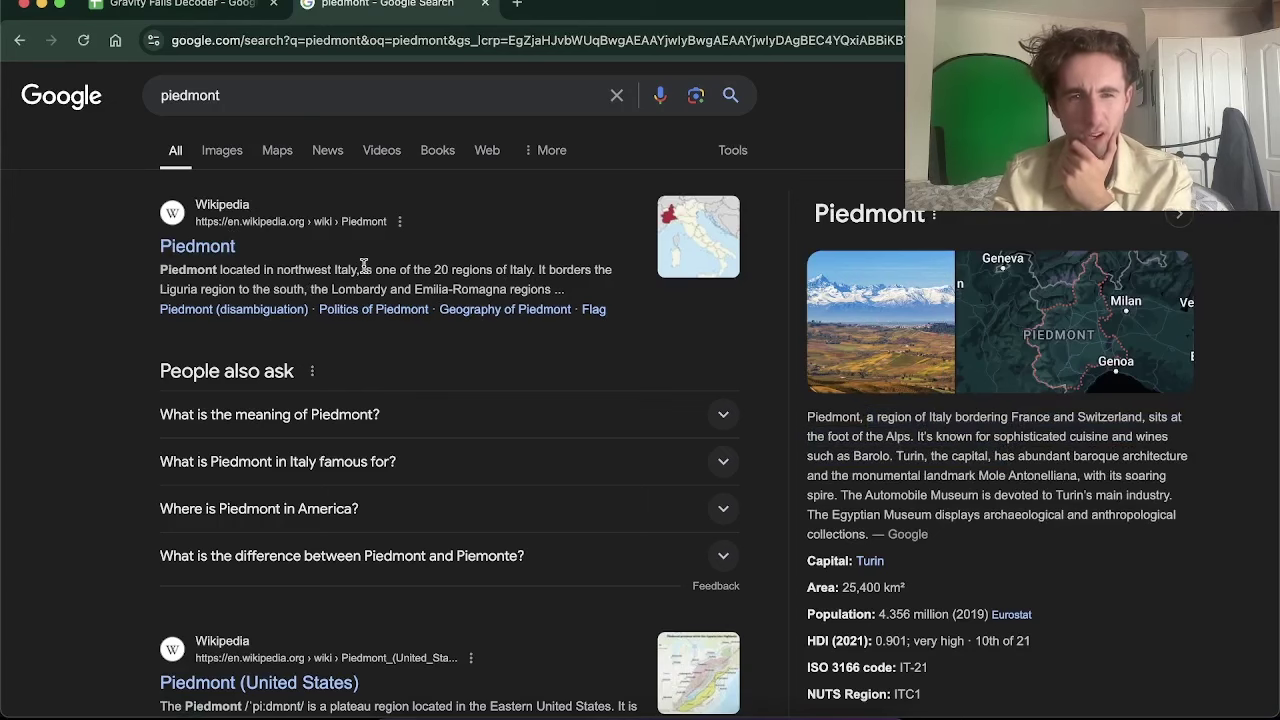
pyautogui.click(323, 102)
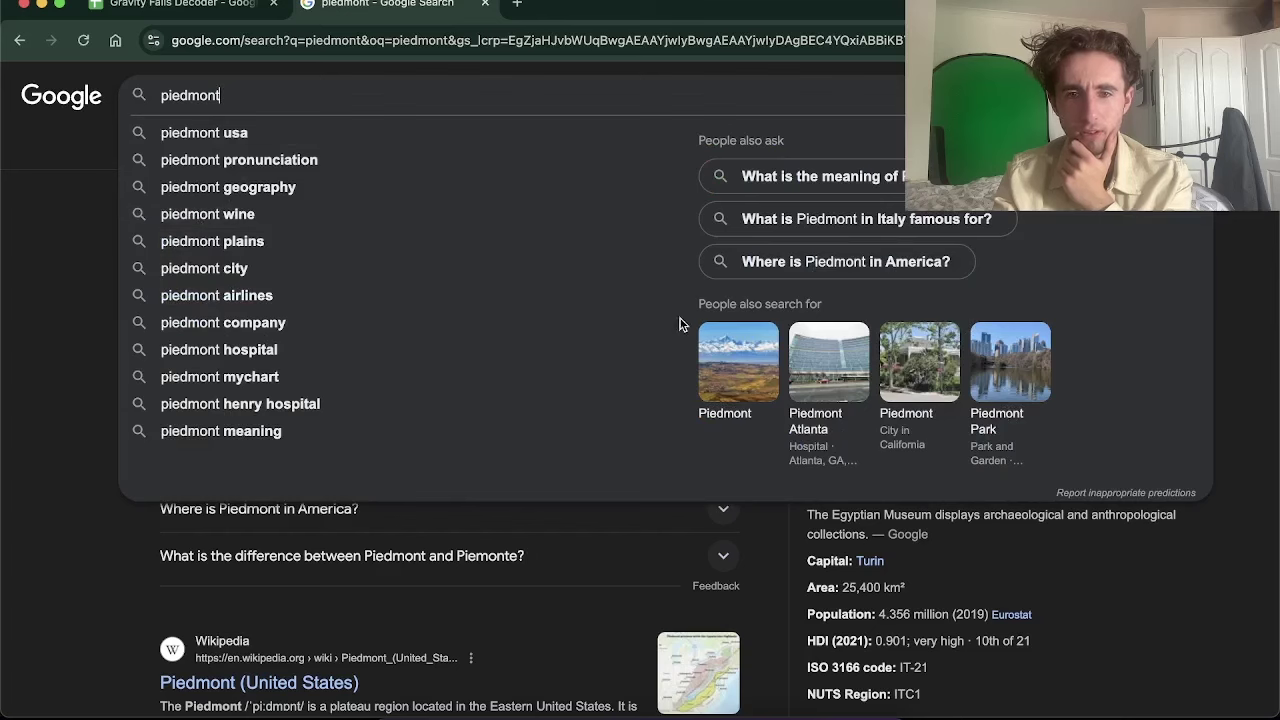
pyautogui.click(13, 399)
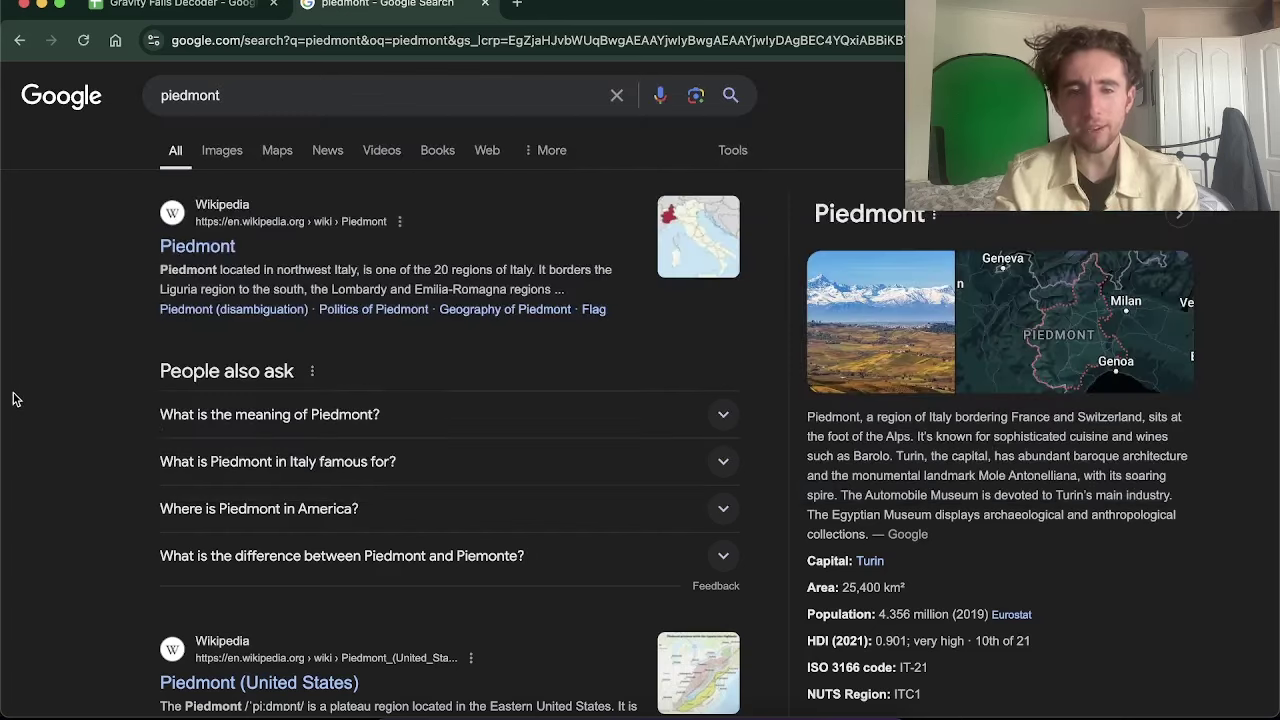
pyautogui.scroll(-5, 128, 428)
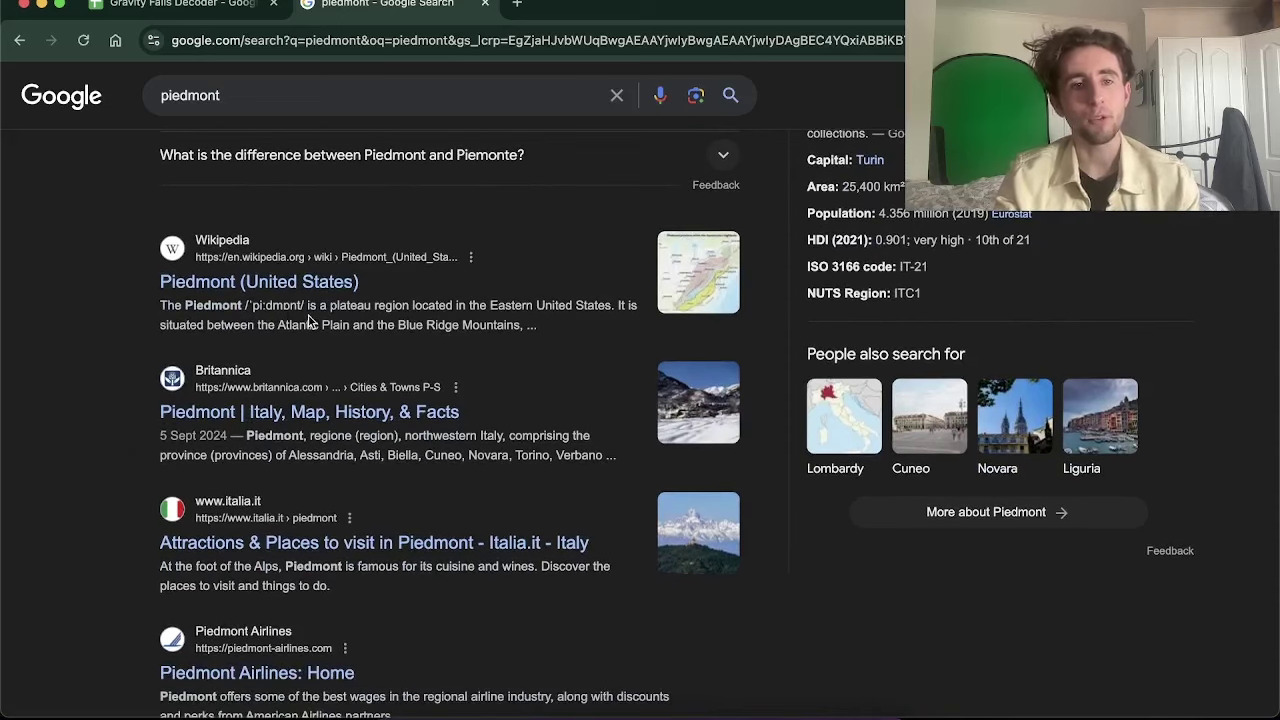
pyautogui.scroll(5, 666, 528)
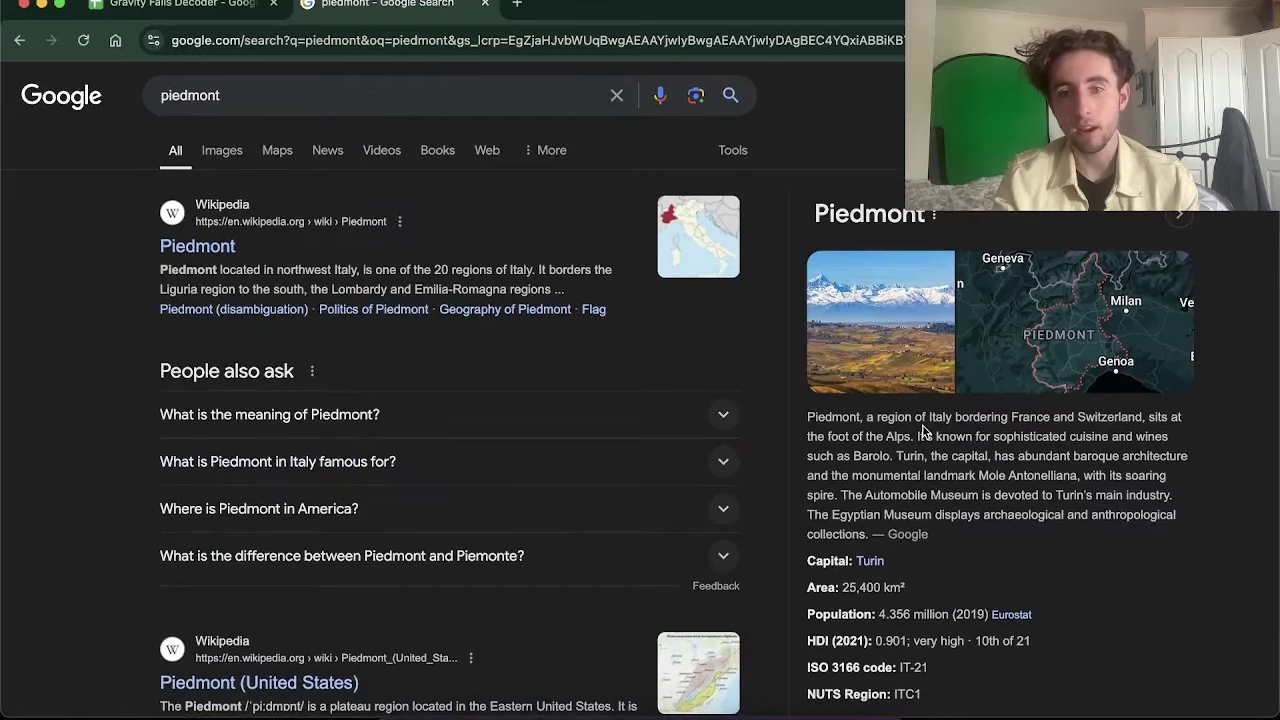
pyautogui.moveTo(968, 415); pyautogui.dragTo(858, 497)
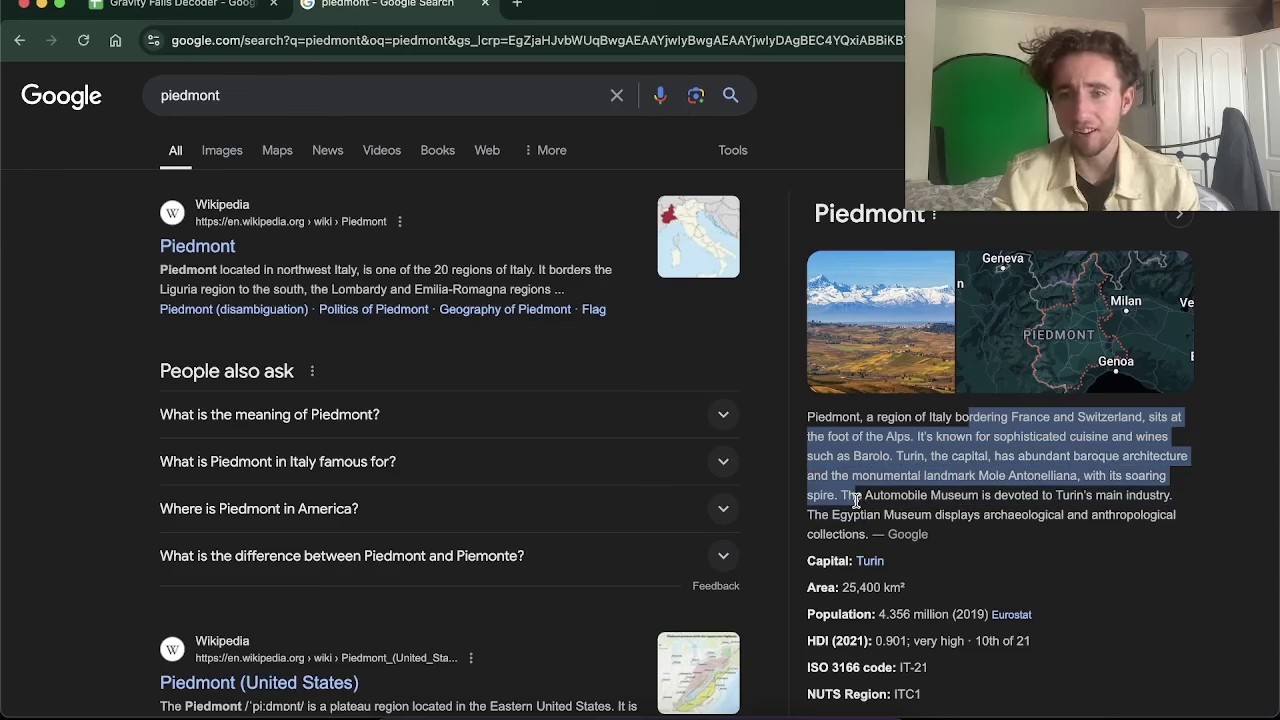
pyautogui.moveTo(857, 500); pyautogui.dragTo(852, 511)
pyautogui.click(852, 511)
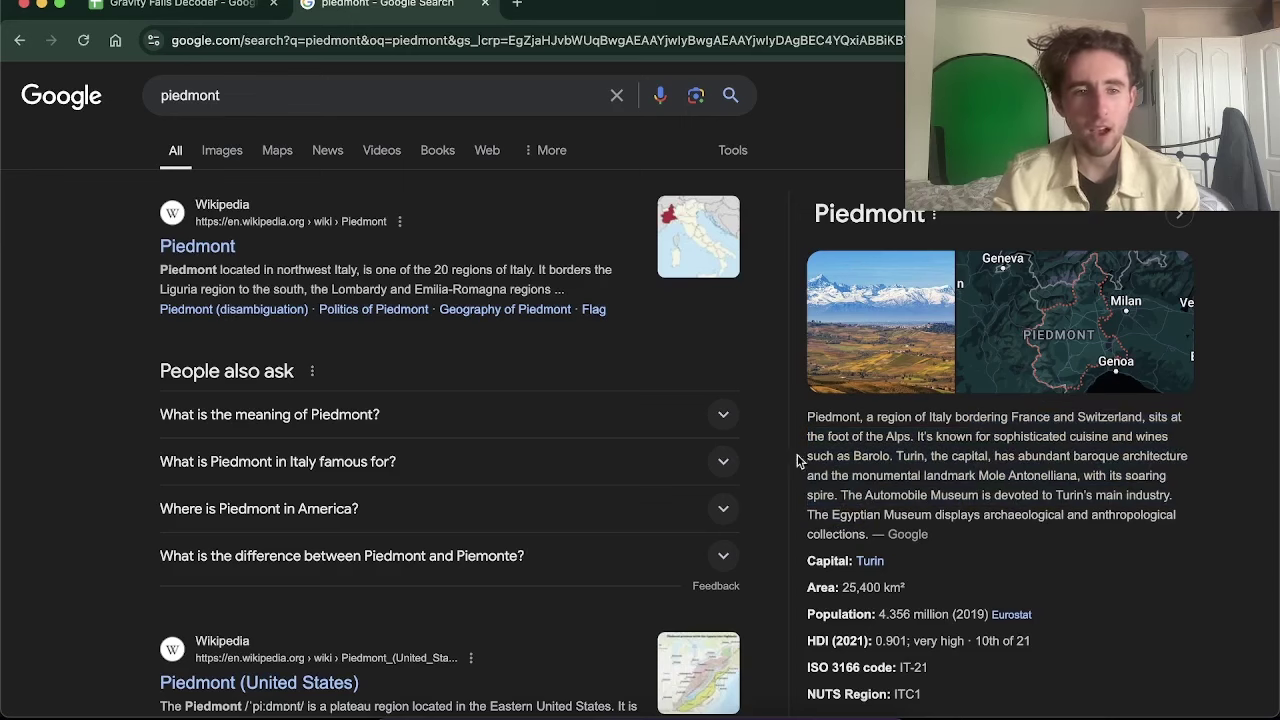
# Step: Expand 'What is Piedmont in Italy famous for?' in People also ask
pyautogui.click(312, 460)
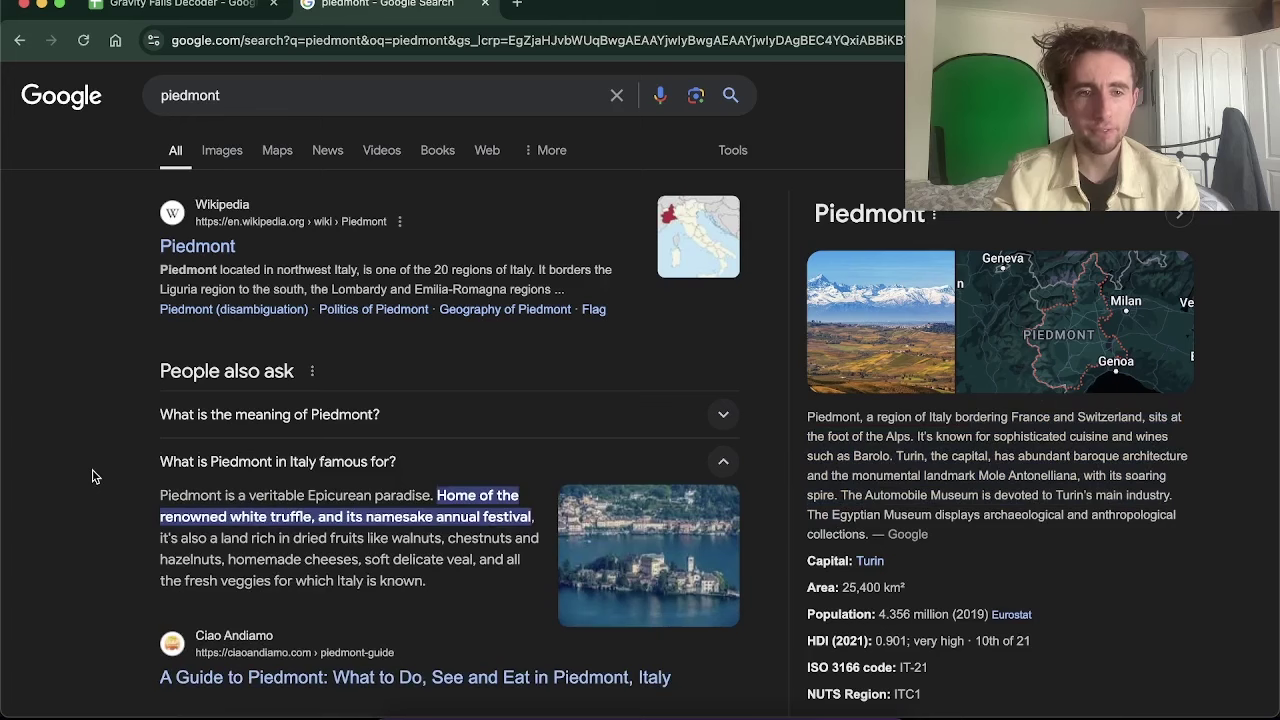
pyautogui.scroll(-10, 92, 477)
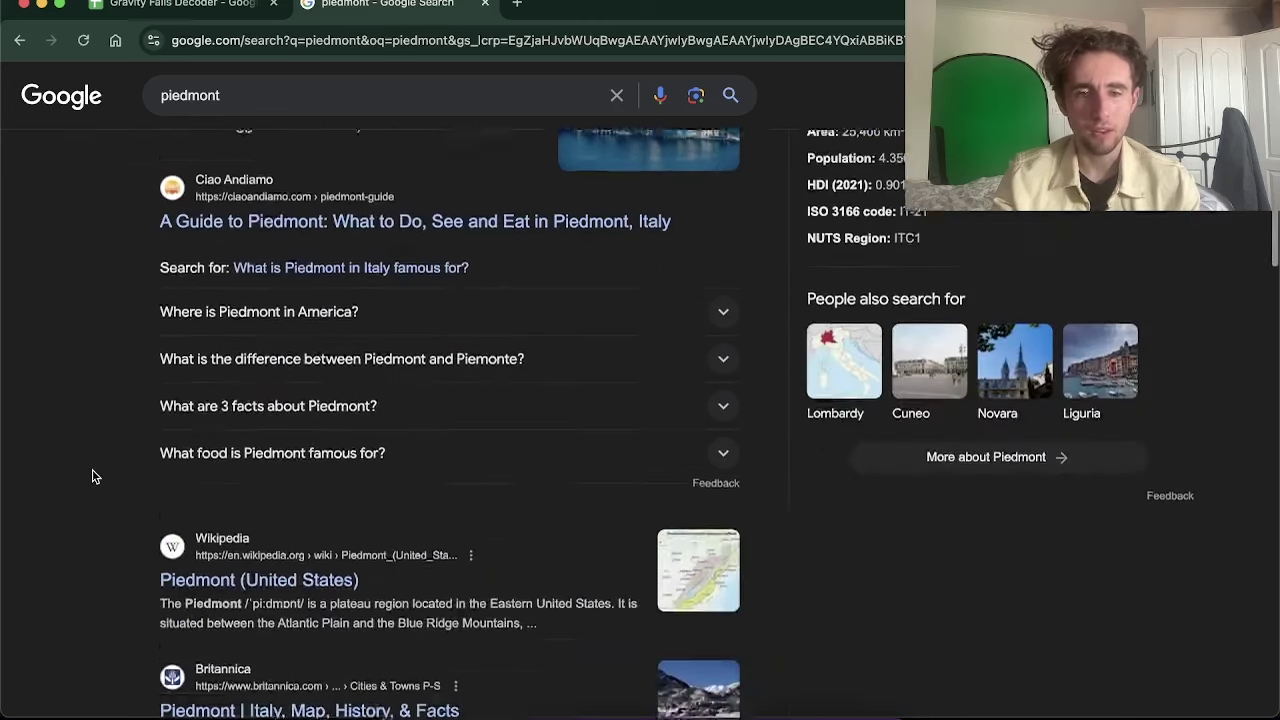
pyautogui.scroll(5, 92, 477)
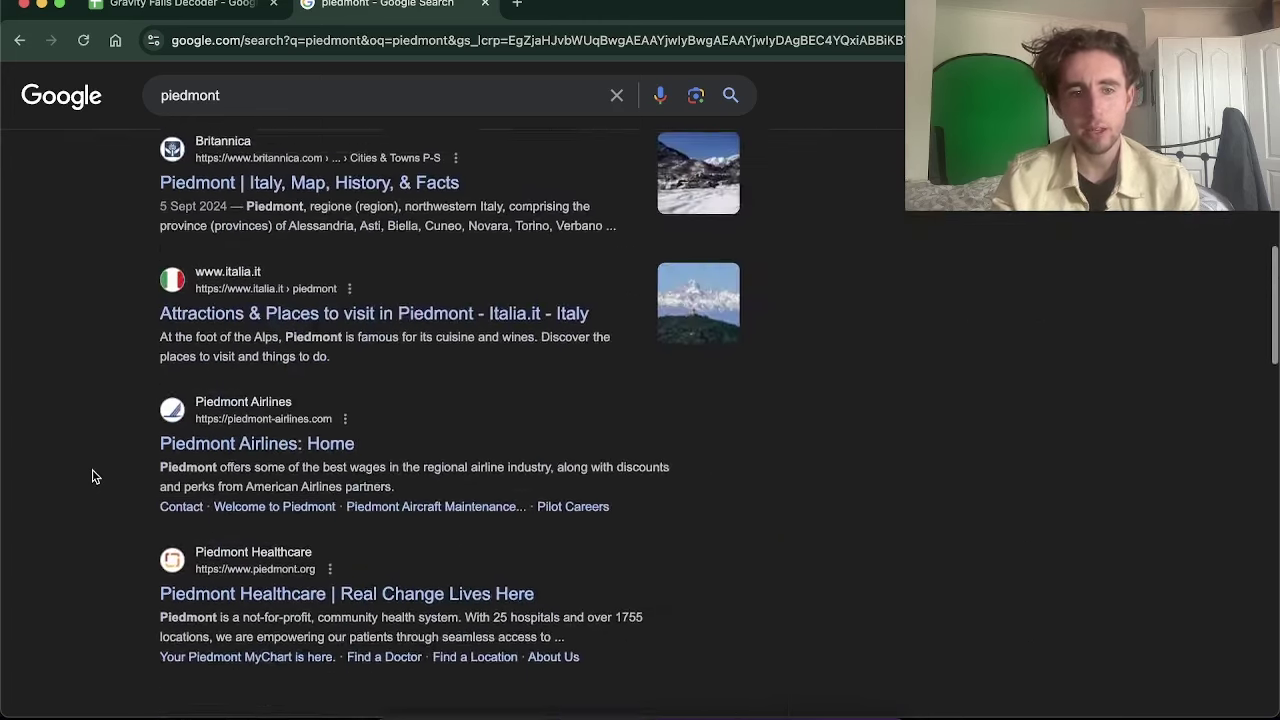
pyautogui.scroll(10, 92, 477)
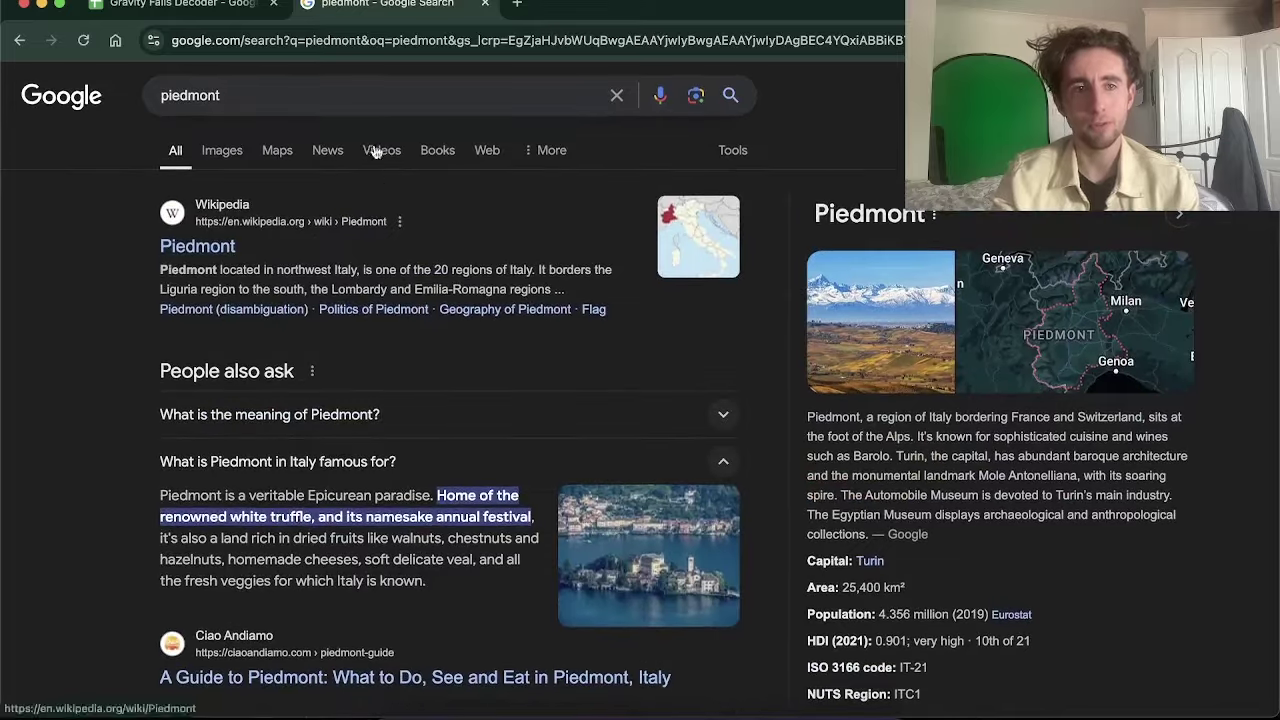
pyautogui.click(339, 97)
# Step: Search for 'piedmont california' and skim the results
pyautogui.write('cal')
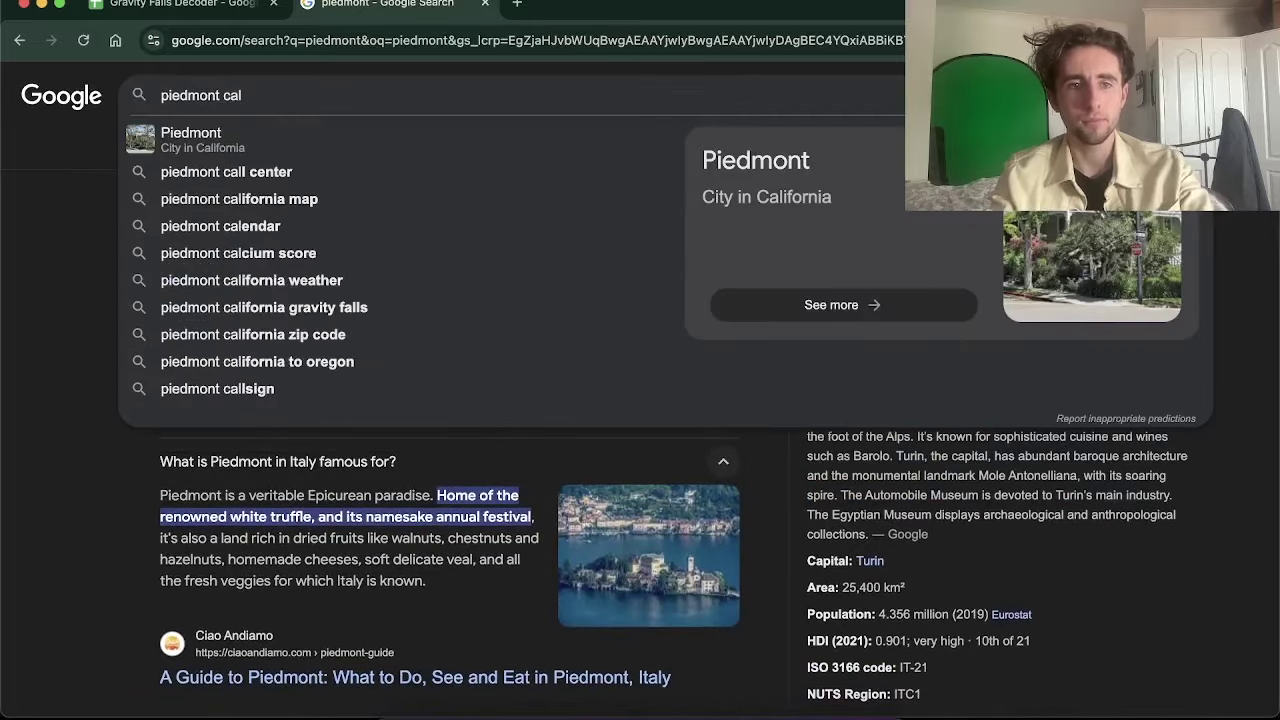
pyautogui.click(398, 137)
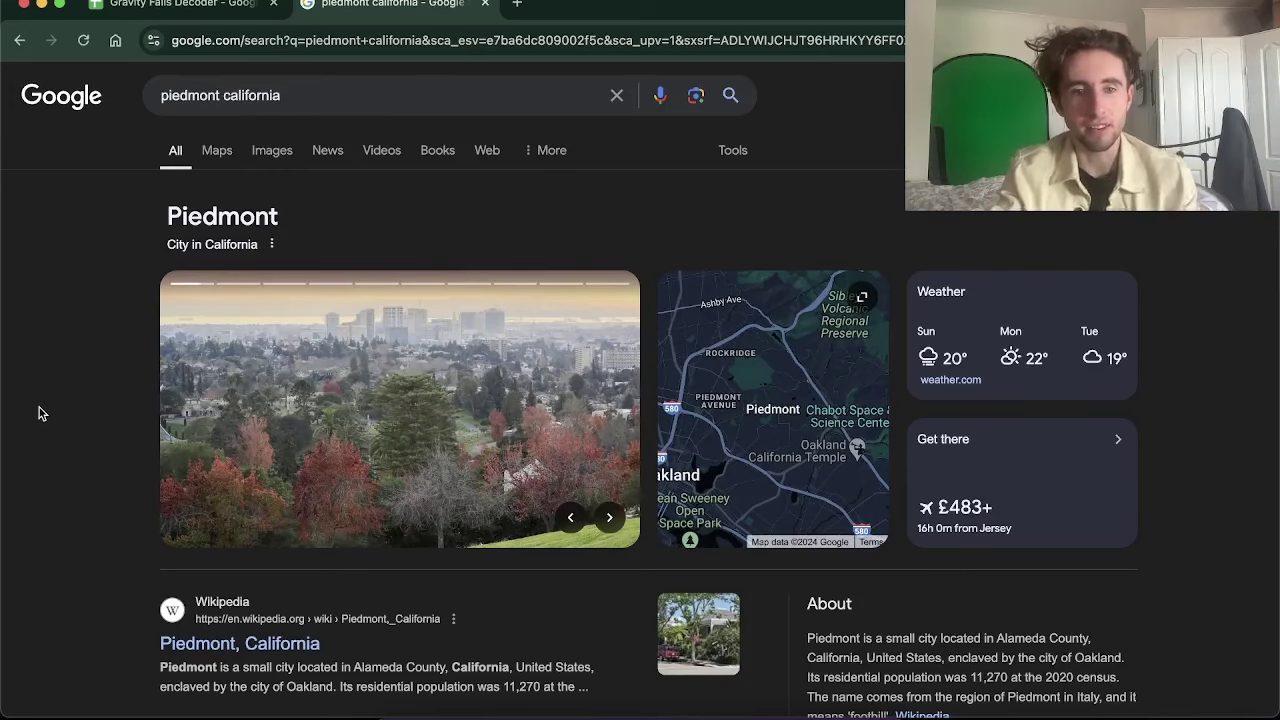
pyautogui.scroll(-2, 38, 413)
pyautogui.scroll(2, 38, 413)
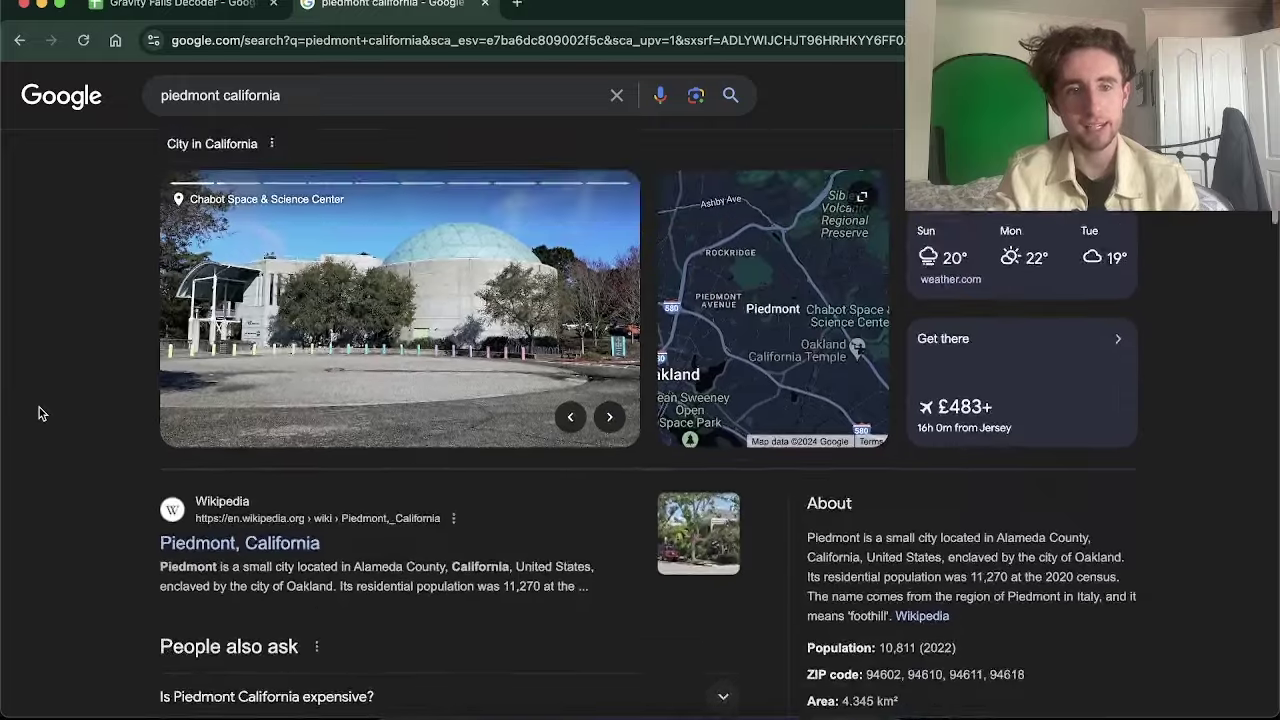
pyautogui.scroll(-4, 38, 413)
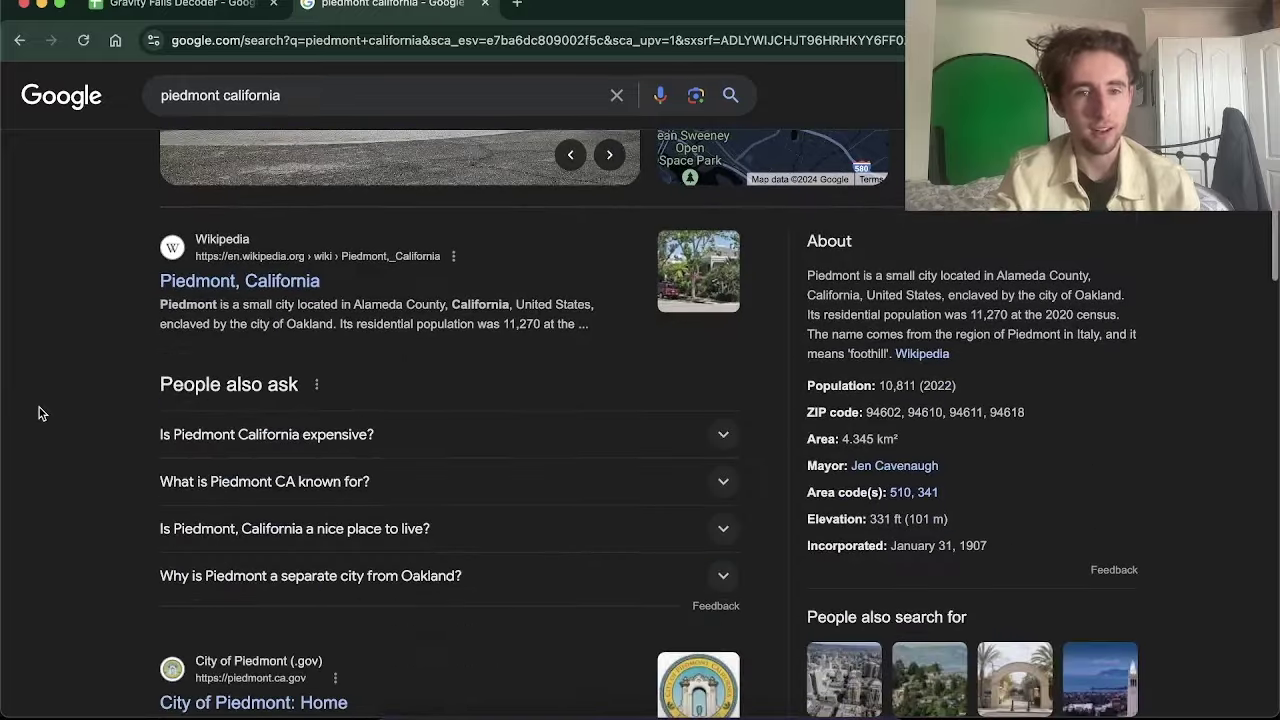
pyautogui.scroll(-2, 38, 413)
pyautogui.scroll(2, 38, 413)
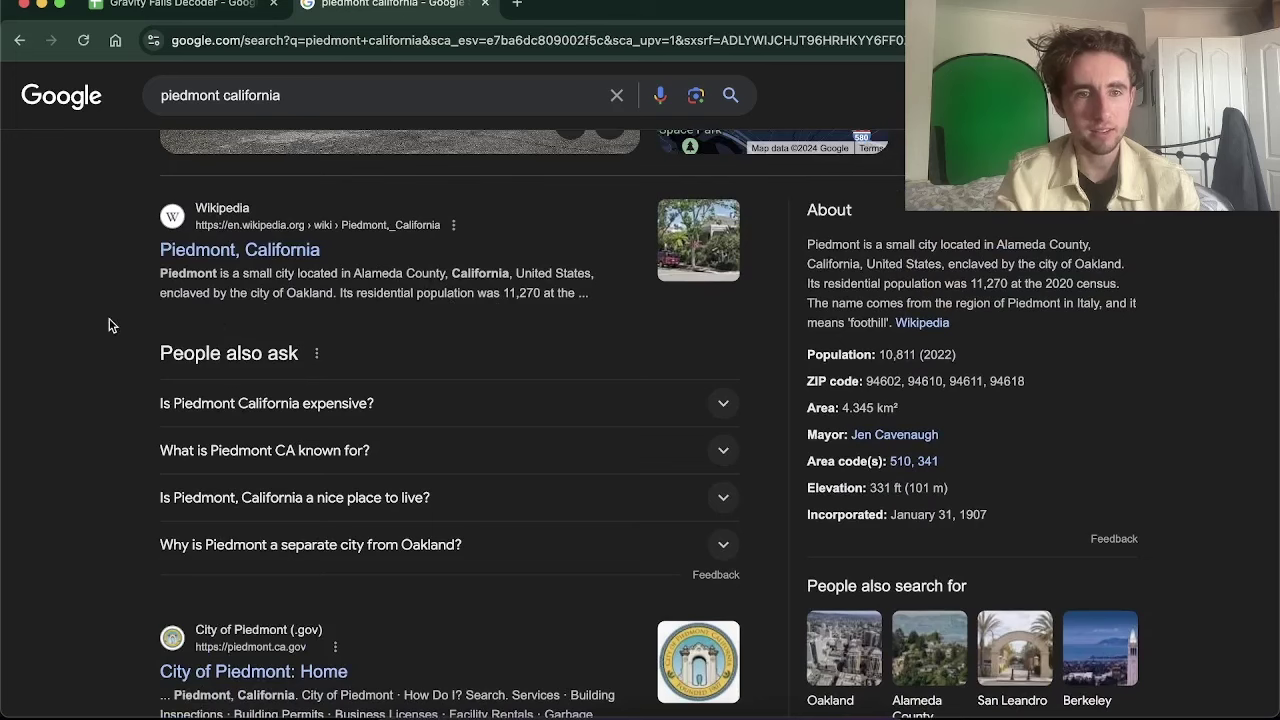
# Step: Note Oakland in the Wikipedia snippet and switch to Maps results for Piedmont, California
pyautogui.moveTo(287, 292); pyautogui.dragTo(333, 291)
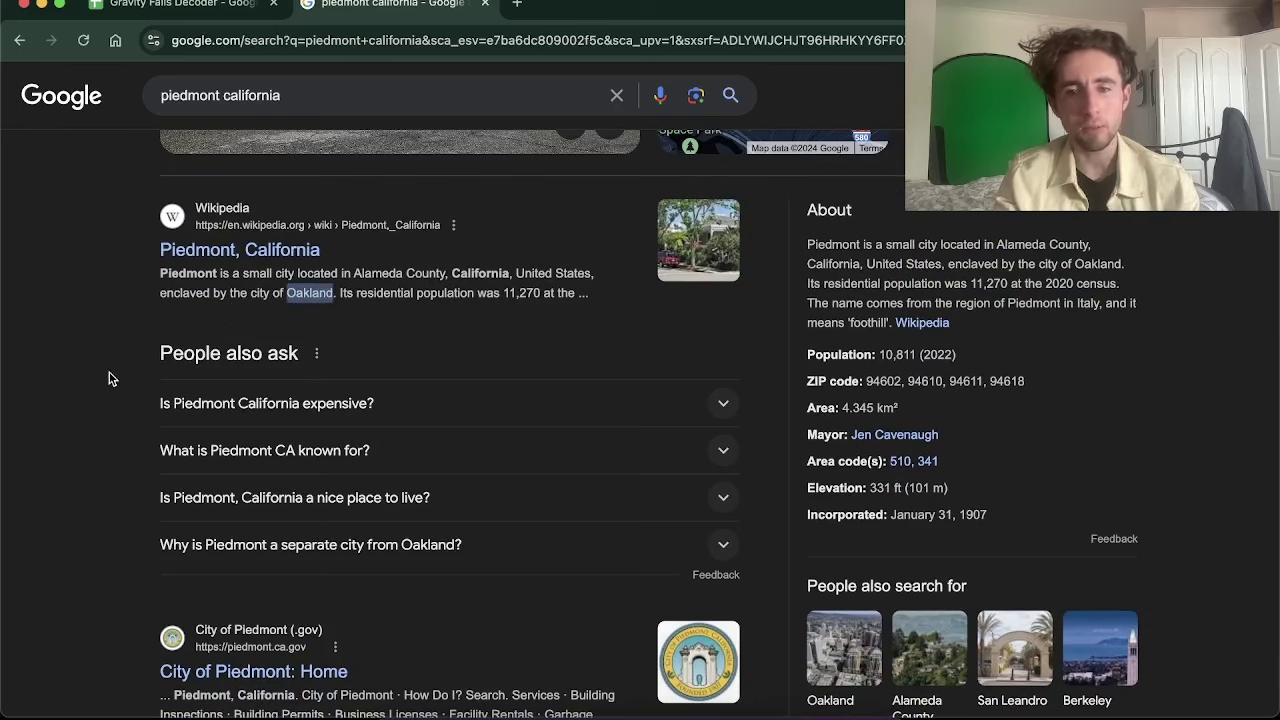
pyautogui.scroll(-10, 110, 378)
pyautogui.scroll(-5, 110, 378)
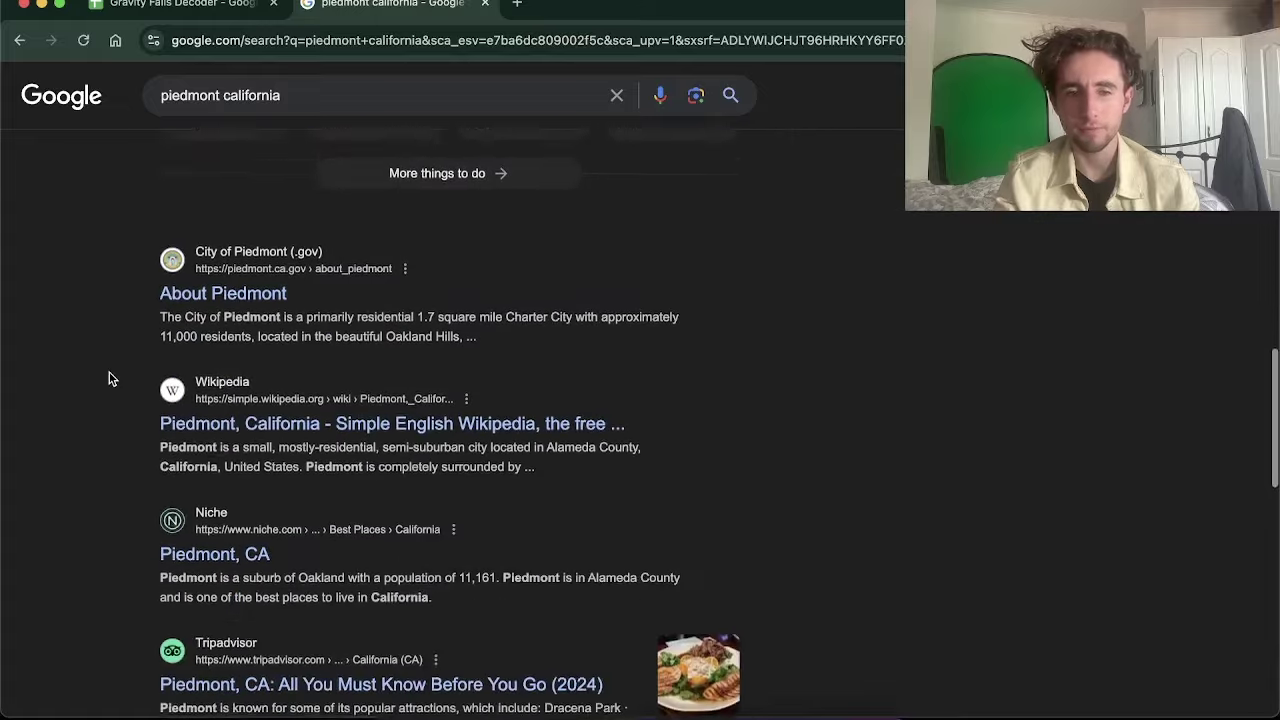
pyautogui.scroll(10, 110, 378)
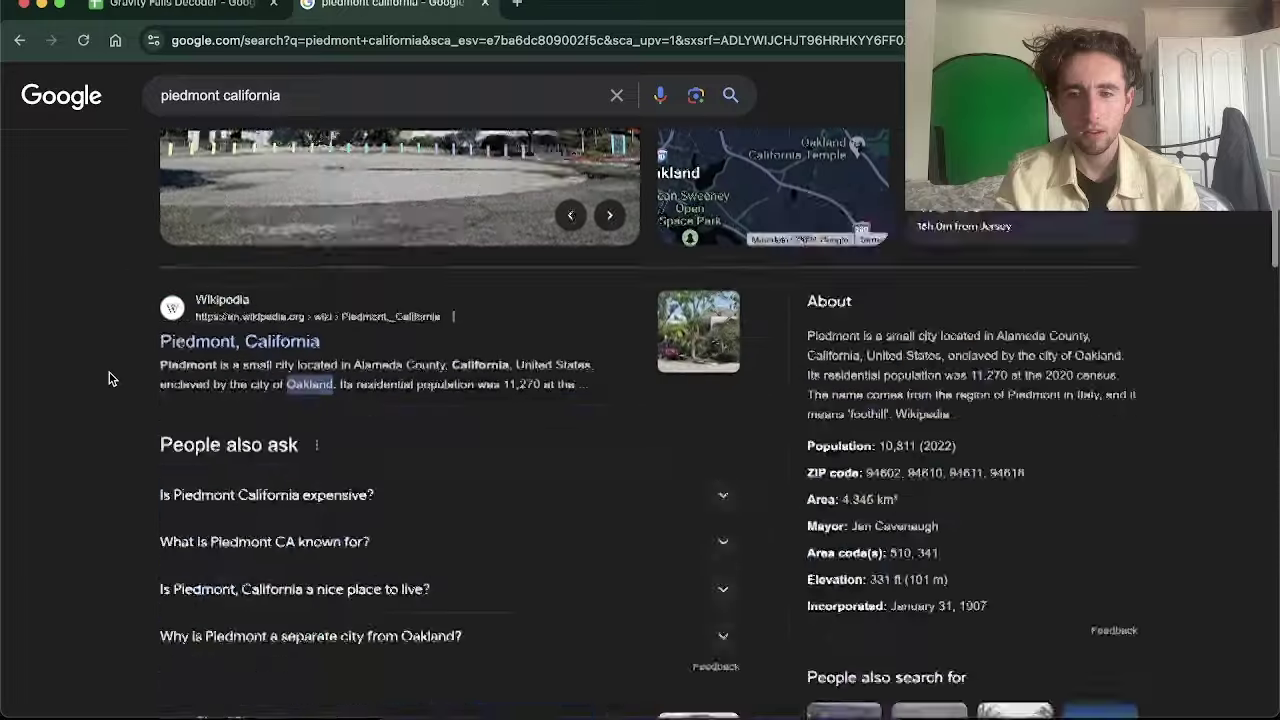
pyautogui.scroll(-2, 110, 376)
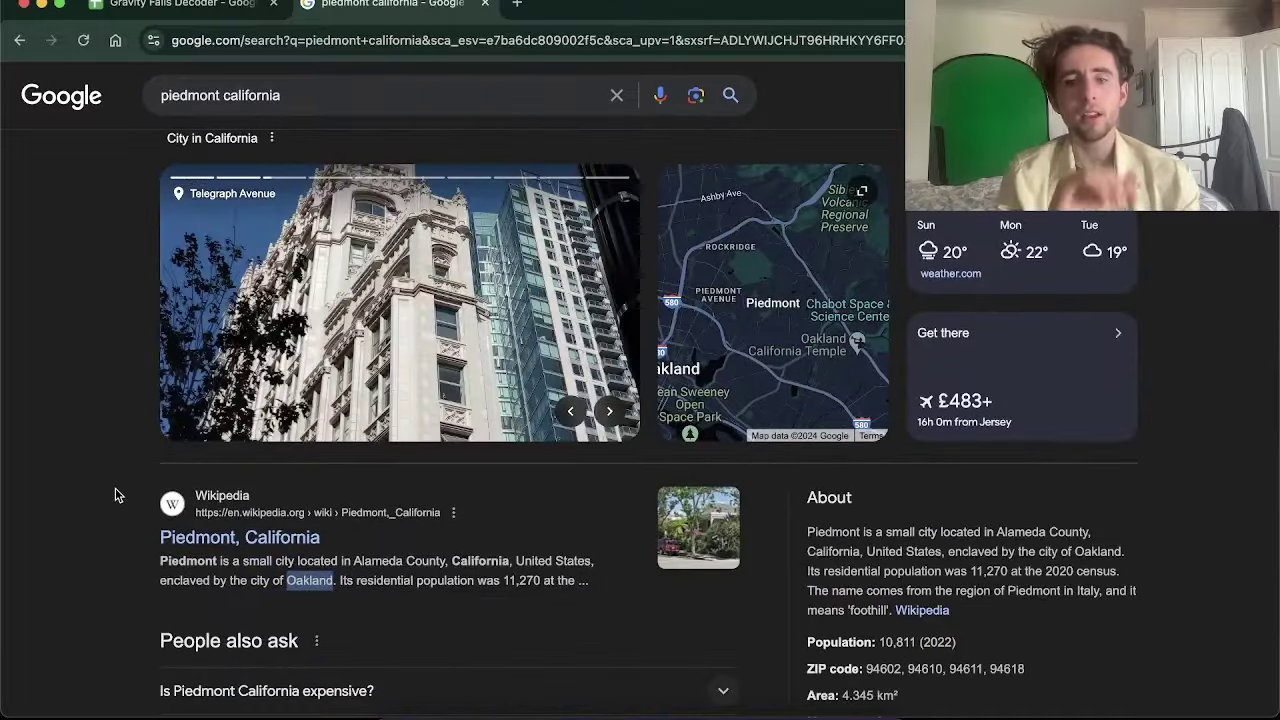
pyautogui.scroll(2, 269, 143)
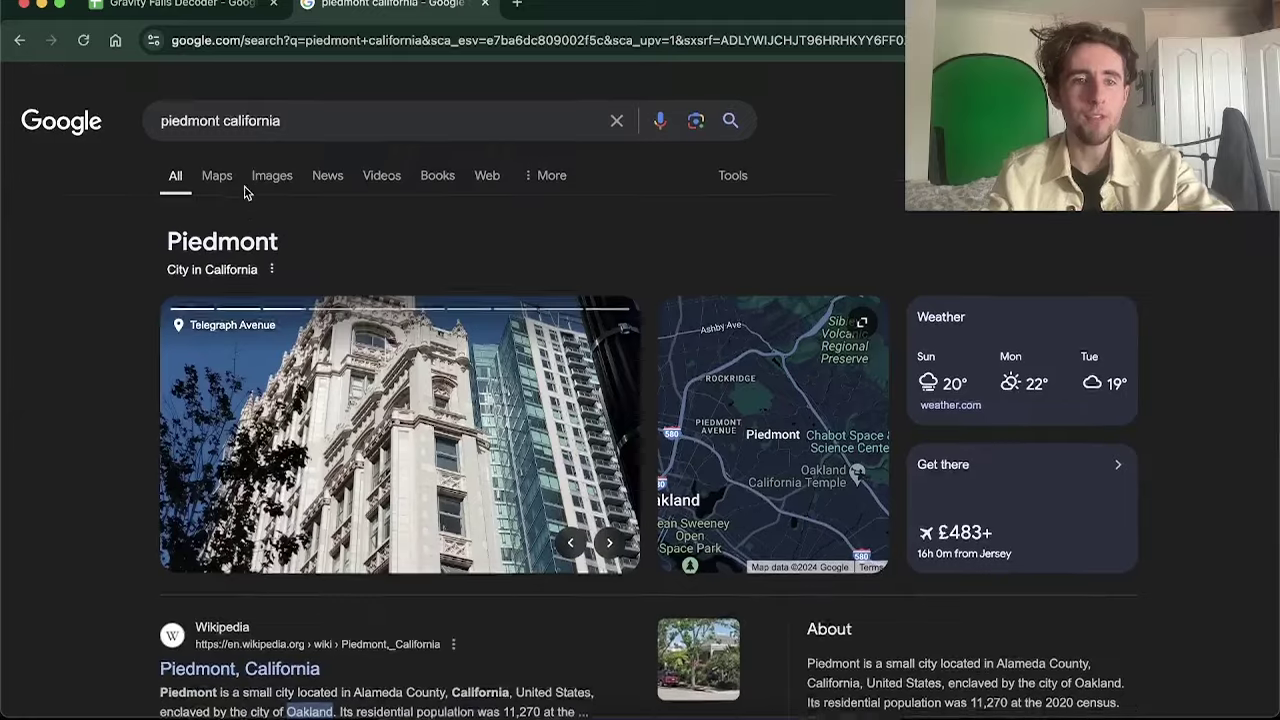
pyautogui.click(216, 150)
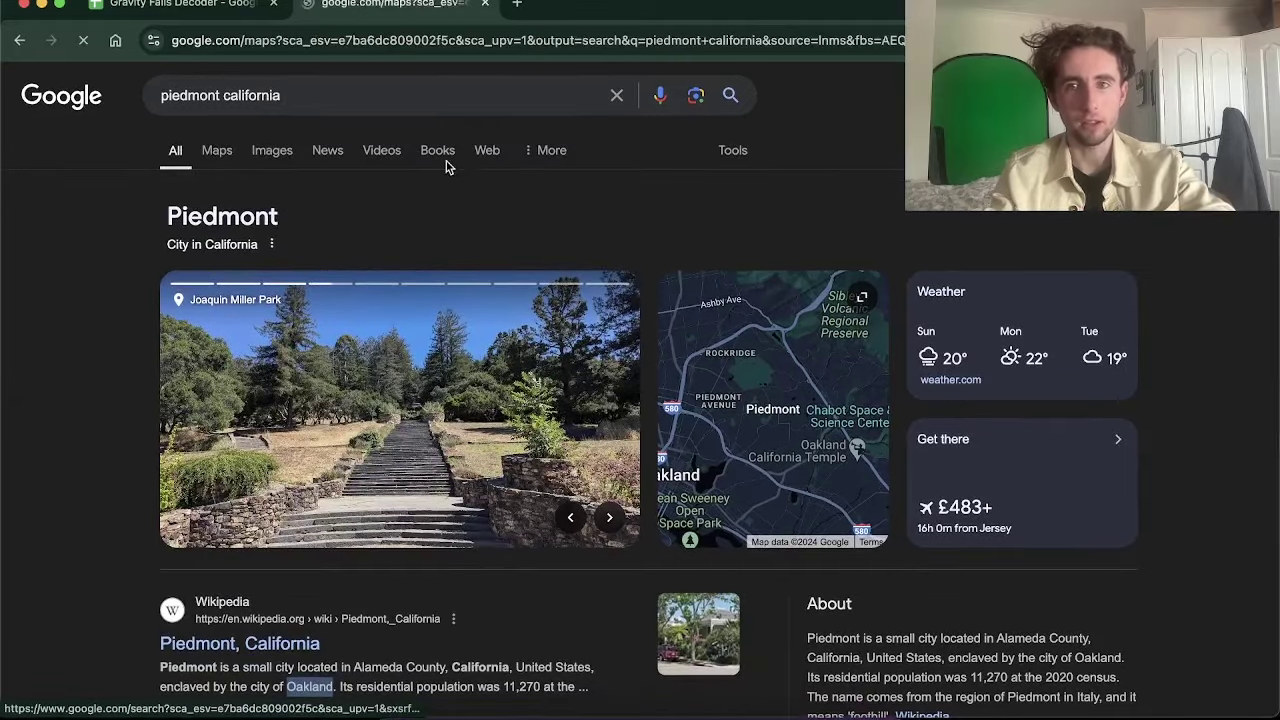
# Step: Zoom out from the Piedmont pin in Oakland and pan the map toward Oregon
pyautogui.scroll(-3, 696, 350)
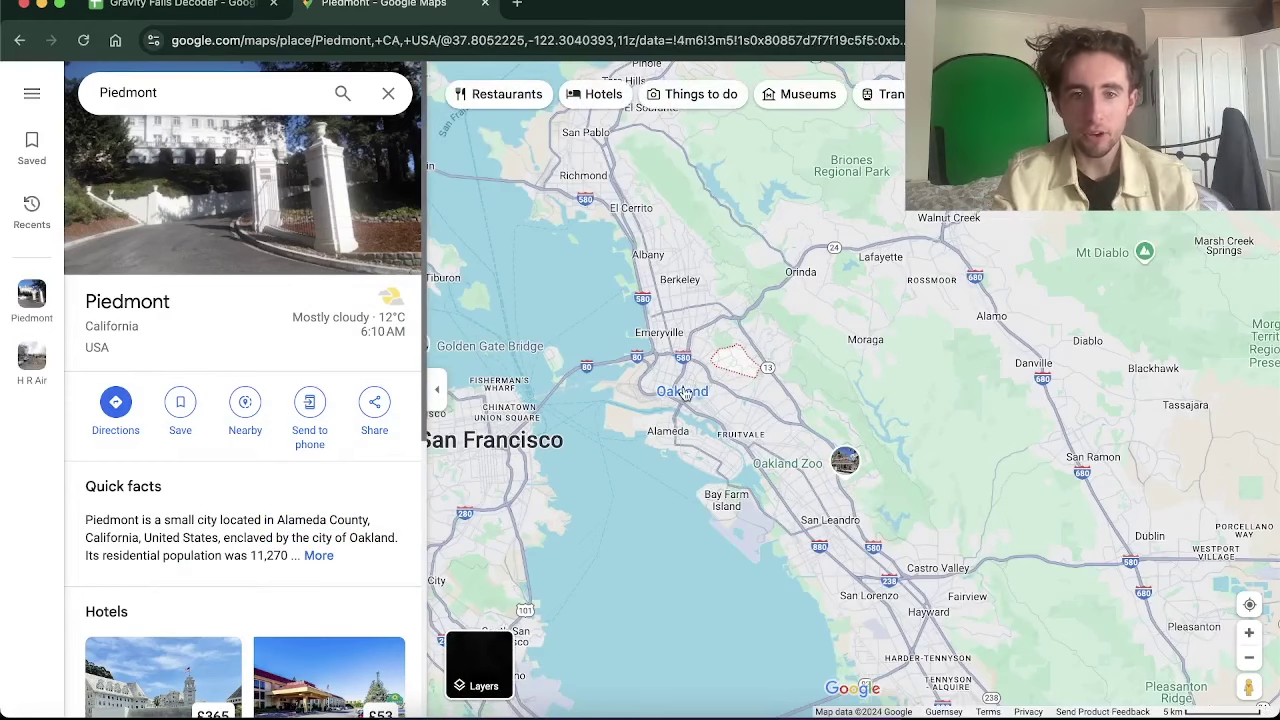
pyautogui.scroll(2, 762, 420)
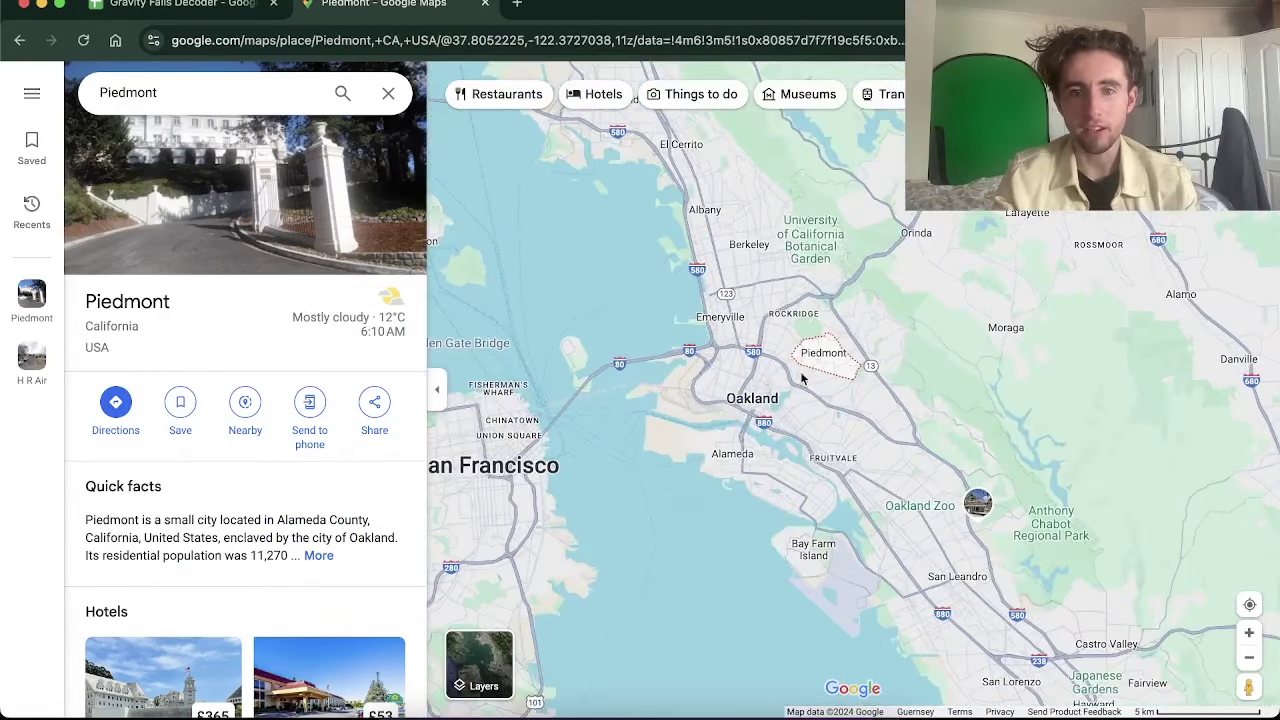
pyautogui.scroll(-3, 765, 390)
pyautogui.scroll(-5, 765, 381)
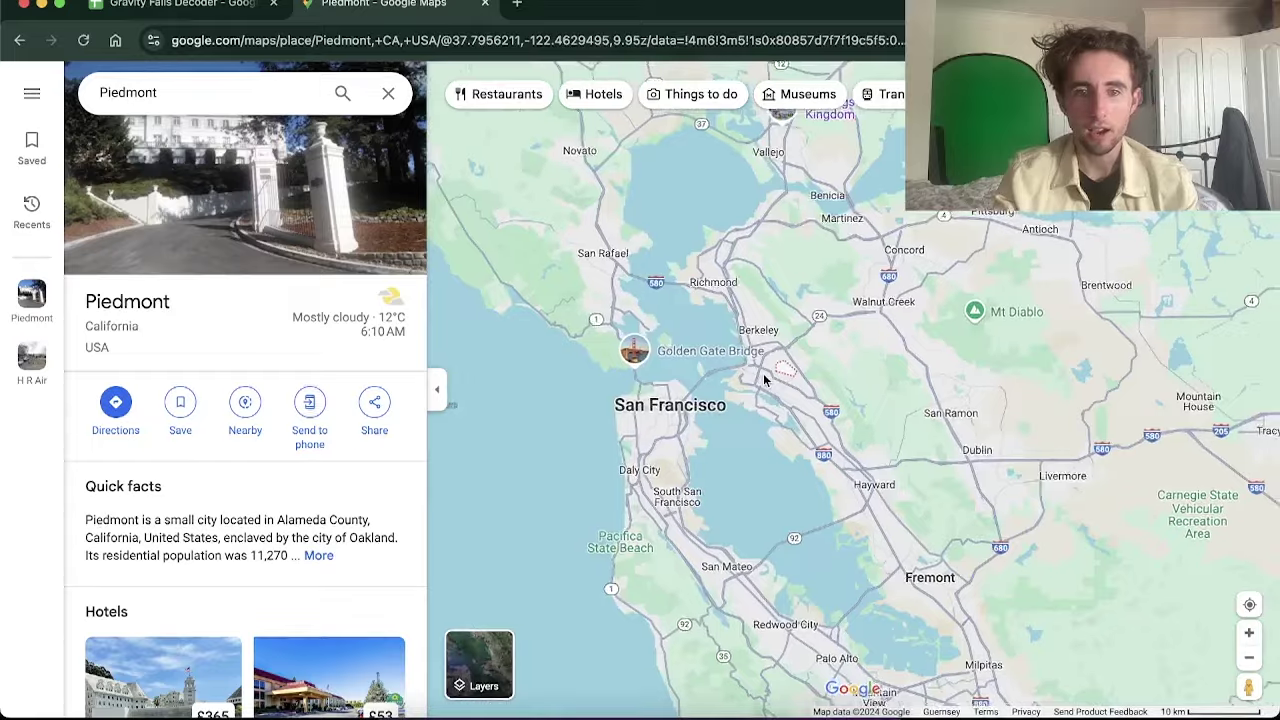
pyautogui.scroll(-6, 765, 381)
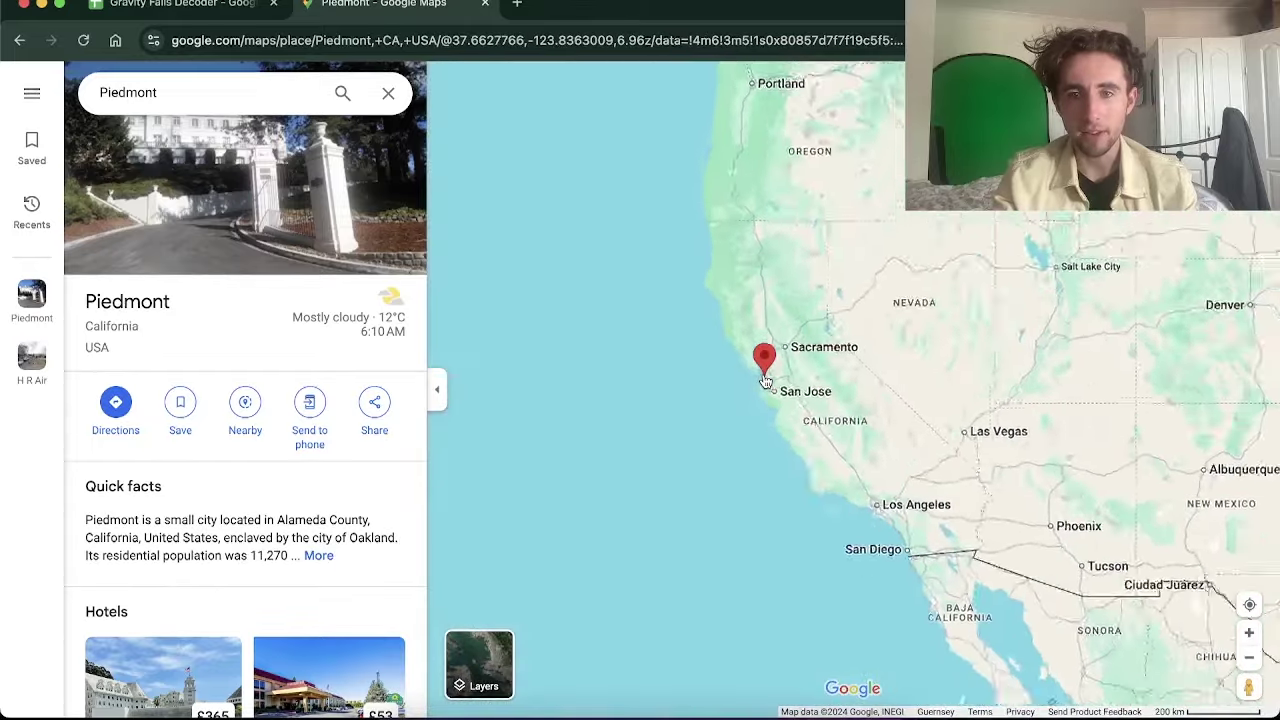
pyautogui.moveTo(787, 381); pyautogui.dragTo(686, 451)
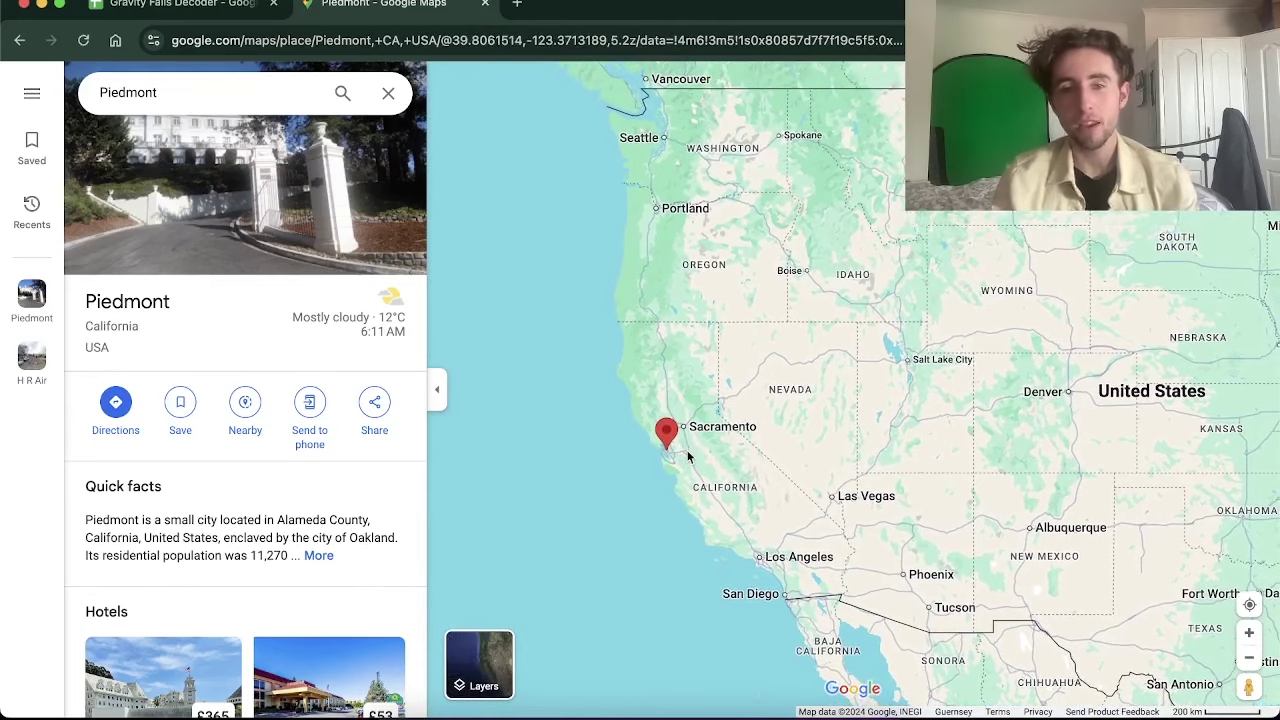
pyautogui.scroll(3, 667, 449)
pyautogui.moveTo(714, 357); pyautogui.dragTo(677, 514)
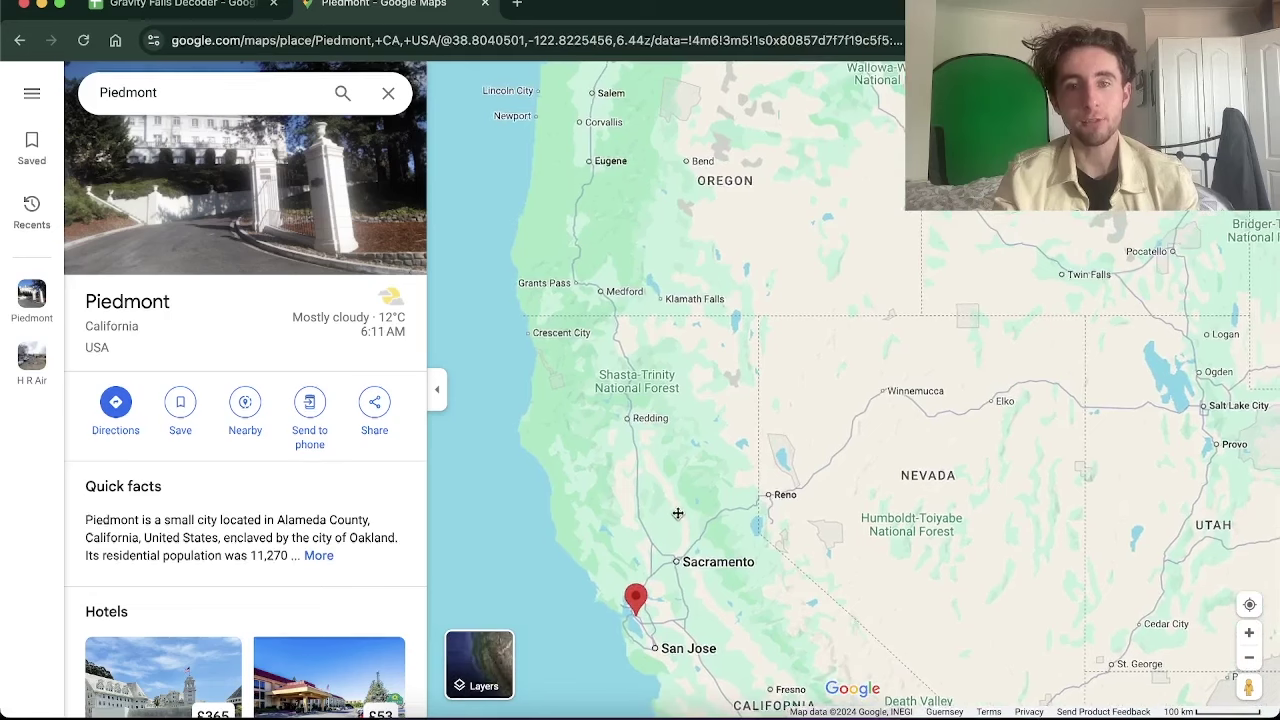
pyautogui.click(718, 181)
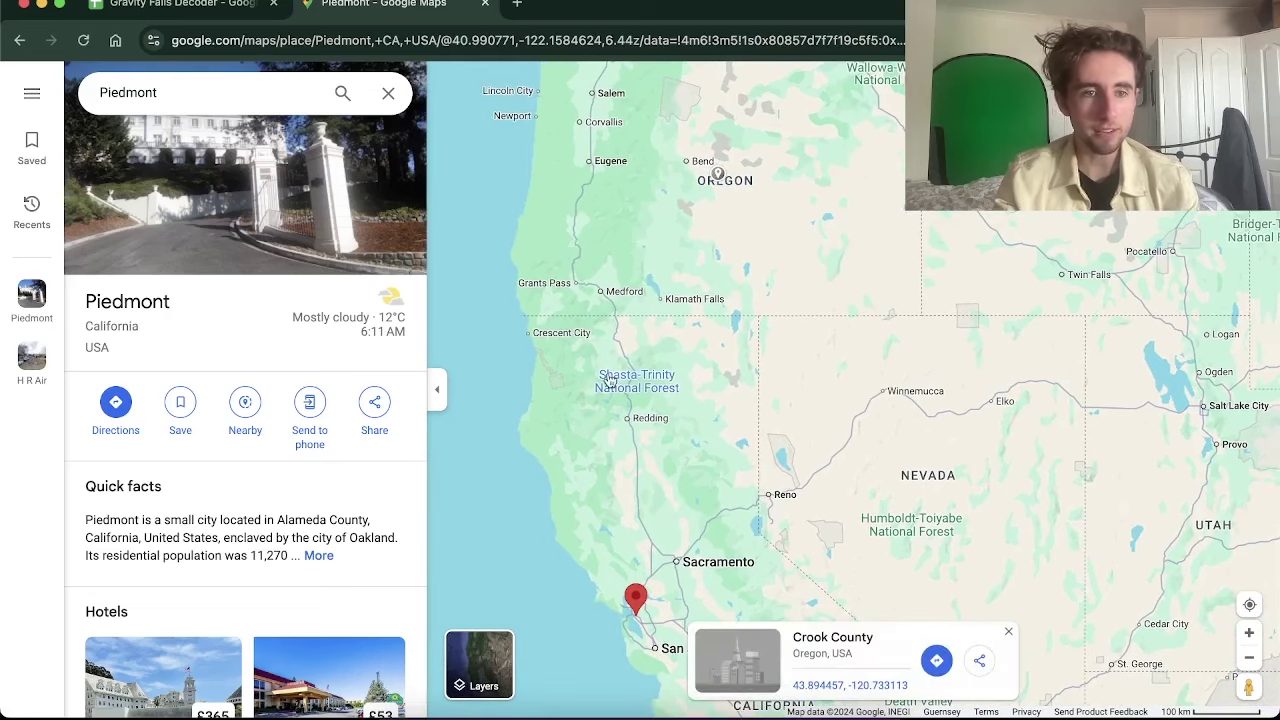
pyautogui.moveTo(720, 194)
pyautogui.mouseDown()
pyautogui.moveTo(718, 217)
pyautogui.moveTo(723, 196)
pyautogui.mouseUp()
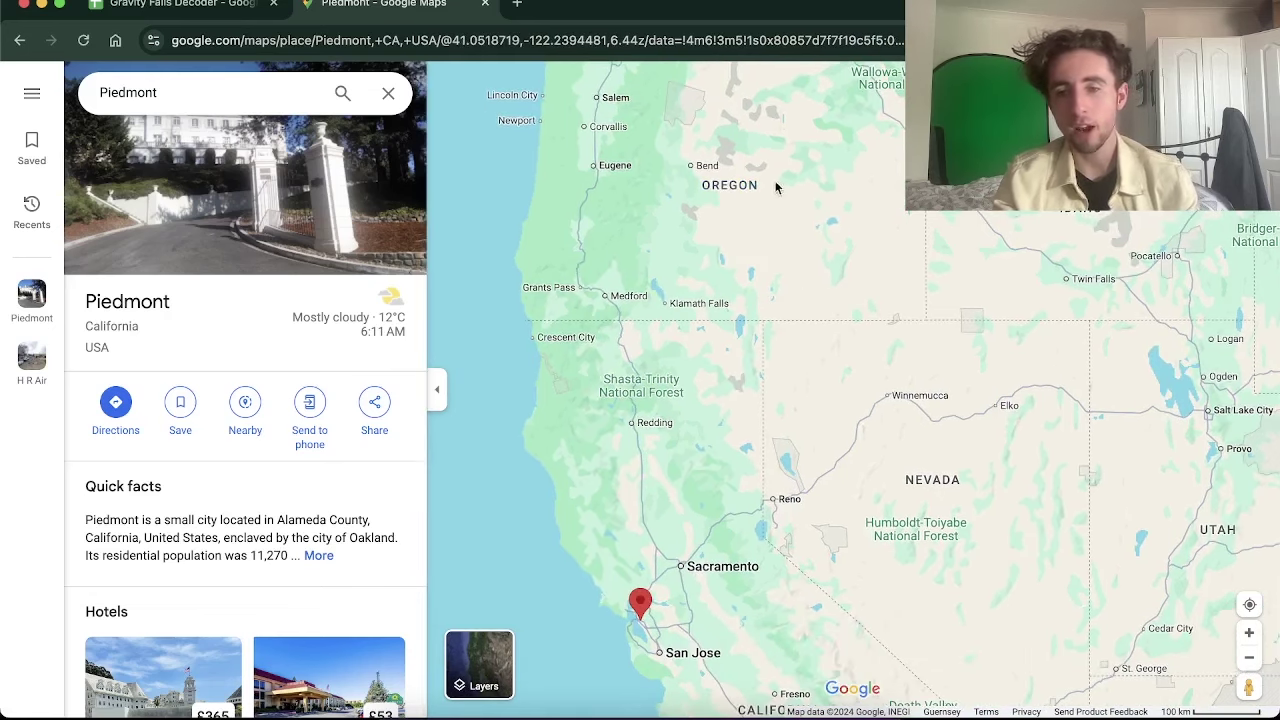
# Step: Zoom between Oregon and the western US, recentring on Piedmont, then out to North America
pyautogui.doubleClick(726, 188)
pyautogui.scroll(-6, 729, 189)
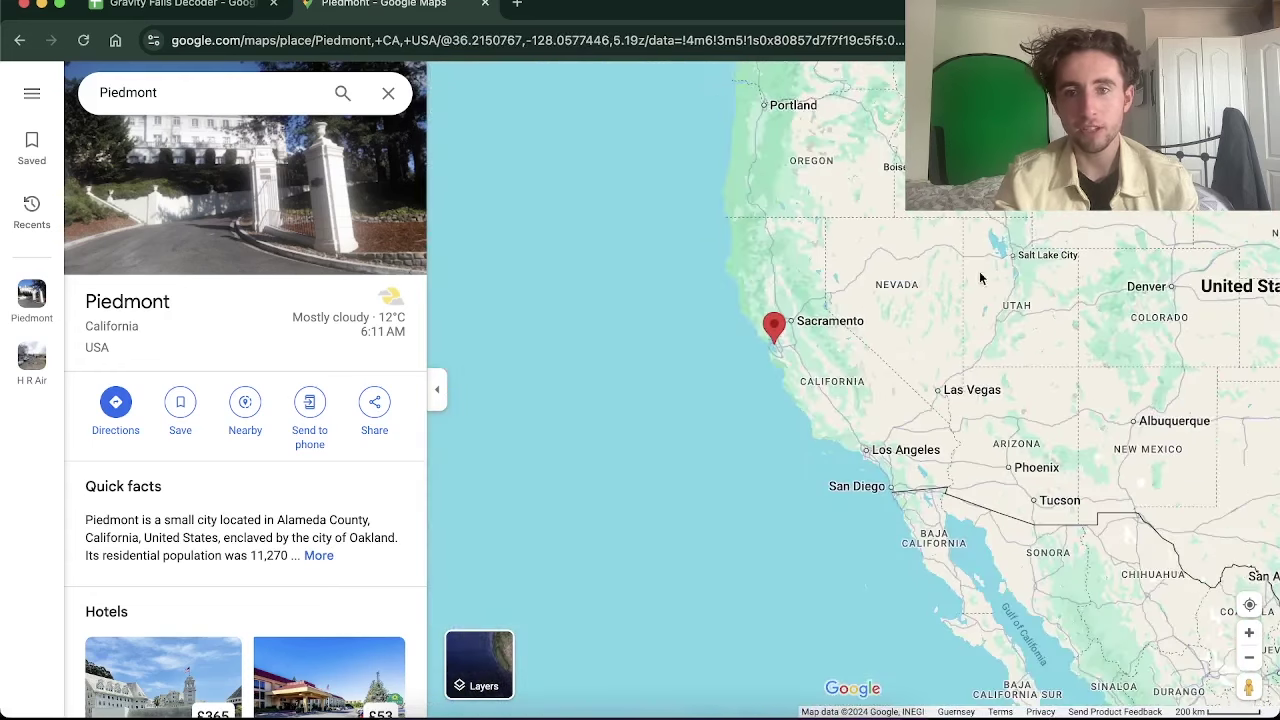
pyautogui.scroll(5, 785, 344)
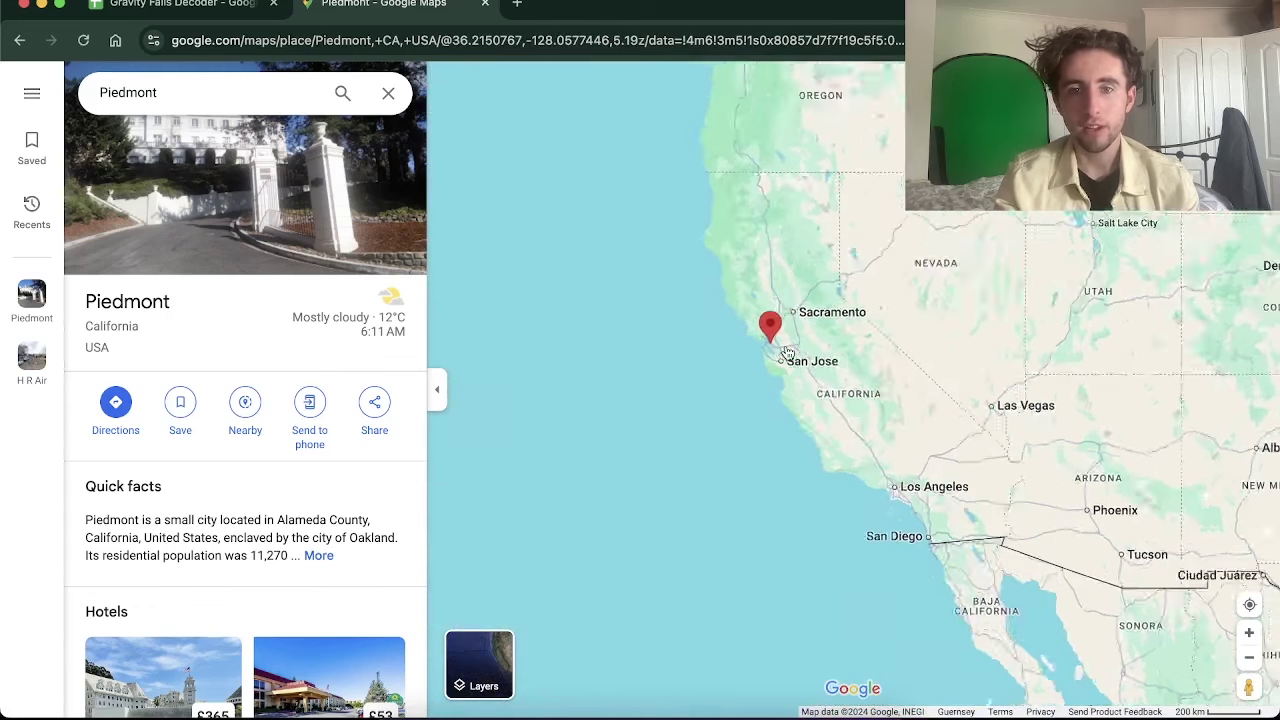
pyautogui.scroll(4, 618, 365)
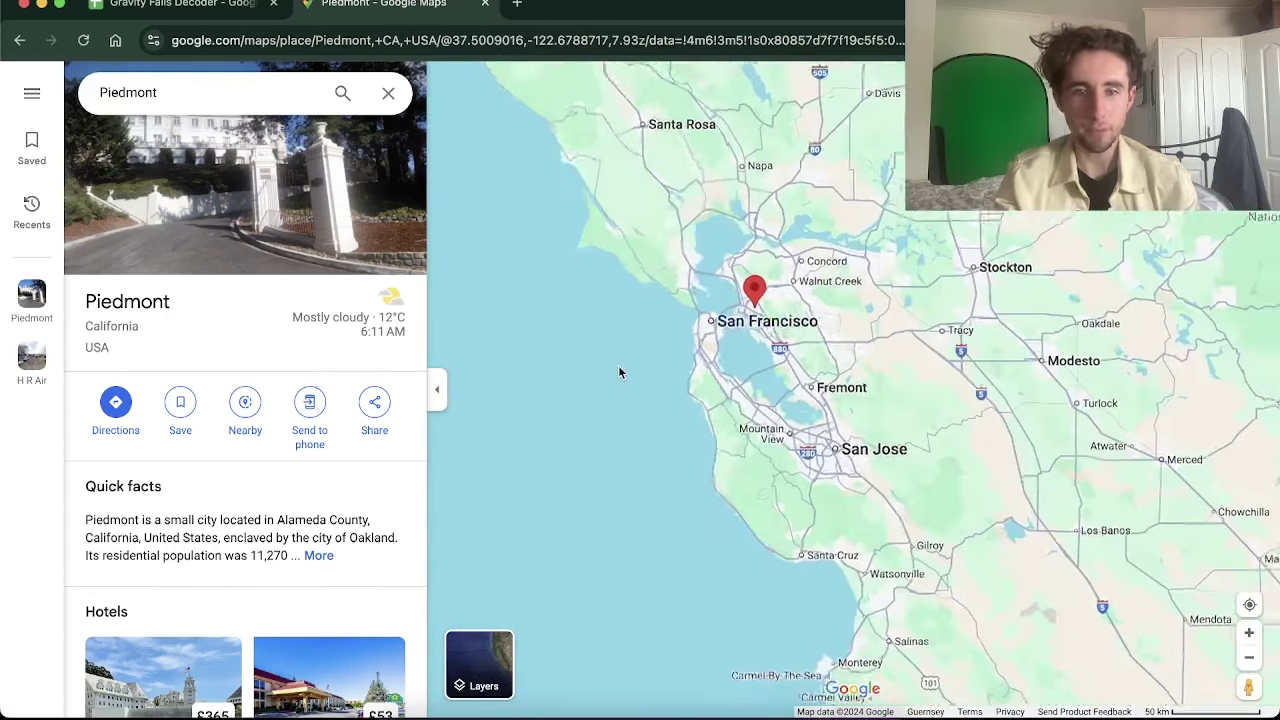
pyautogui.scroll(10, 762, 303)
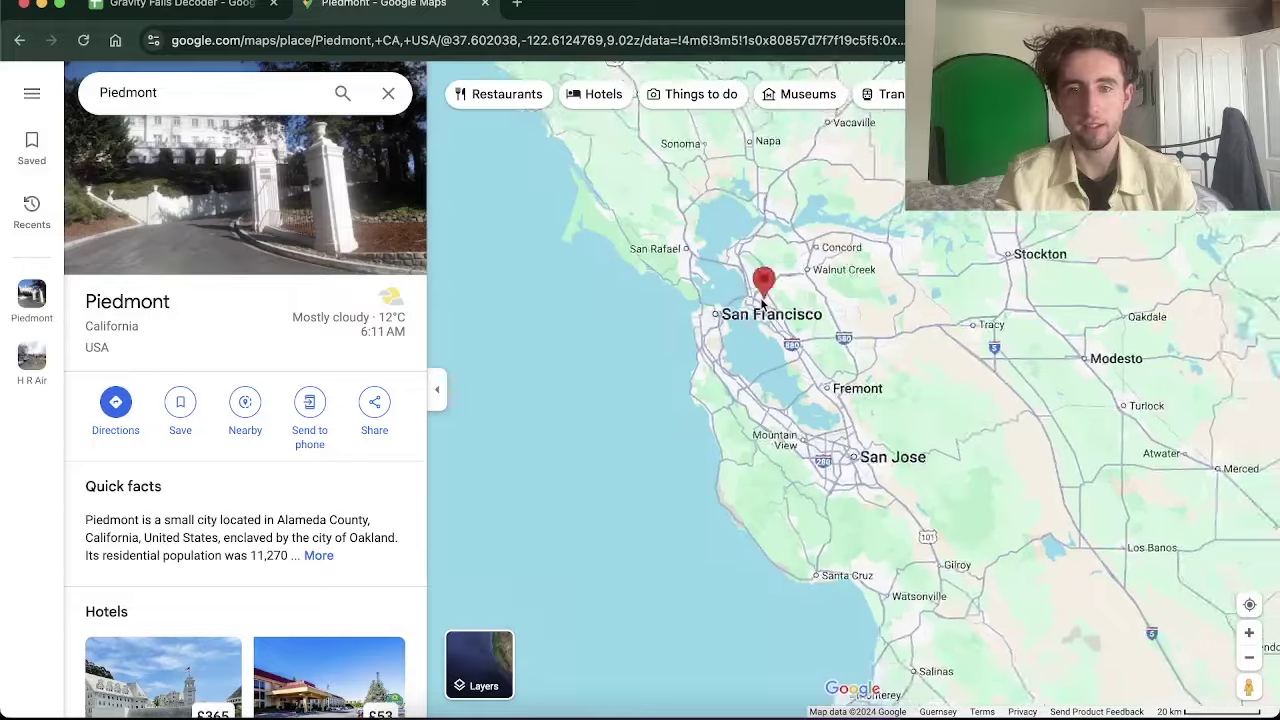
pyautogui.scroll(-10, 810, 296)
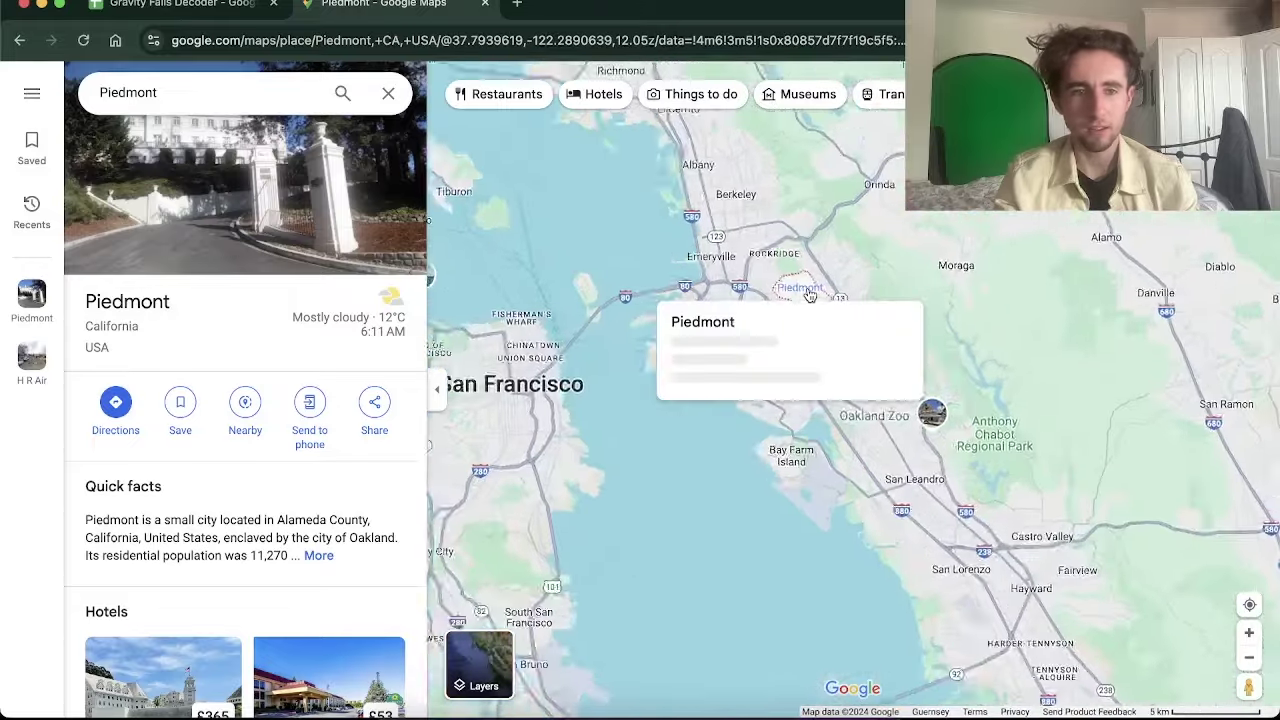
pyautogui.scroll(-10, 652, 292)
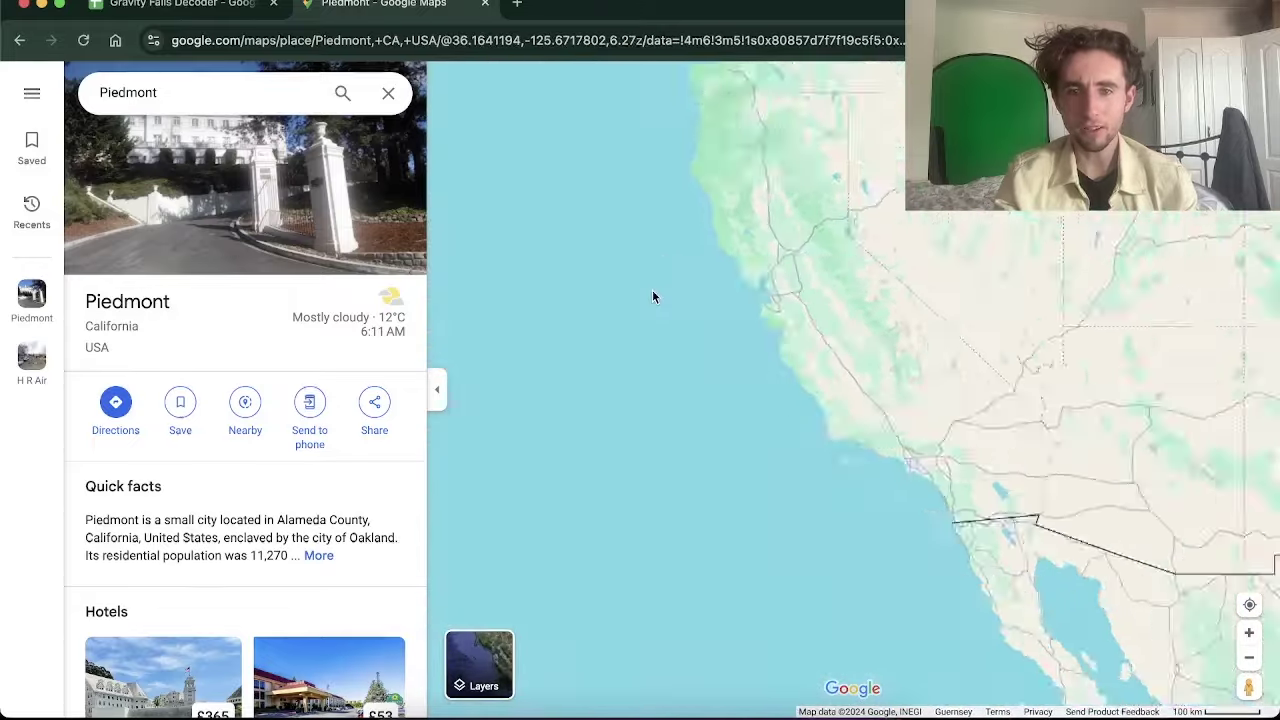
pyautogui.moveTo(737, 292); pyautogui.dragTo(624, 404)
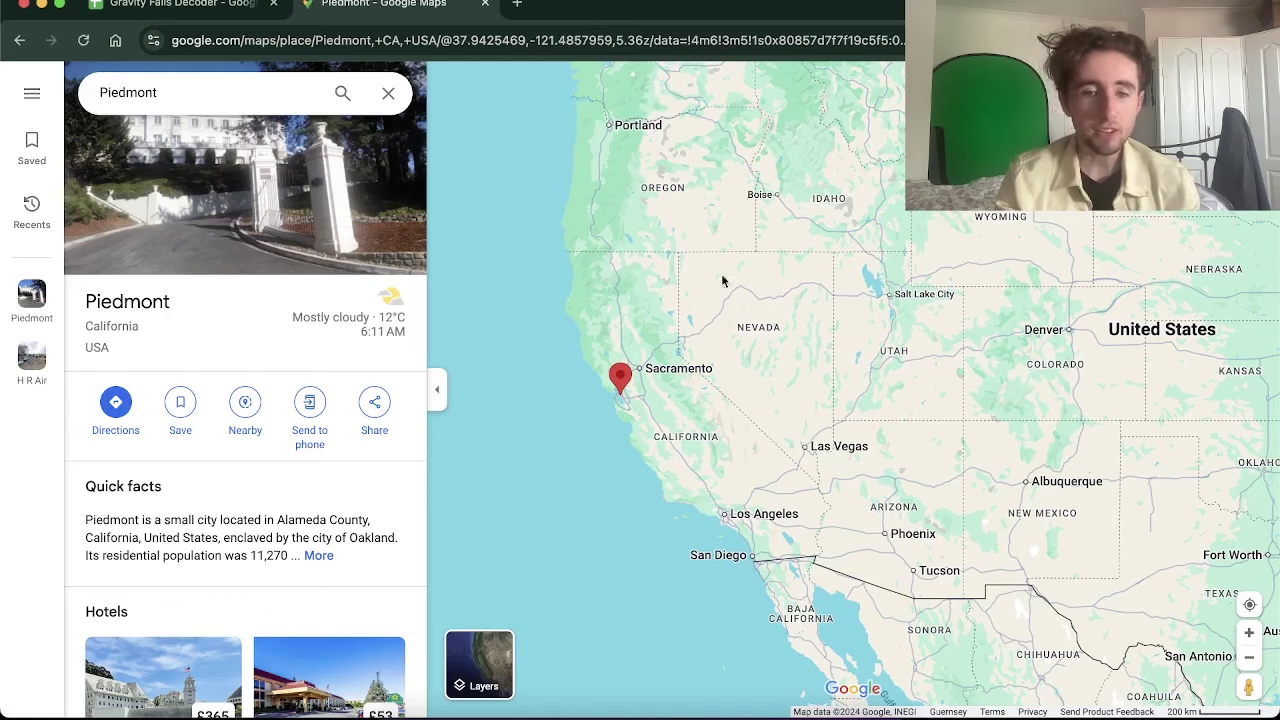
pyautogui.scroll(-5, 622, 362)
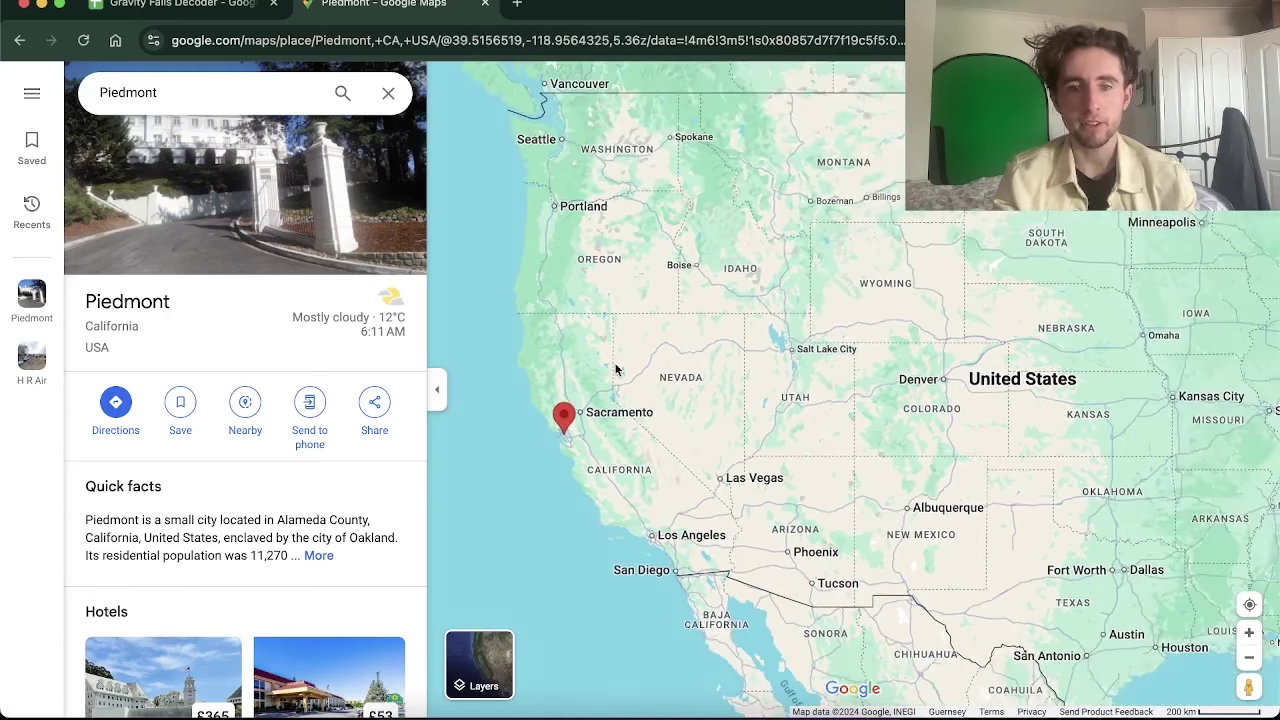
pyautogui.scroll(-3, 616, 370)
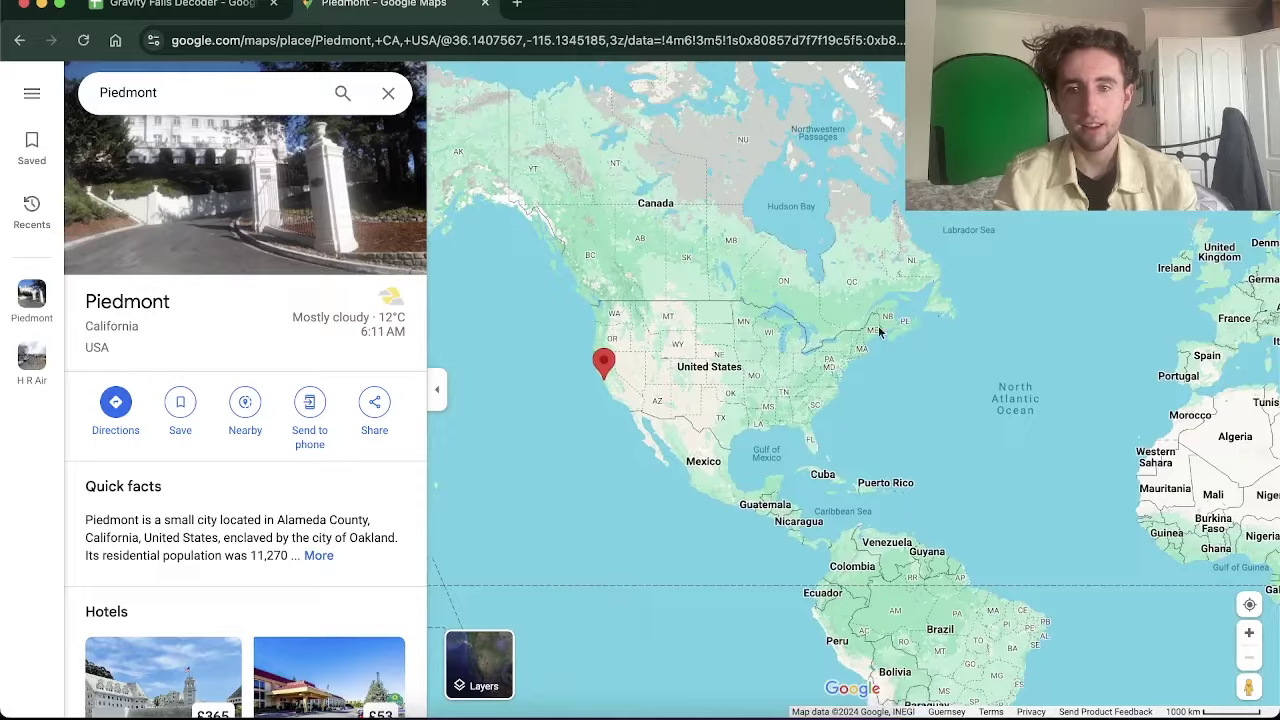
pyautogui.hscroll(10, 880, 332)
pyautogui.scroll(5, 925, 290)
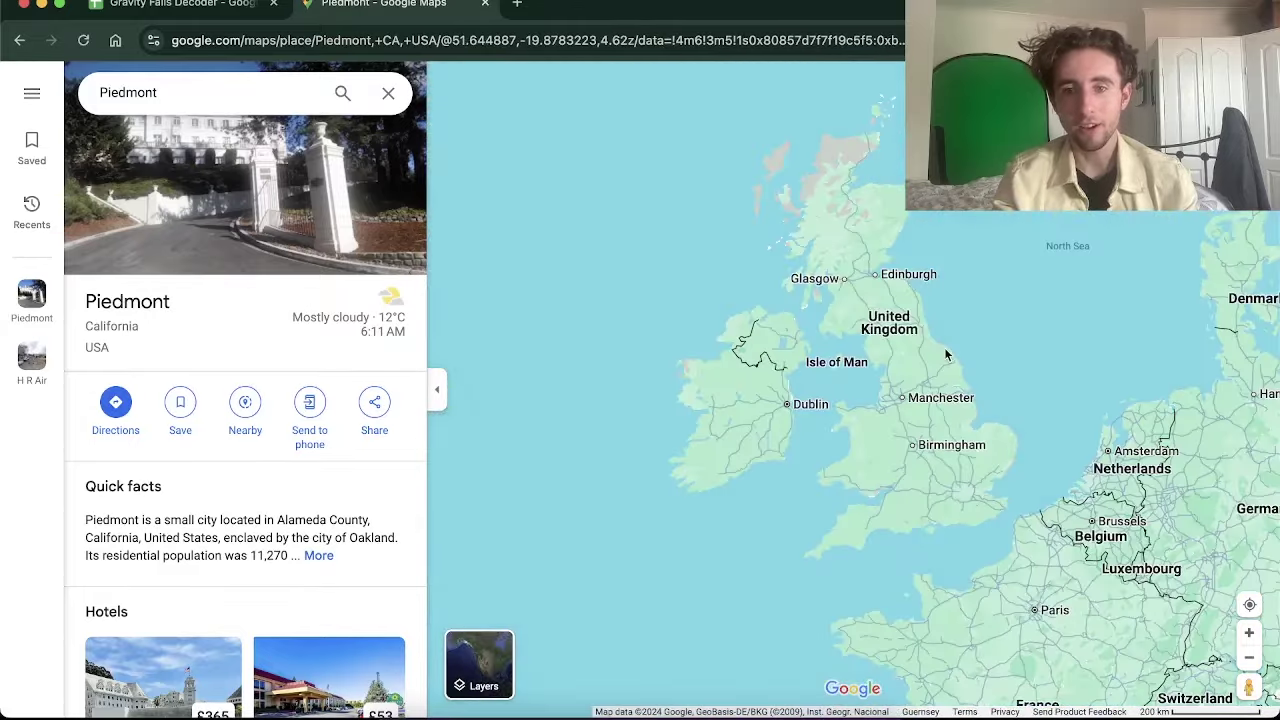
pyautogui.scroll(3, 946, 355)
pyautogui.scroll(-4, 896, 225)
pyautogui.scroll(4, 805, 590)
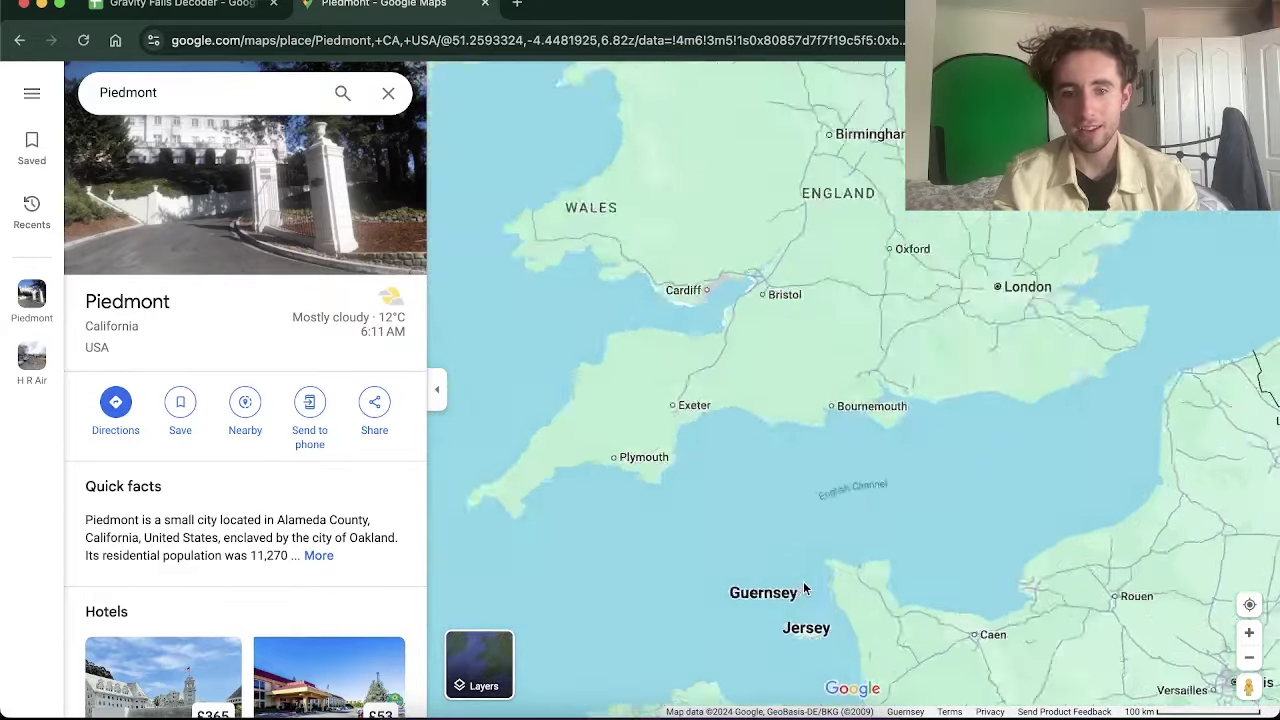
pyautogui.scroll(3, 790, 570)
pyautogui.scroll(-3, 742, 528)
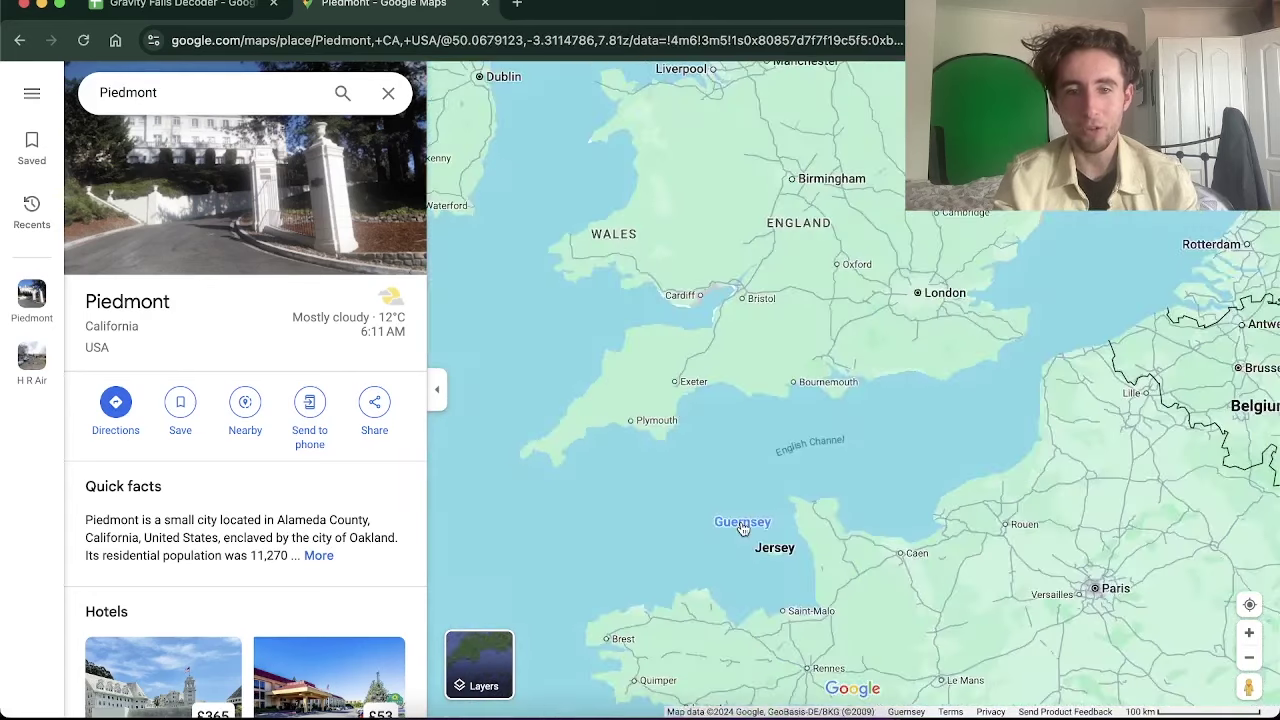
pyautogui.scroll(6, 742, 528)
pyautogui.scroll(-6, 742, 528)
pyautogui.scroll(-10, 742, 528)
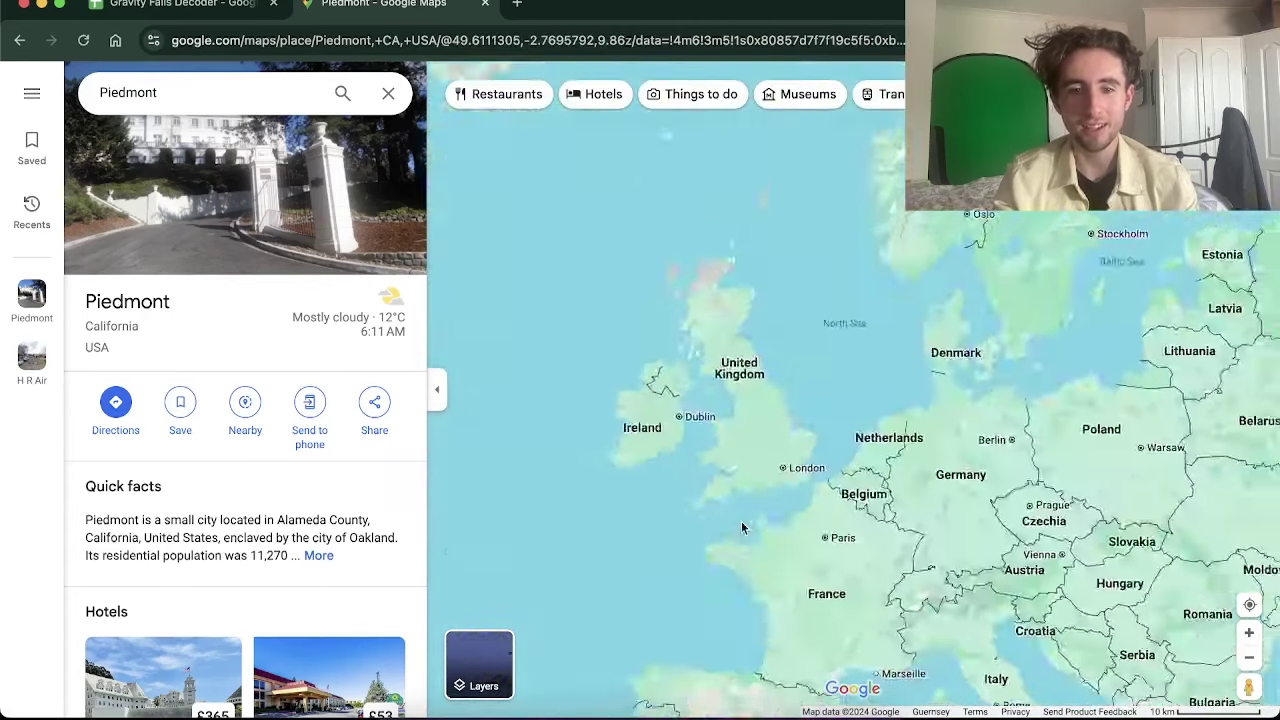
pyautogui.moveTo(903, 506); pyautogui.dragTo(1101, 478)
pyautogui.moveTo(784, 454); pyautogui.dragTo(1117, 448)
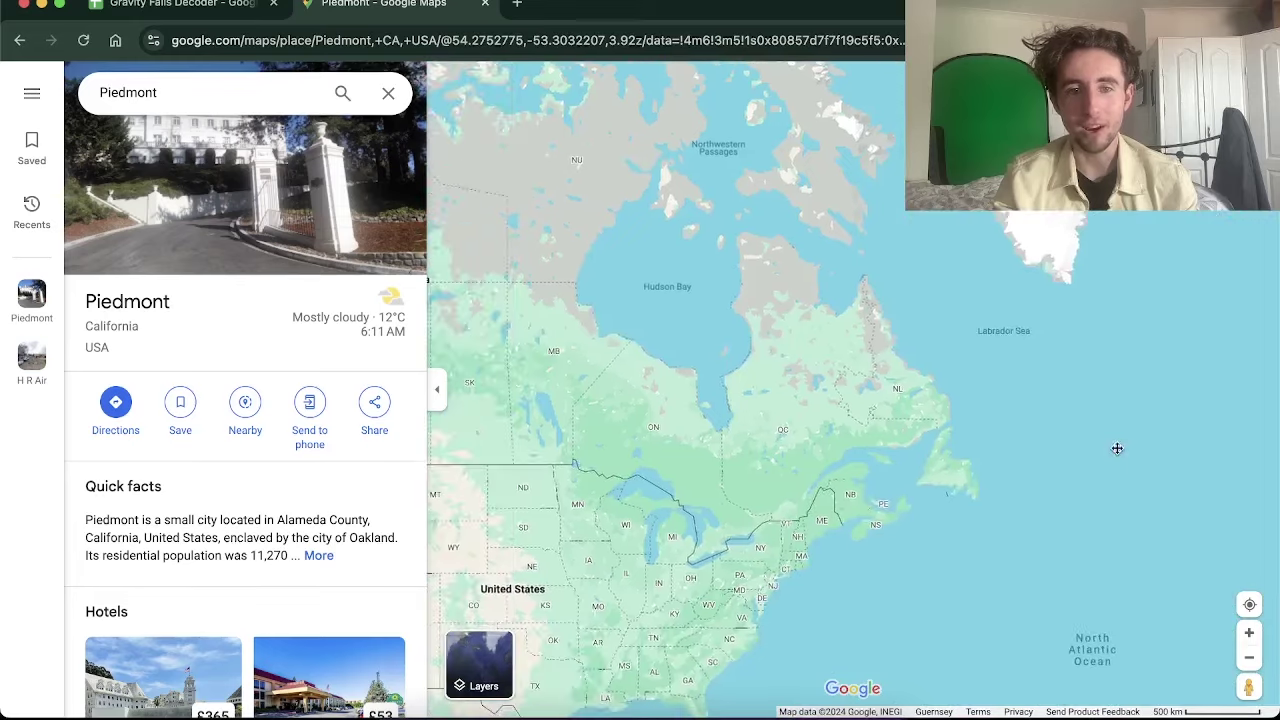
pyautogui.moveTo(758, 547)
pyautogui.mouseDown()
pyautogui.moveTo(1089, 485)
pyautogui.moveTo(1082, 317)
pyautogui.mouseUp()
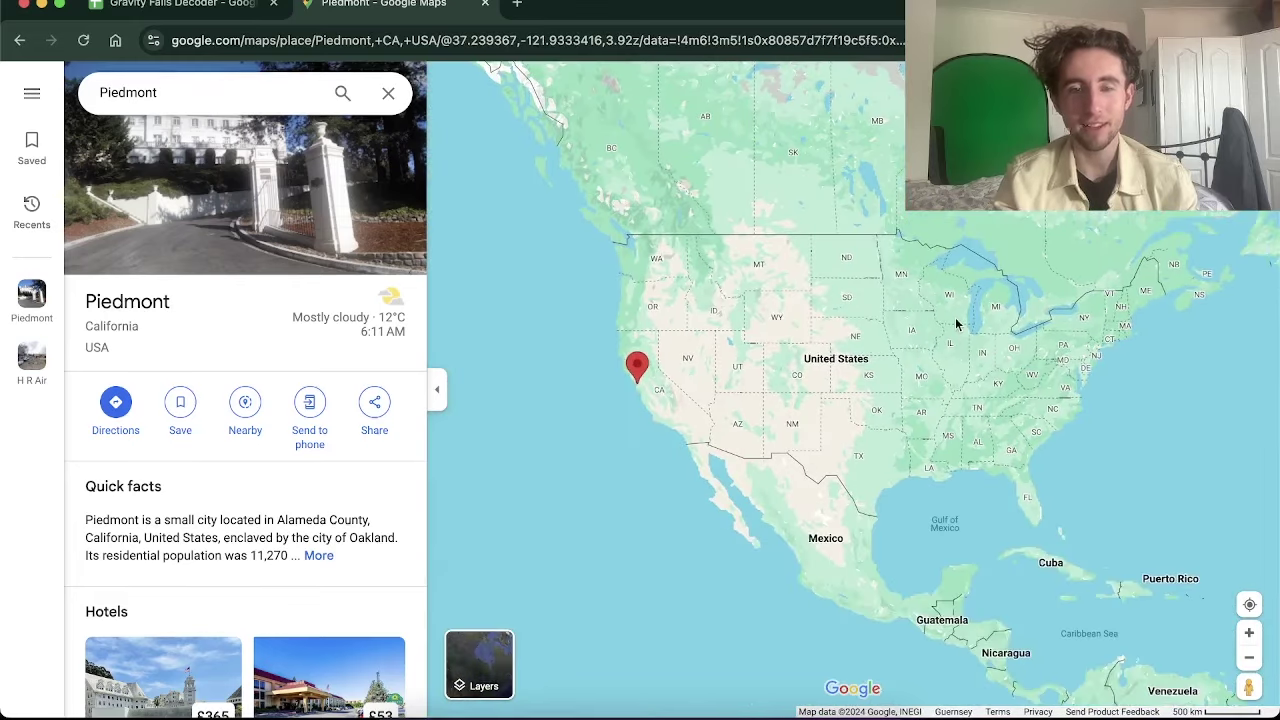
pyautogui.scroll(-2, 956, 323)
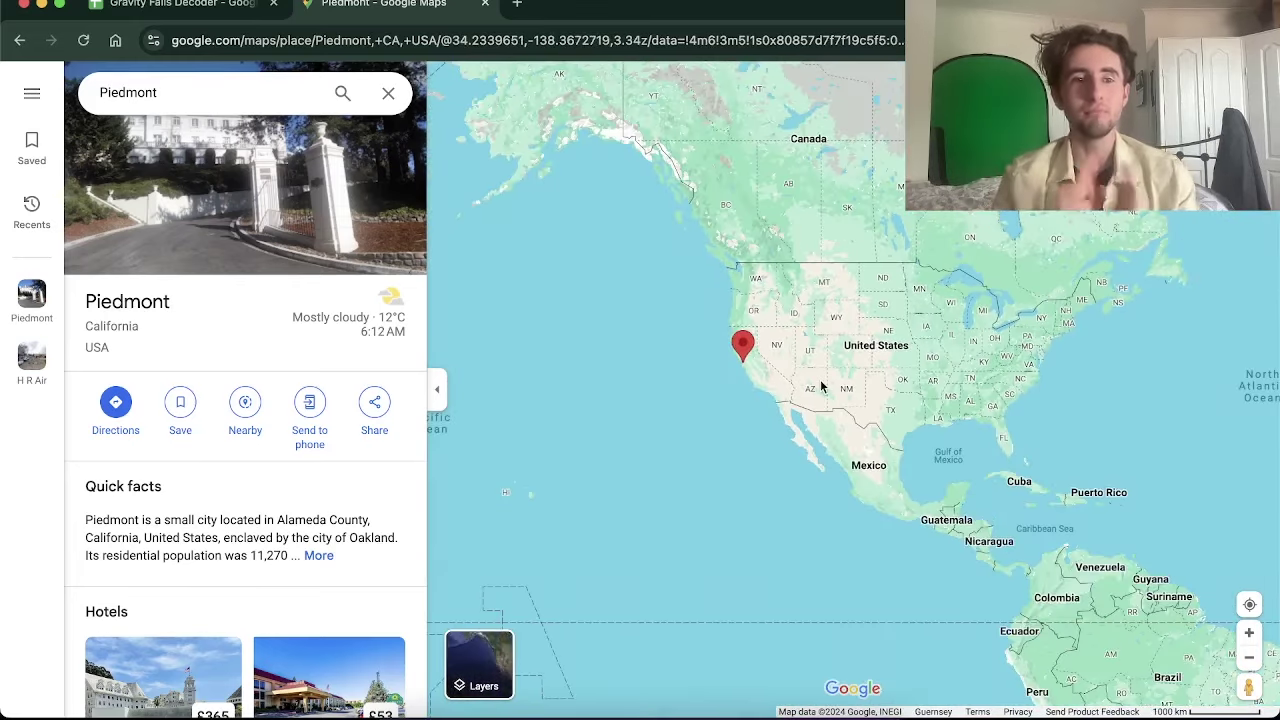
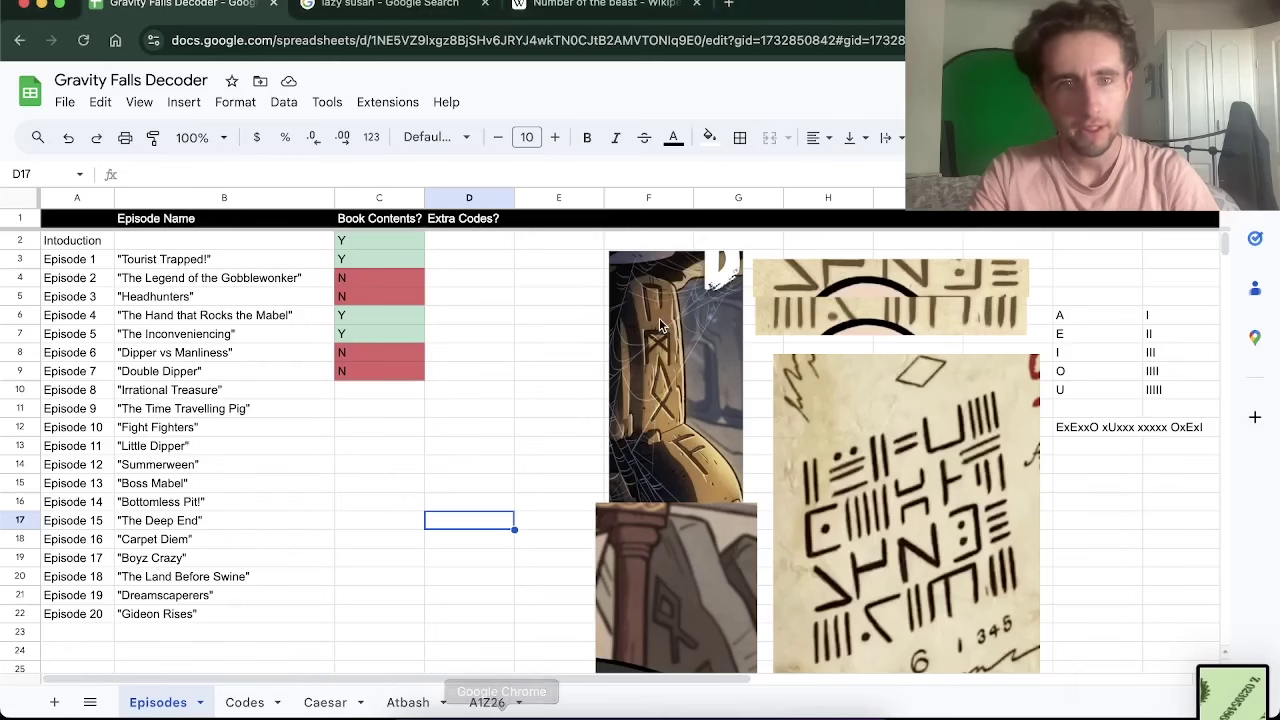
# Step: Copy the banknote serial-number screenshot in Chrome and paste it at cell D13 of the Episodes sheet
pyautogui.moveTo(1232, 690); pyautogui.dragTo(628, 437)
pyautogui.rightClick(659, 401)
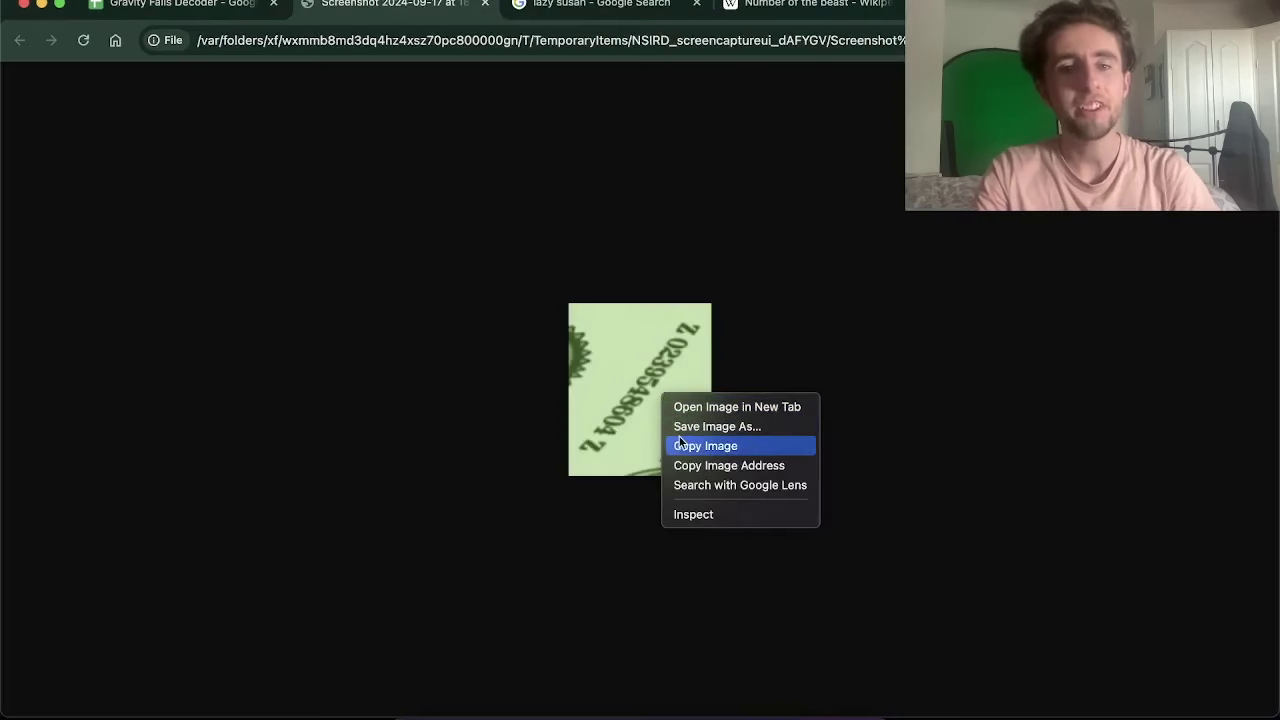
pyautogui.click(703, 446)
pyautogui.click(197, 12)
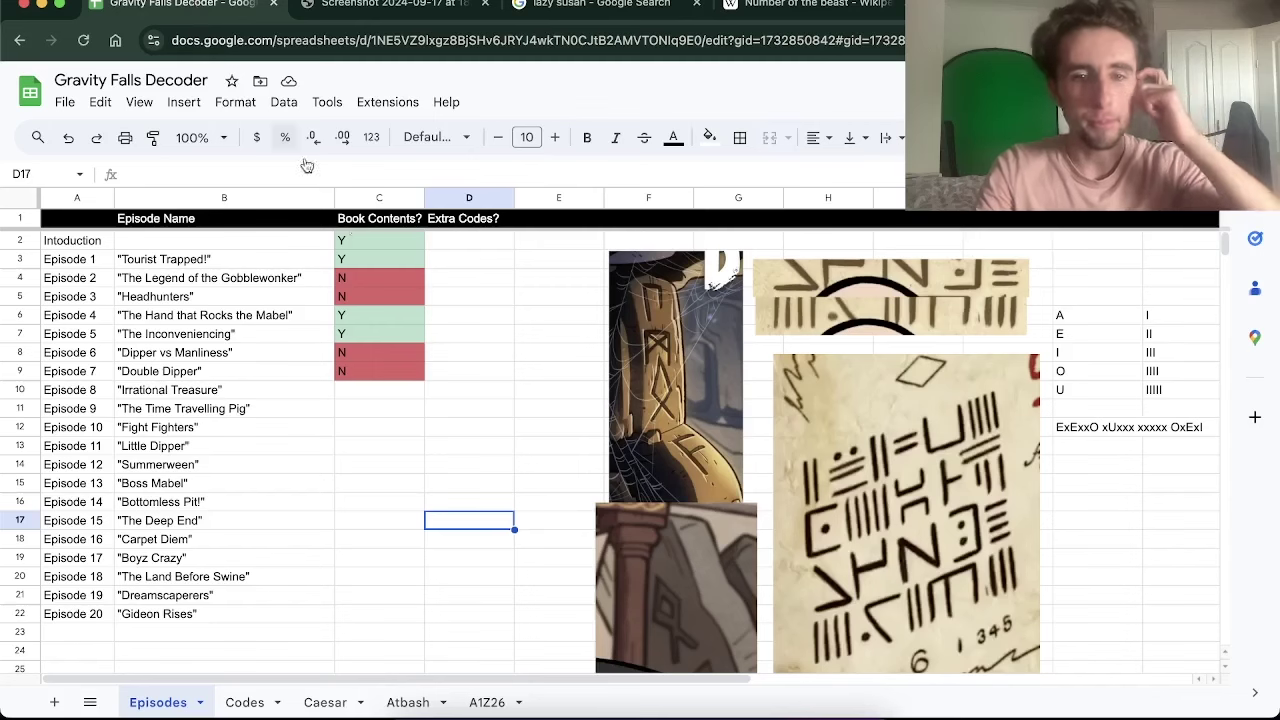
pyautogui.click(384, 432)
pyautogui.click(459, 446)
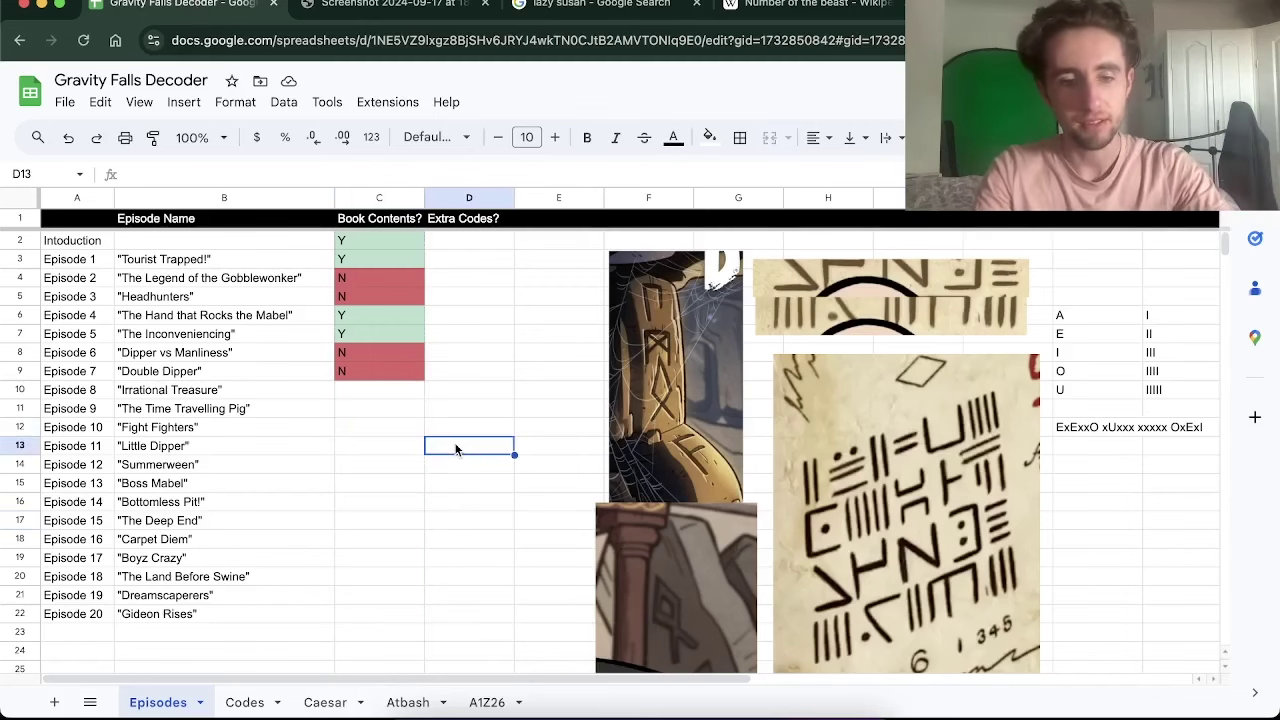
pyautogui.hotkey('ctrl', 'v')
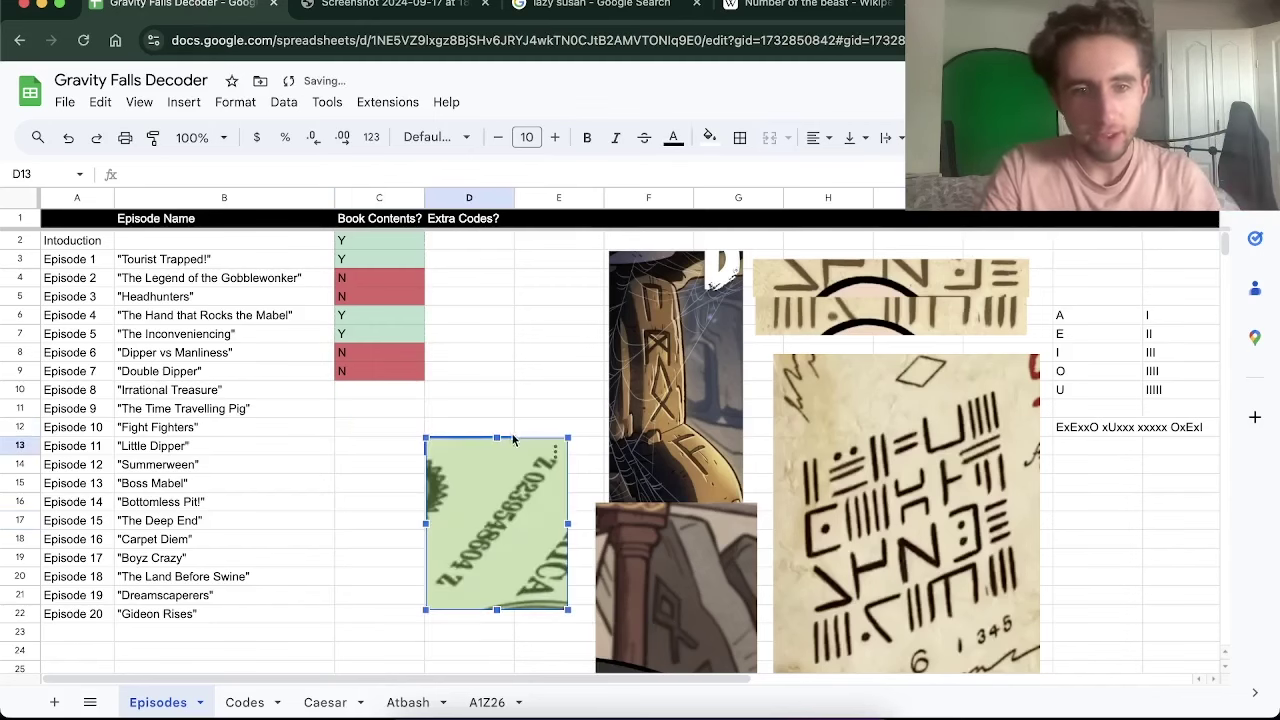
# Step: Reposition the pasted banknote image so it sits beside the episode list
pyautogui.moveTo(494, 484); pyautogui.dragTo(529, 537)
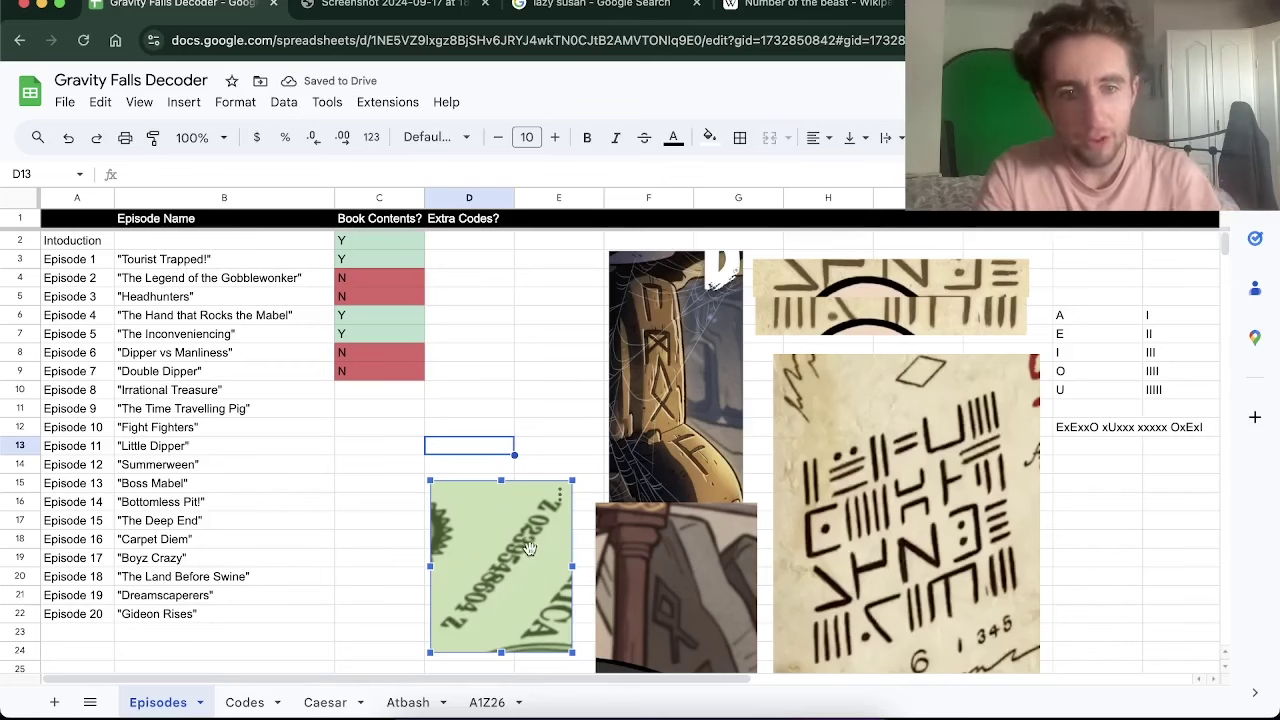
pyautogui.click(563, 497)
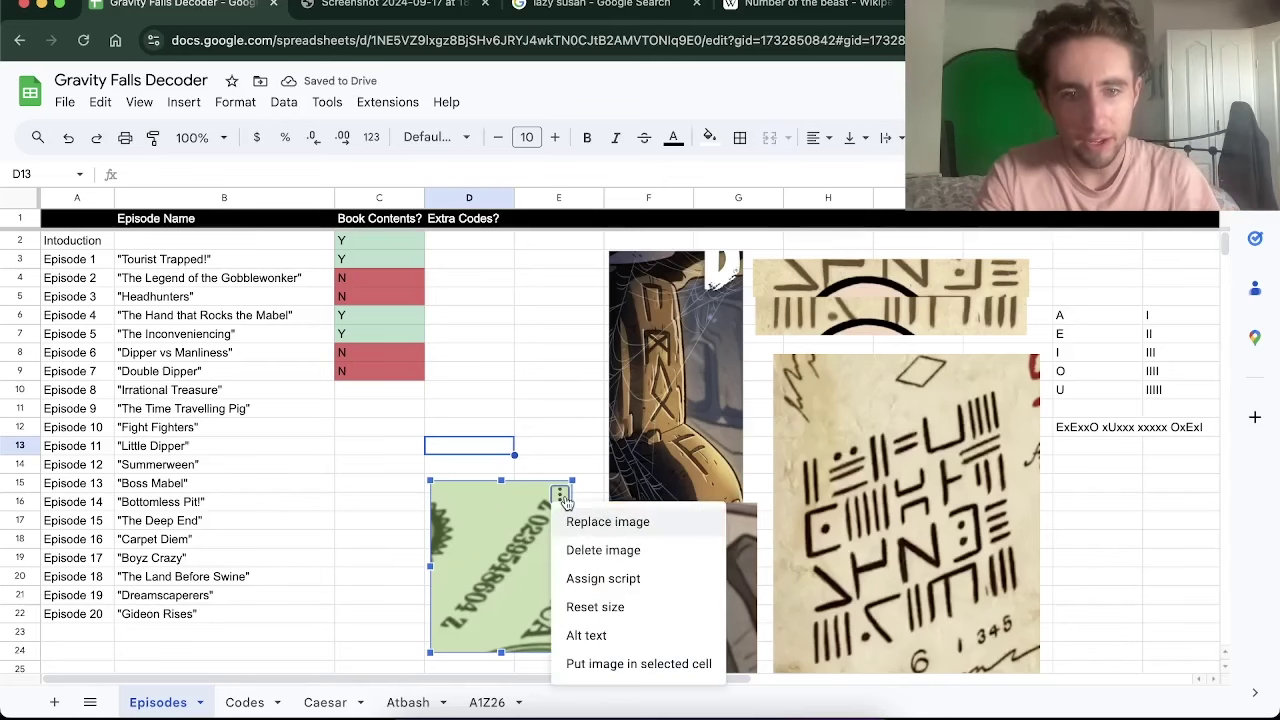
pyautogui.click(505, 545)
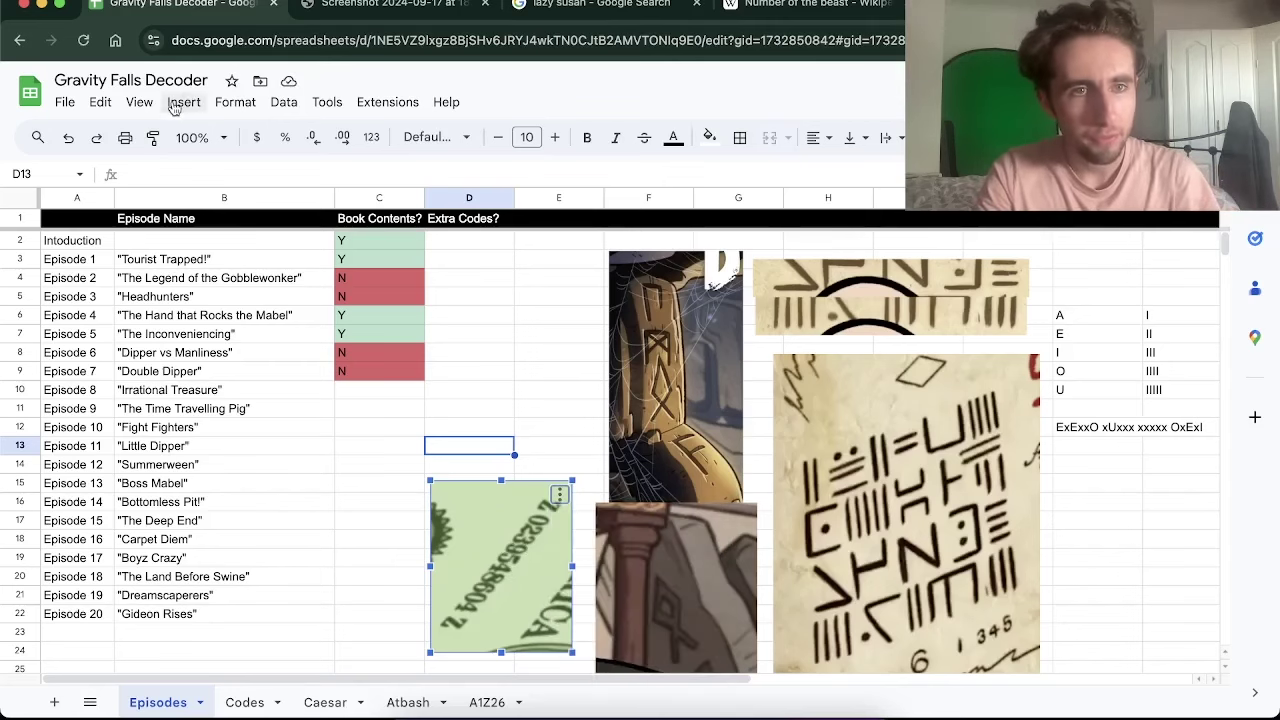
pyautogui.click(139, 102)
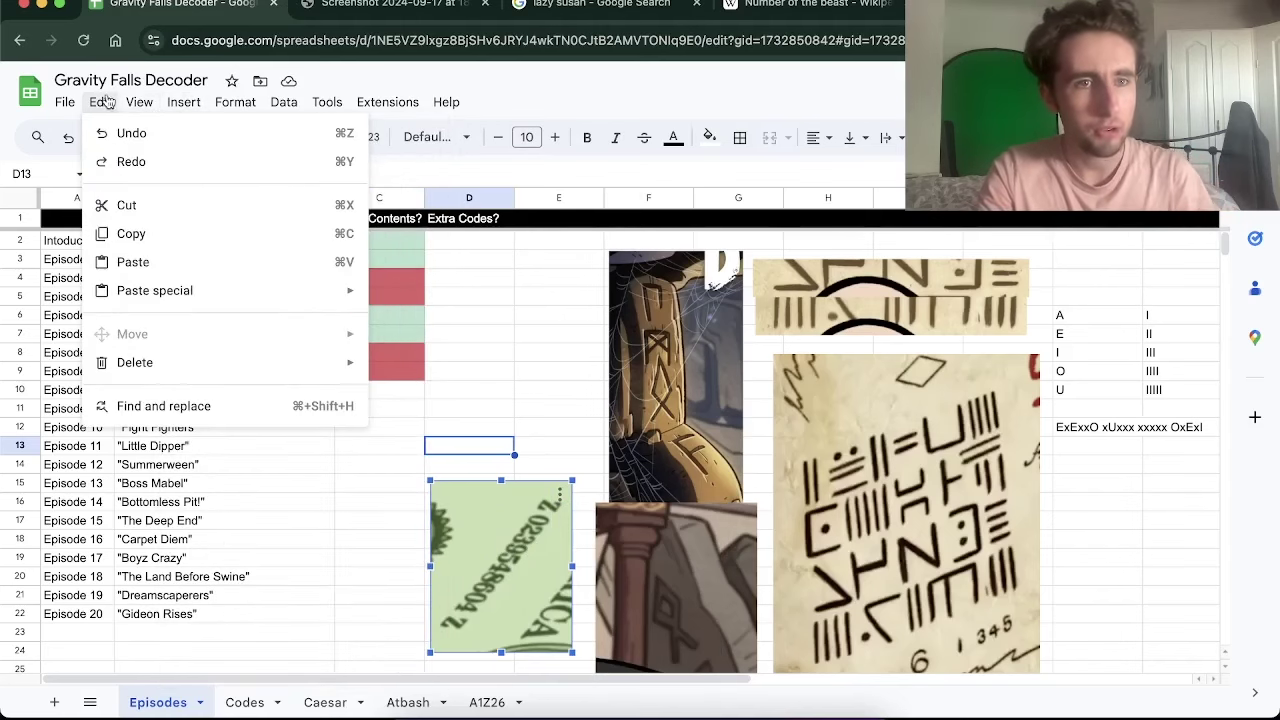
pyautogui.moveTo(177, 108)
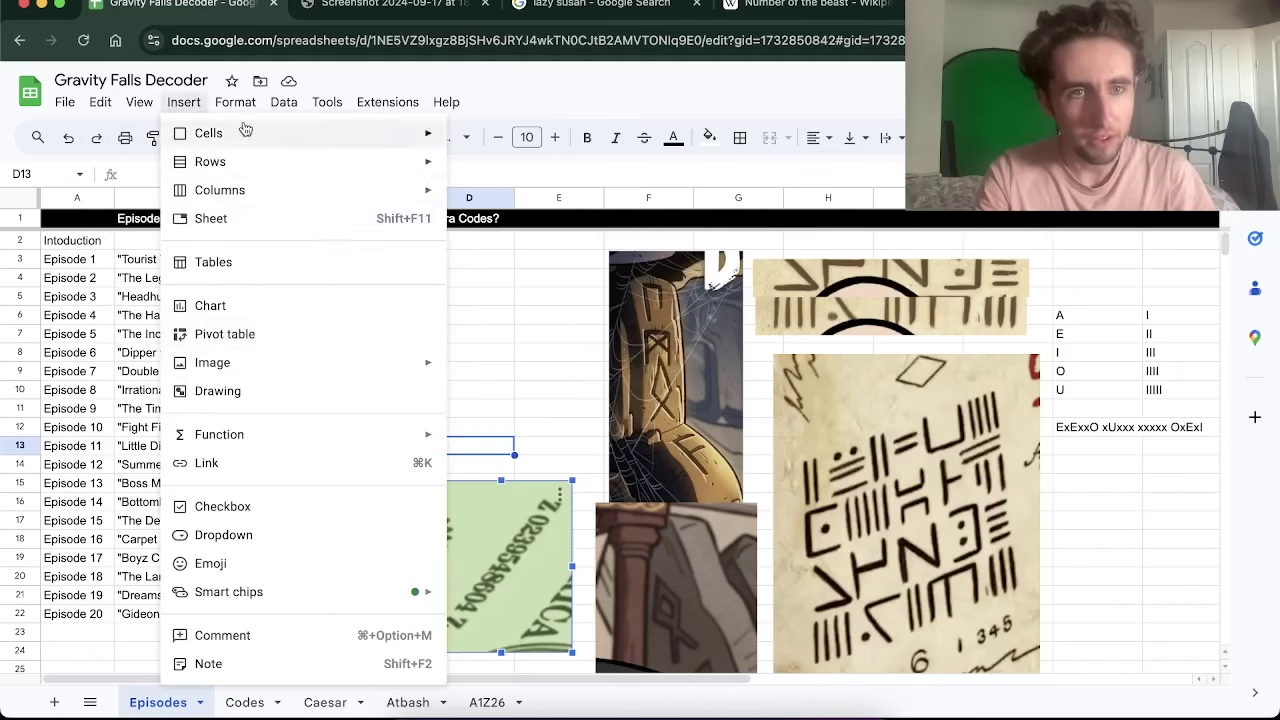
pyautogui.moveTo(286, 110)
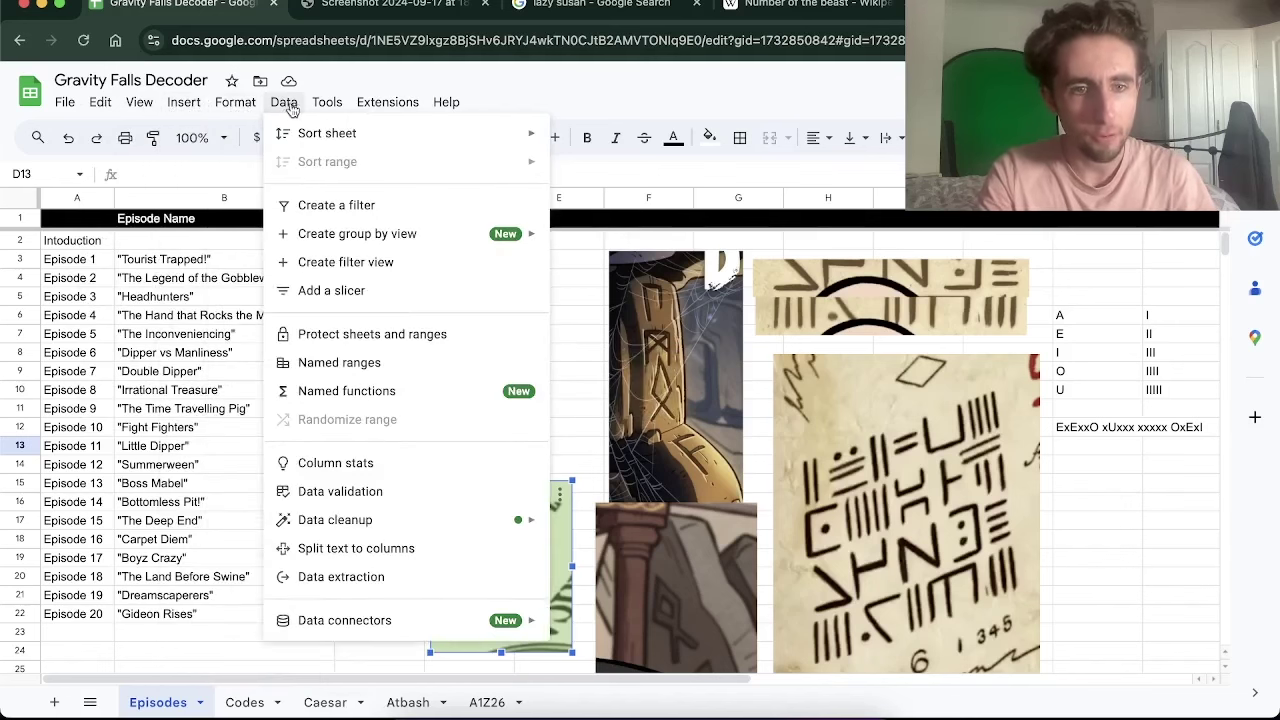
pyautogui.moveTo(338, 102)
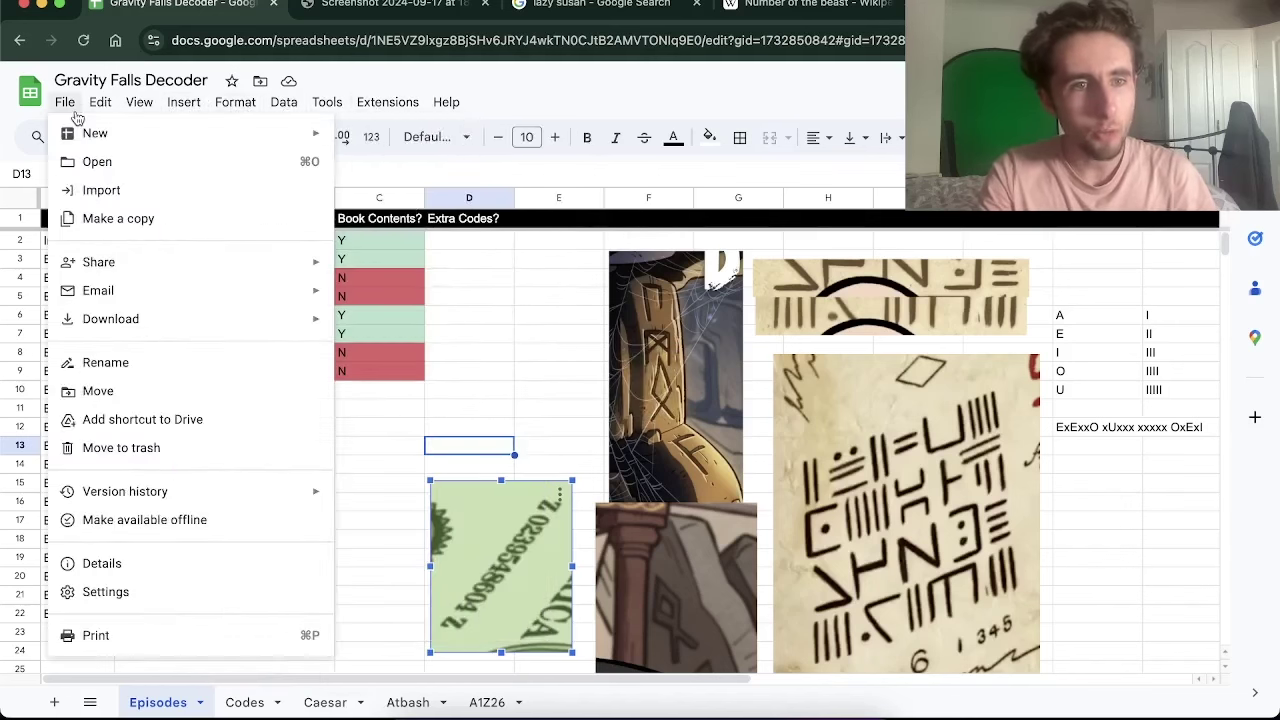
pyautogui.moveTo(97, 104)
pyautogui.click(500, 560)
pyautogui.moveTo(500, 560); pyautogui.dragTo(460, 455)
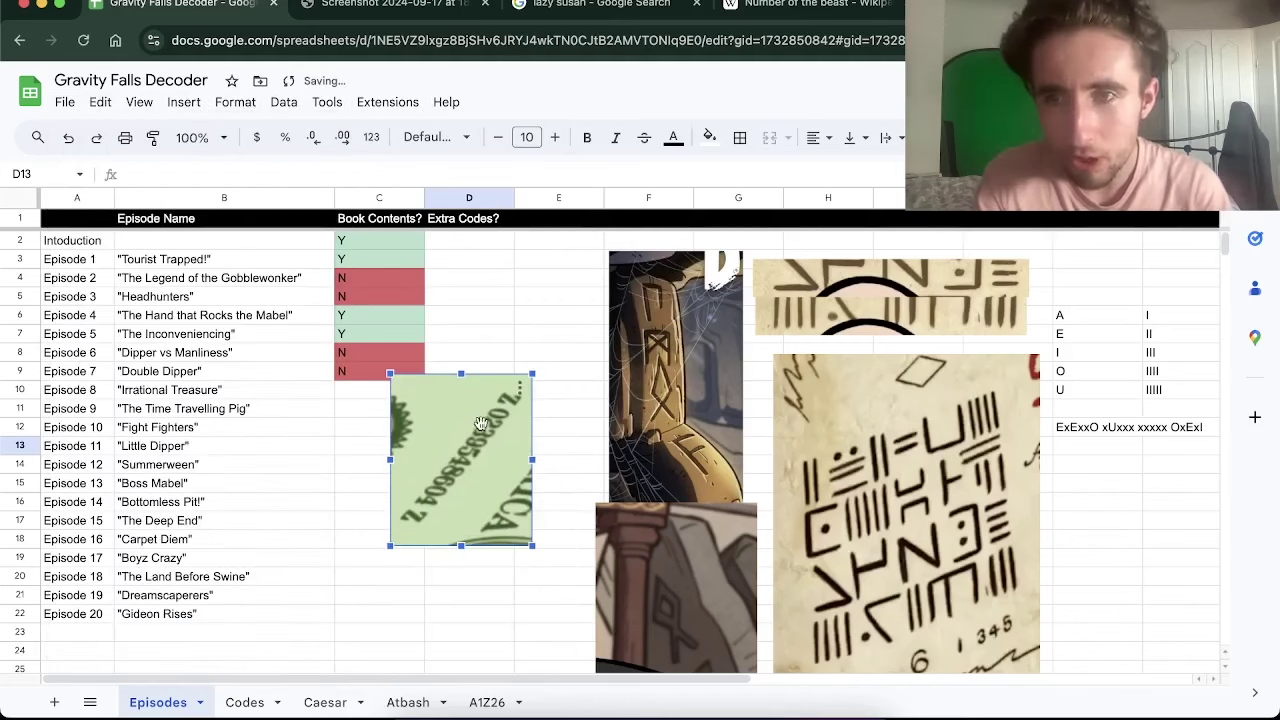
pyautogui.click(520, 387)
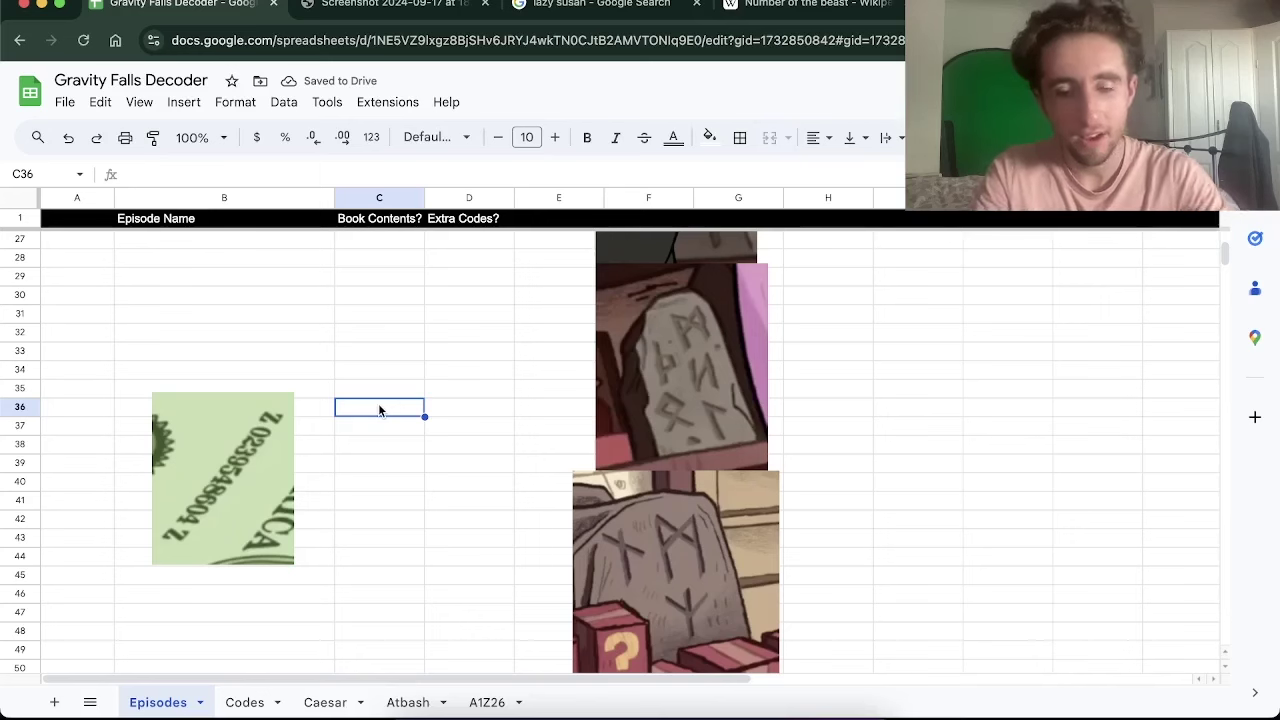
pyautogui.write('0')
pyautogui.write('02')
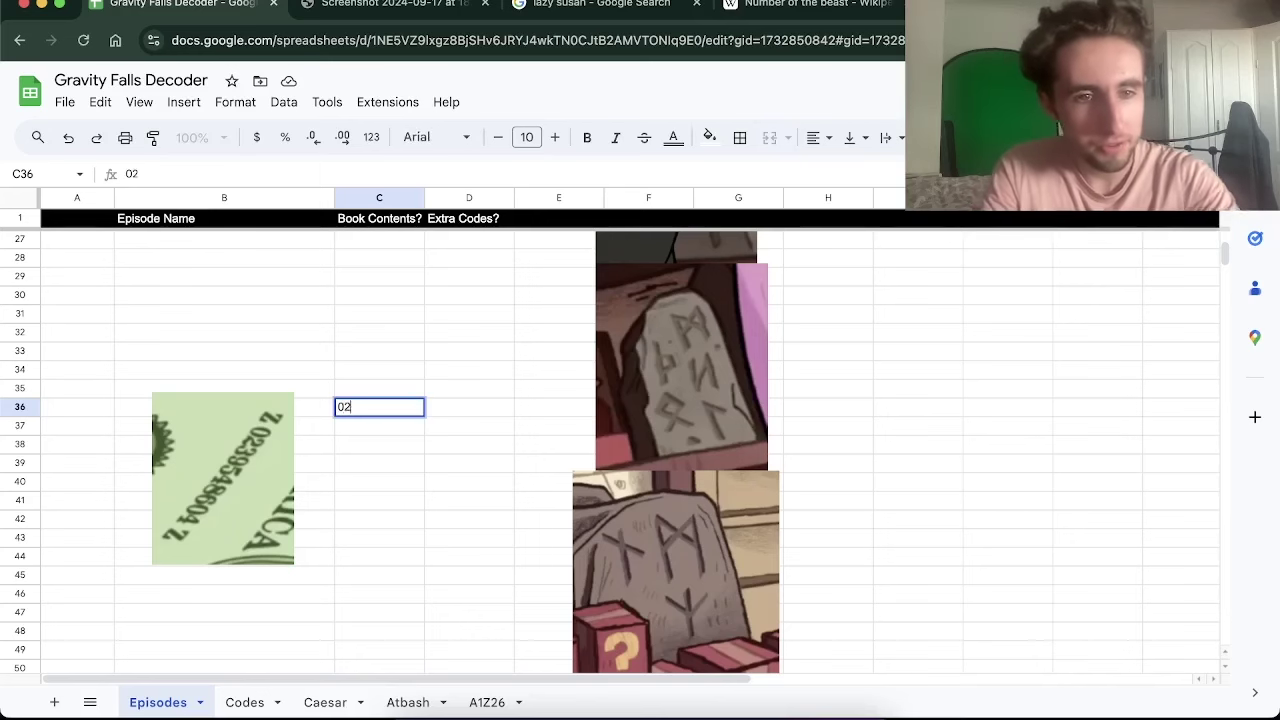
pyautogui.write('395486')
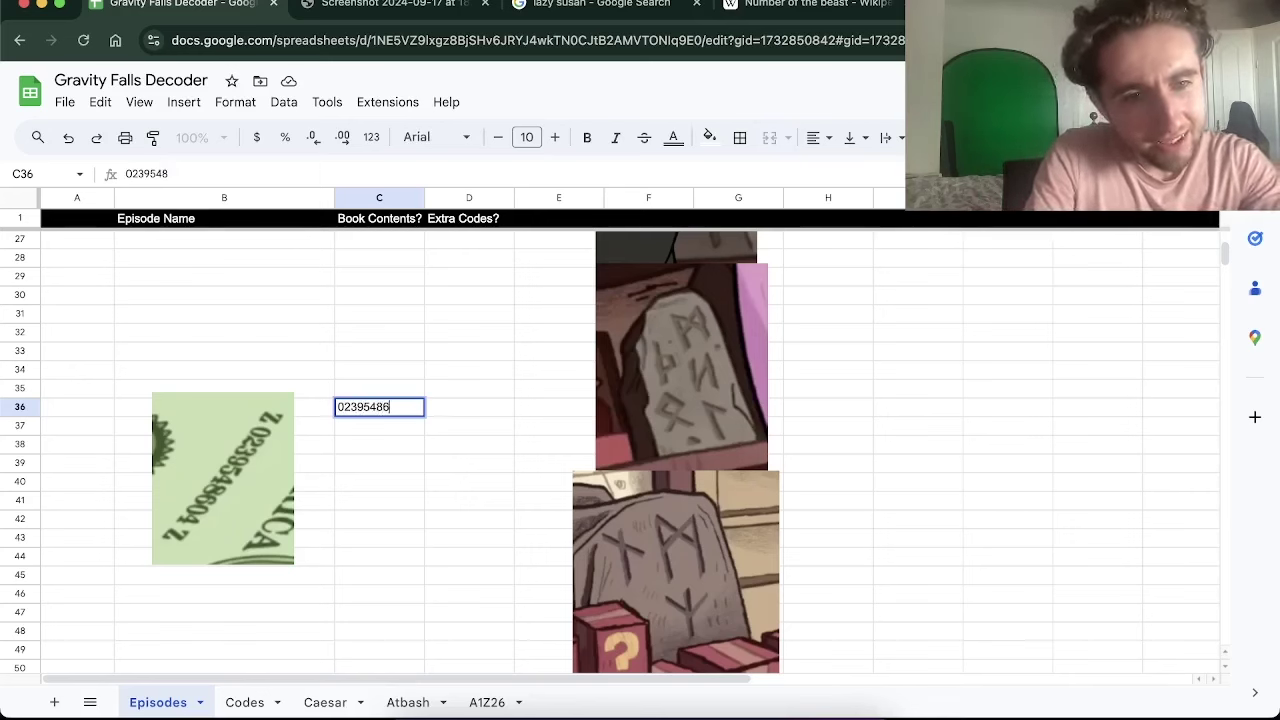
pyautogui.write('04')
pyautogui.press('Return')
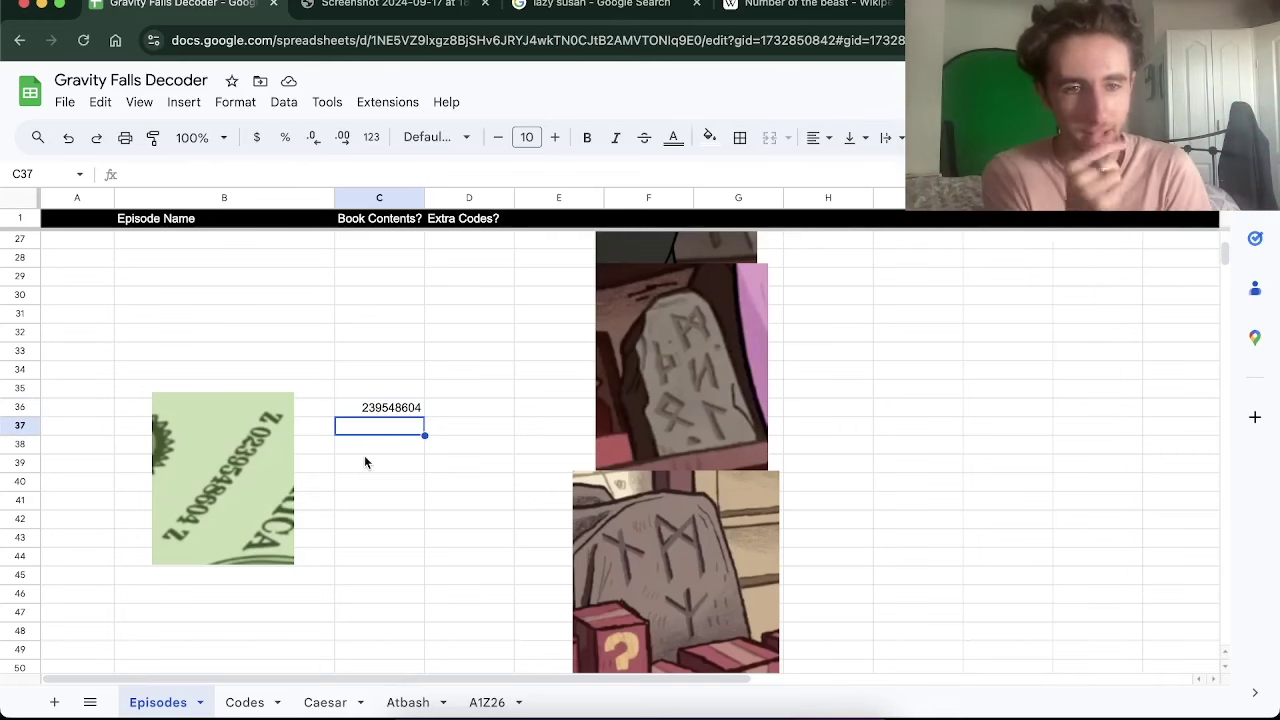
pyautogui.click(386, 410)
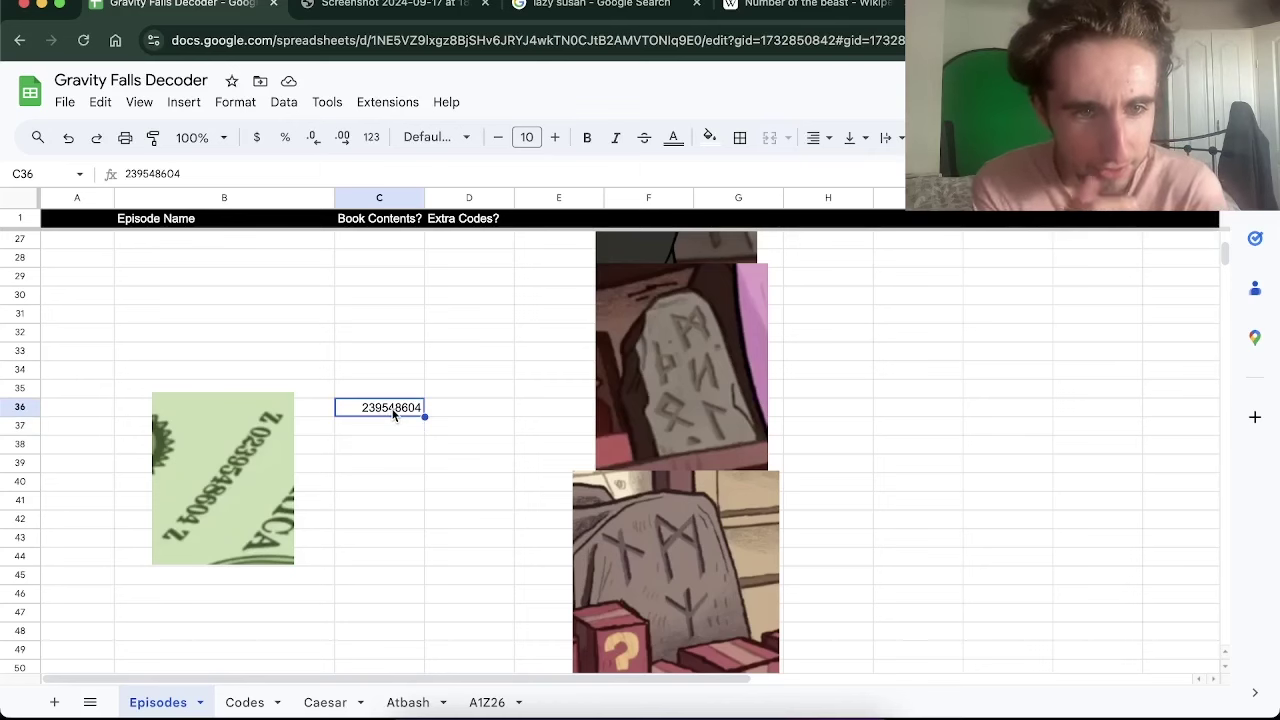
pyautogui.click(126, 173)
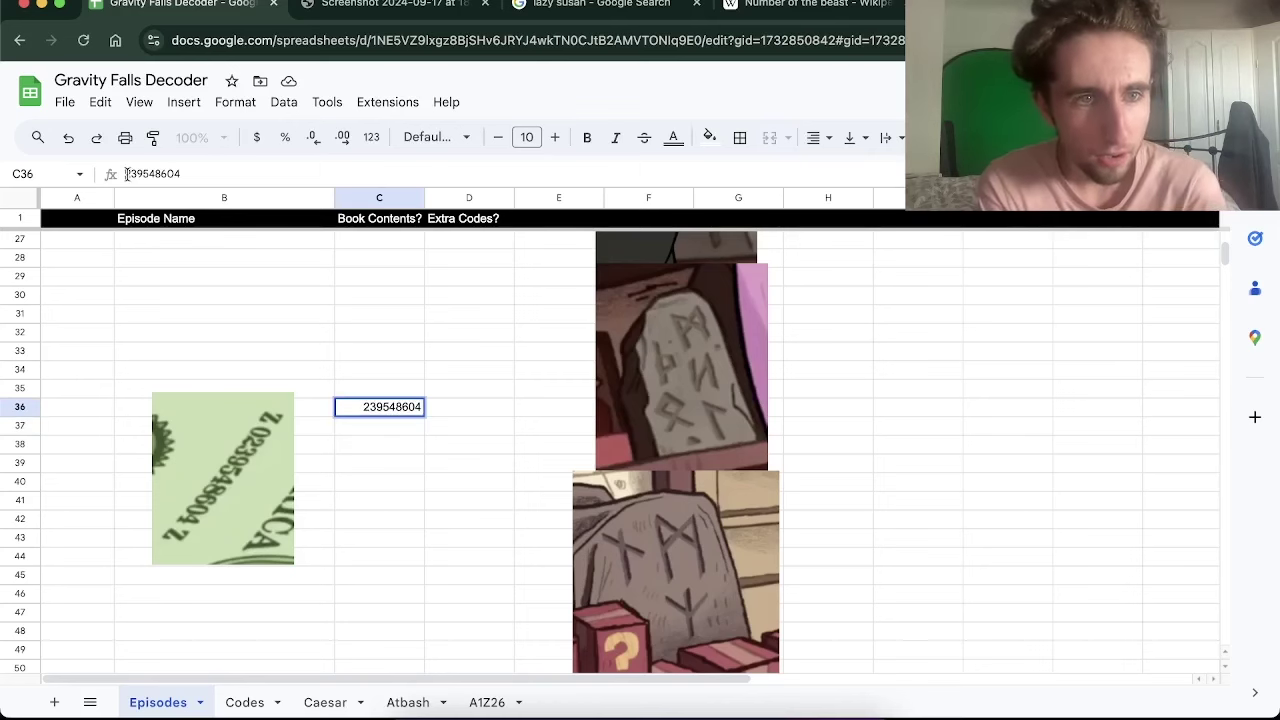
pyautogui.write('0')
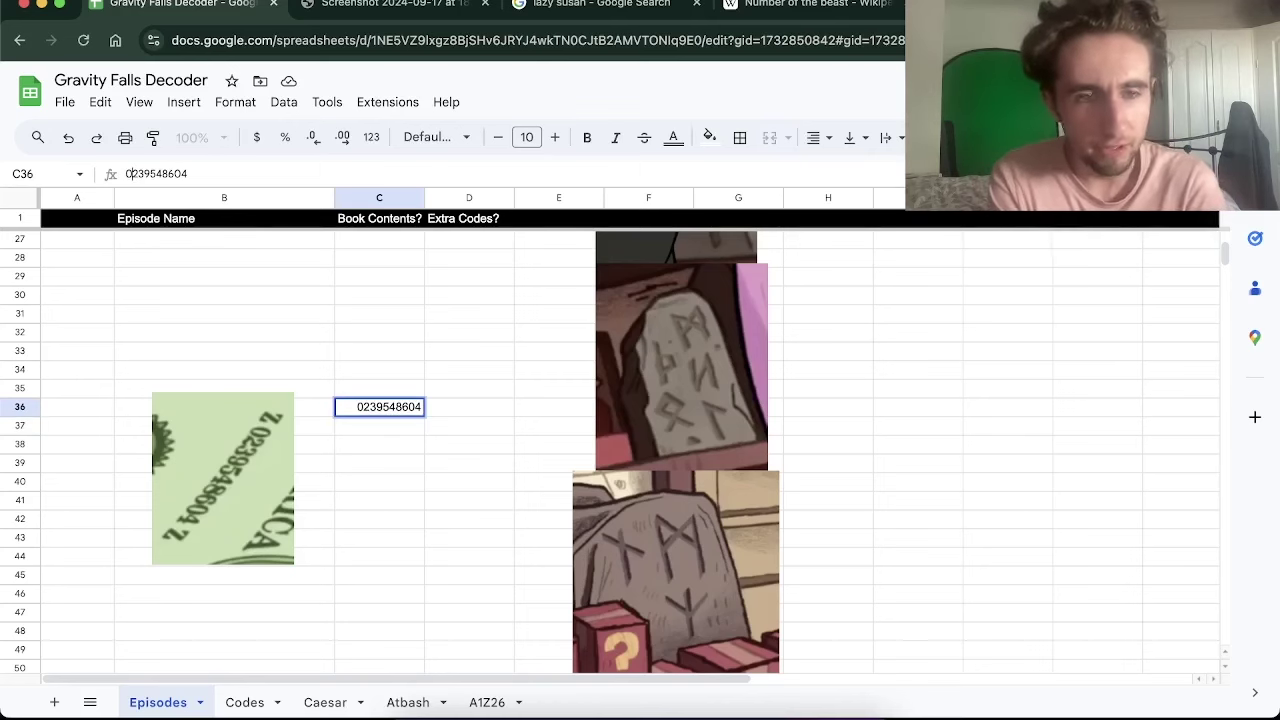
pyautogui.press('Left')
pyautogui.write("'")
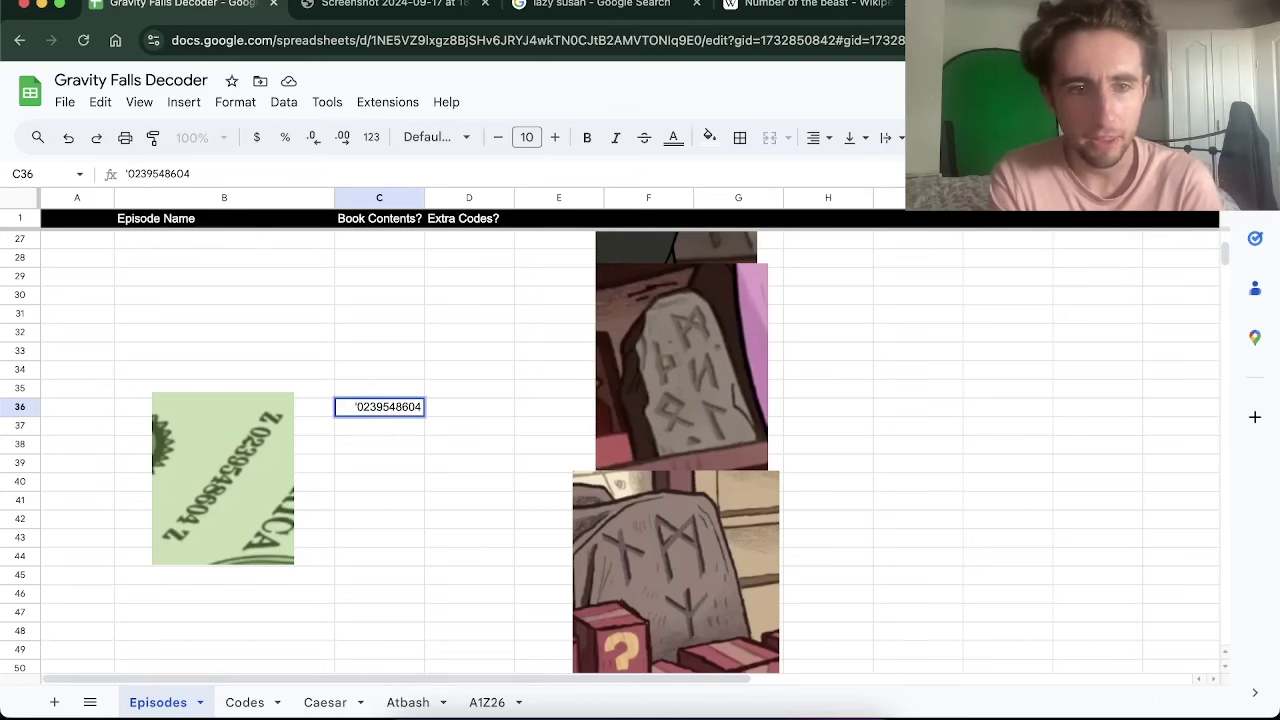
pyautogui.press('Return')
pyautogui.press('Up')
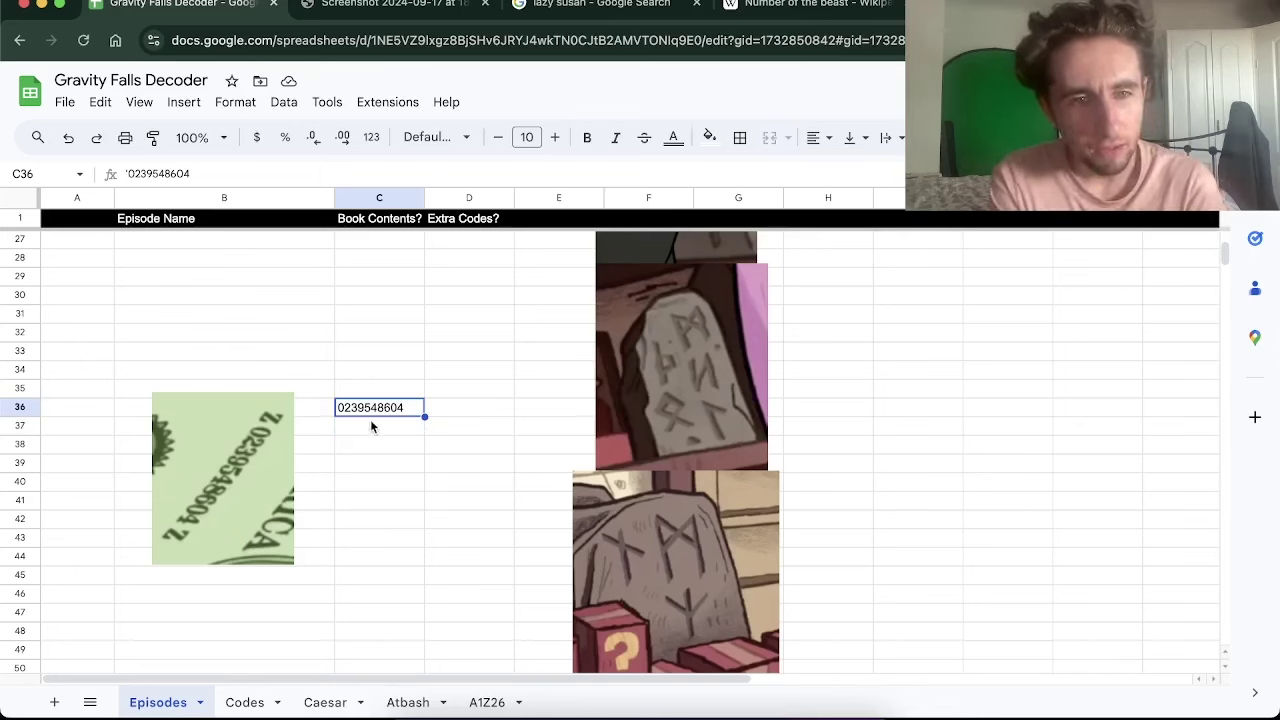
# Step: Reselect C36 and highlight the digits 86 in the formula bar
pyautogui.click(323, 424)
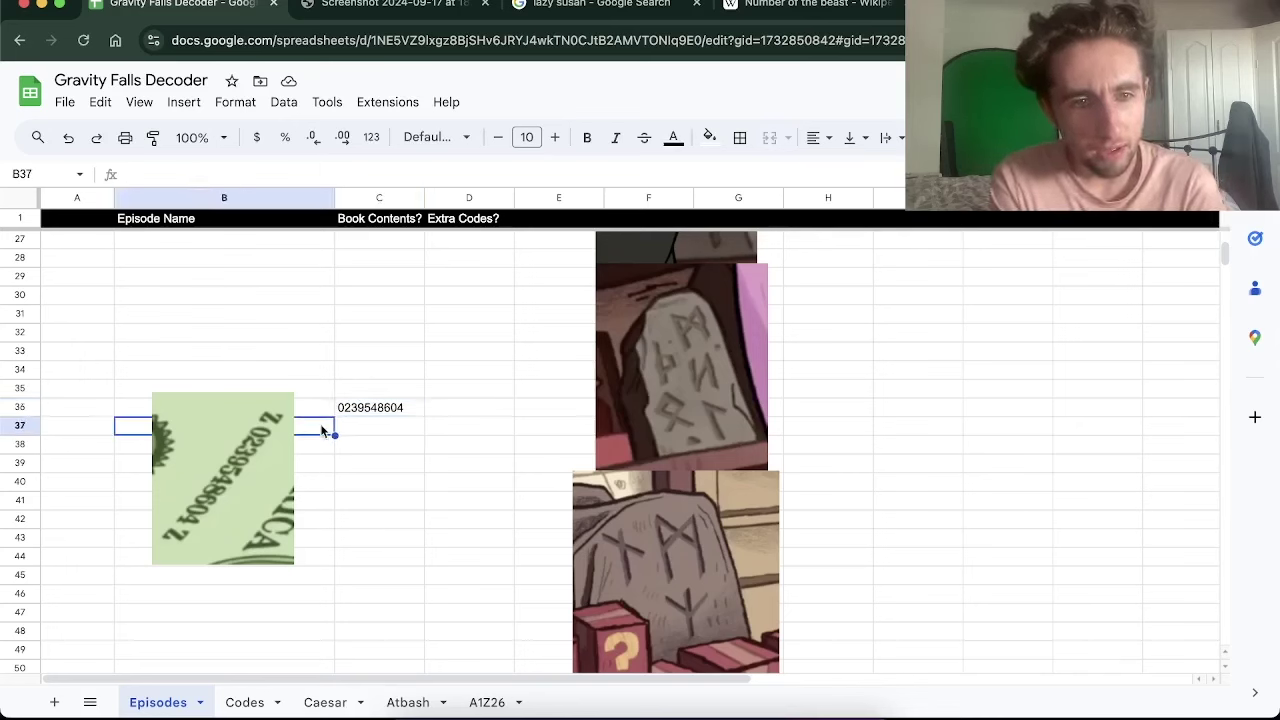
pyautogui.click(323, 410)
pyautogui.click(372, 392)
pyautogui.click(374, 425)
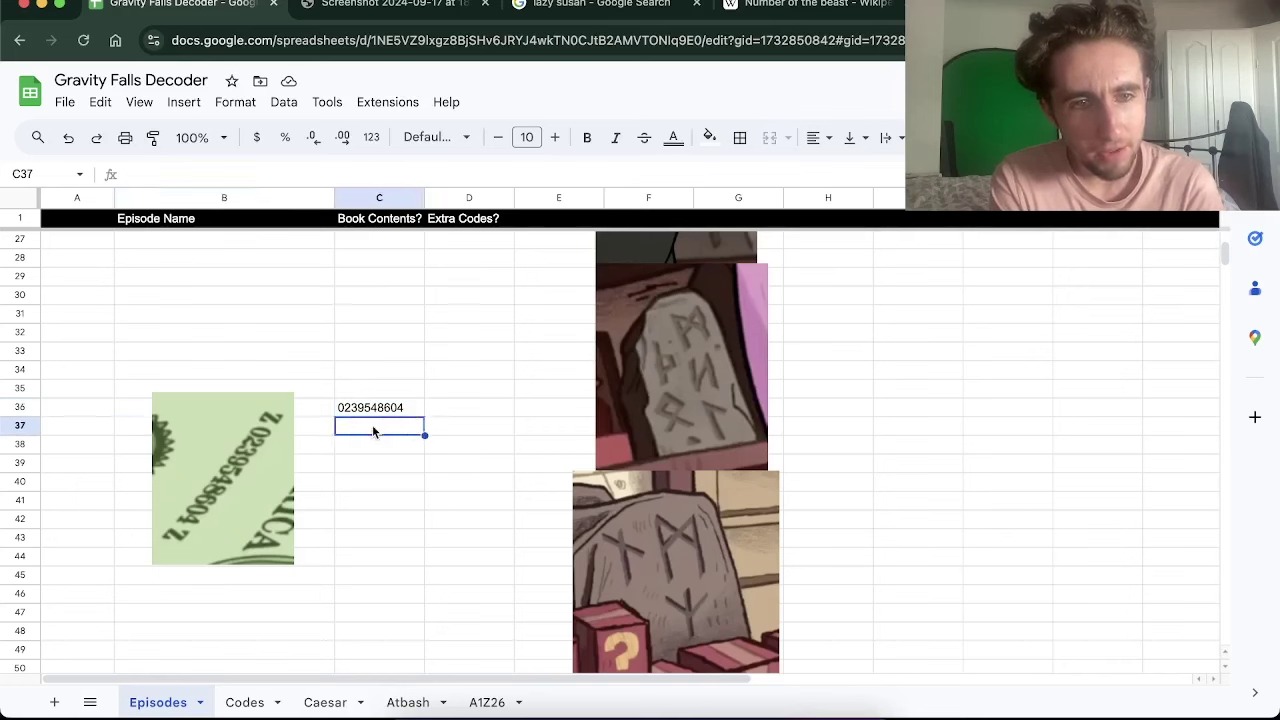
pyautogui.click(373, 410)
pyautogui.click(128, 173)
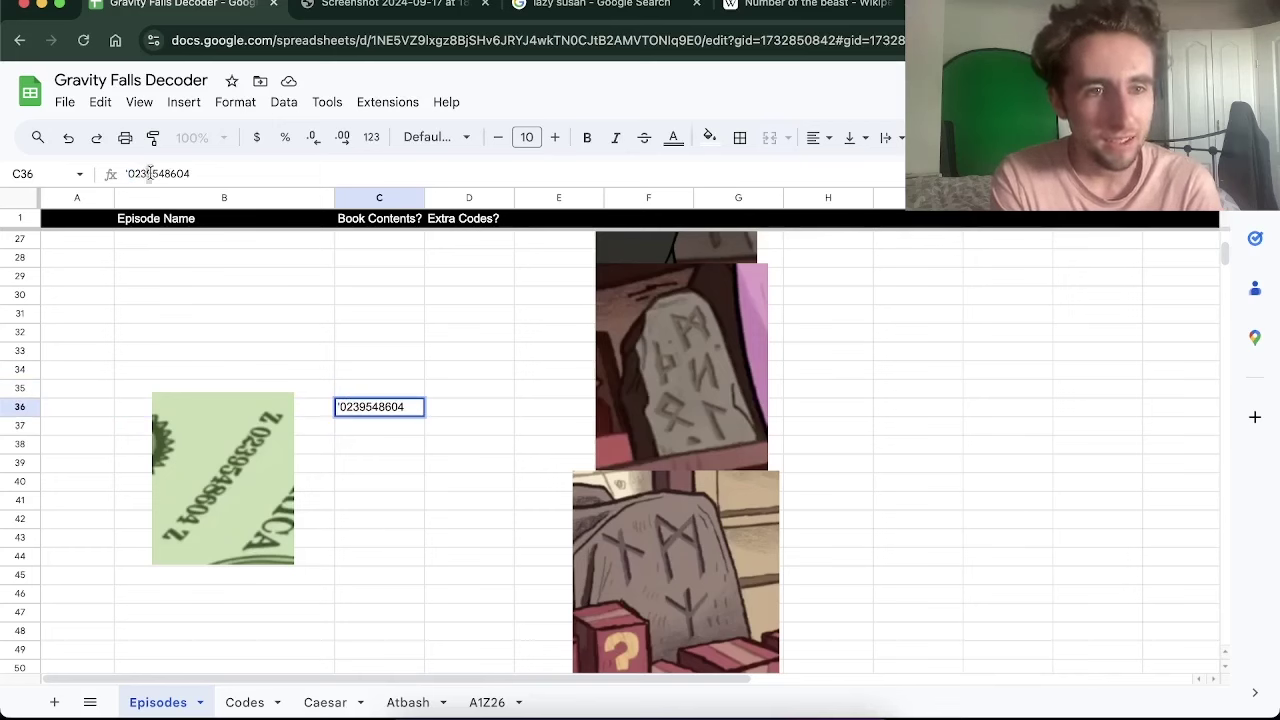
pyautogui.moveTo(164, 173); pyautogui.dragTo(180, 173)
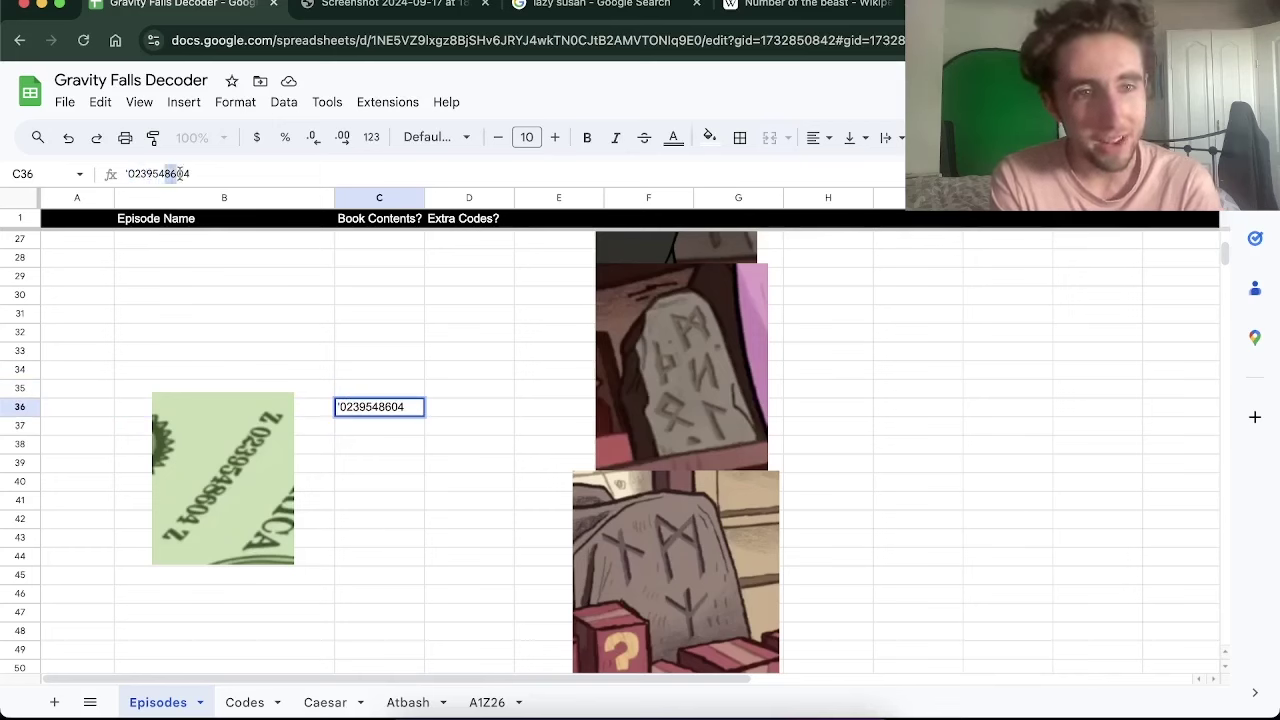
# Step: Enter the digit pairs '02, 39, 54, 86 and 04 into C37 through C41
pyautogui.click(201, 173)
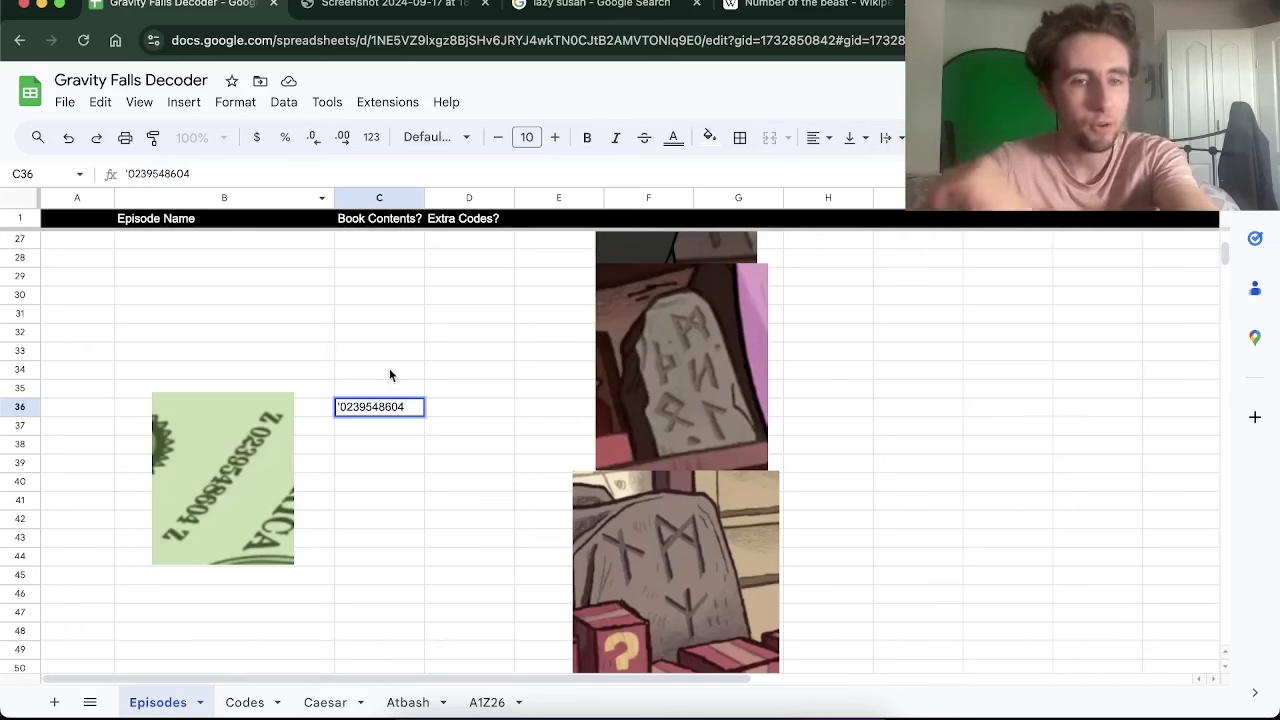
pyautogui.click(375, 438)
pyautogui.write('02')
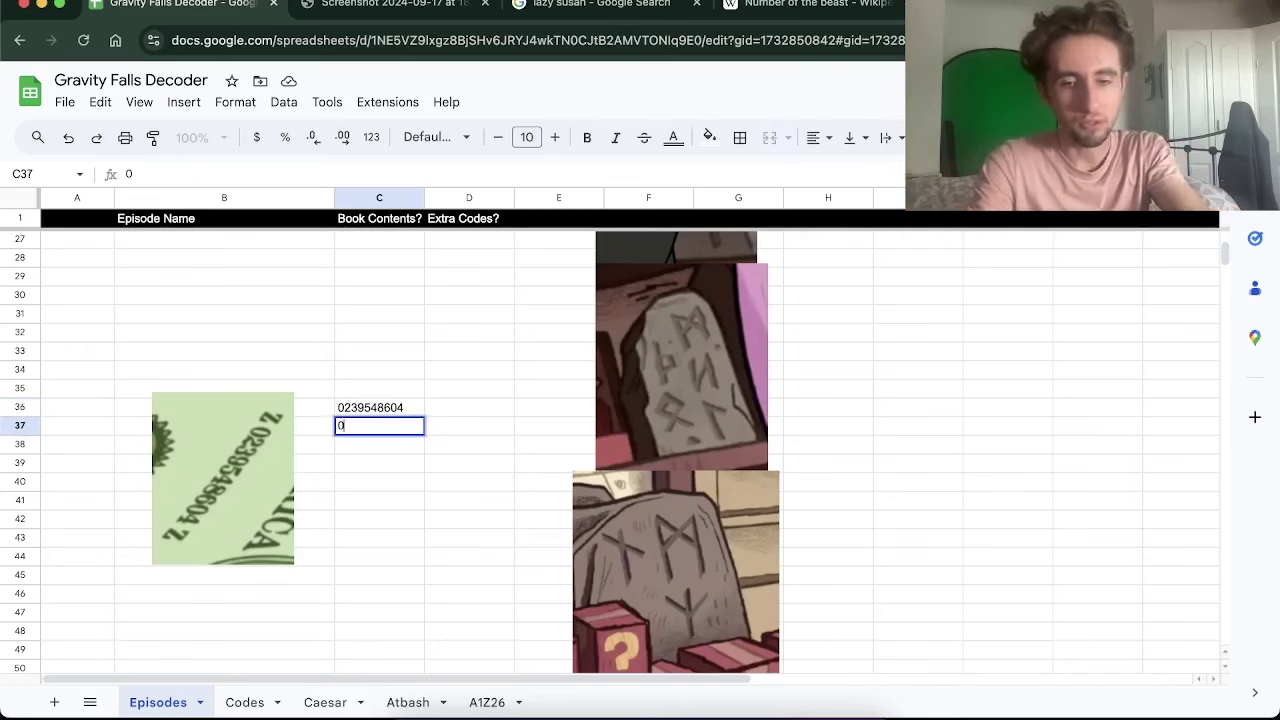
pyautogui.press('BackSpace')
pyautogui.write("'02")
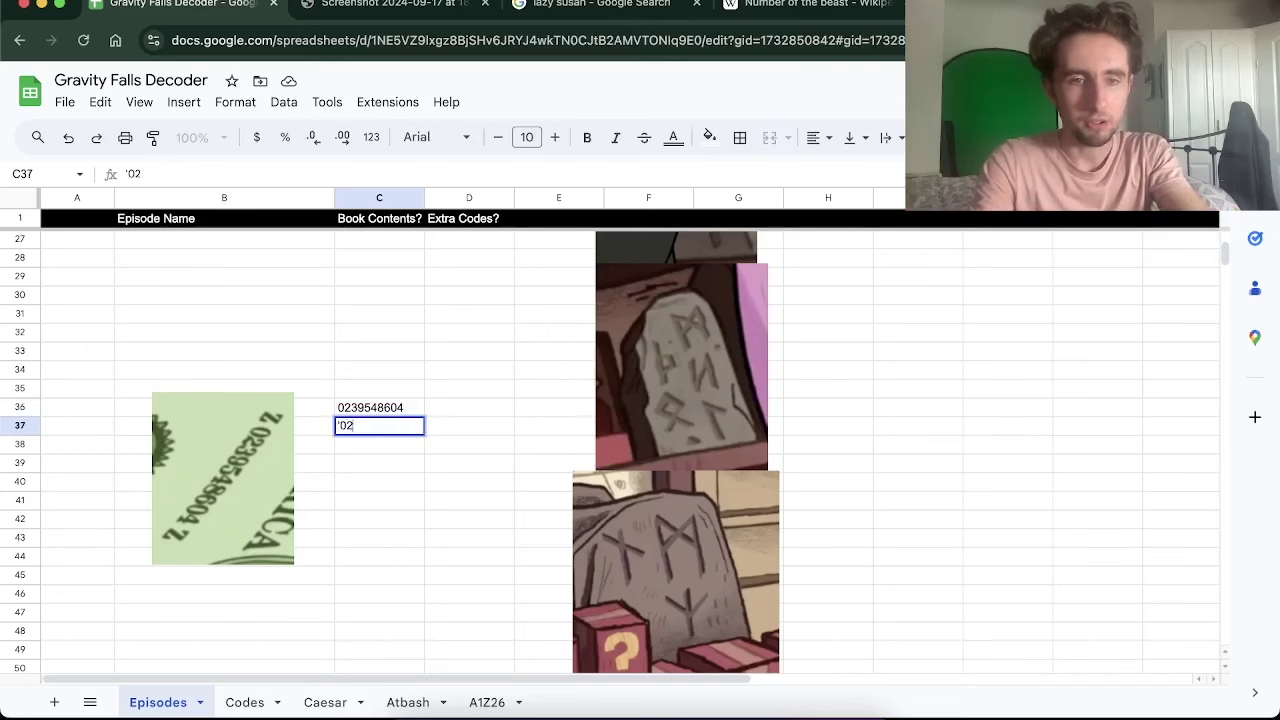
pyautogui.press('Return')
pyautogui.write('39')
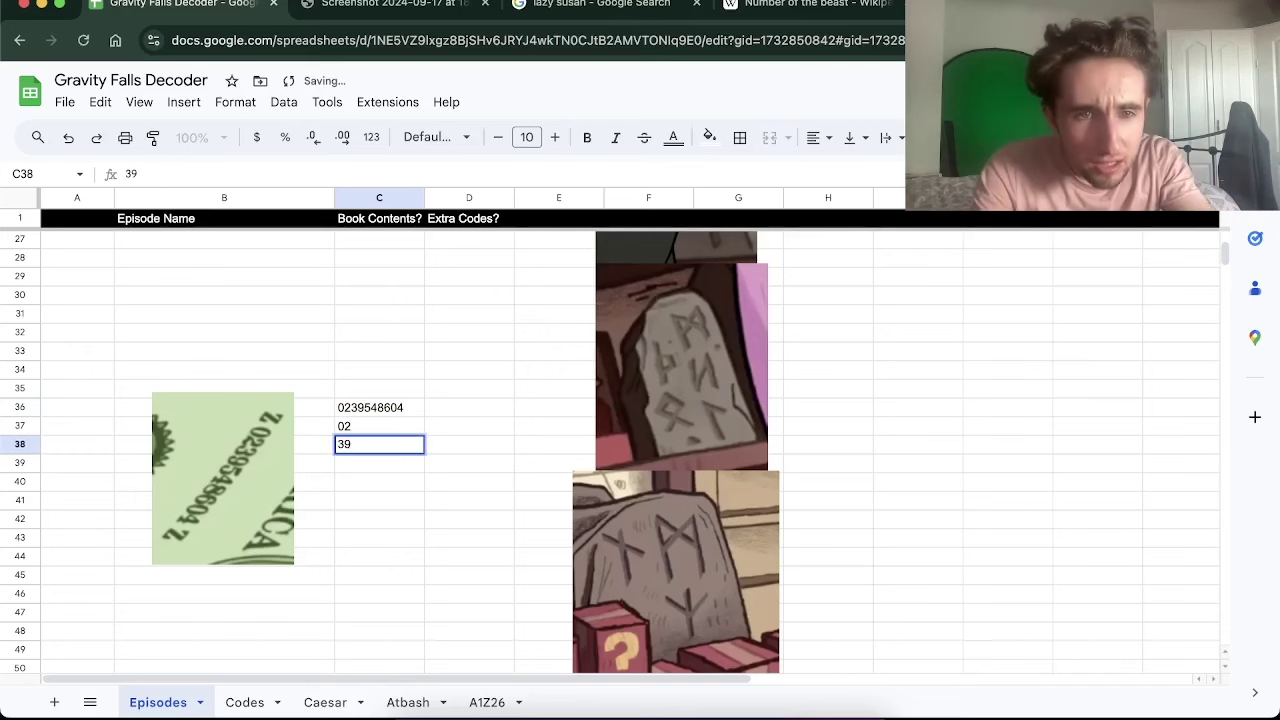
pyautogui.press('Return')
pyautogui.write('54')
pyautogui.press('Return')
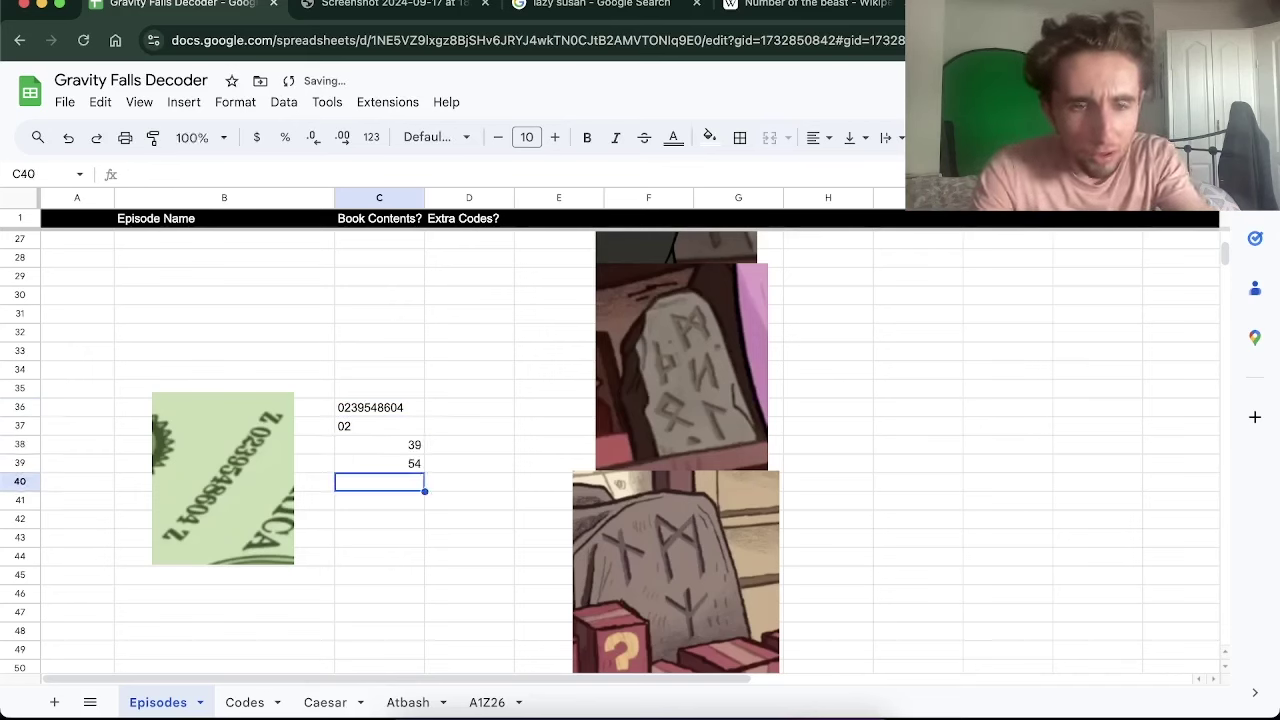
pyautogui.write('86')
pyautogui.press('Return')
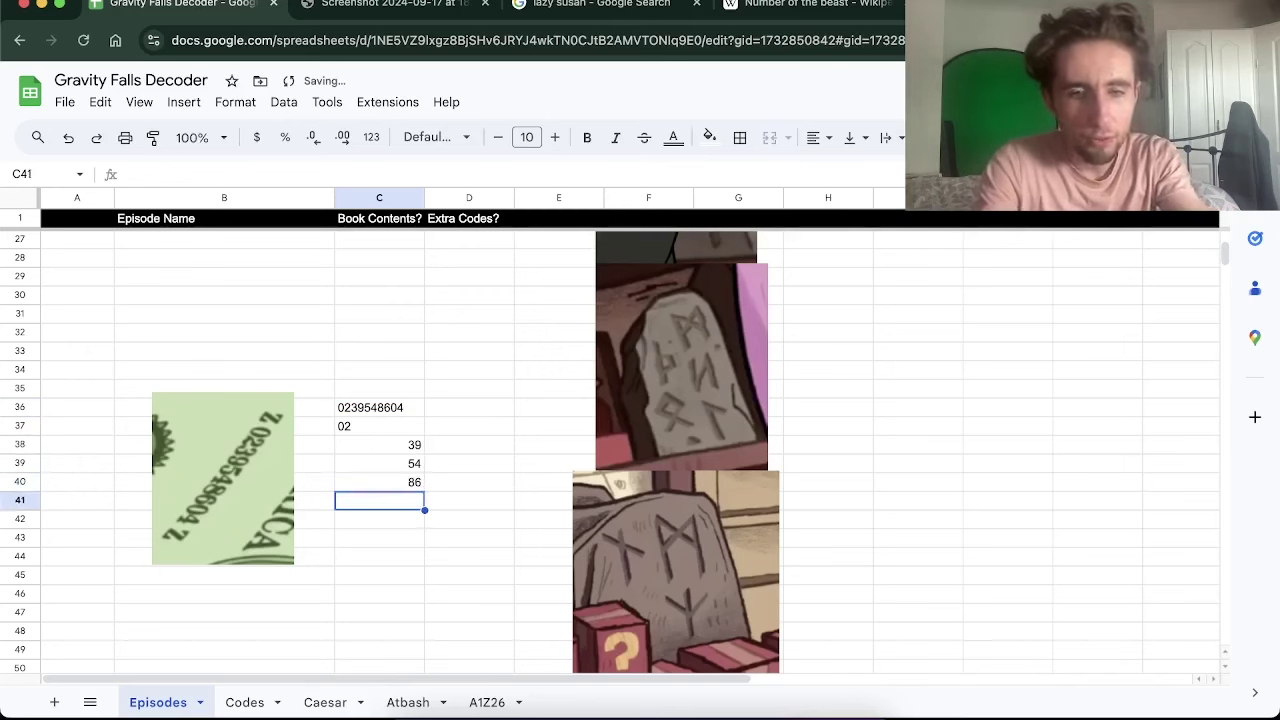
pyautogui.write('04')
pyautogui.press('Return')
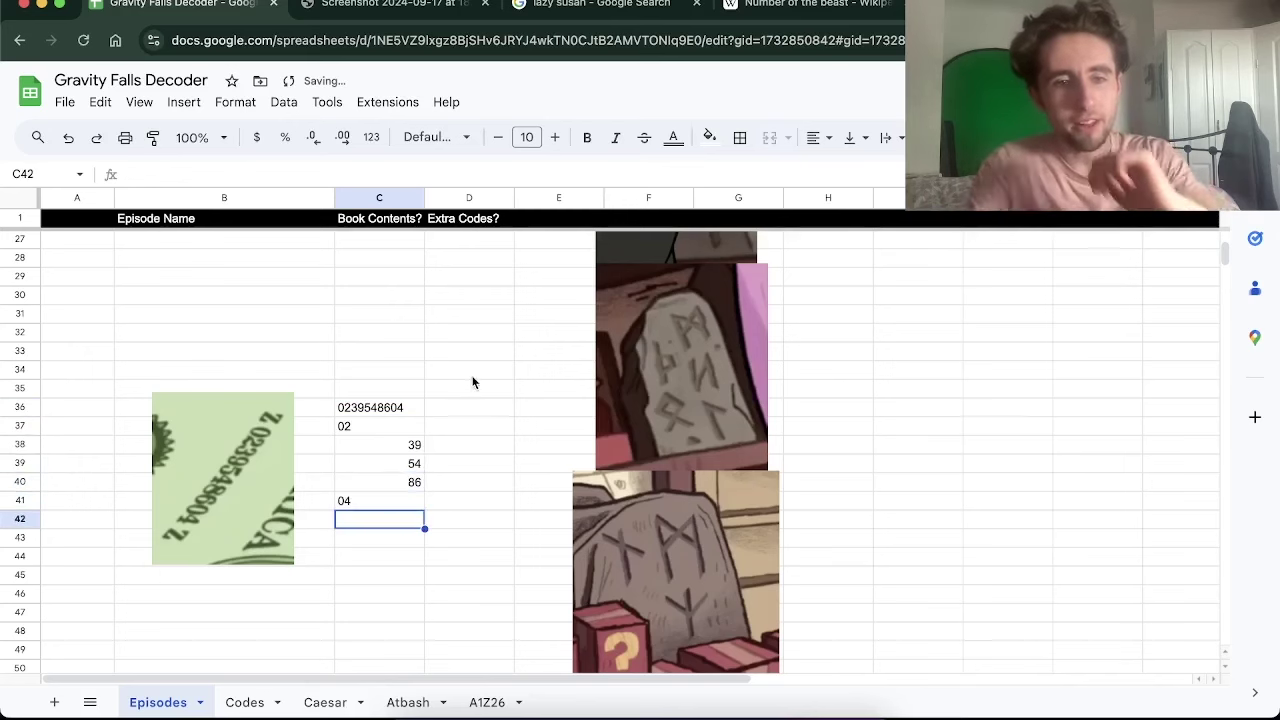
pyautogui.click(367, 503)
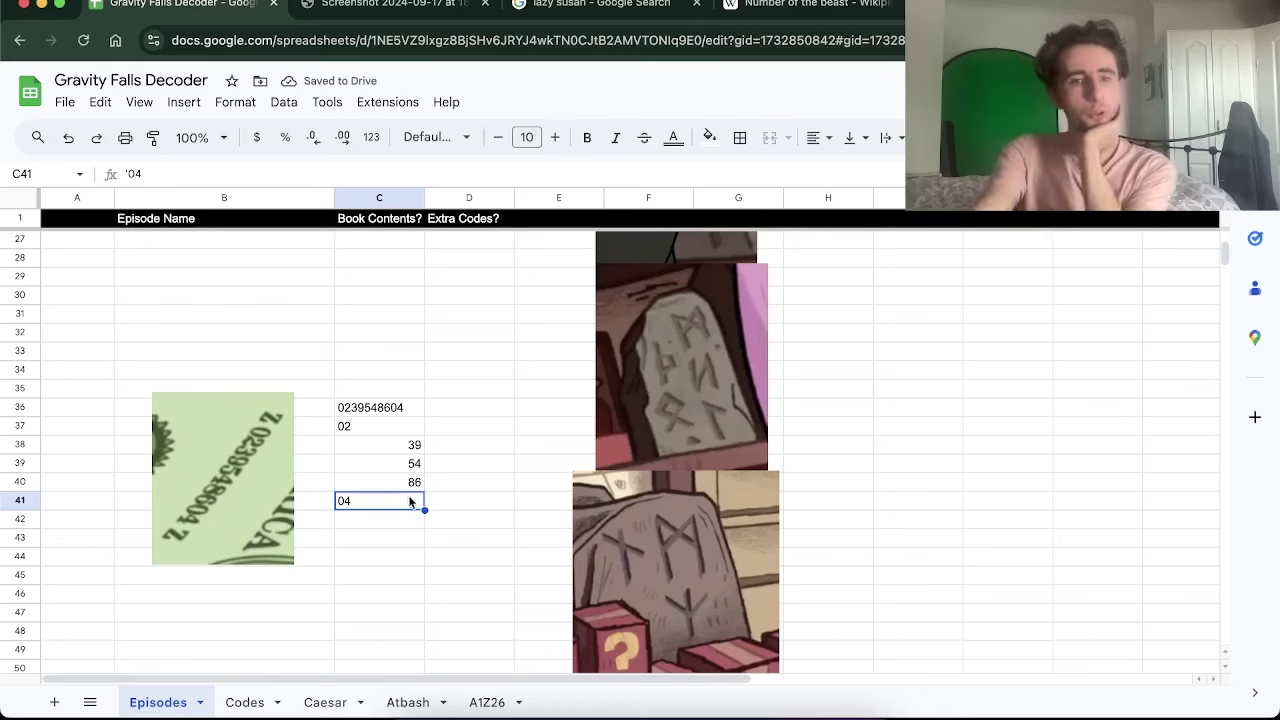
pyautogui.click(385, 424)
pyautogui.click(357, 501)
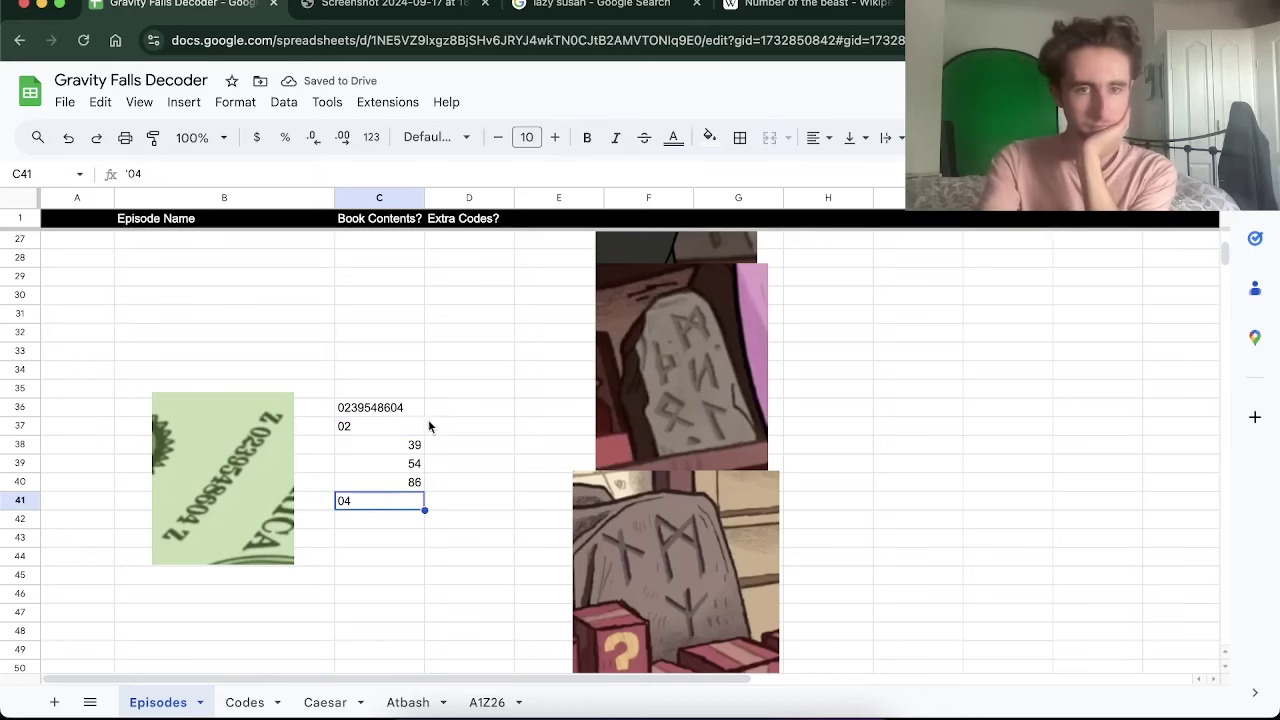
pyautogui.click(446, 430)
pyautogui.click(380, 424)
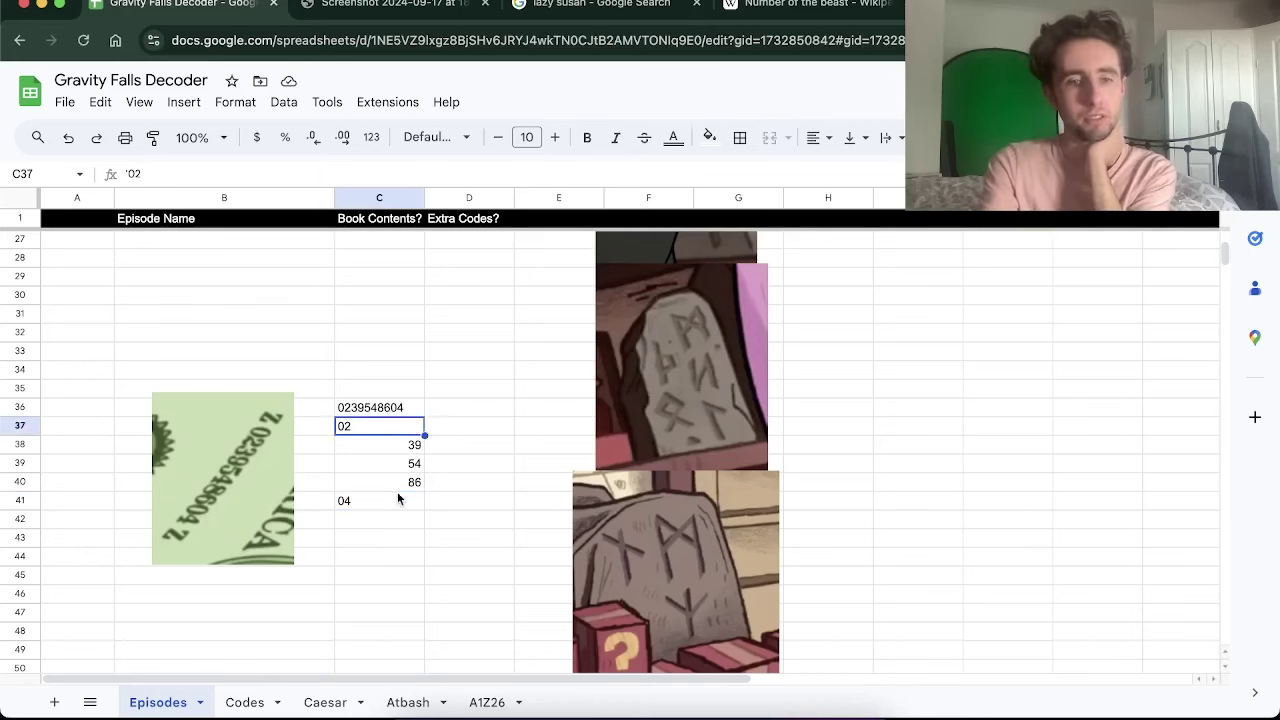
pyautogui.click(395, 503)
pyautogui.click(389, 426)
pyautogui.click(453, 421)
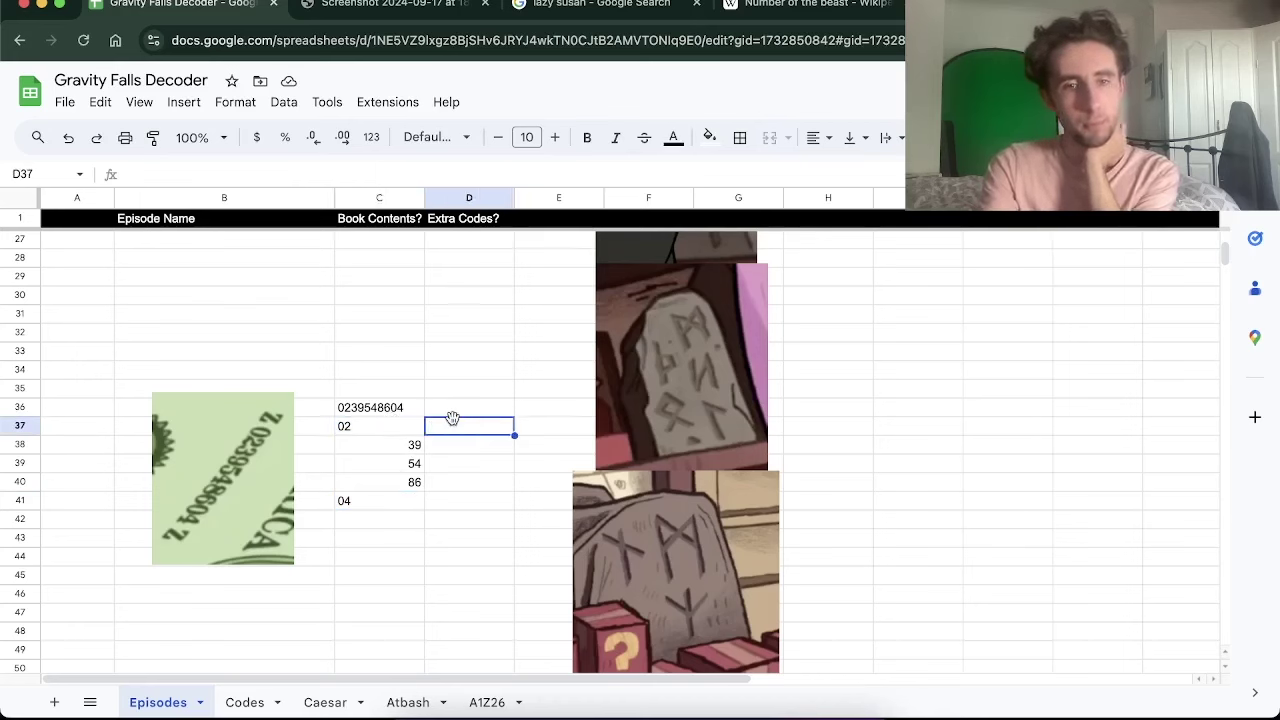
pyautogui.moveTo(378, 438); pyautogui.dragTo(385, 485)
pyautogui.click(385, 470)
pyautogui.click(455, 437)
pyautogui.click(369, 439)
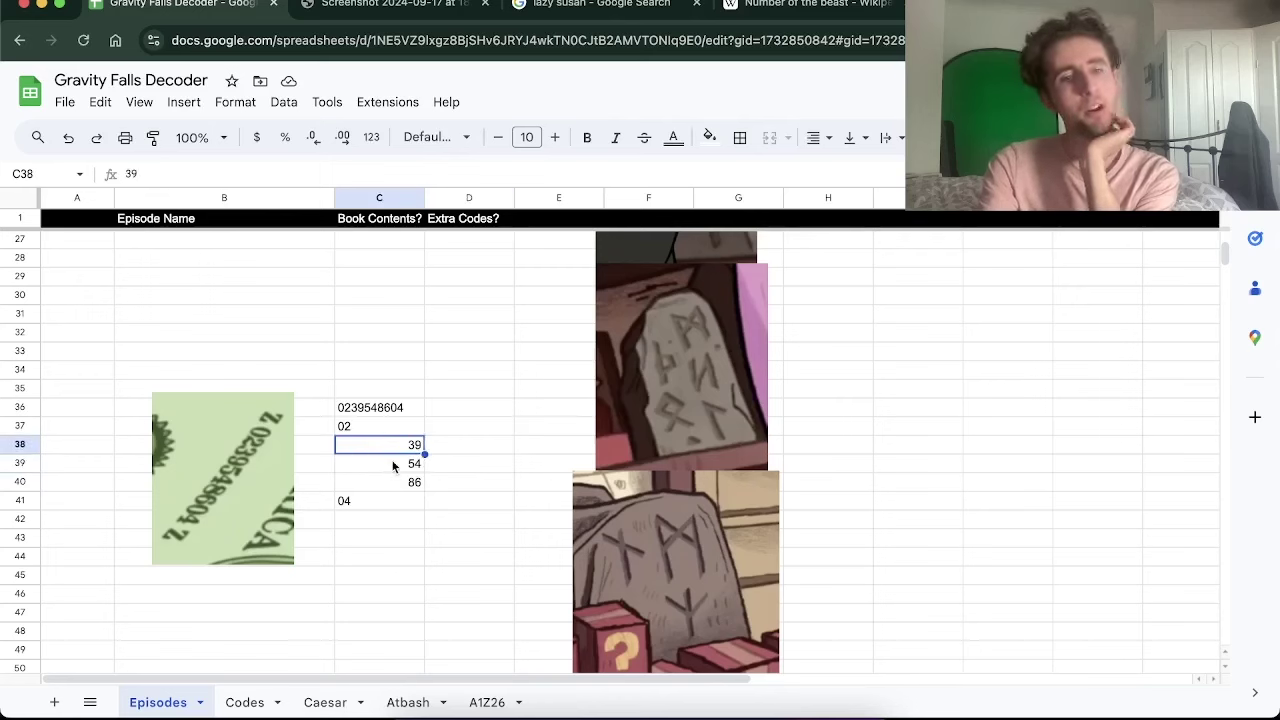
pyautogui.click(392, 464)
pyautogui.click(420, 485)
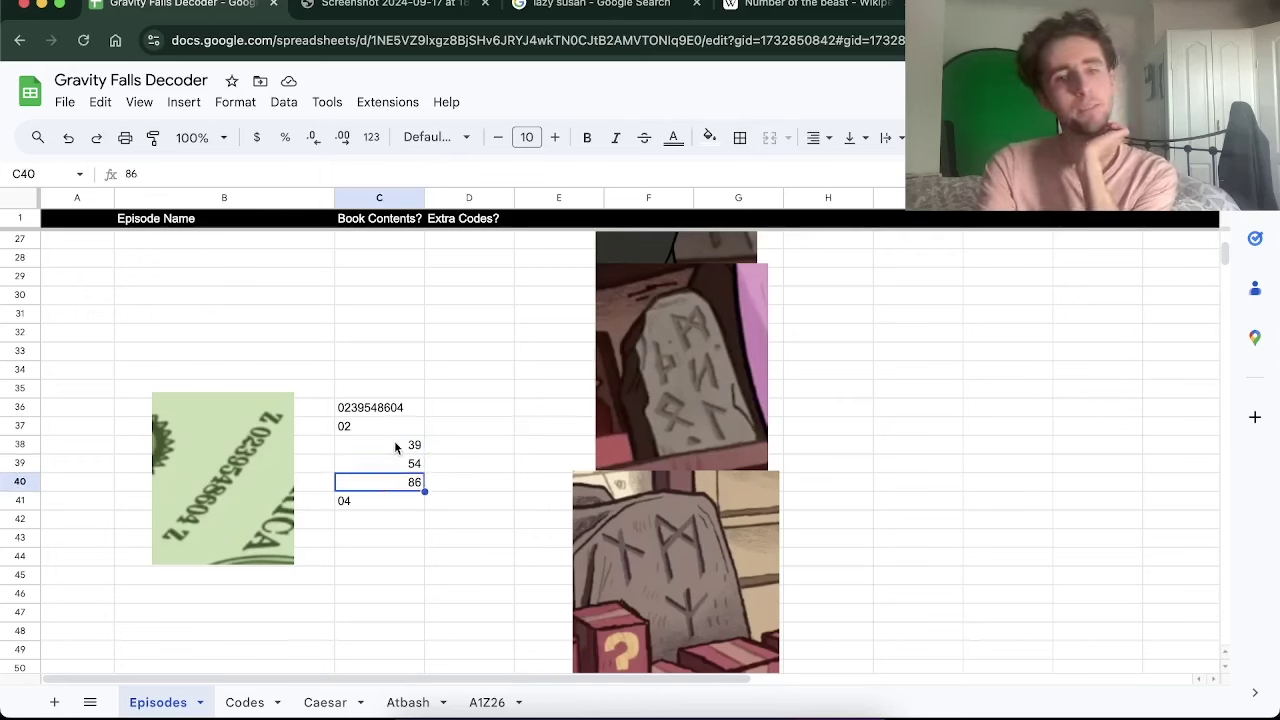
pyautogui.click(394, 442)
pyautogui.click(387, 421)
pyautogui.click(359, 450)
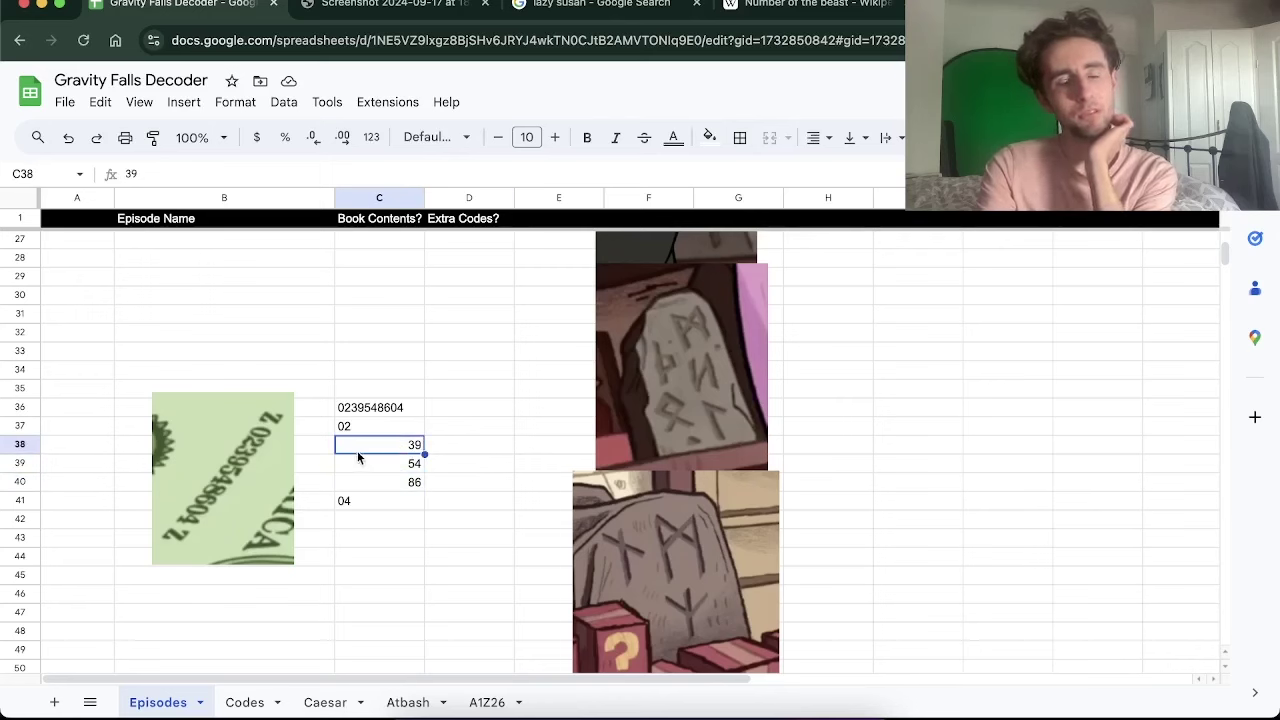
pyautogui.click(410, 426)
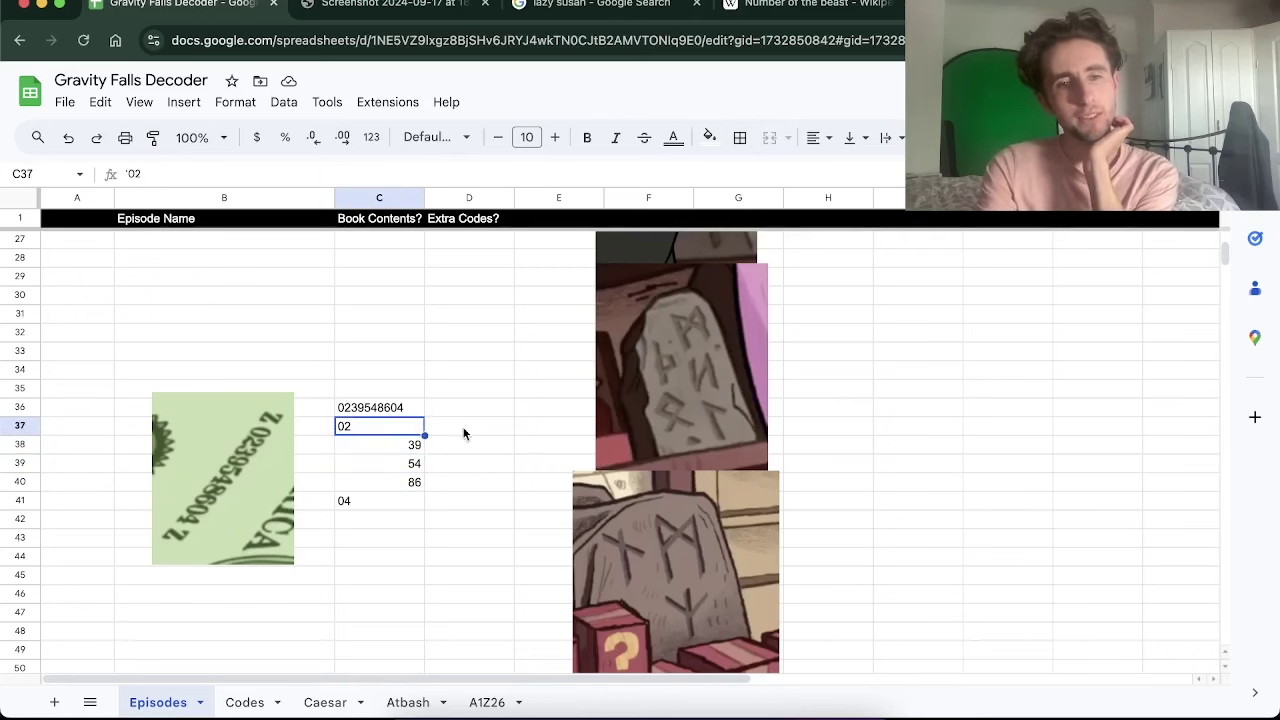
pyautogui.click(463, 432)
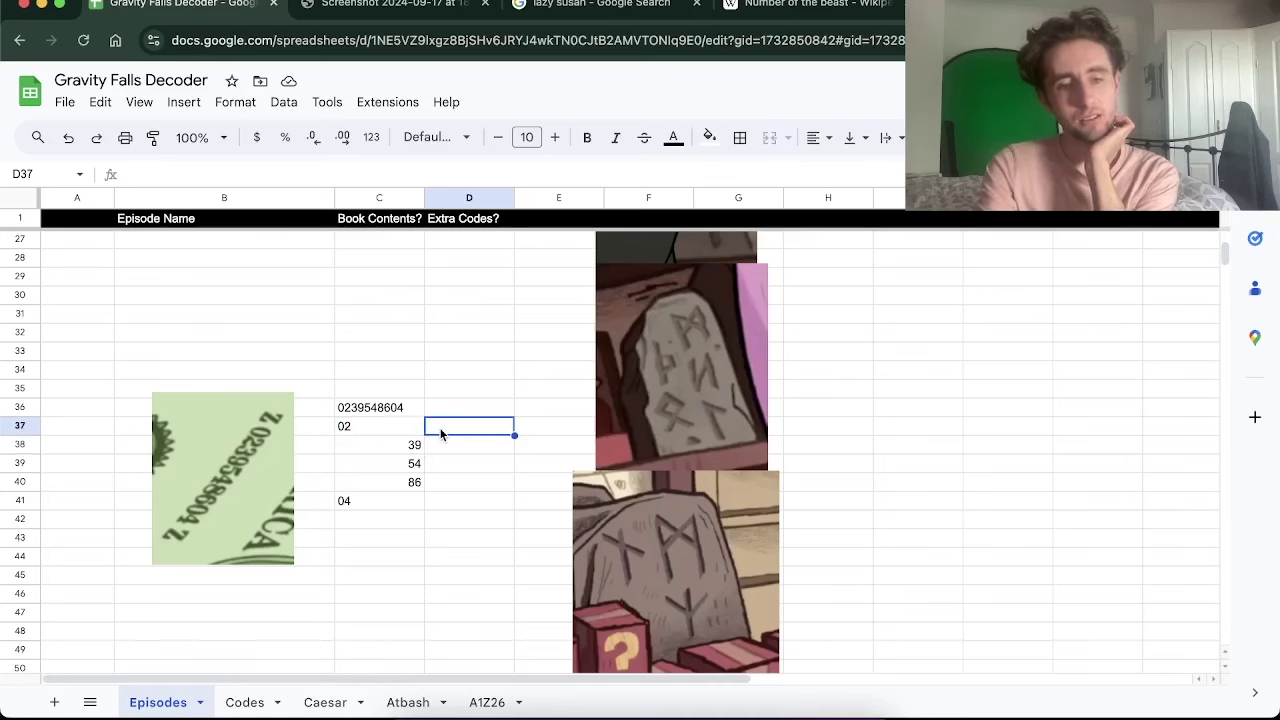
# Step: Enter capital B beside pair 02 and D beside pair 04
pyautogui.write('b')
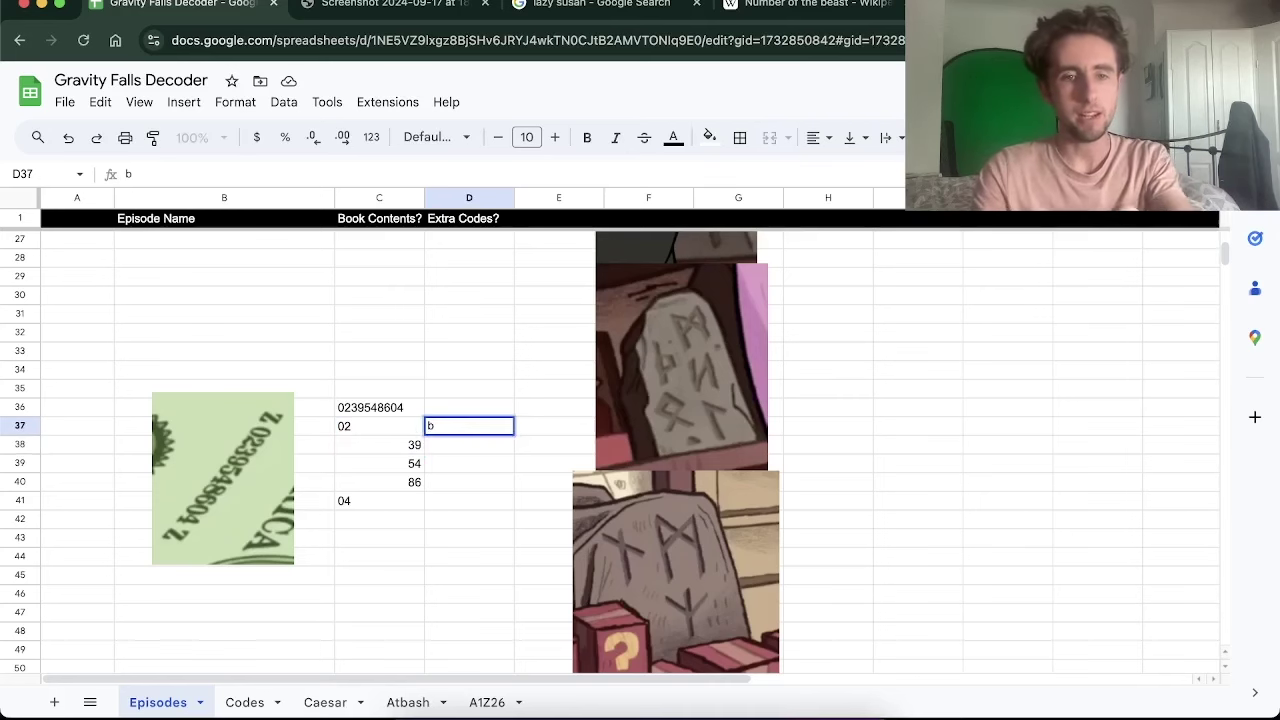
pyautogui.press('Escape')
pyautogui.write('B')
pyautogui.press('Return')
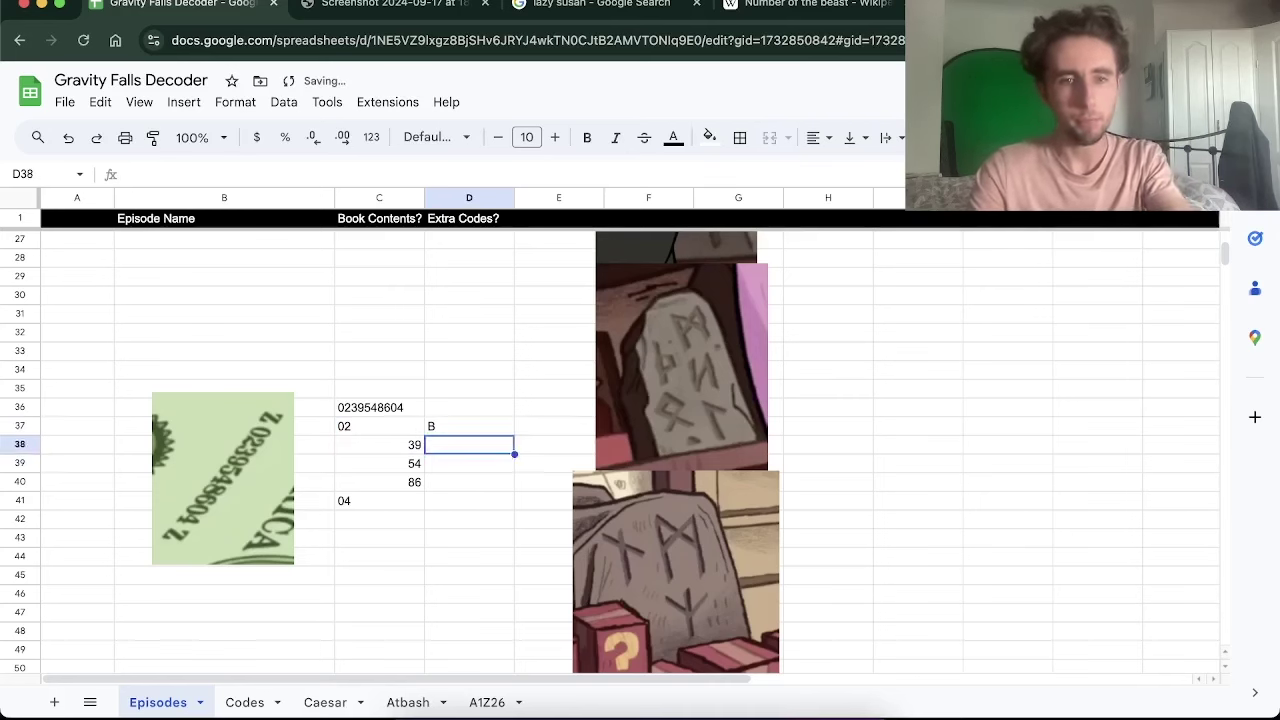
pyautogui.press('Down')
pyautogui.press('Down')
pyautogui.press('Down')
pyautogui.write('D')
pyautogui.press('Up')
pyautogui.press('Up')
pyautogui.press('Up')
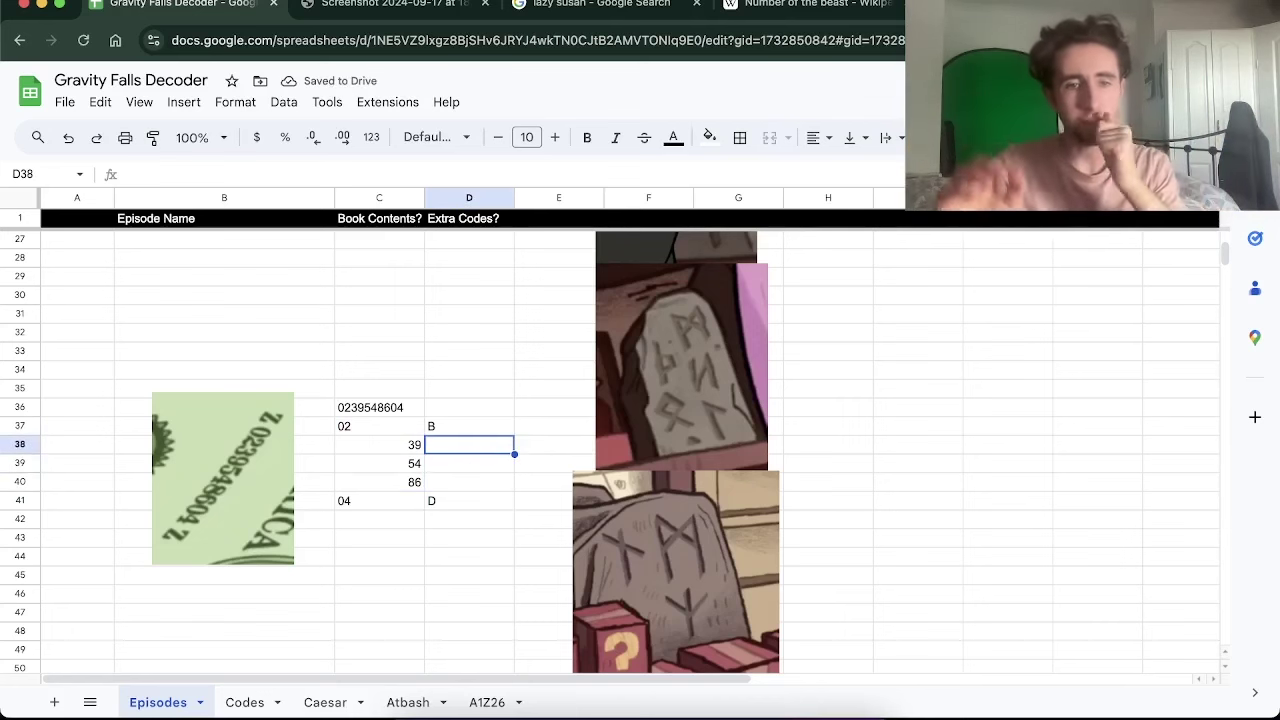
# Step: Enter L, I and N beside 39, 54 and 86 to spell BLIND, then bring QuickTime forward
pyautogui.moveTo(402, 446); pyautogui.dragTo(402, 489)
pyautogui.click(458, 447)
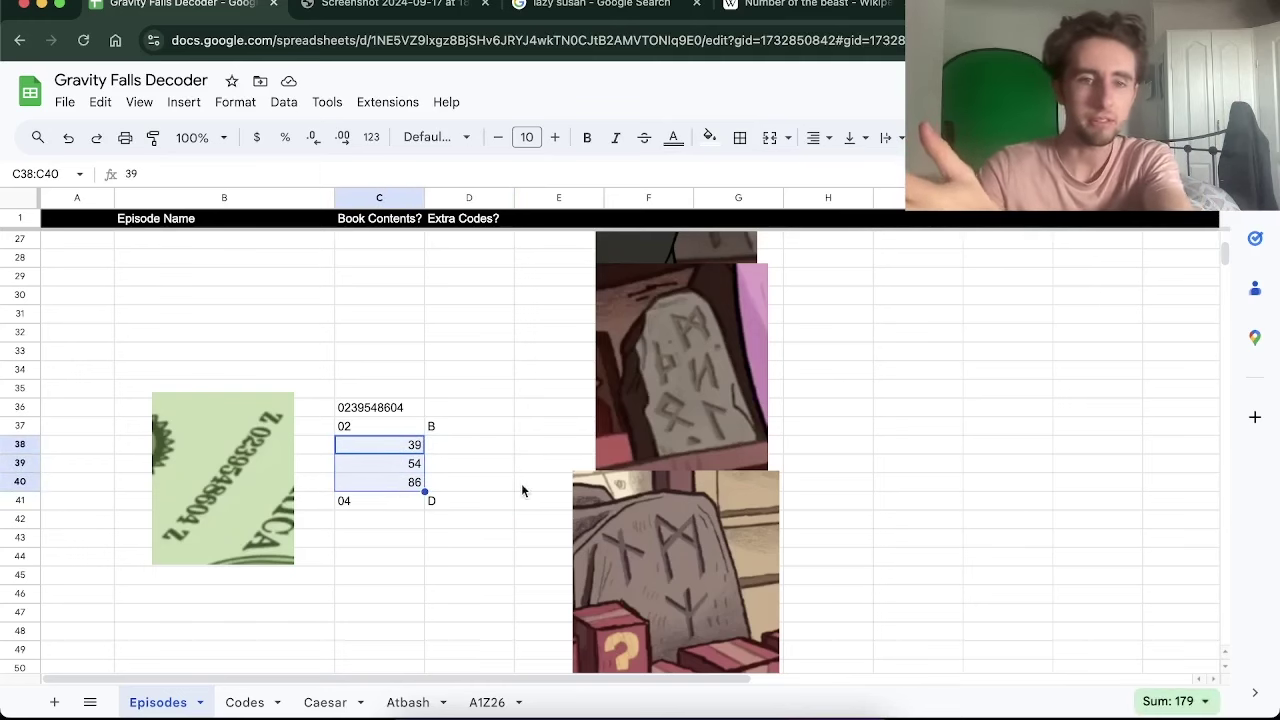
pyautogui.click(521, 483)
pyautogui.click(450, 432)
pyautogui.click(397, 445)
pyautogui.click(446, 444)
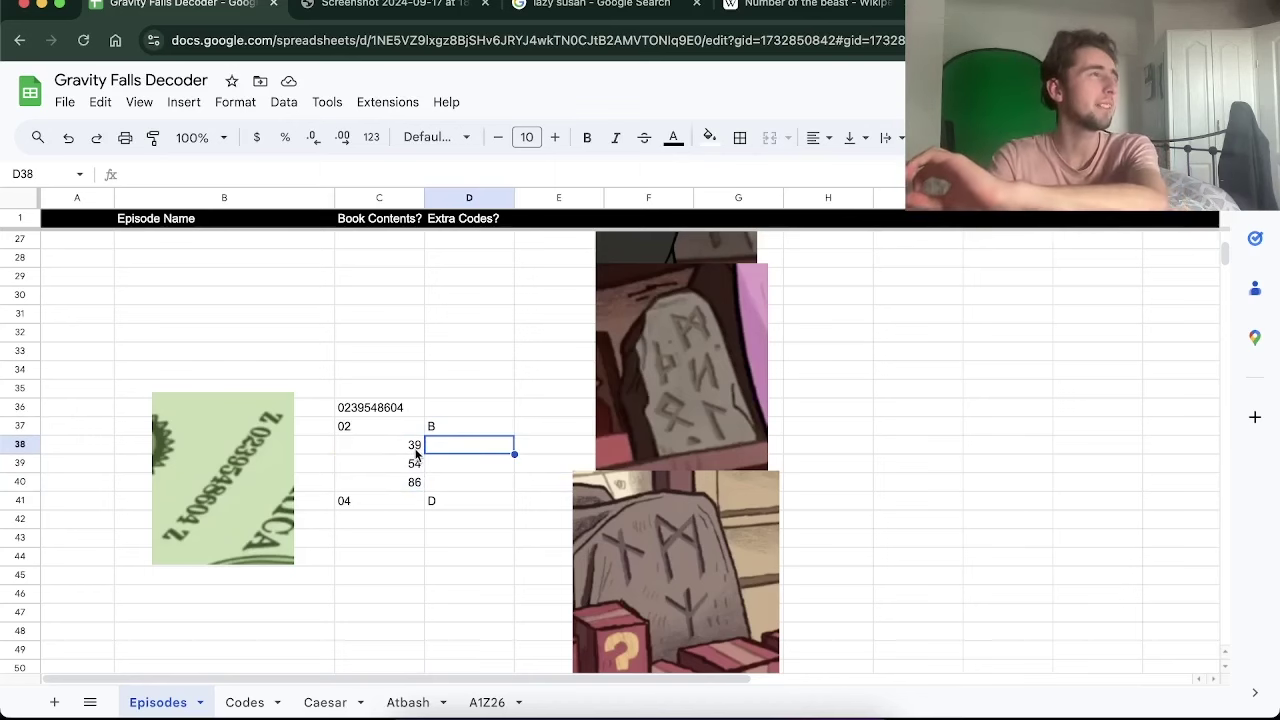
pyautogui.write('L')
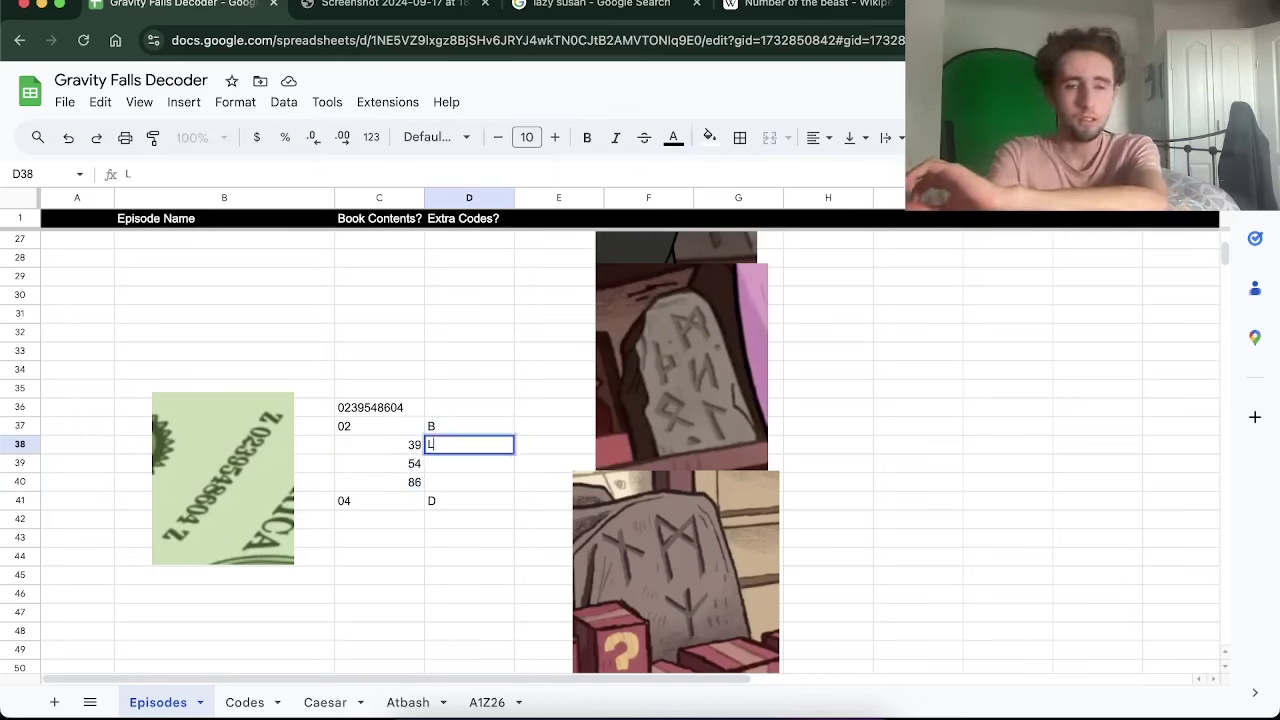
pyautogui.press('Return')
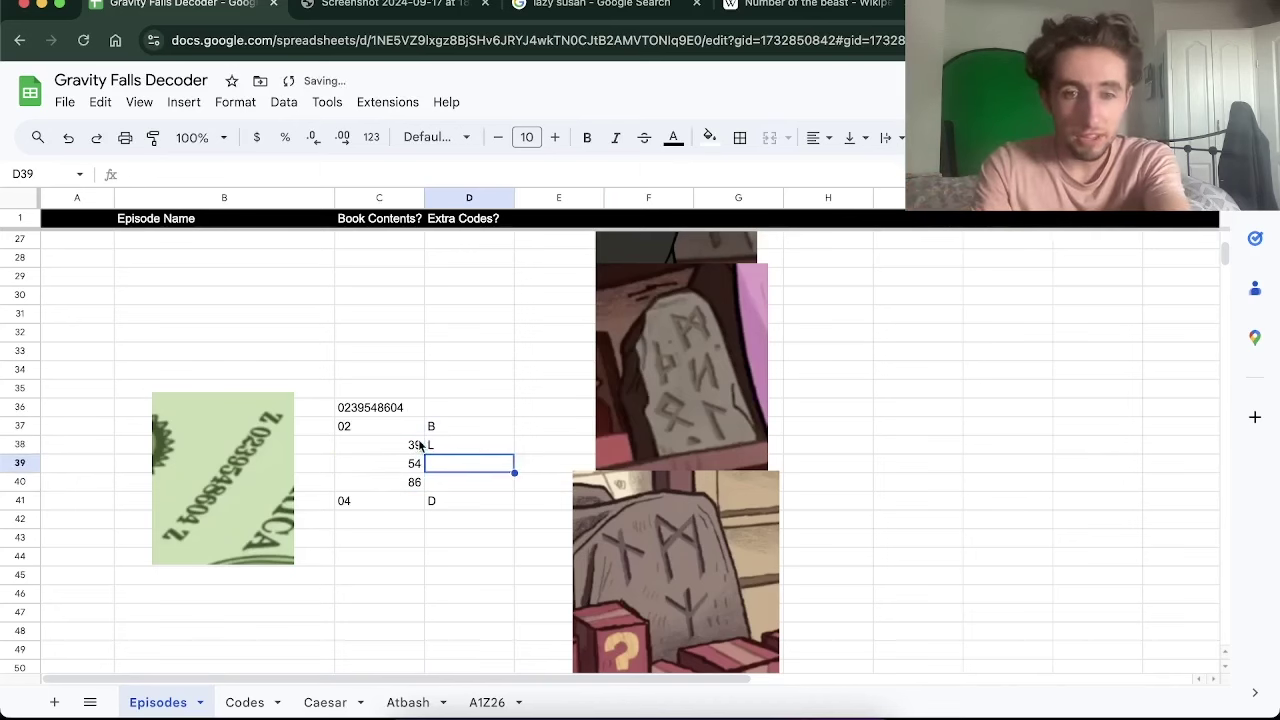
pyautogui.click(403, 466)
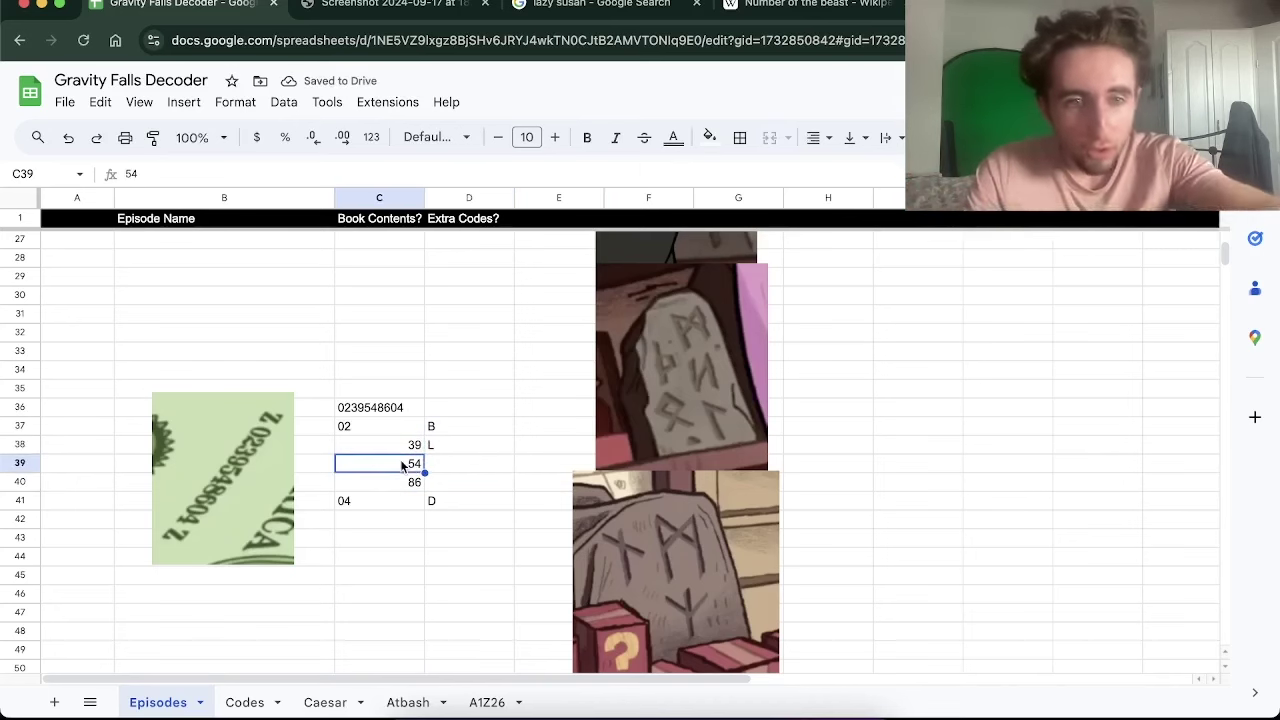
pyautogui.click(443, 468)
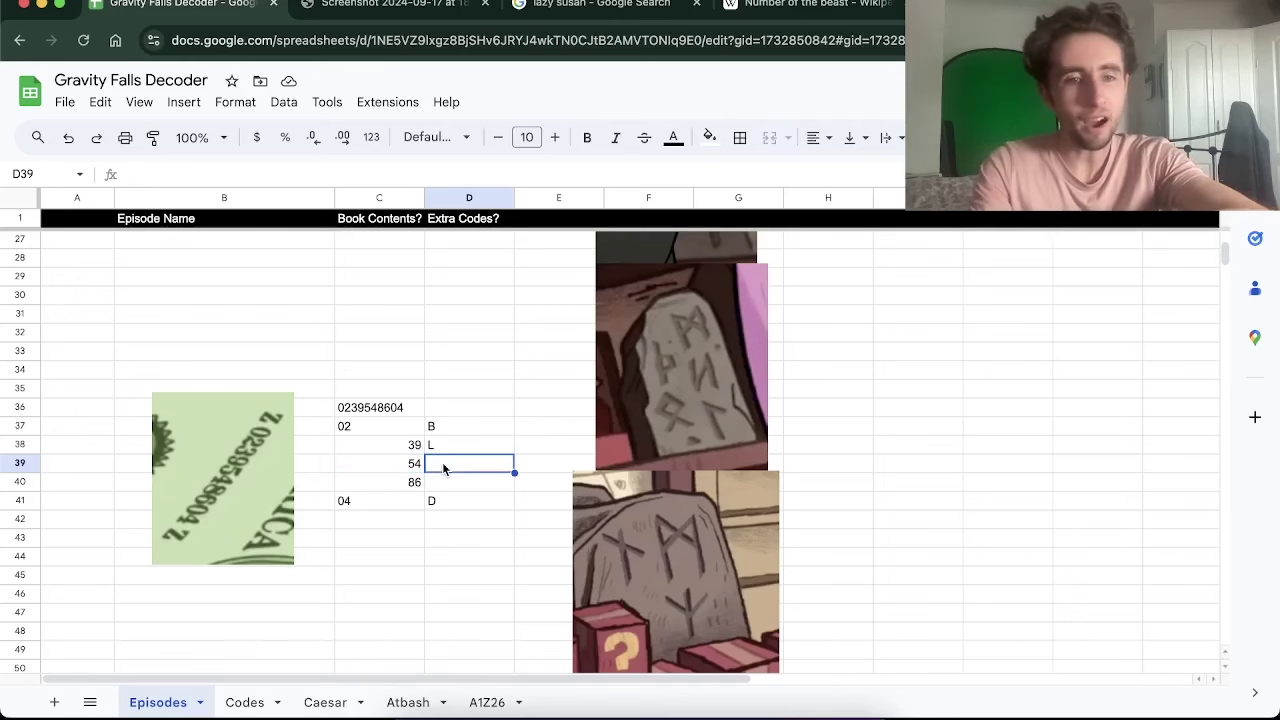
pyautogui.write('I')
pyautogui.press('Return')
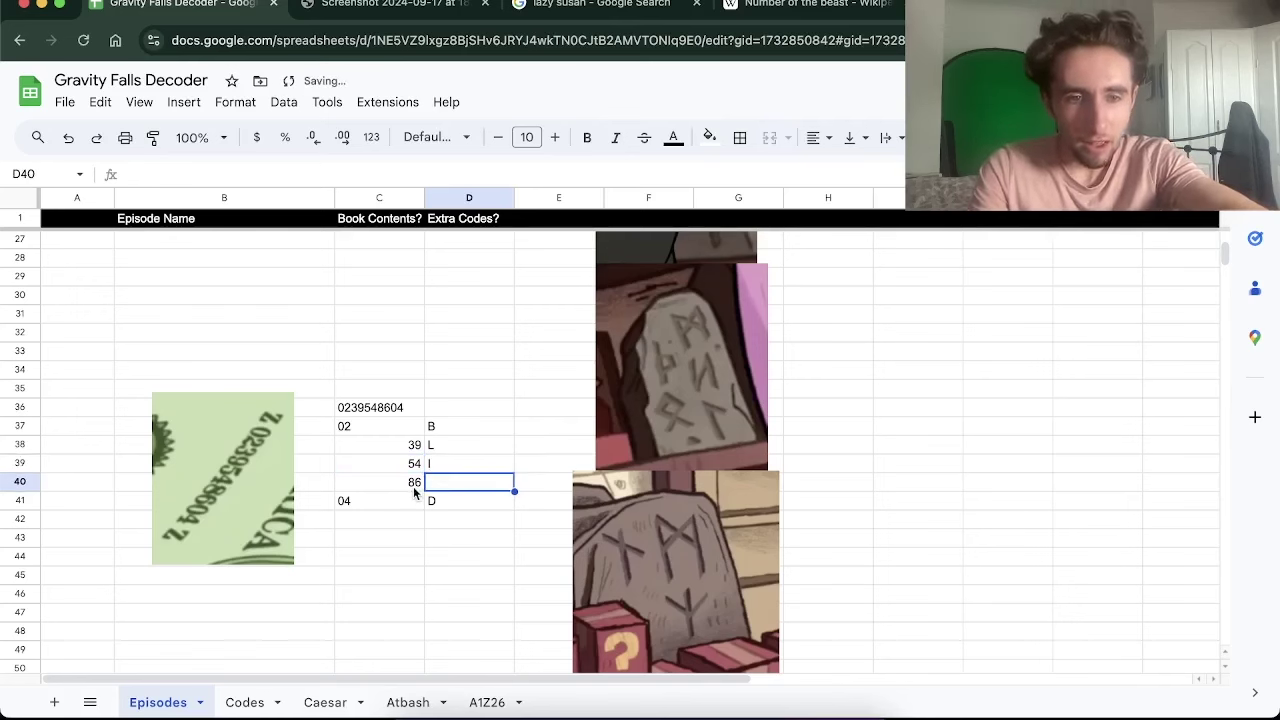
pyautogui.write('N')
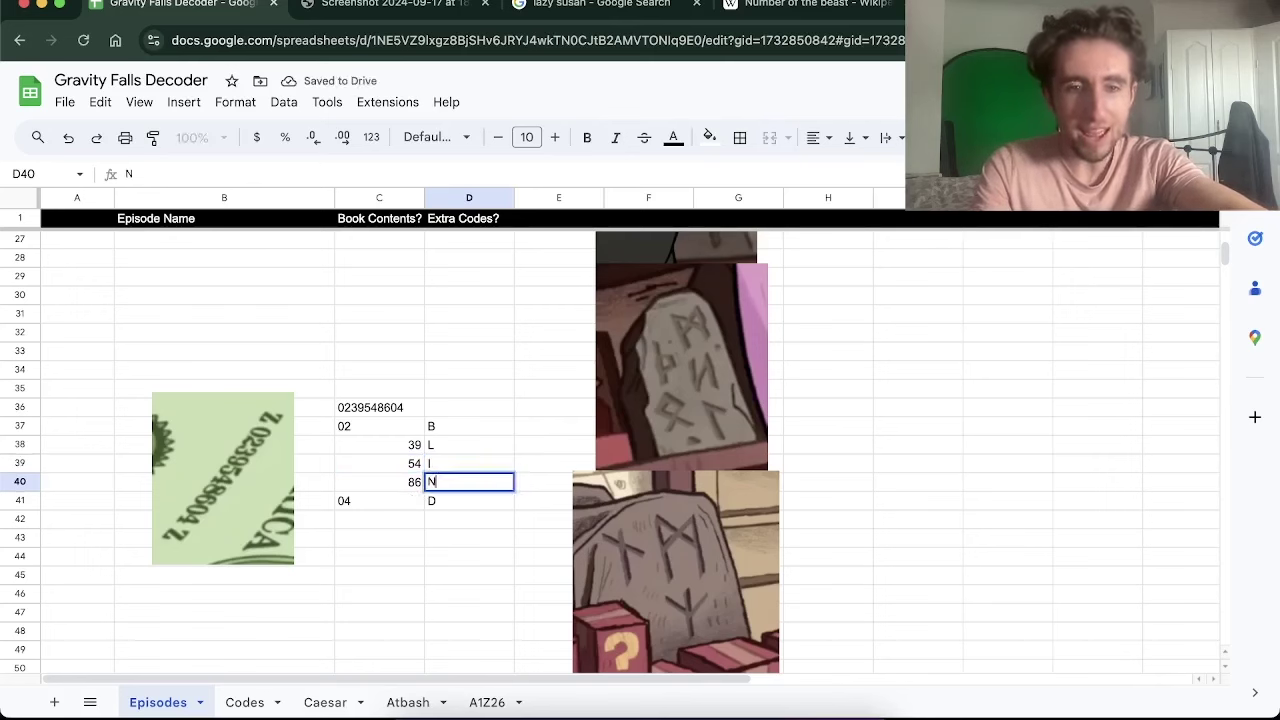
pyautogui.press('Return')
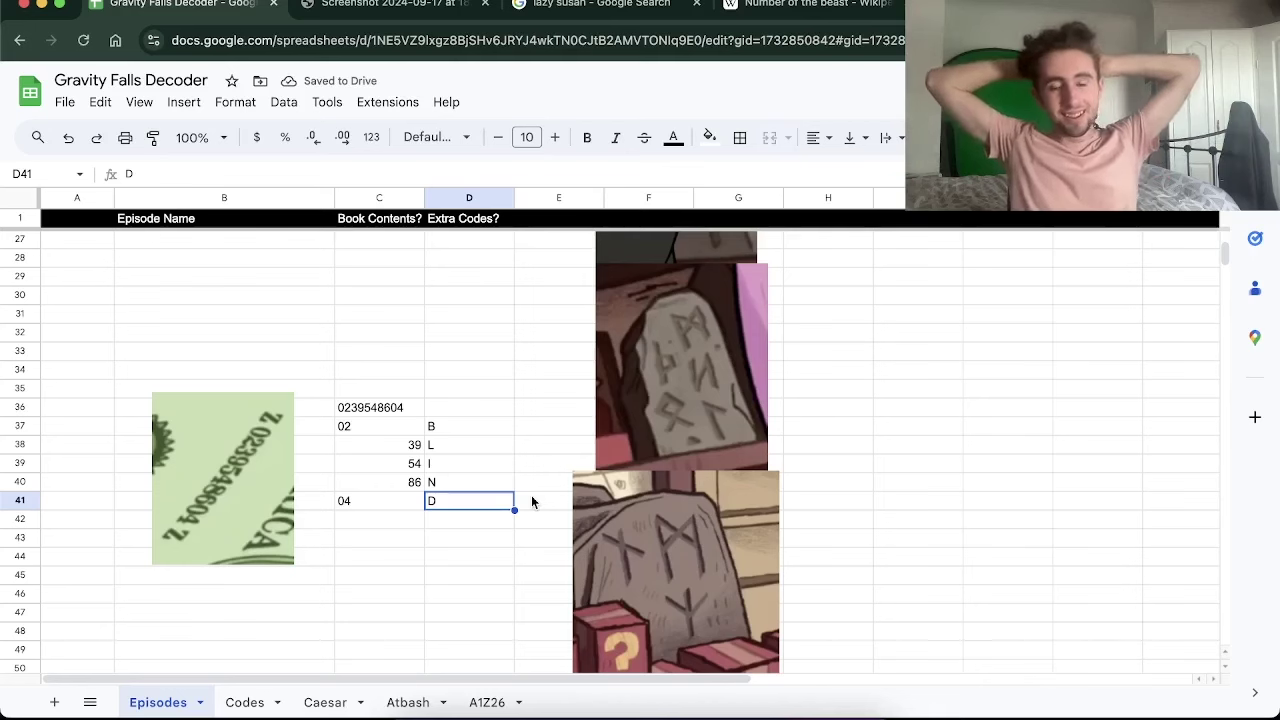
pyautogui.click(800, 705)
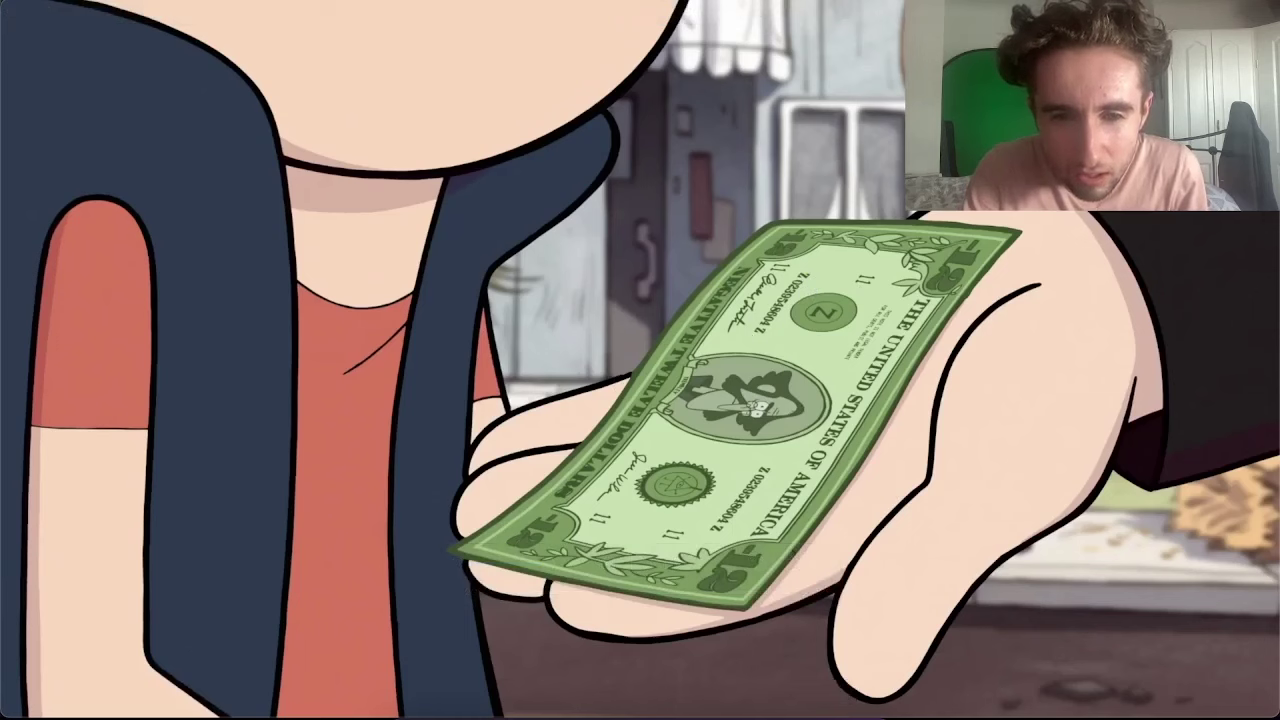
# Step: Inspect the banknote in the paused episode, then select the digit pairs and their letters
pyautogui.moveTo(907, 229)
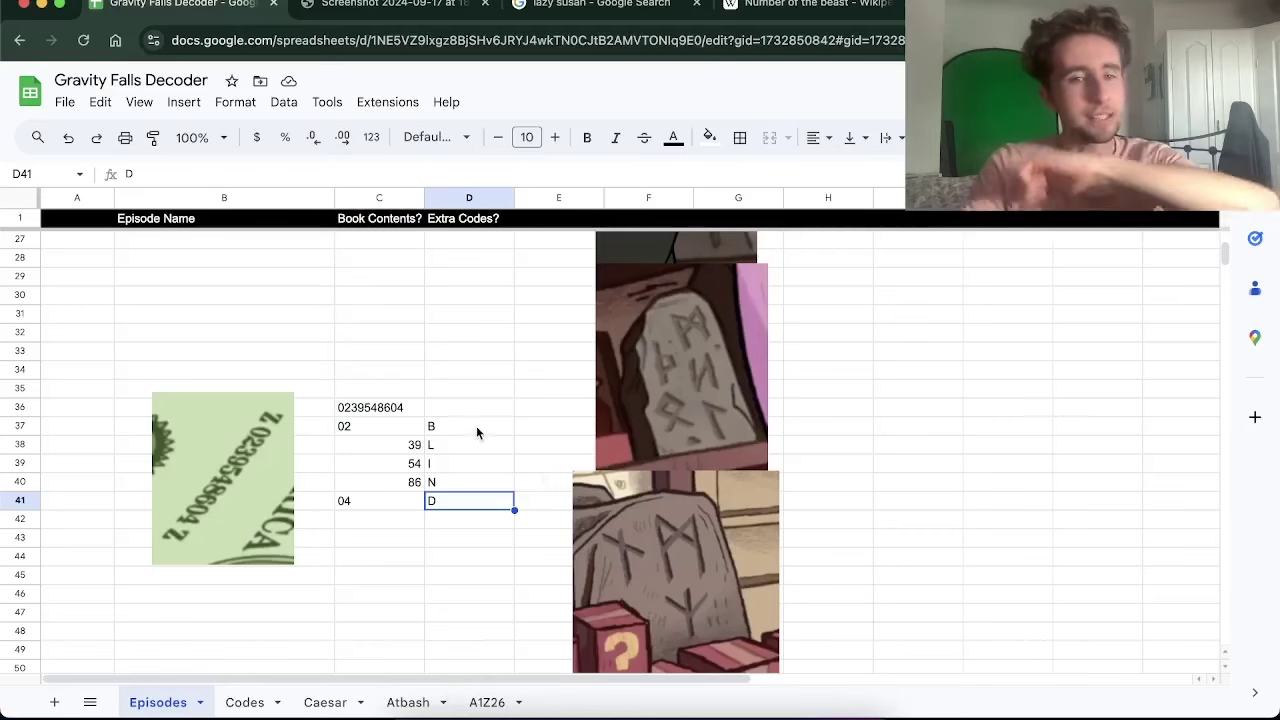
pyautogui.moveTo(476, 426); pyautogui.dragTo(366, 506)
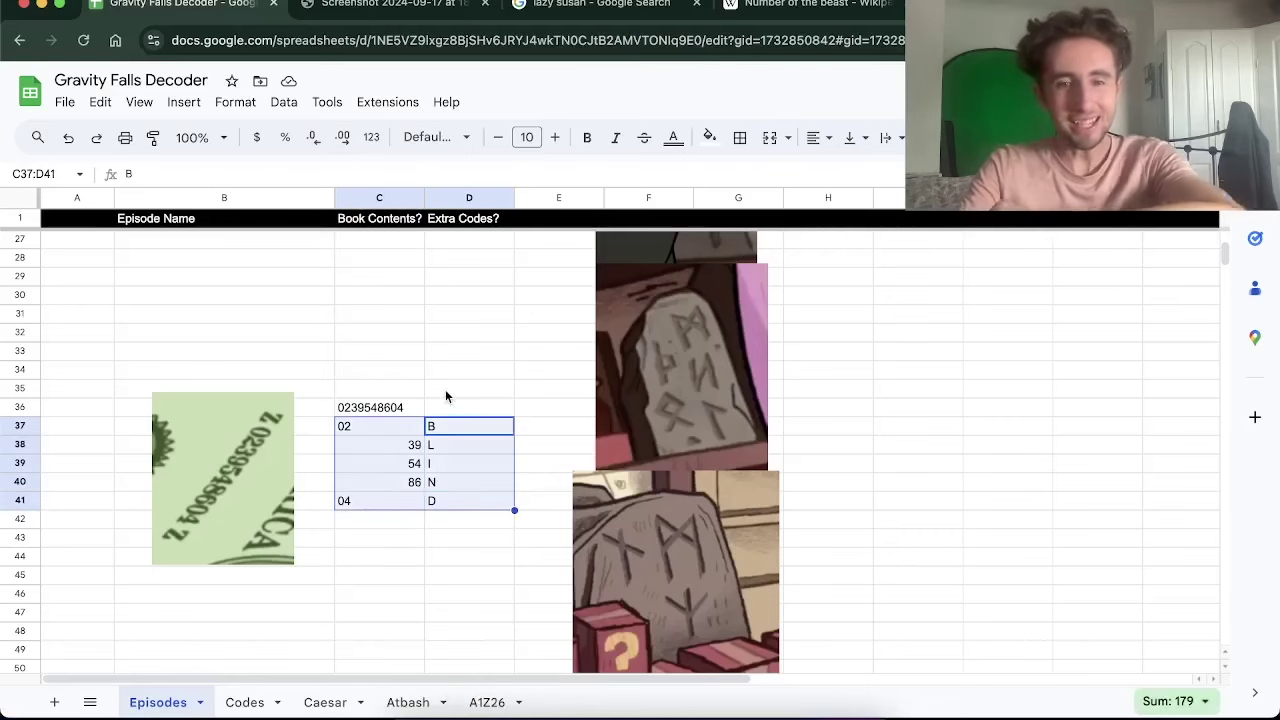
pyautogui.click(423, 371)
pyautogui.moveTo(451, 410); pyautogui.dragTo(383, 540)
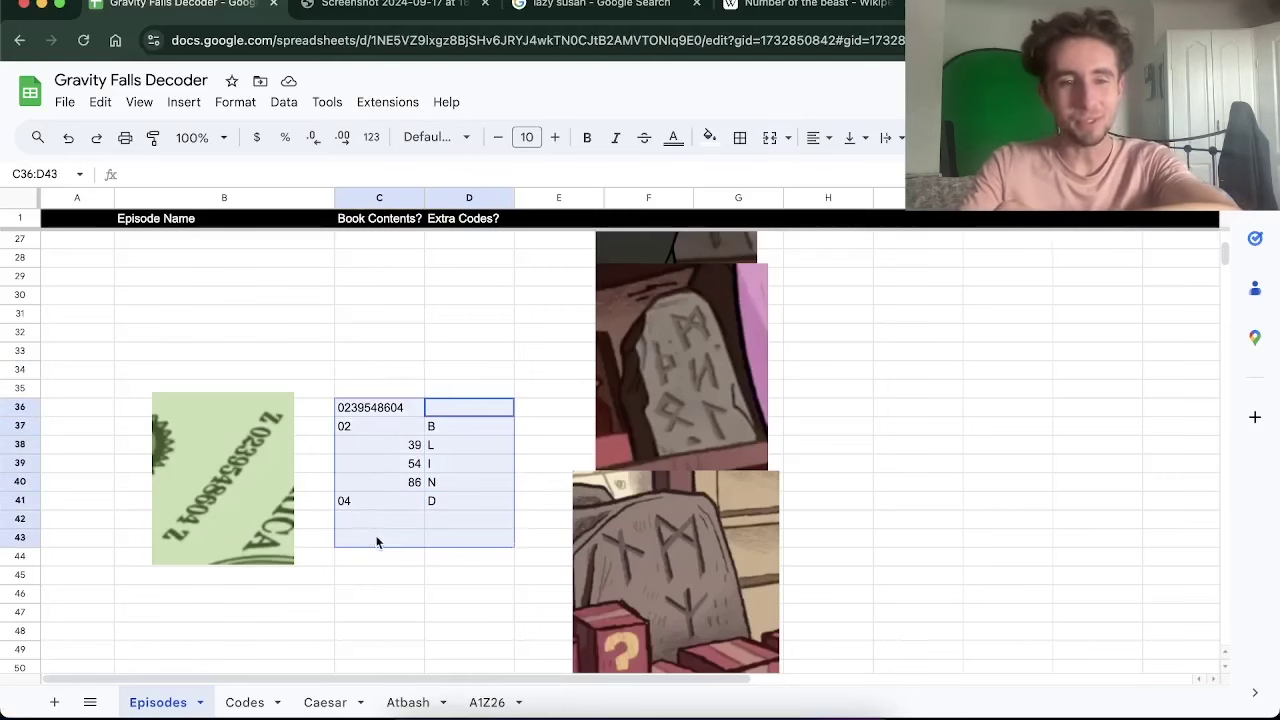
pyautogui.click(466, 485)
pyautogui.moveTo(394, 429); pyautogui.dragTo(393, 505)
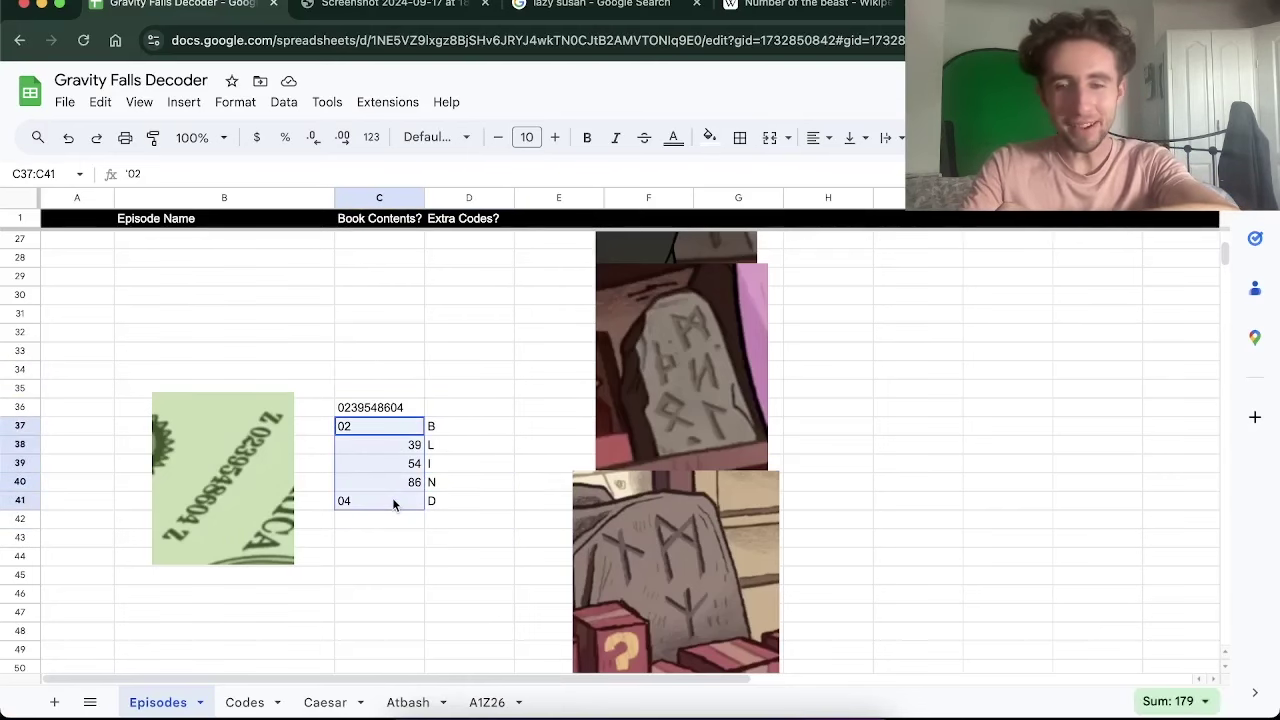
pyautogui.click(401, 541)
pyautogui.moveTo(418, 446); pyautogui.dragTo(411, 487)
pyautogui.click(422, 556)
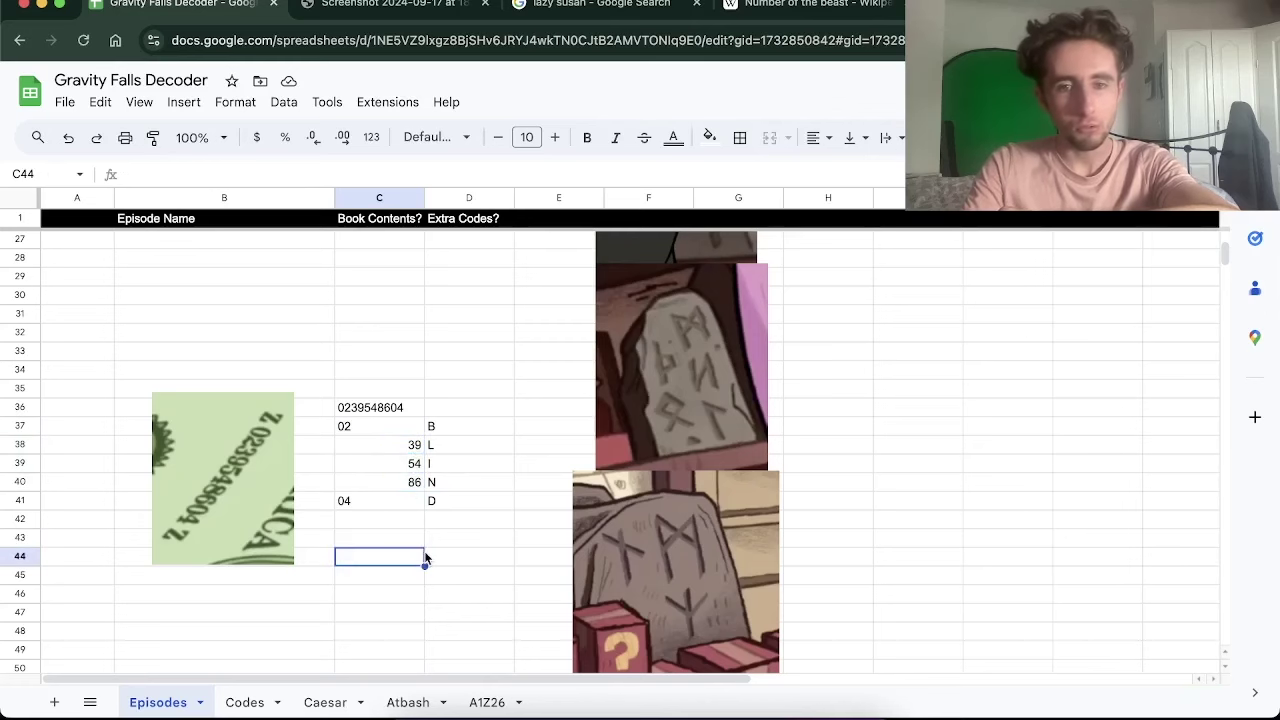
pyautogui.scroll(5, 463, 528)
# Step: Go to the Codes sheet and select G21, which reads SEARCH FOR THE BLINDEYE
pyautogui.click(244, 702)
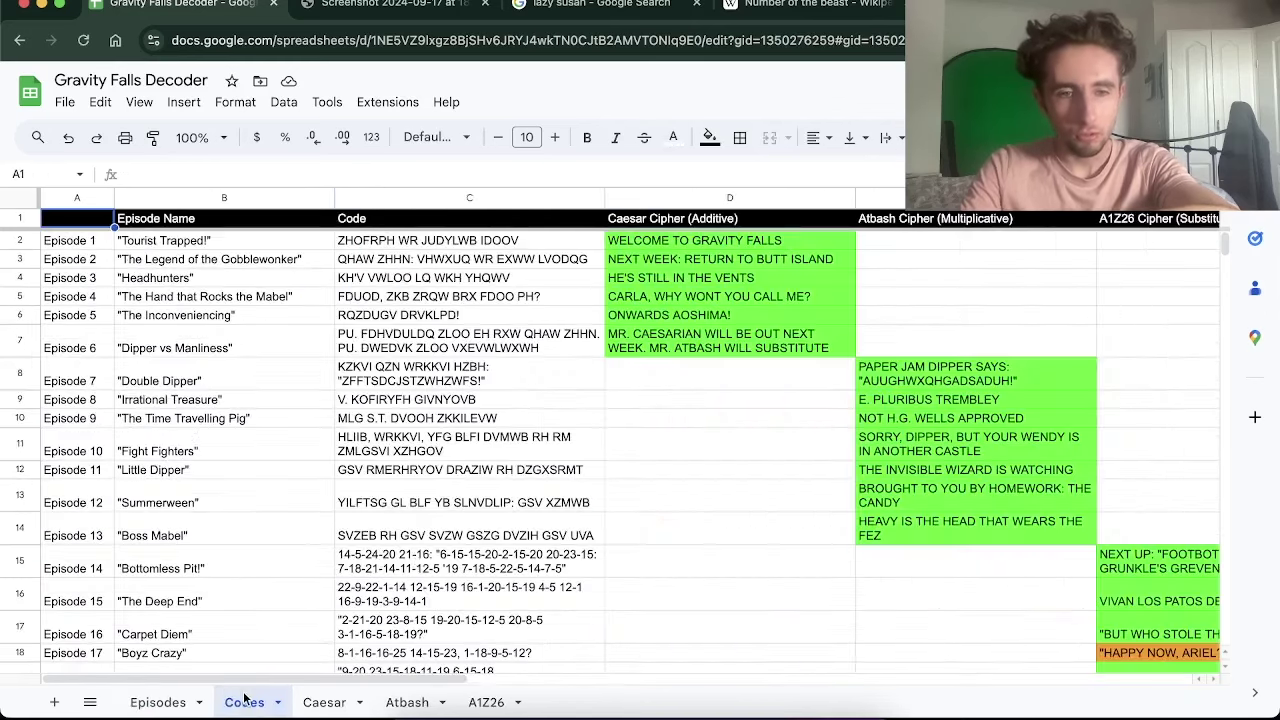
pyautogui.scroll(-3, 455, 553)
pyautogui.hscroll(5, 455, 553)
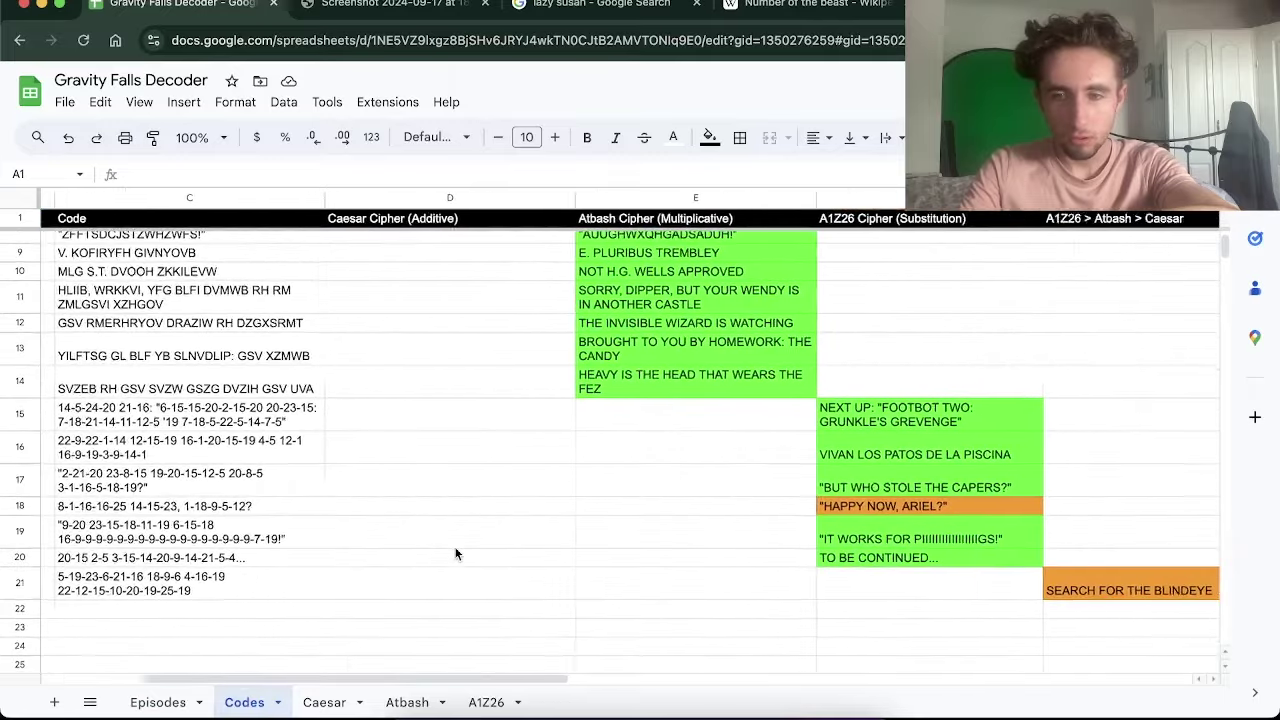
pyautogui.click(1003, 592)
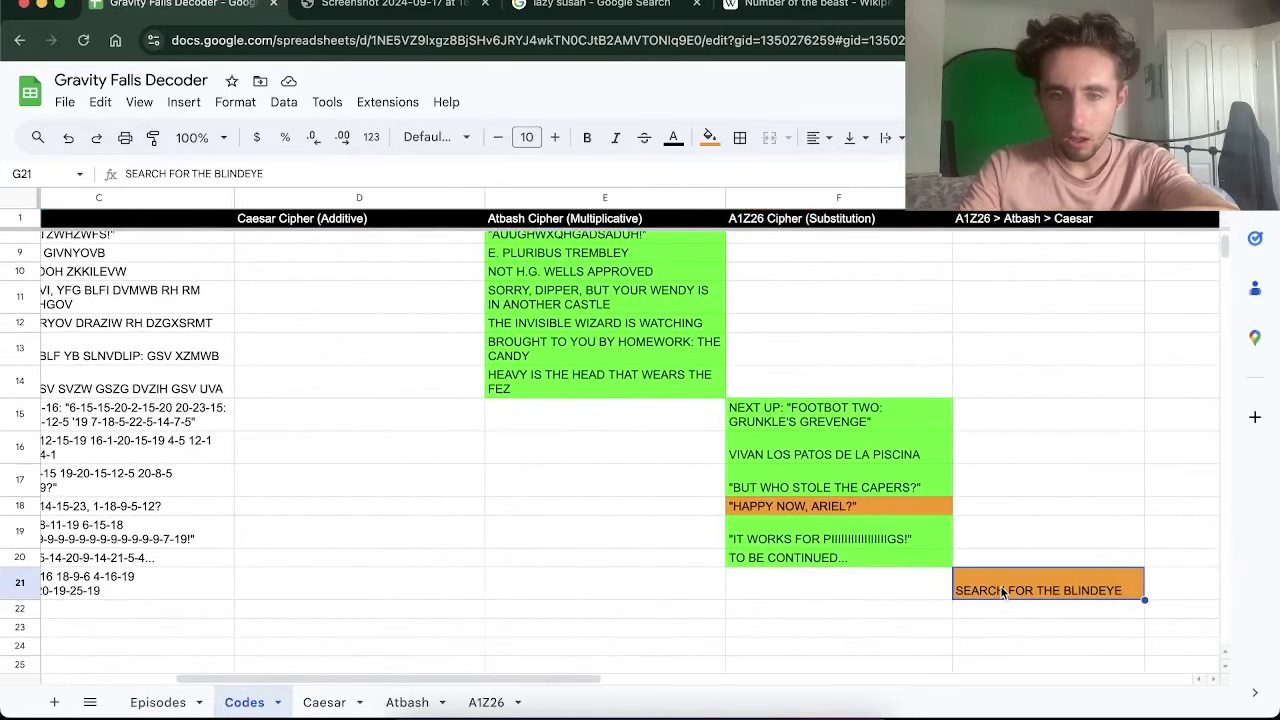
pyautogui.hscroll(2, 957, 578)
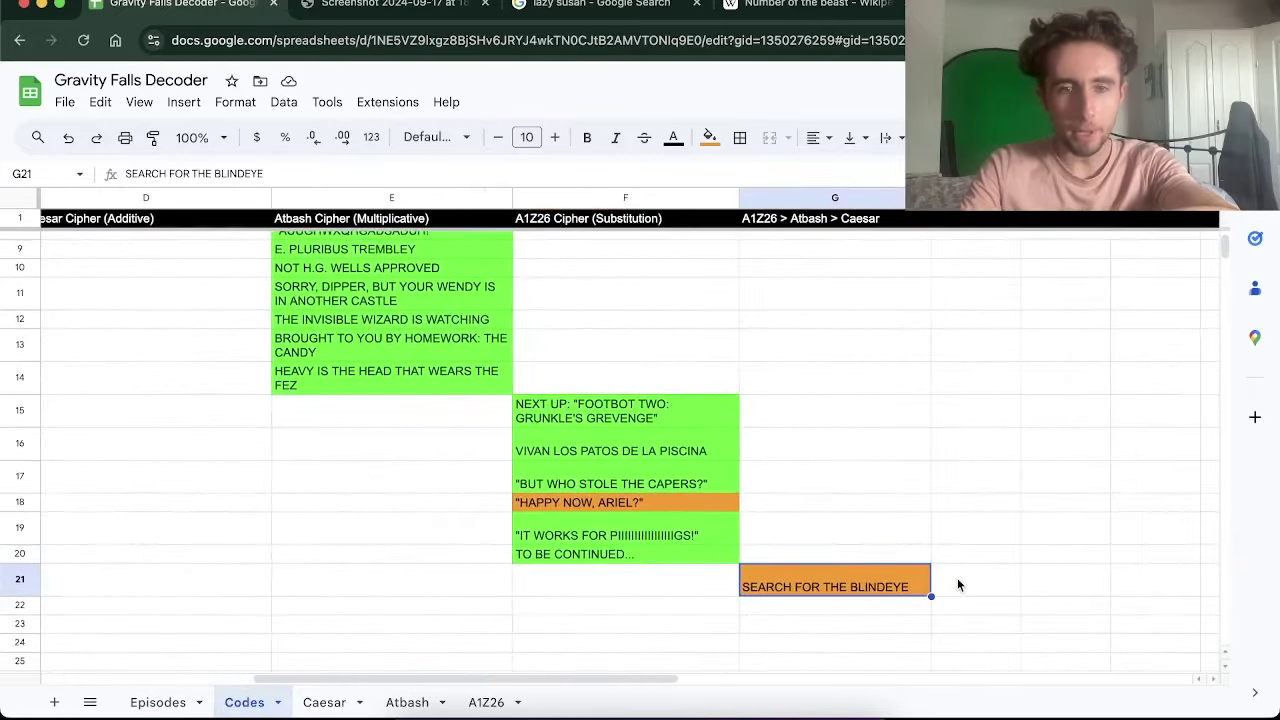
pyautogui.hscroll(-5, 957, 578)
pyautogui.hscroll(-1, 957, 578)
pyautogui.hscroll(5, 957, 578)
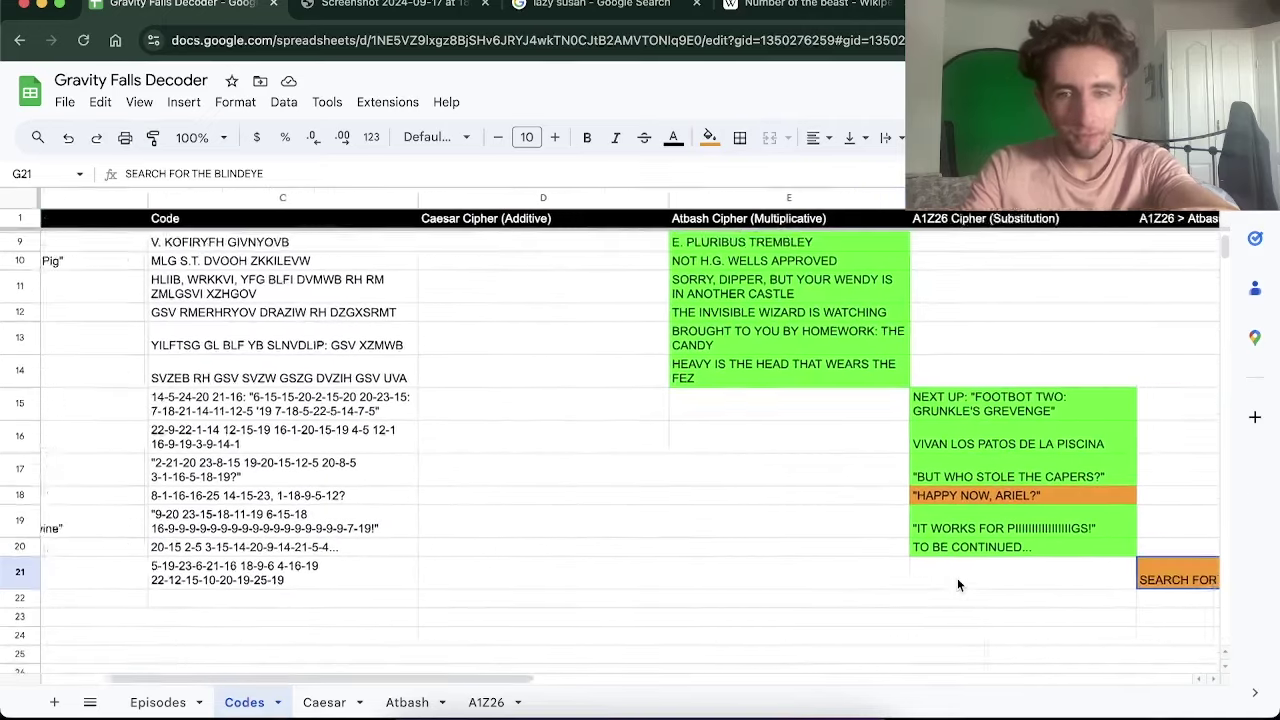